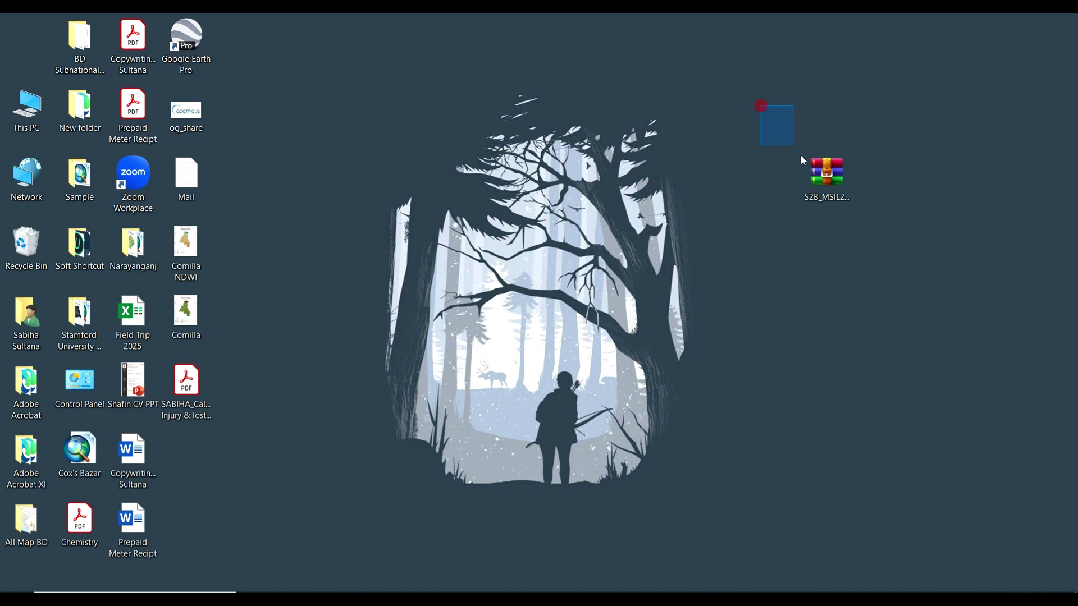
Create a folder named Dhaka on the desktop beside the S2B_MSIL2A archive
drag(800, 155, 938, 333)
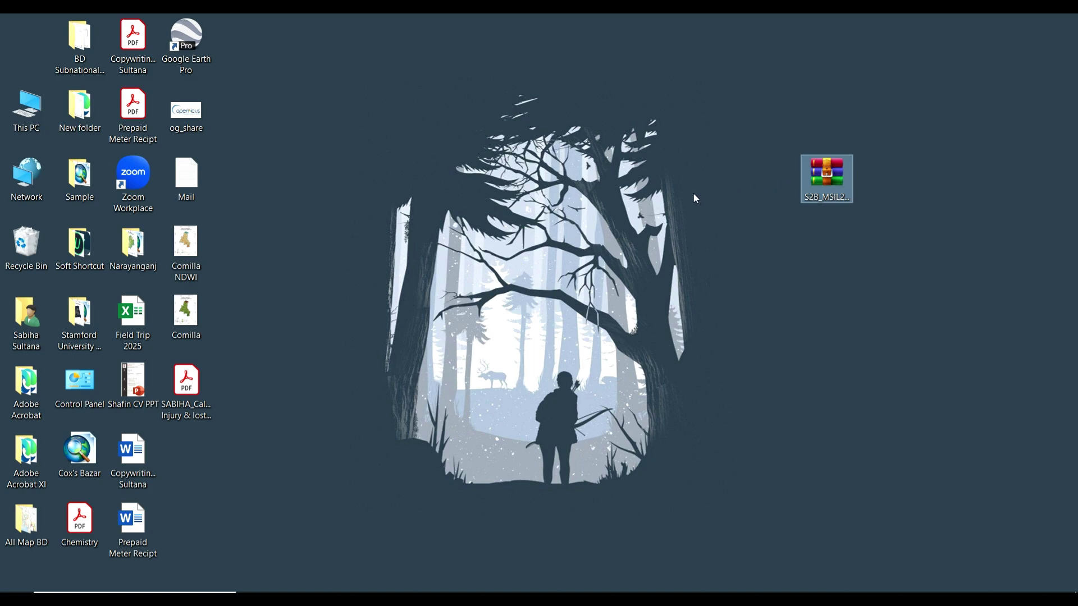
click(738, 218)
right_click(719, 165)
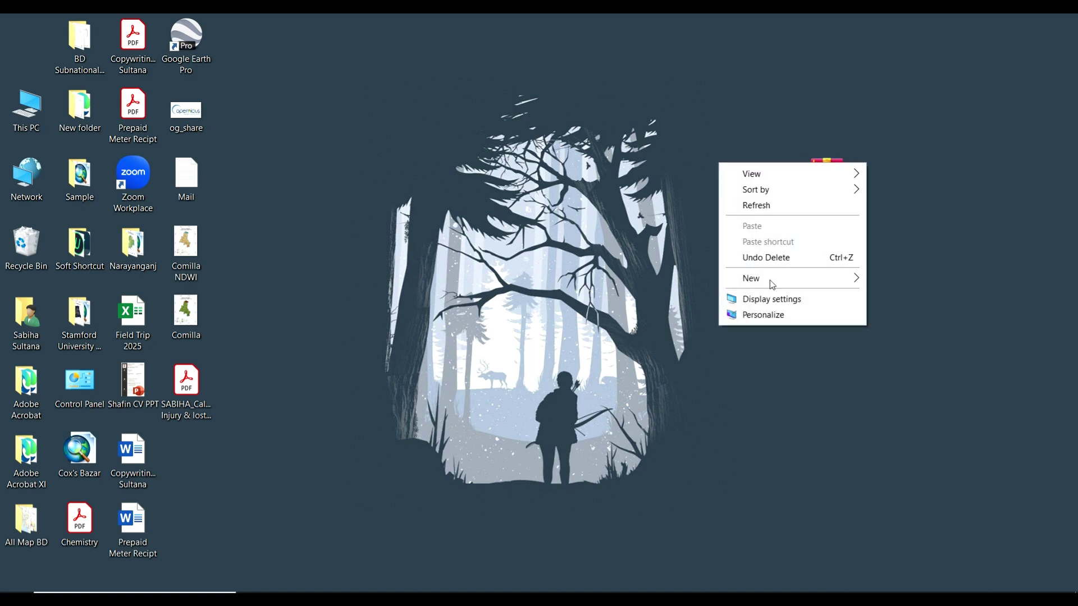
mouse_move(771, 281)
click(898, 279)
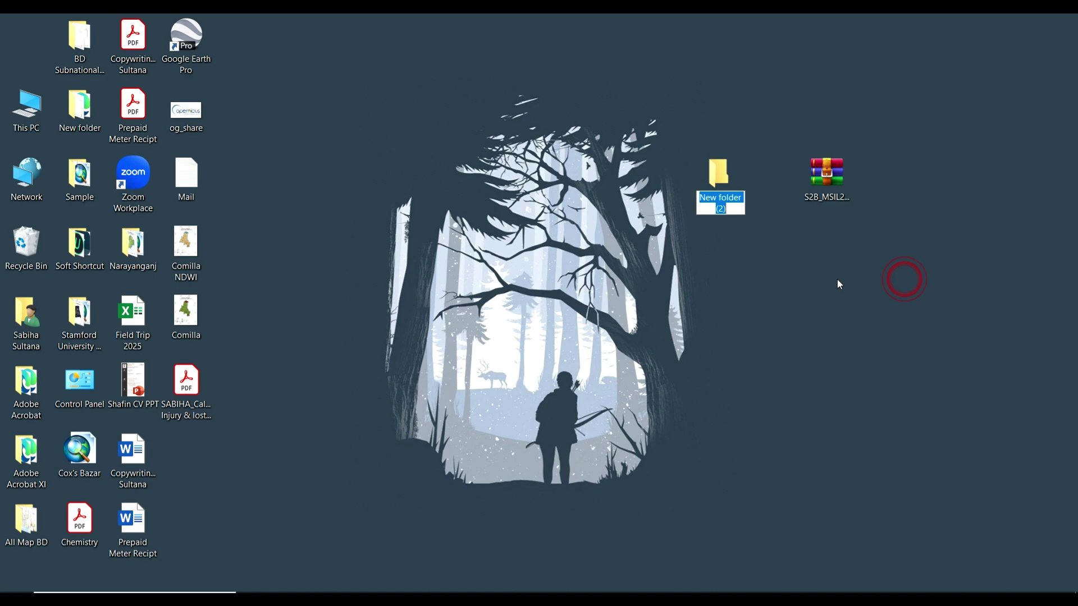
right_click(706, 191)
click(753, 559)
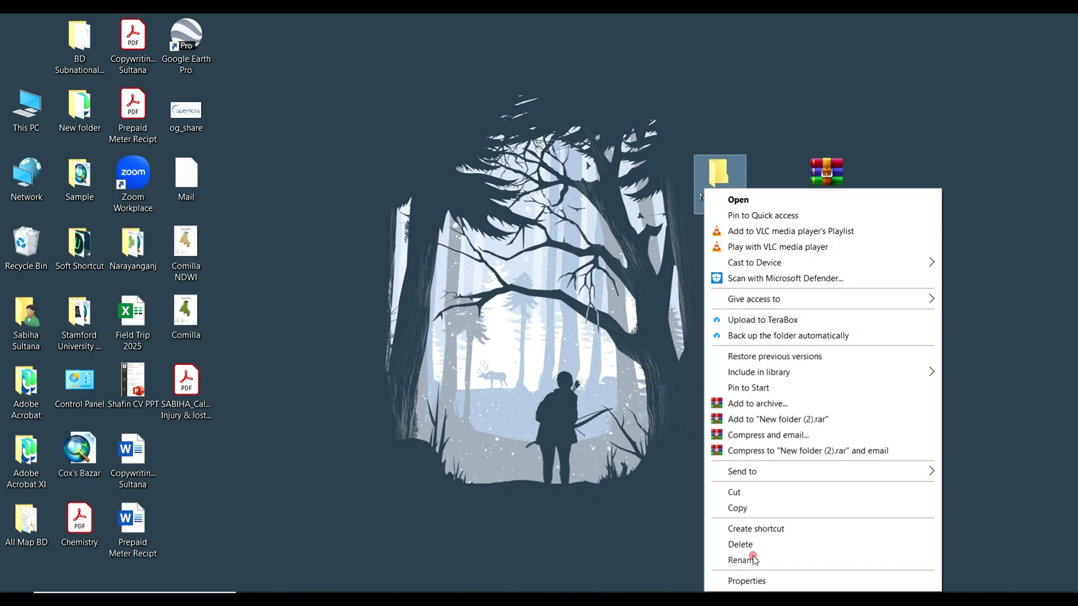
text(Dhaka)
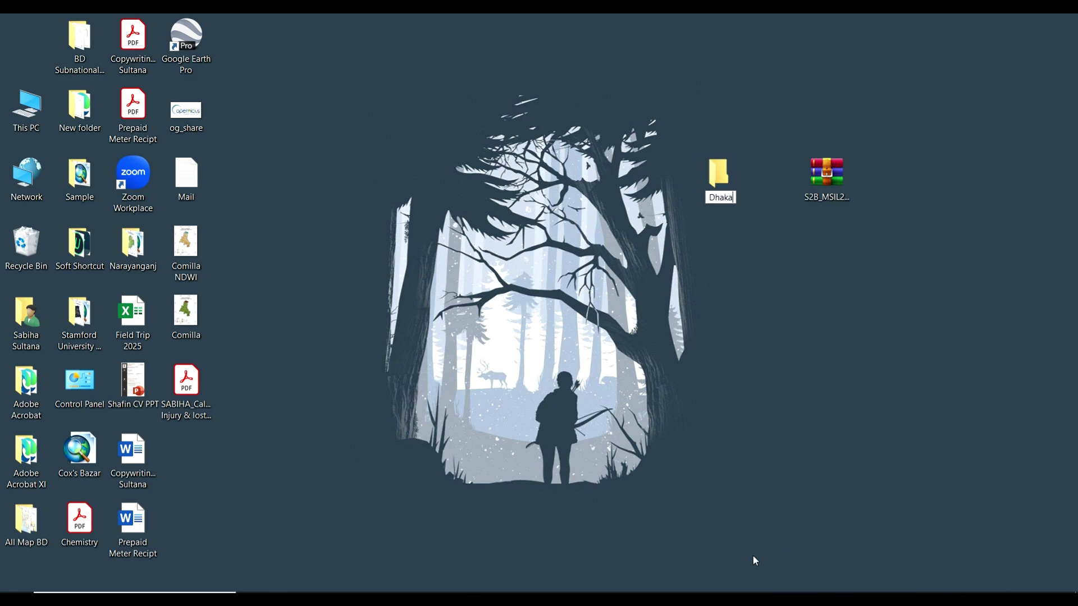
key(Return)
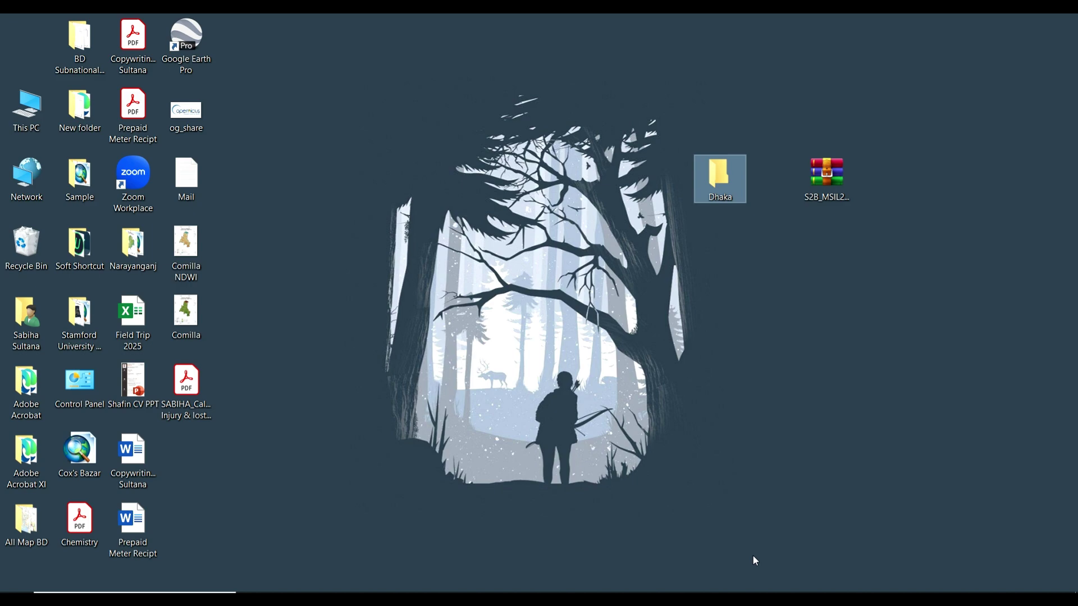
Move the S2B_MSIL2A archive from the desktop into the Dhaka folder and refresh the folder
click(885, 187)
click(713, 183)
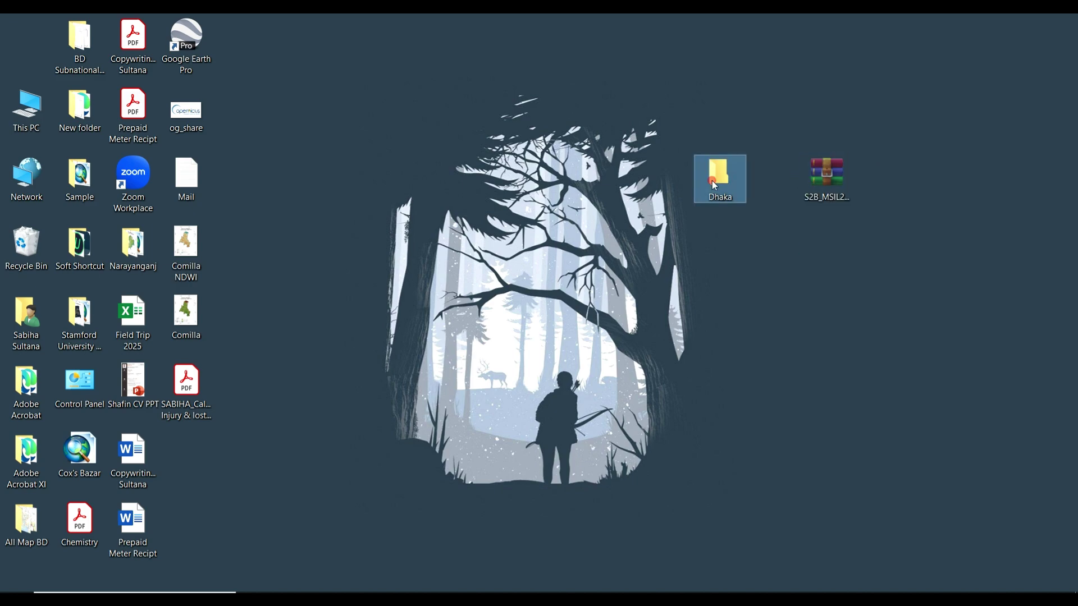
double_click(713, 183)
key(ctrl+v)
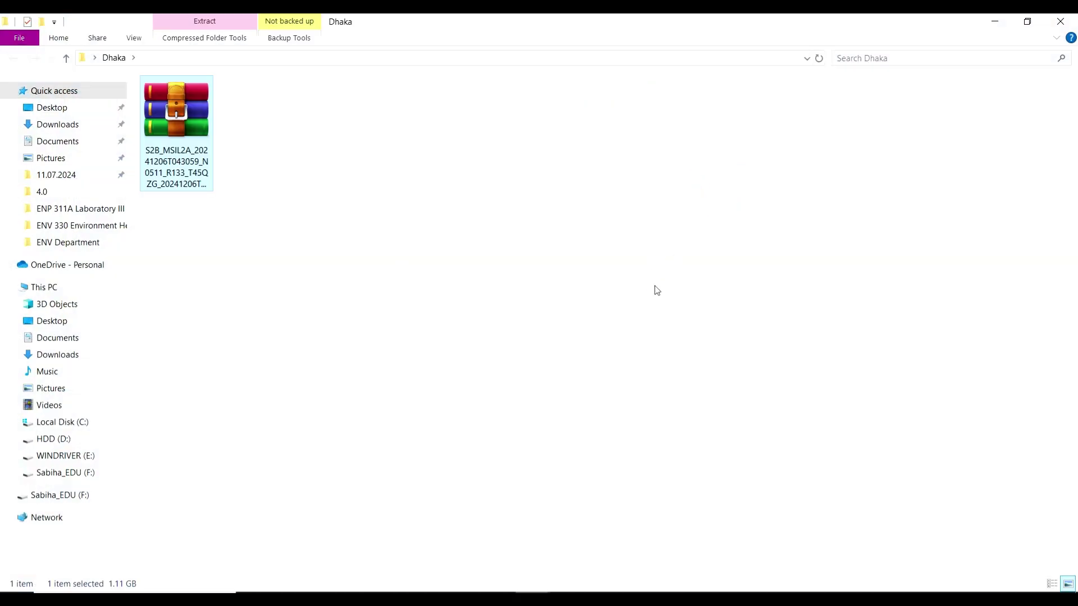
right_click(317, 97)
click(357, 149)
Extract the S2B_MSIL2A archive directly inside the Dhaka folder
click(191, 129)
right_click(190, 129)
click(246, 204)
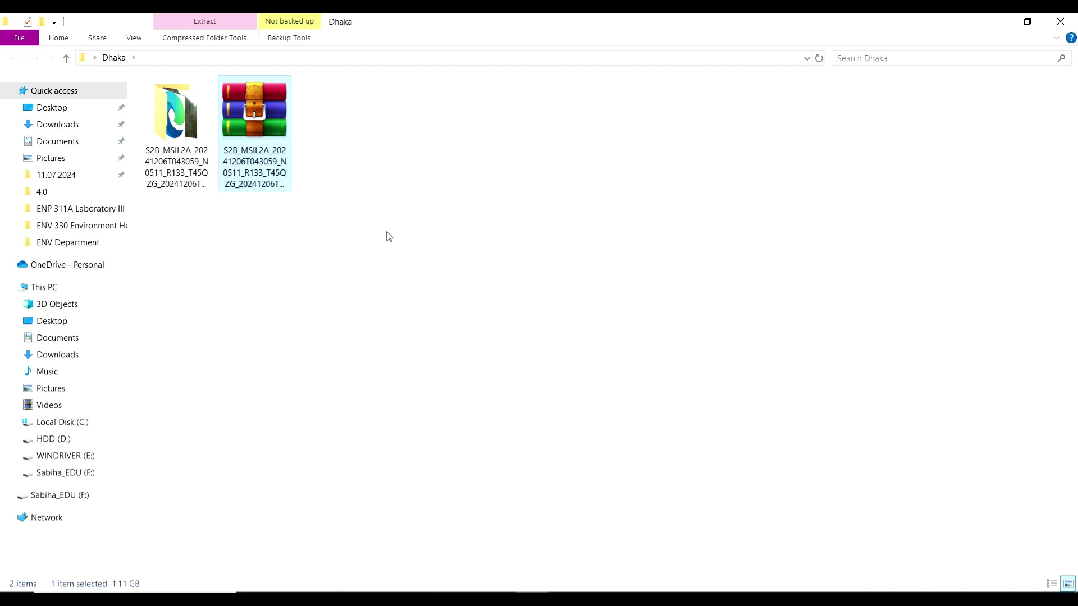
Browse the extracted S2B_MSIL2A folder through GRANULE and L2A_T45QZG_A040485_20241206T043430 to its IMG_DATA folder
double_click(197, 174)
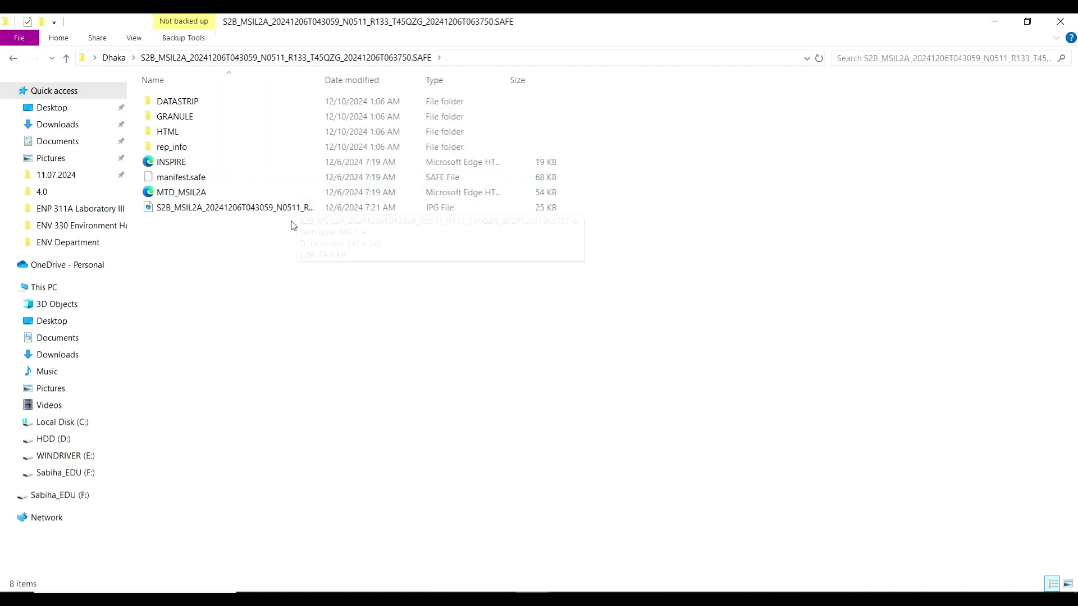
drag(136, 96, 230, 256)
click(231, 255)
double_click(163, 119)
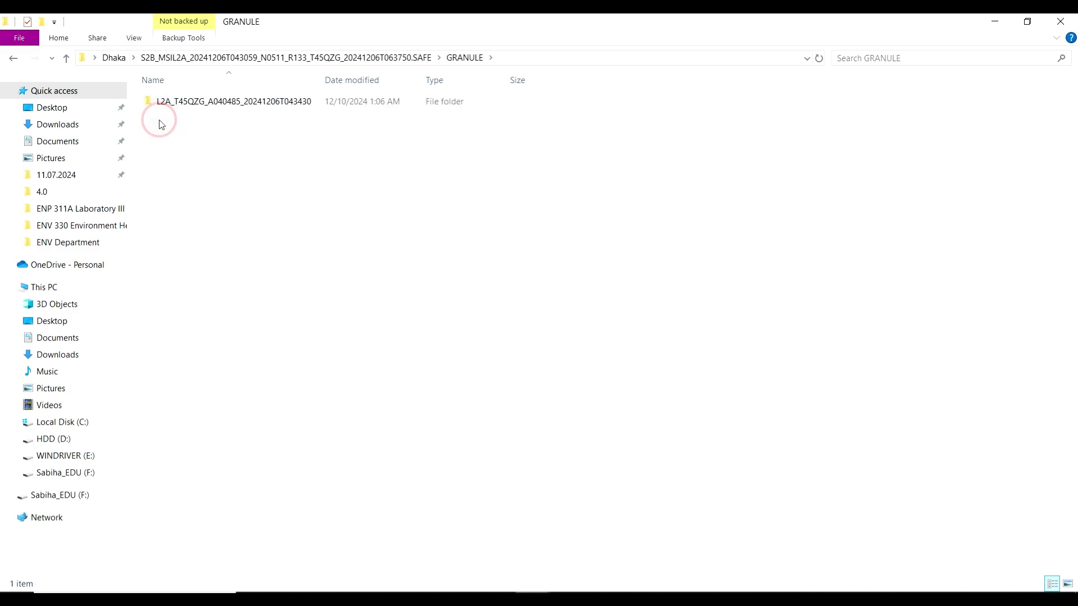
double_click(290, 104)
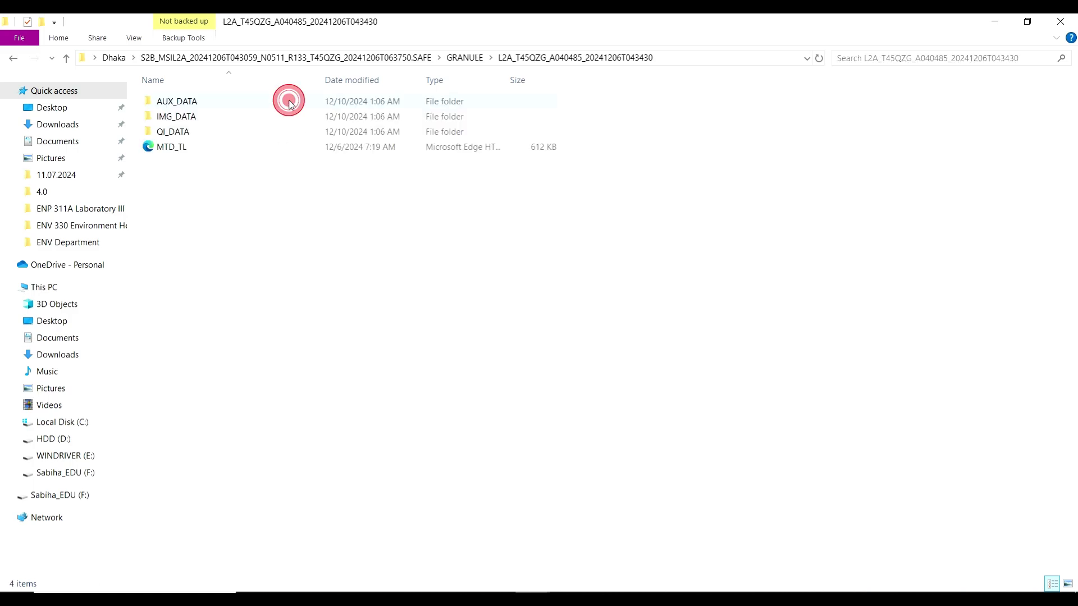
double_click(276, 116)
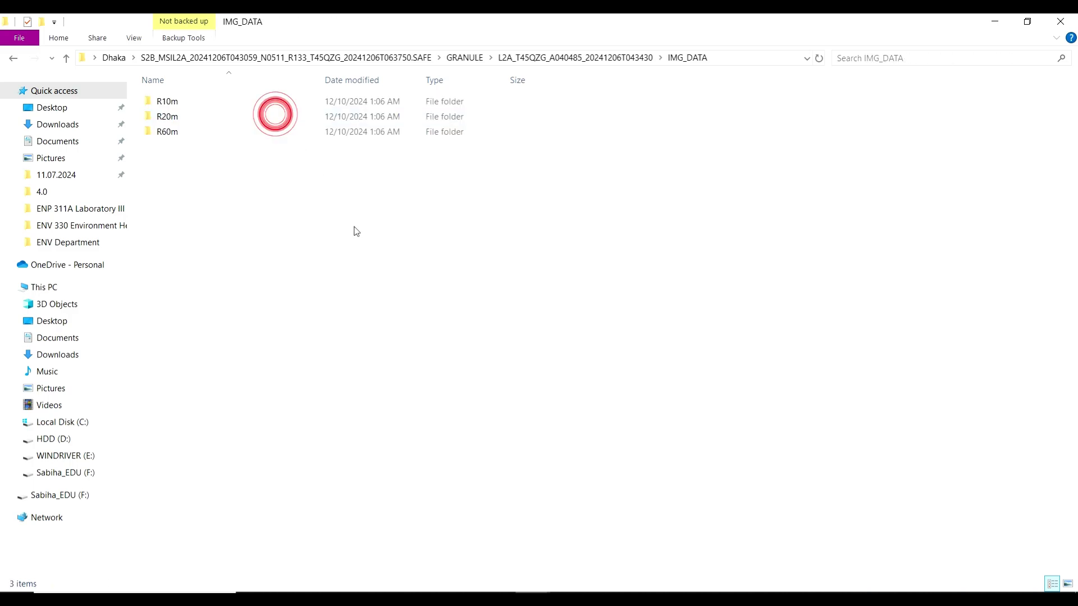
Examine the band image files in the R10m, R20m and R60m resolution folders within IMG_DATA
drag(136, 98, 193, 167)
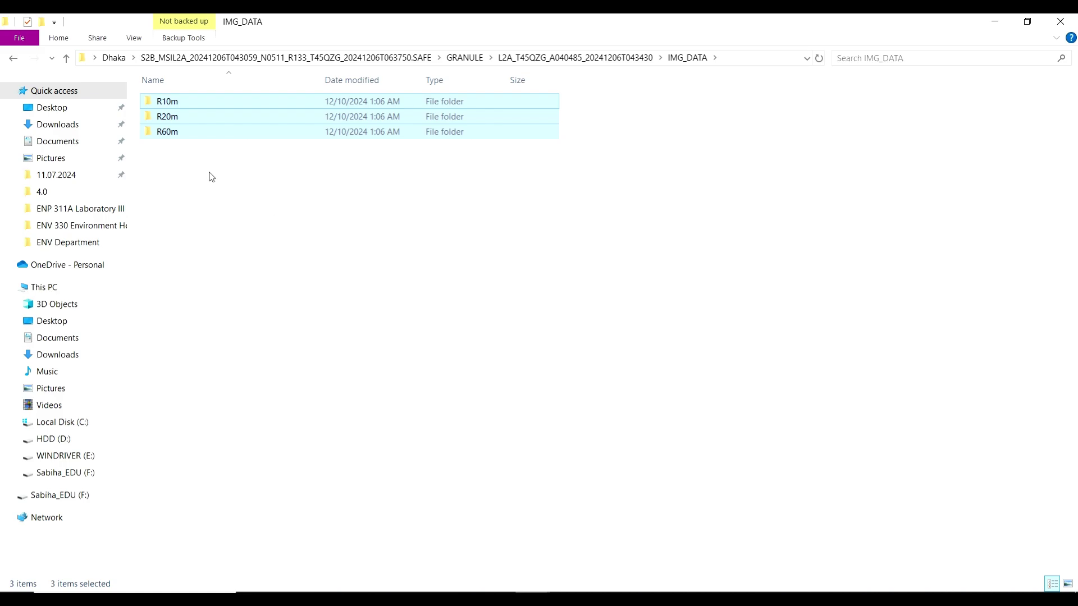
click(185, 103)
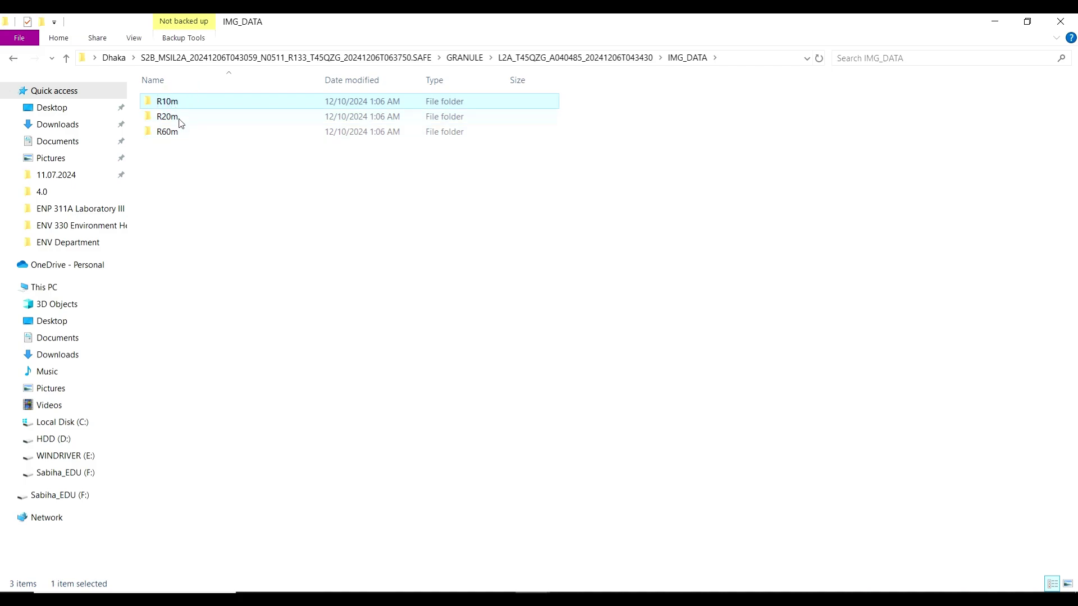
click(181, 122)
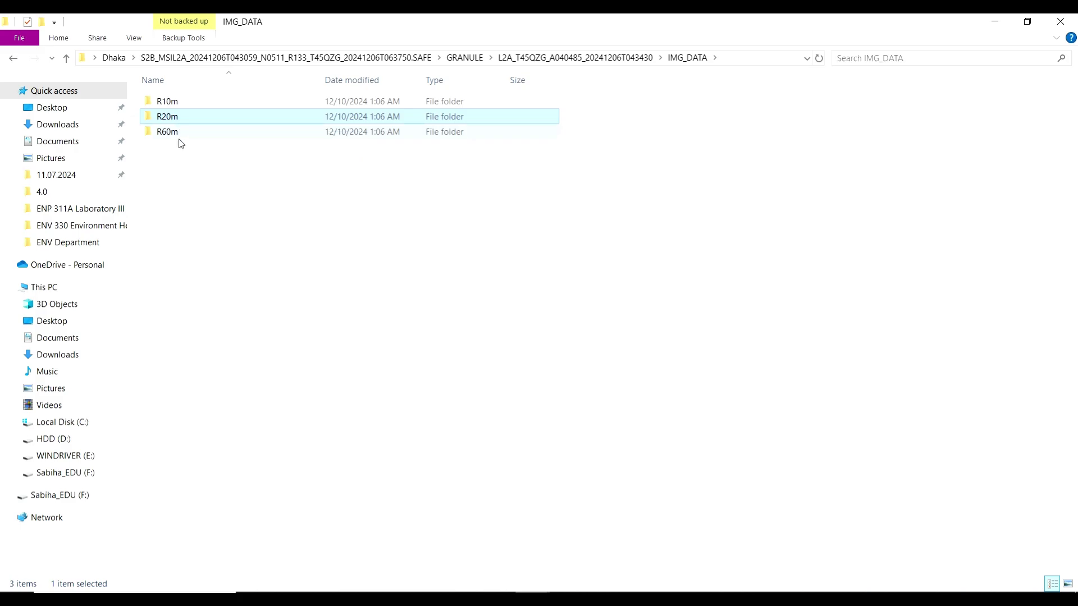
click(176, 133)
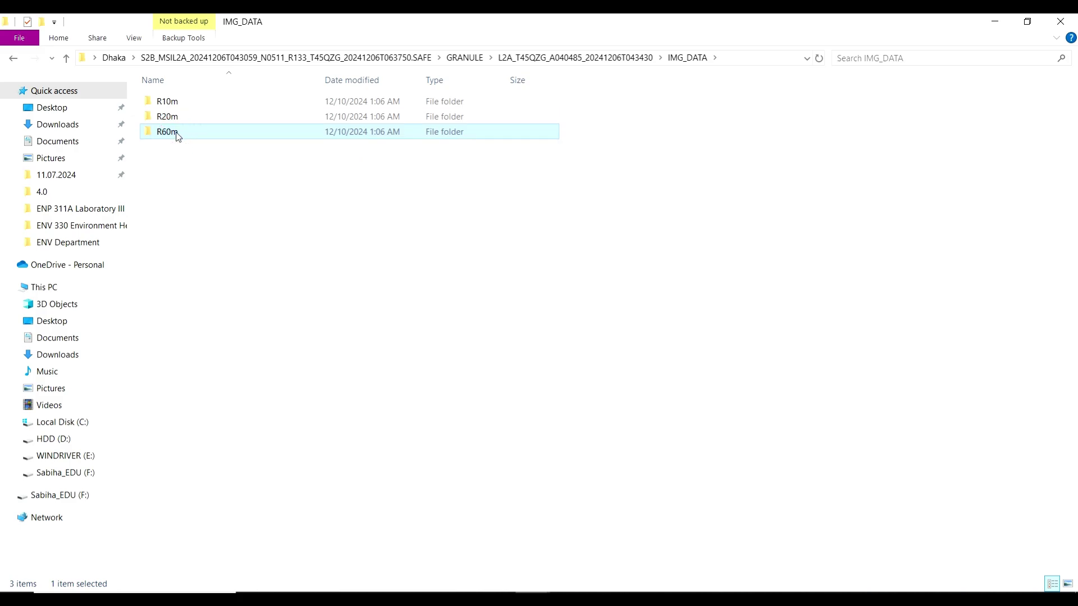
double_click(187, 103)
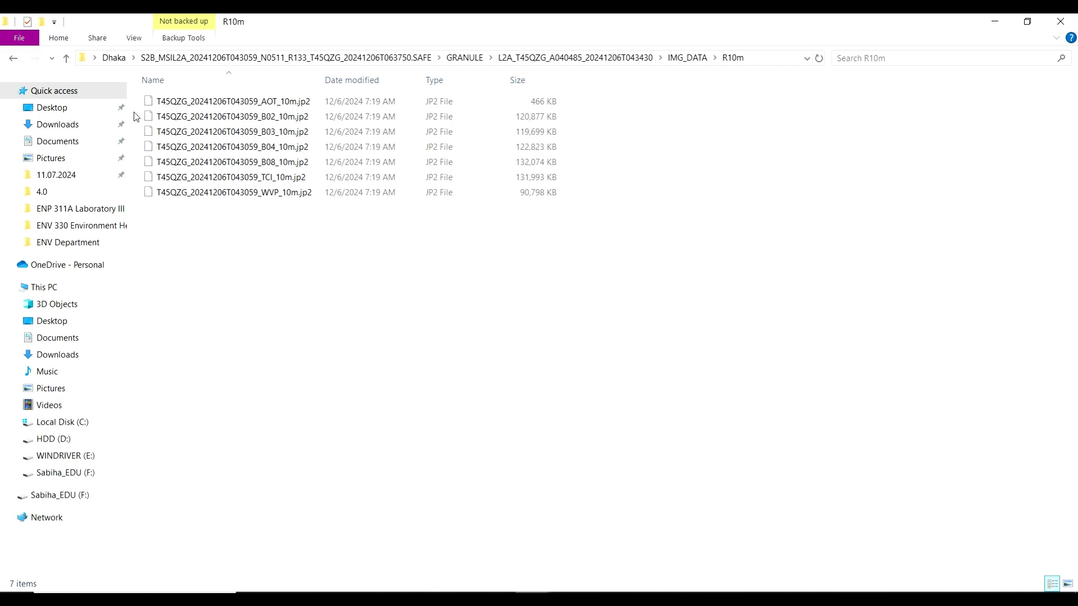
click(13, 58)
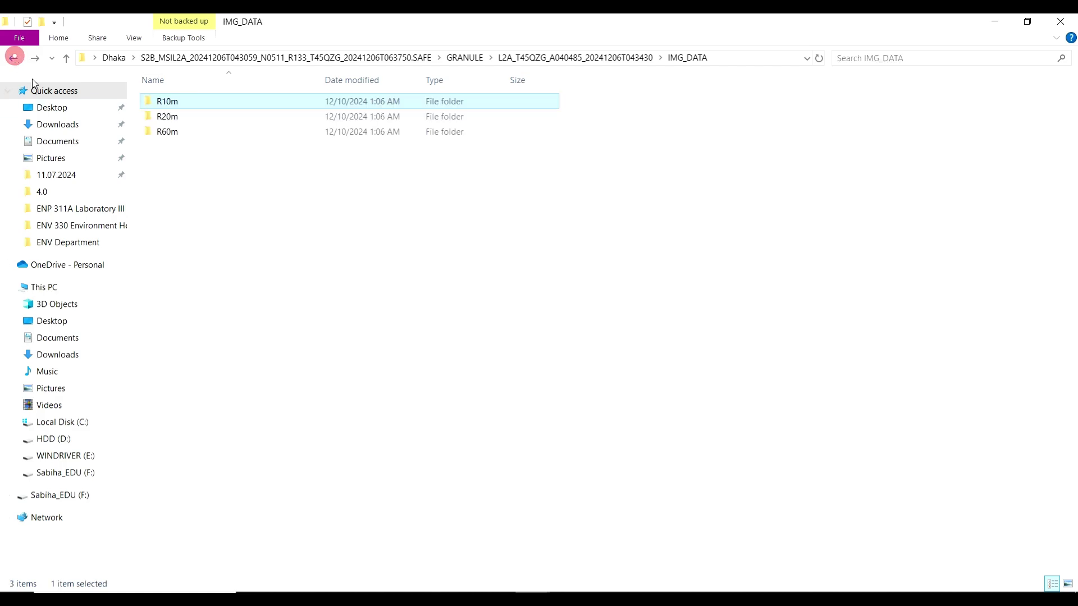
double_click(196, 119)
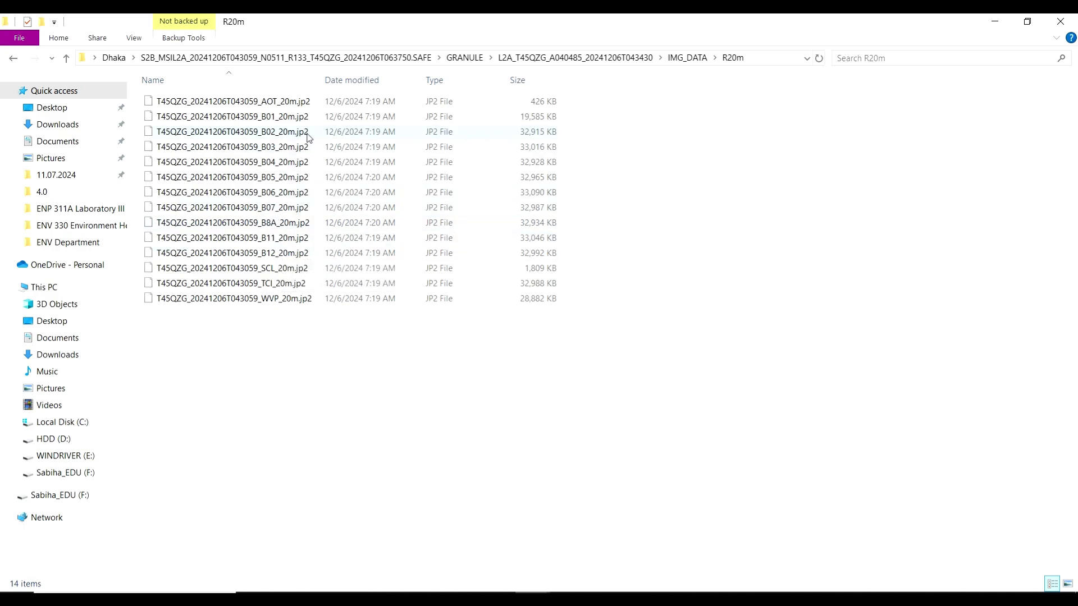
click(13, 59)
double_click(185, 133)
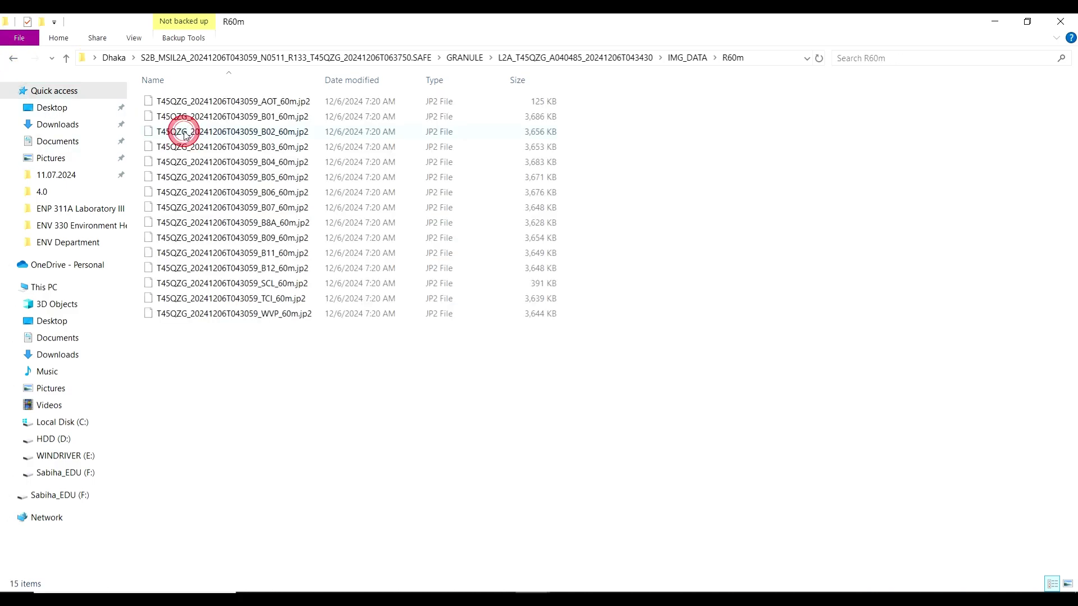
click(12, 60)
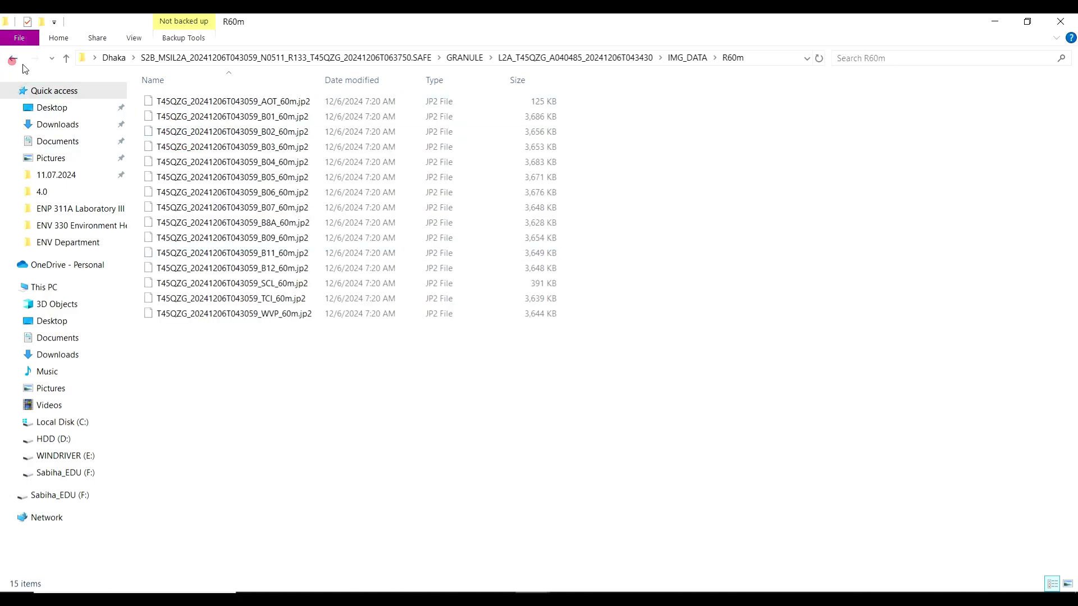
click(160, 101)
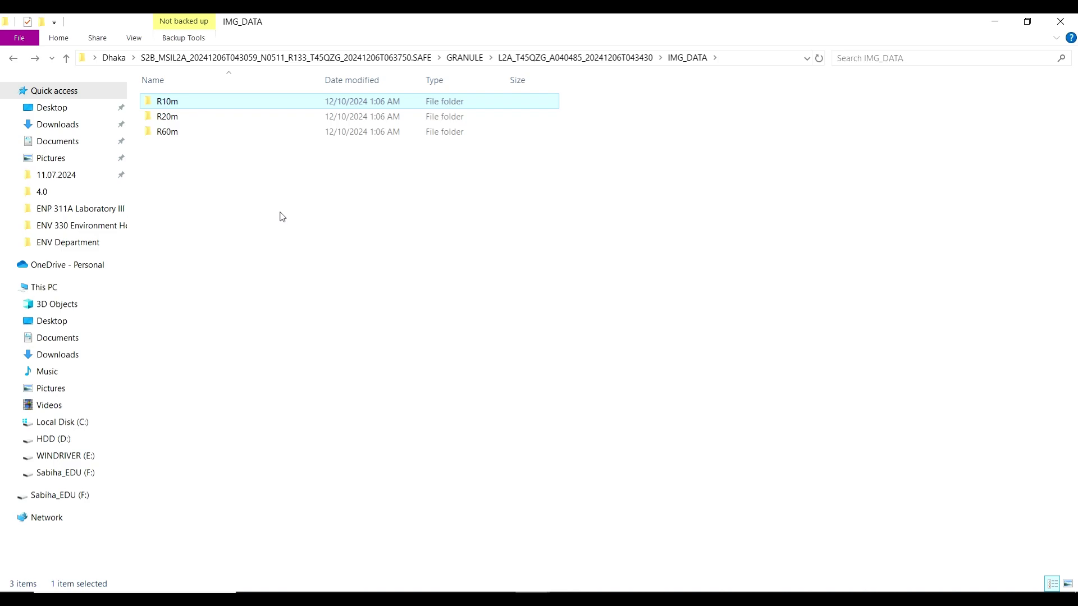
right_click(281, 213)
click(308, 268)
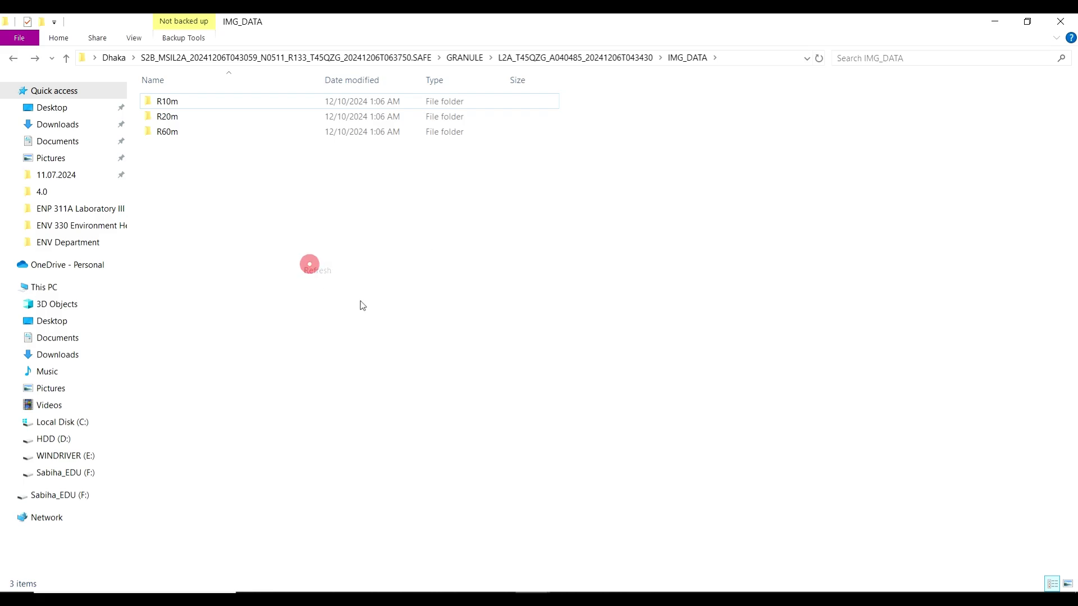
Close the IMG_DATA folder window and launch ArcMap
click(1074, 18)
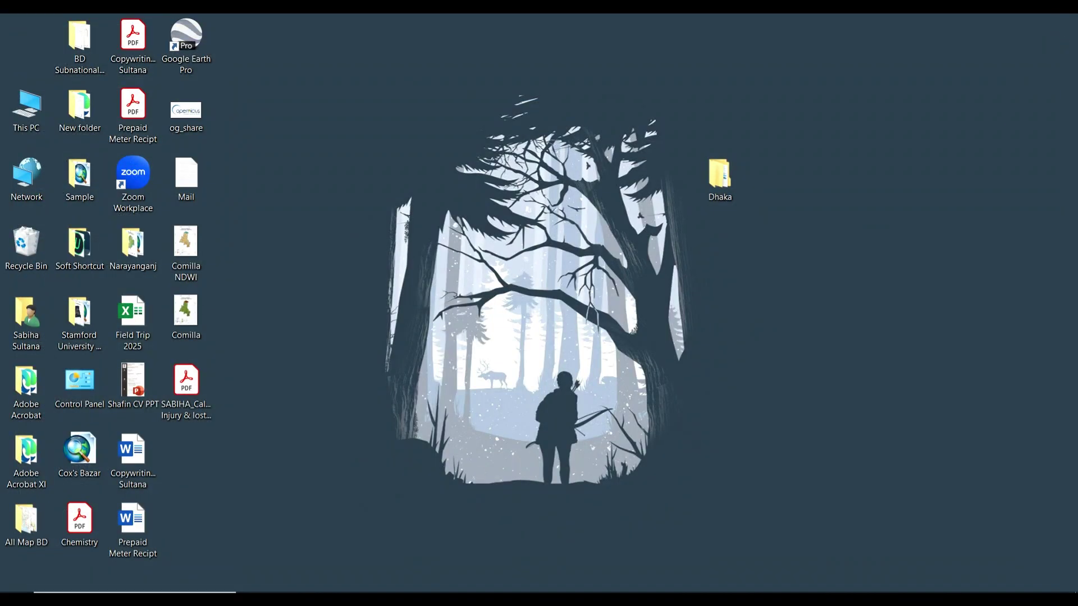
click(168, 592)
click(163, 345)
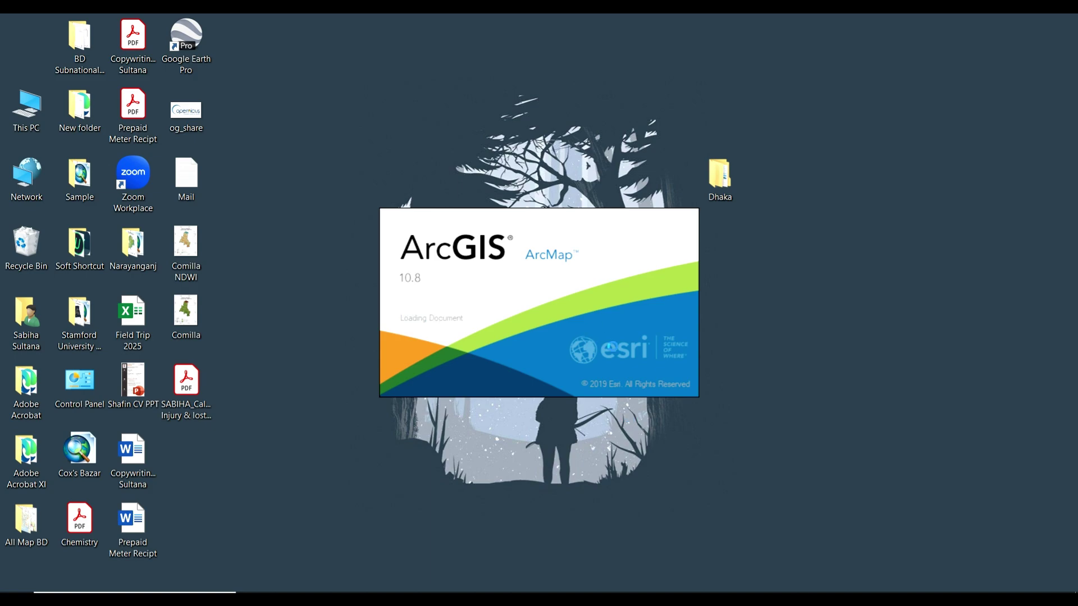
Open the Dhaka folder from the desktop and show its contents as a detailed list
double_click(725, 178)
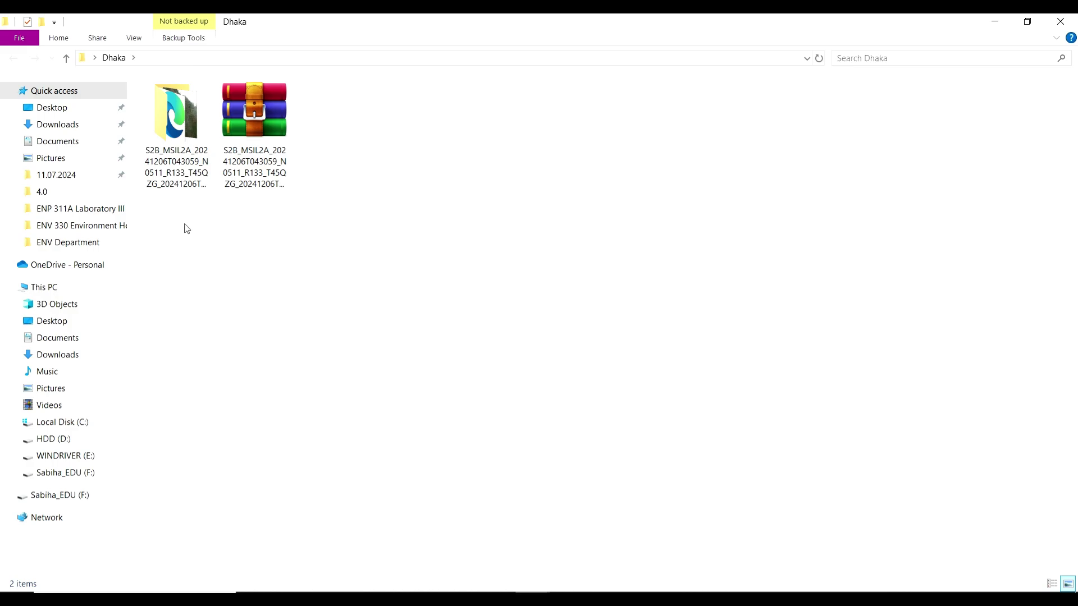
drag(186, 228, 328, 150)
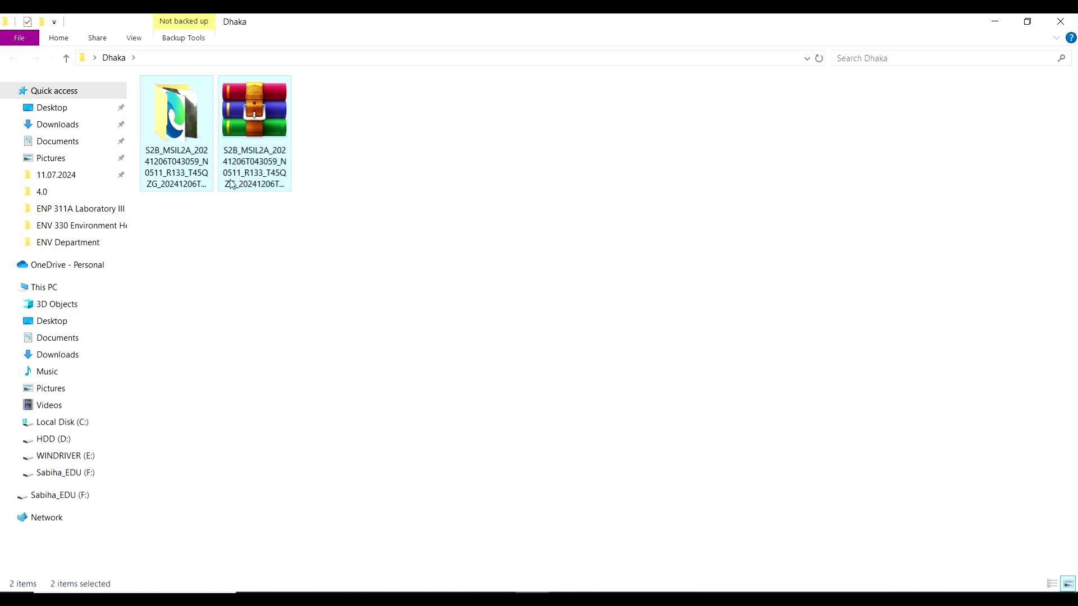
click(133, 37)
click(275, 73)
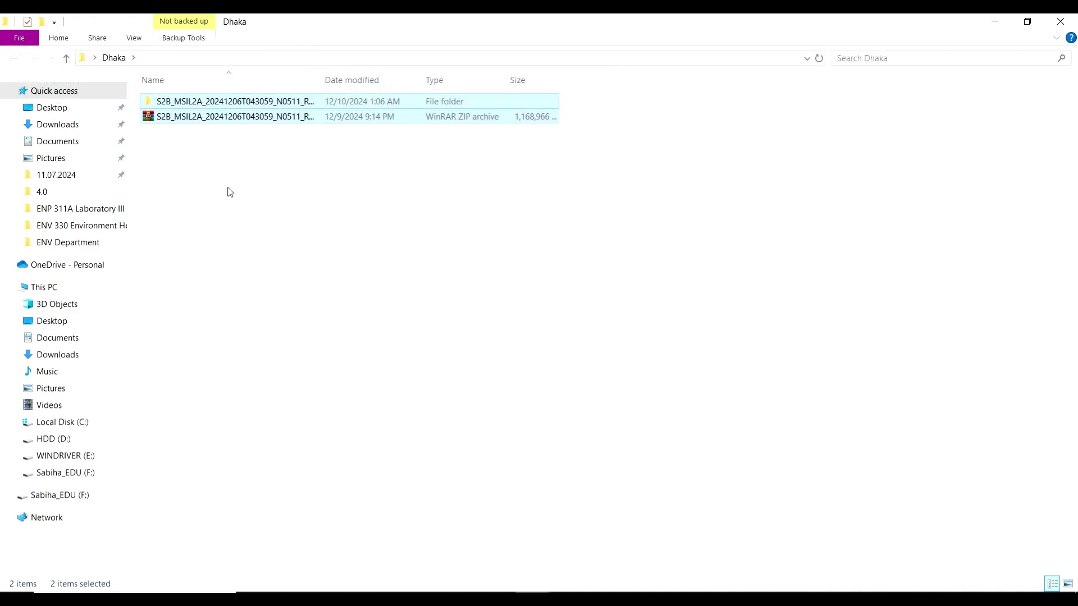
Create a folder named ArcGIS Data inside the Dhaka folder
click(202, 151)
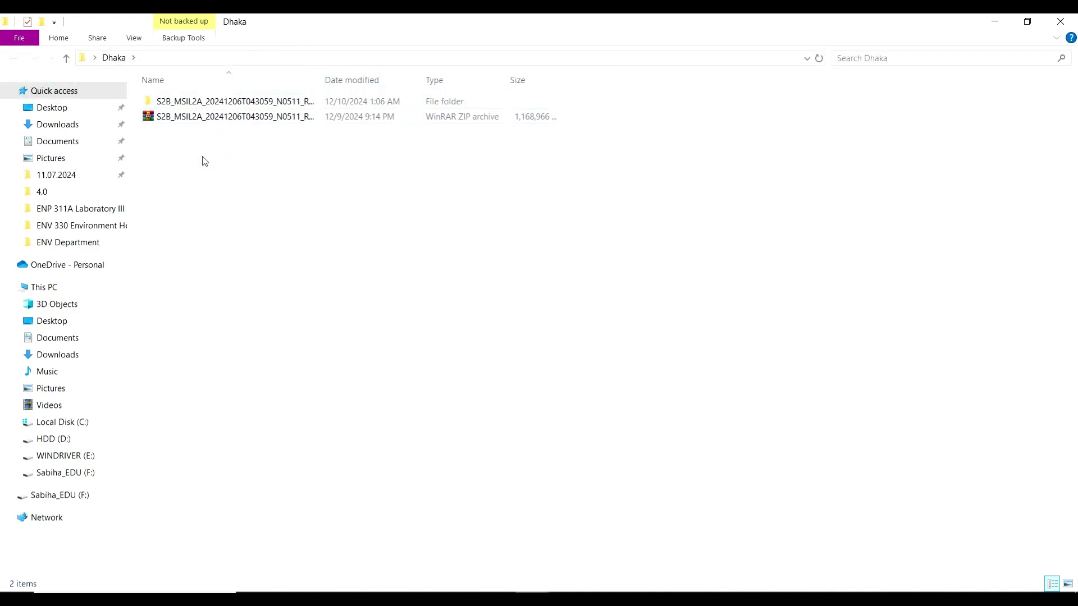
right_click(205, 161)
mouse_move(268, 331)
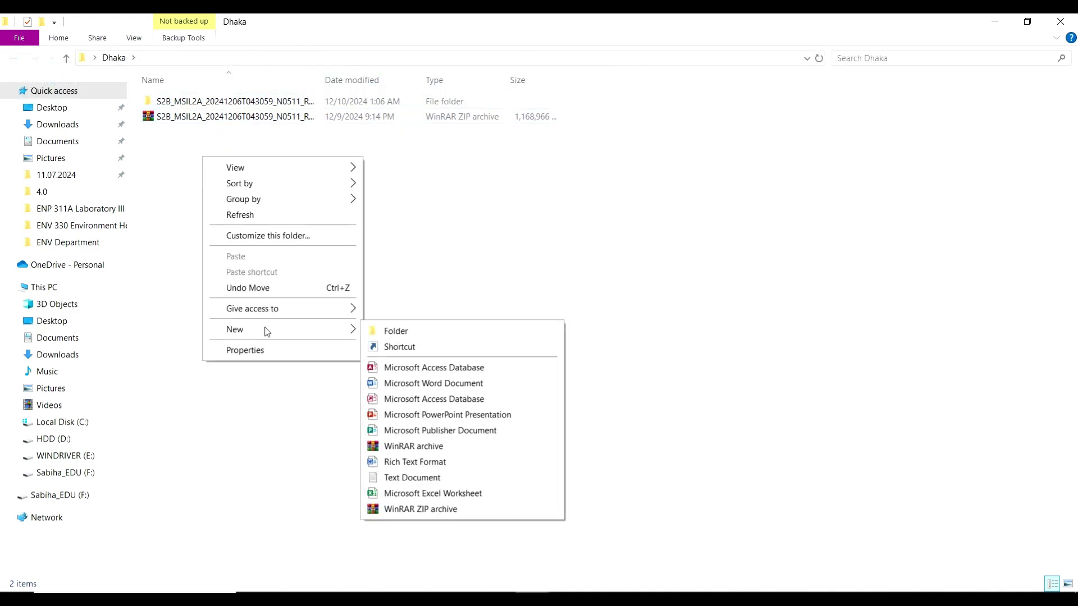
click(383, 335)
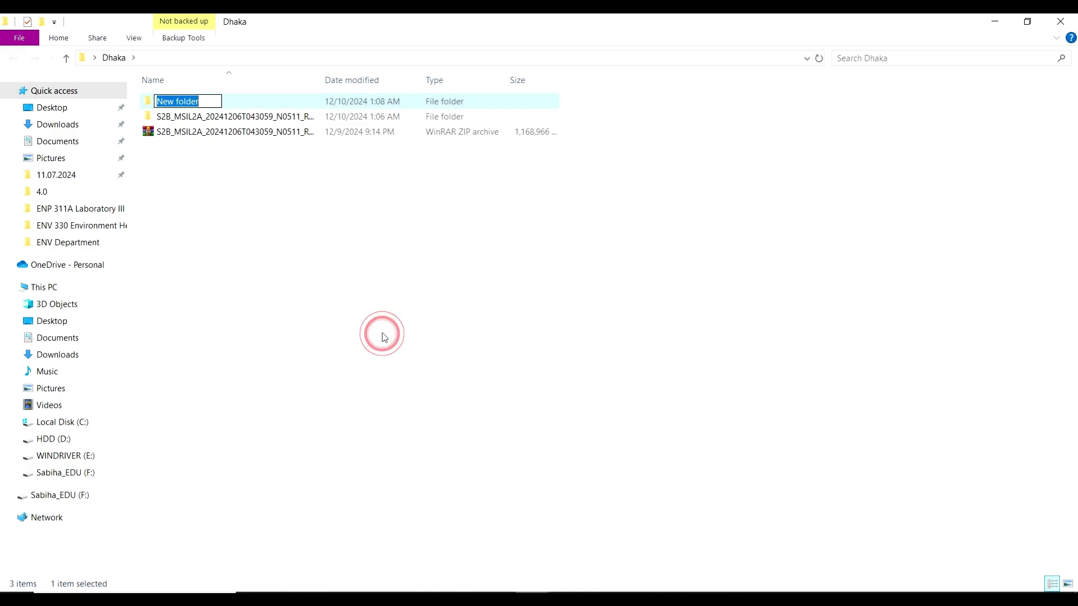
key(BackSpace)
text(Arc)
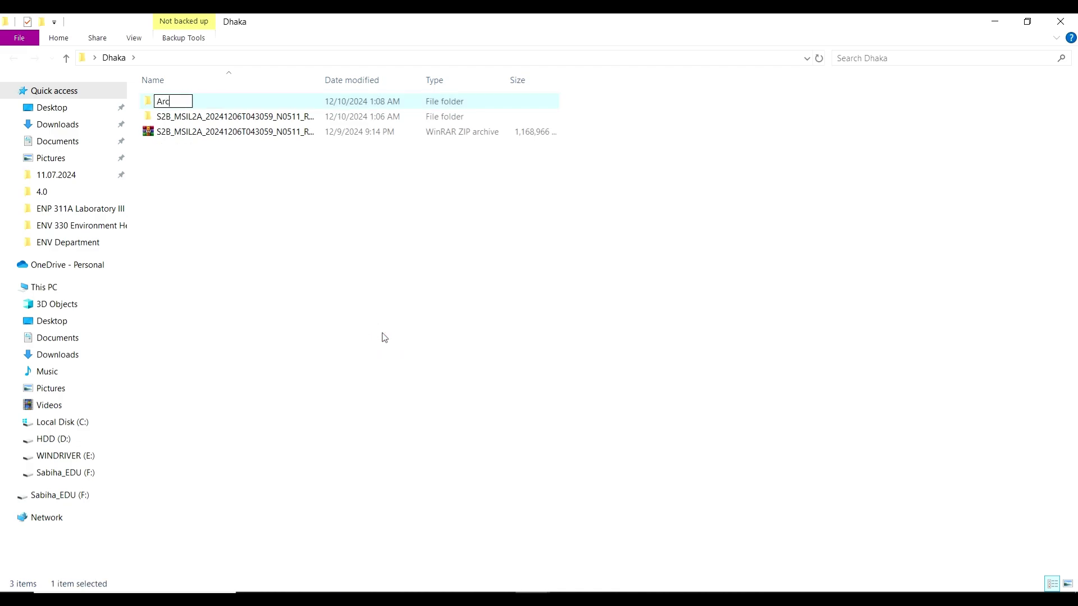
text(GIS Data)
key(Return)
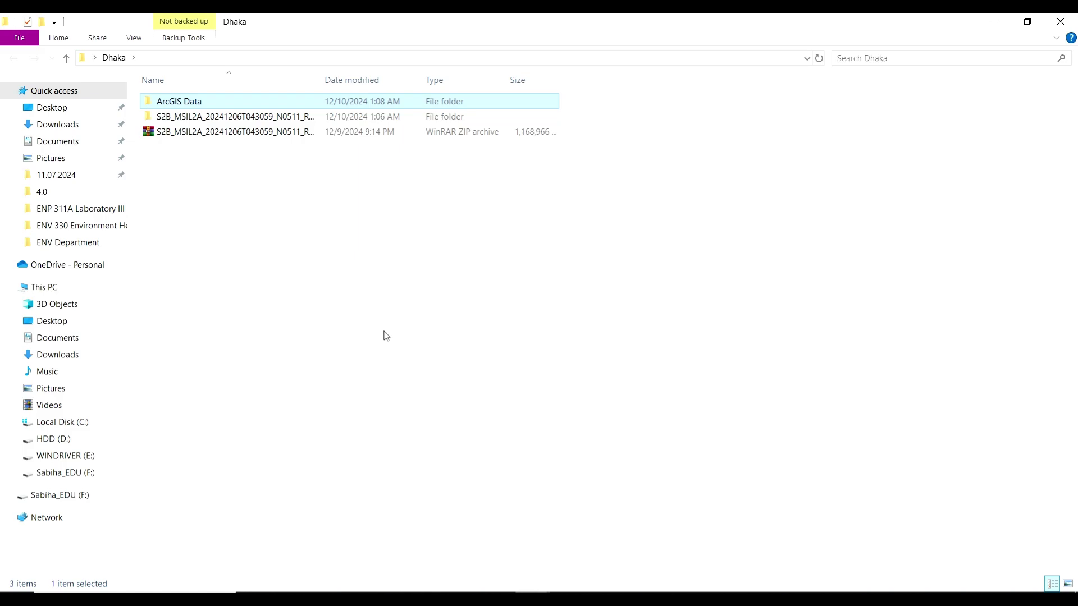
click(383, 333)
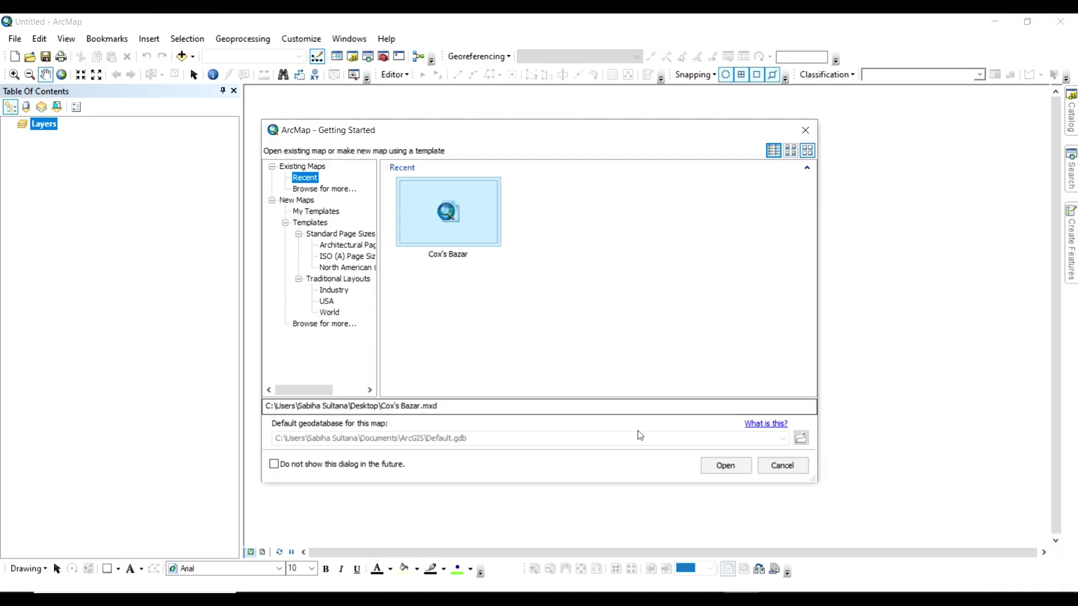
Dismiss the Getting Started window and connect the desktop's Dhaka folder in the Catalog
click(782, 469)
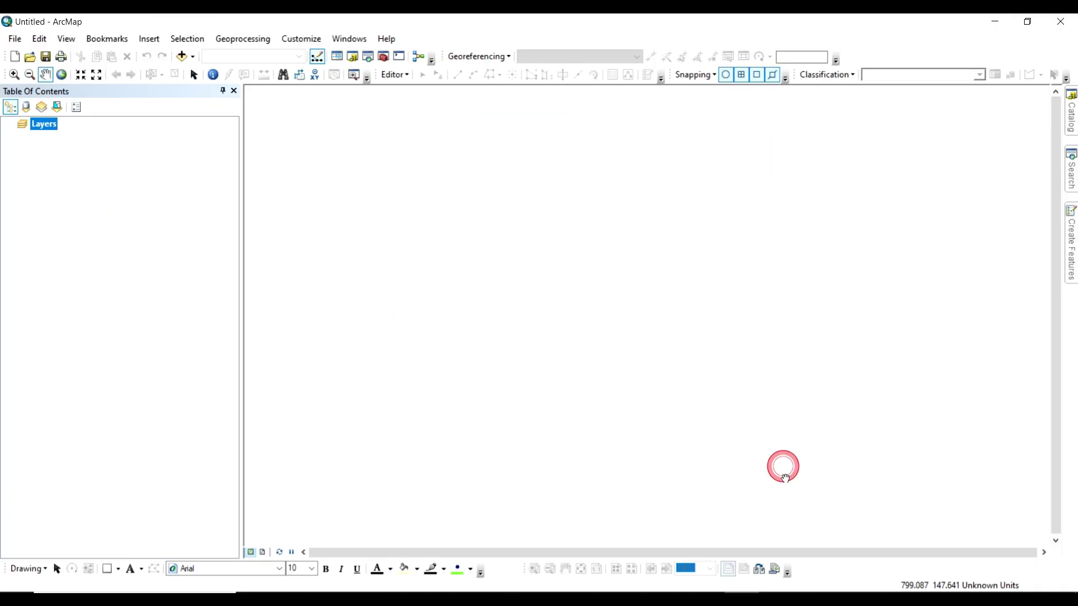
click(1071, 119)
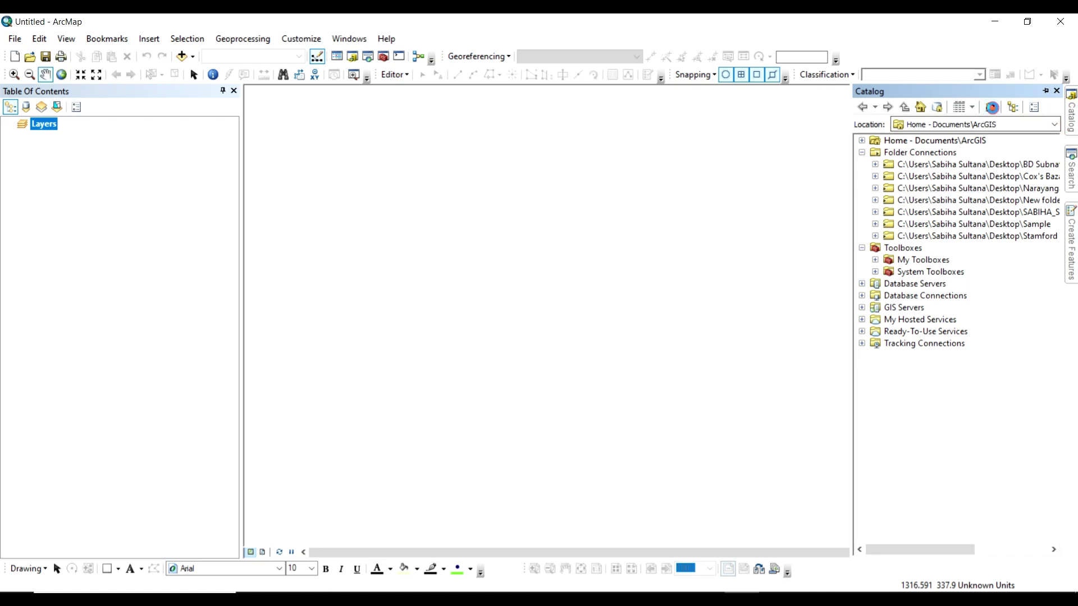
click(991, 106)
click(483, 259)
scroll(530, 303, down, 3)
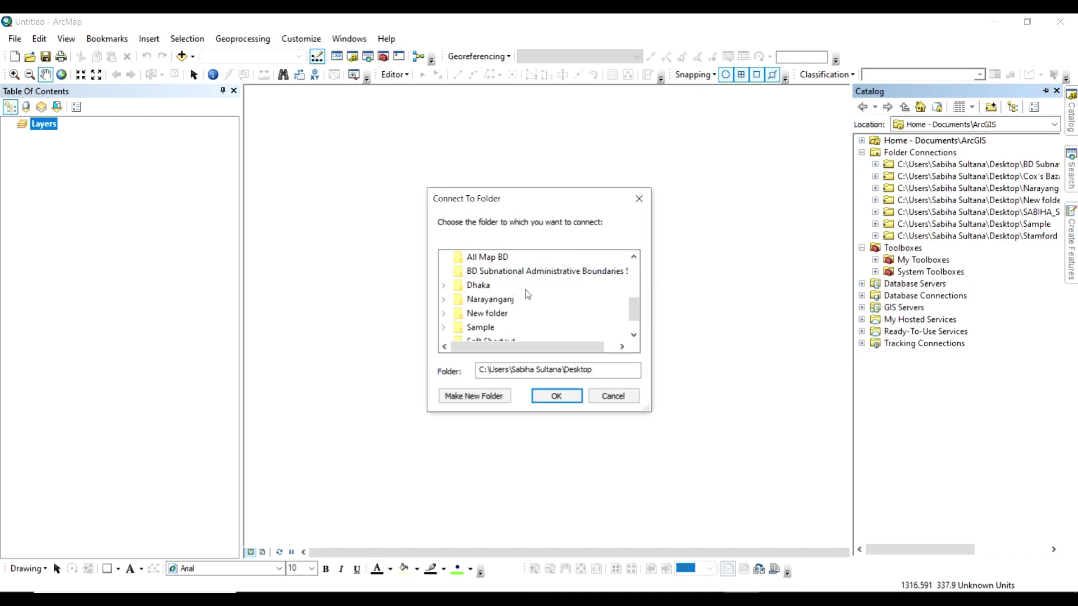
scroll(525, 289, down, 1)
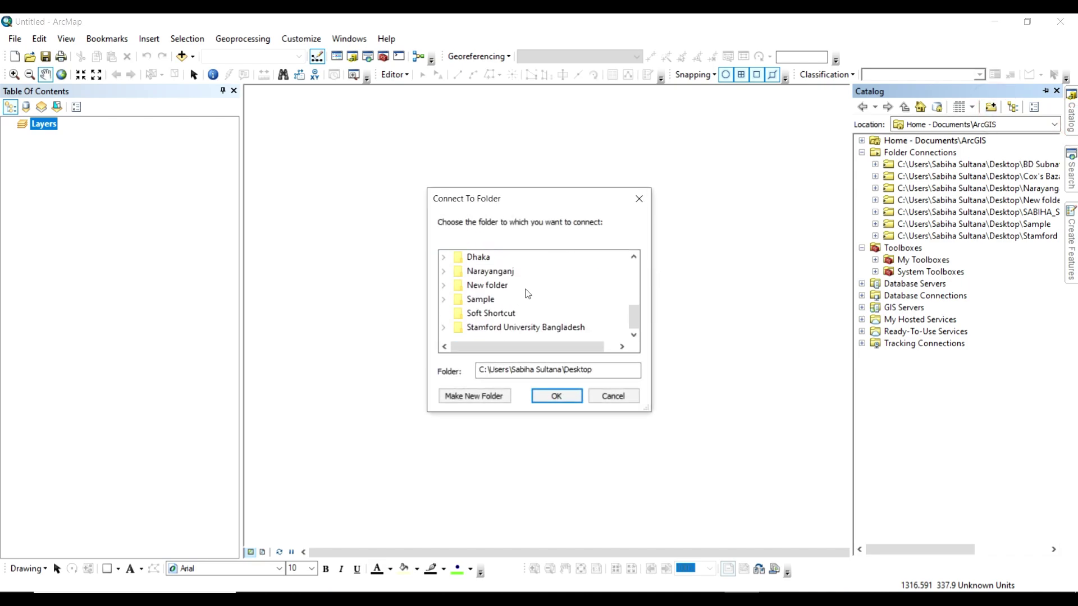
click(443, 257)
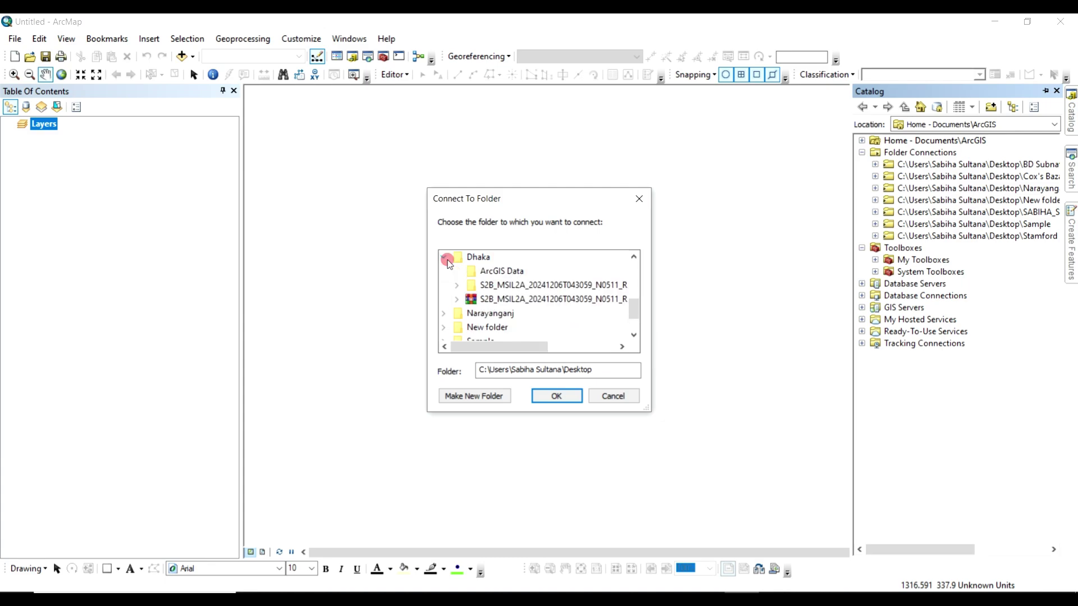
click(555, 395)
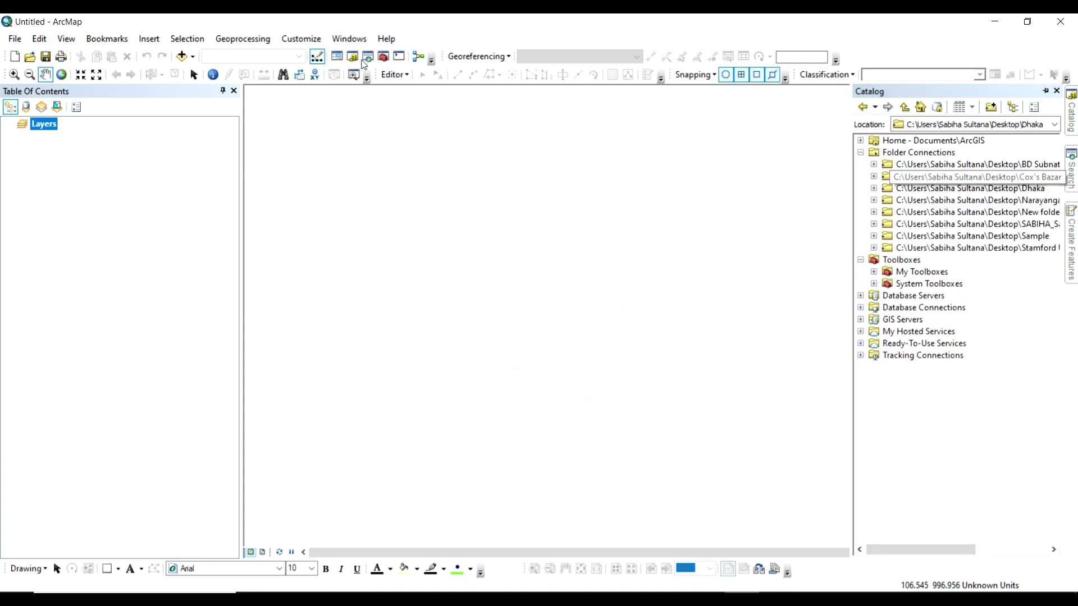
click(1073, 113)
click(1073, 113)
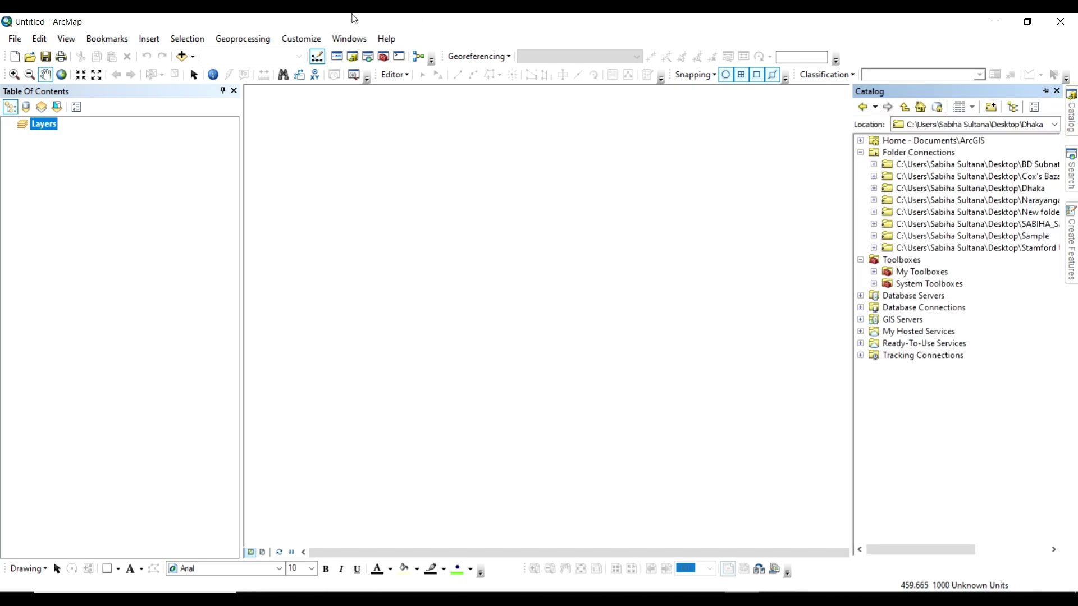
Start adding data and browse from the Dhaka folder connection through the .SAFE, GRANULE and IMG_DATA folders to R10m
click(181, 56)
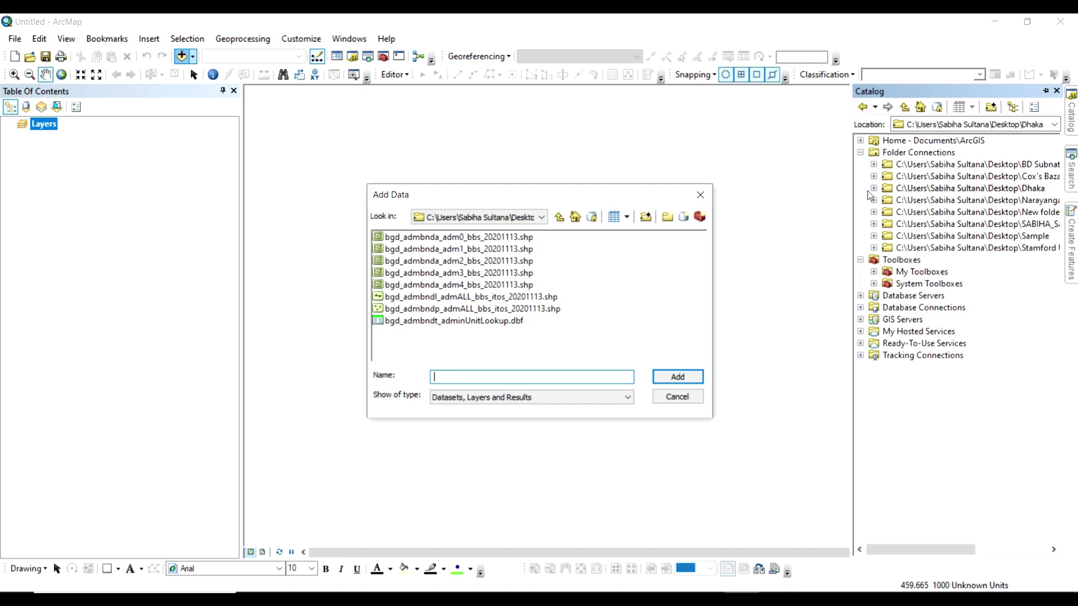
click(487, 219)
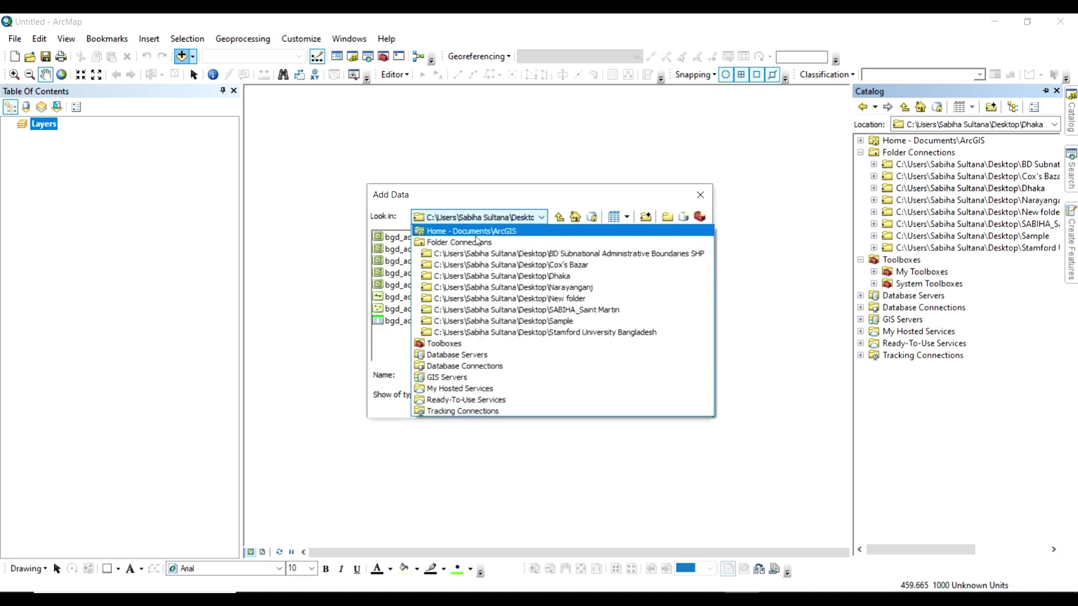
click(474, 239)
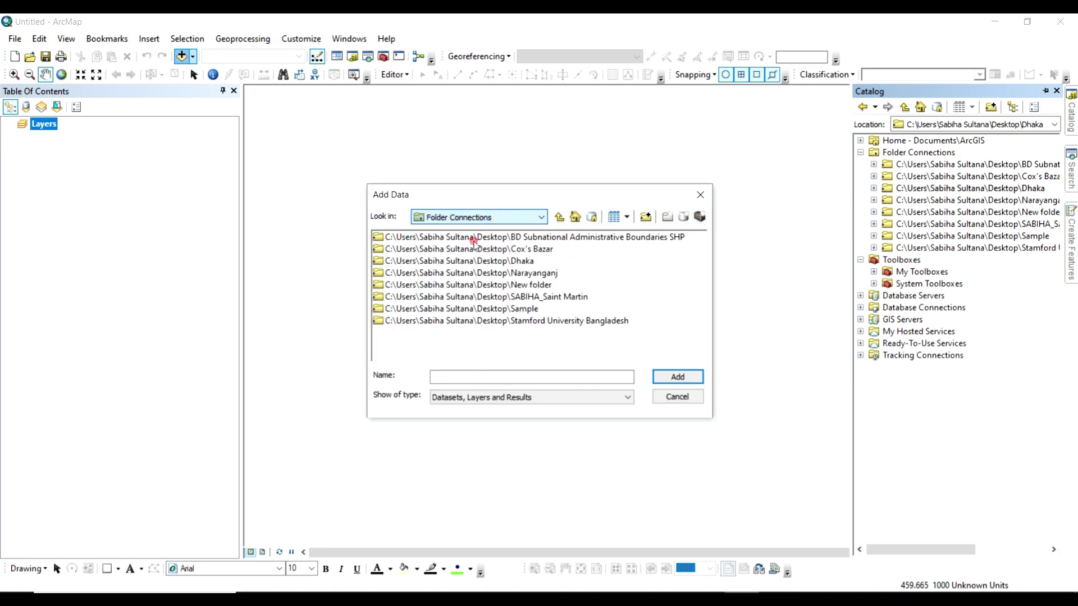
click(516, 261)
double_click(517, 262)
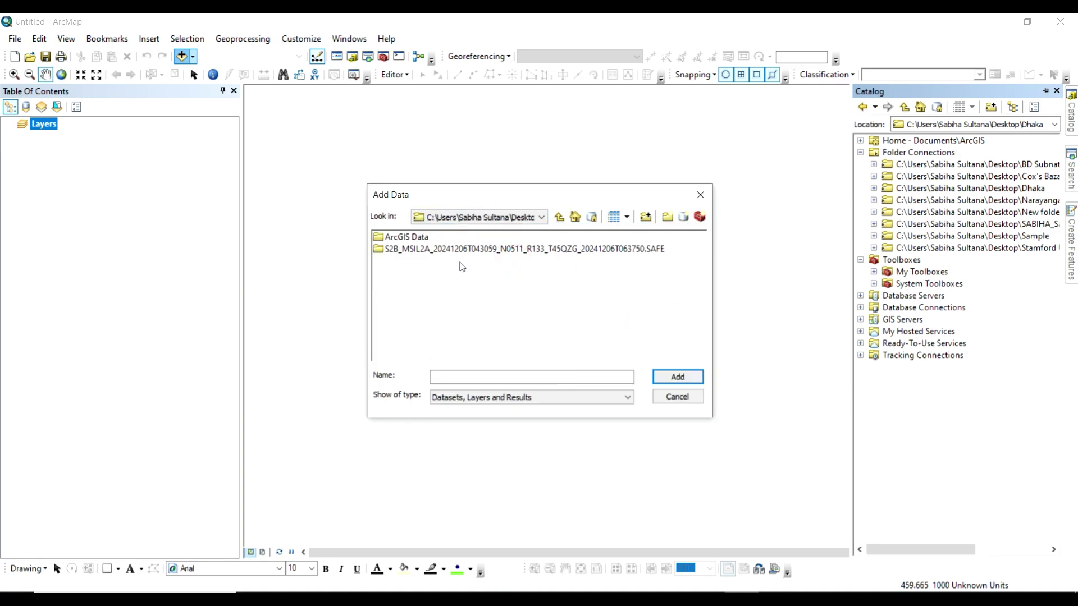
click(394, 252)
click(472, 313)
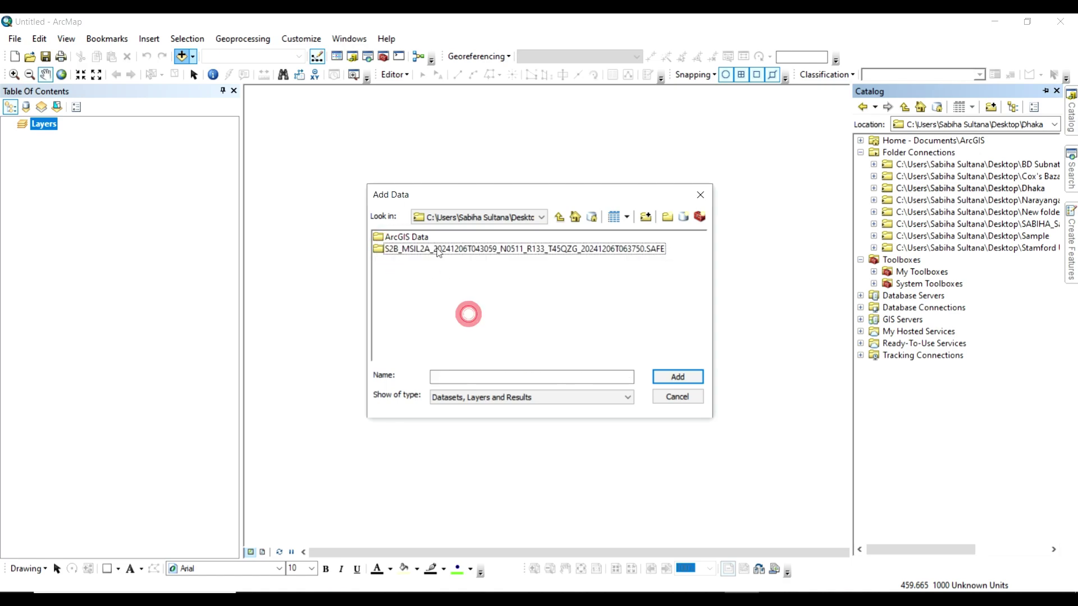
double_click(434, 248)
double_click(402, 249)
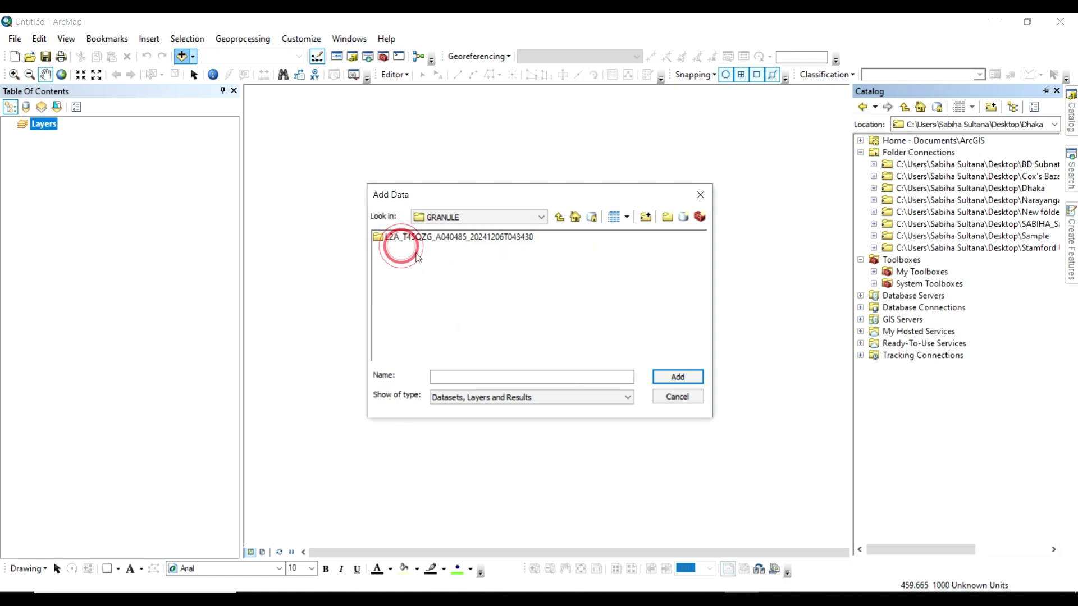
double_click(413, 237)
double_click(405, 249)
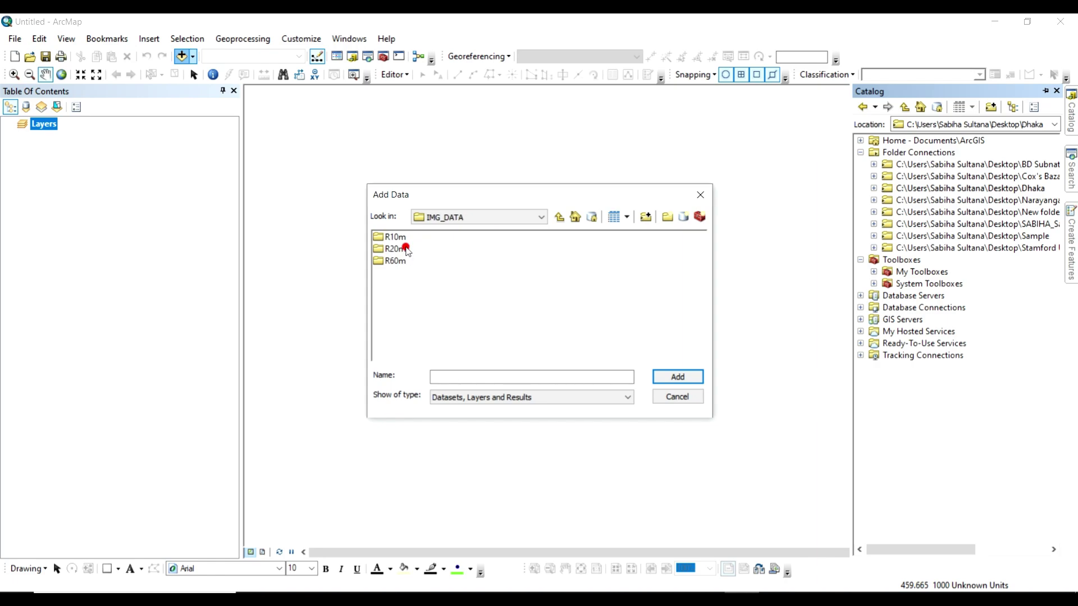
double_click(400, 237)
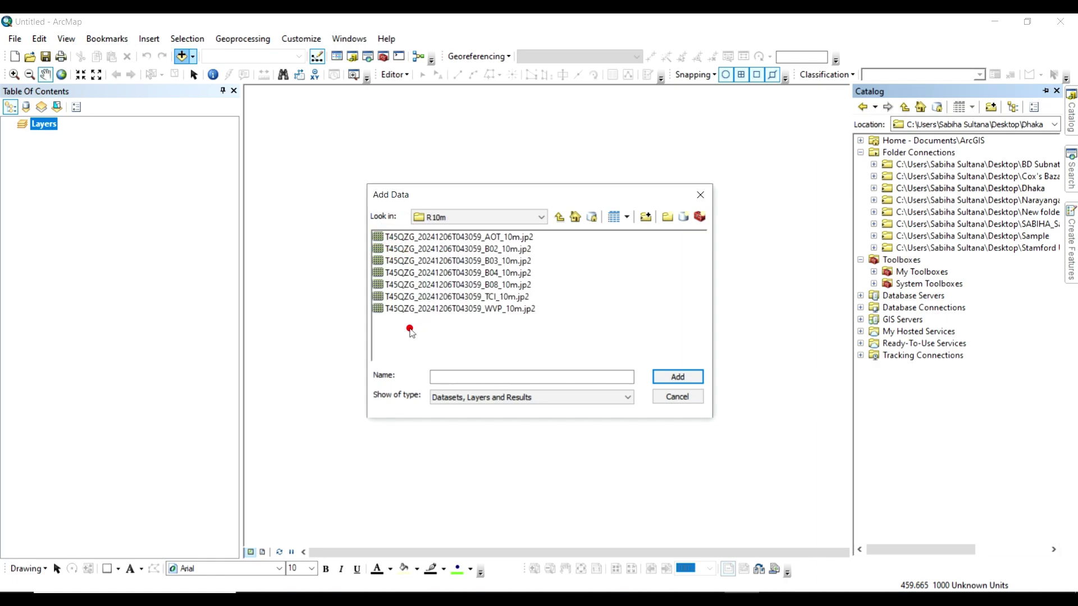
Add all the jp2 images in the R10m folder to the map and close Add Data
drag(410, 333, 423, 238)
click(655, 377)
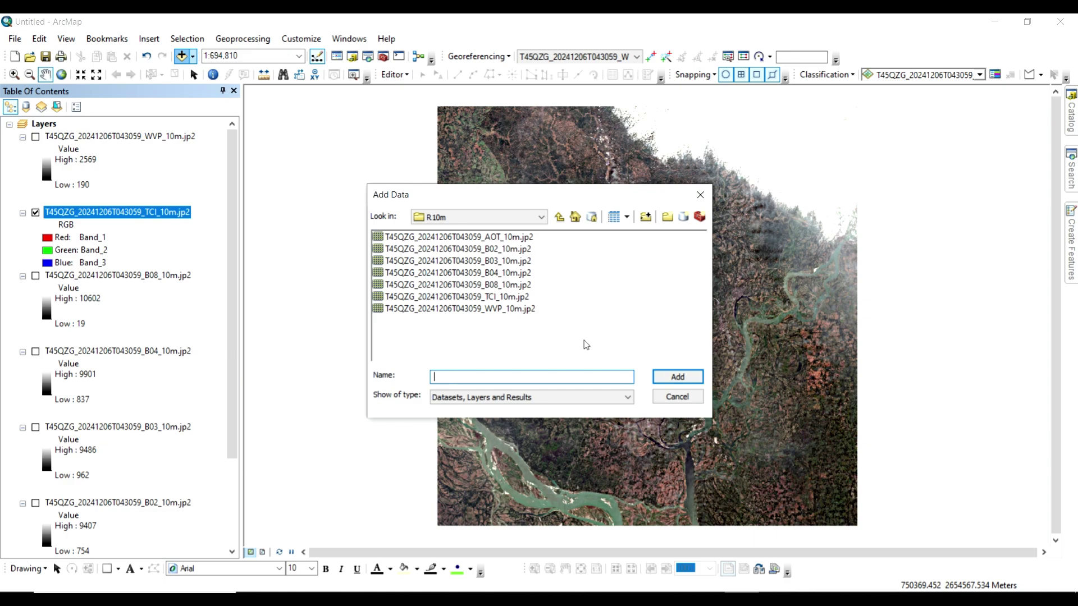
click(676, 395)
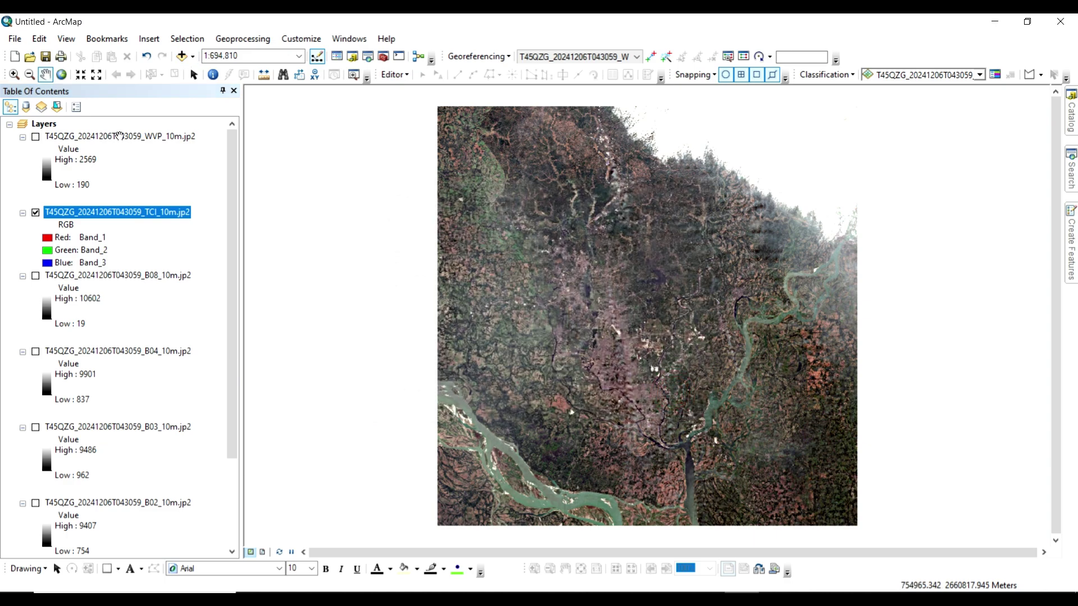
Remove the WVP, TCI and AOT 10 m layers from the map
ctrl+click(118, 136)
scroll(139, 359, down, 3)
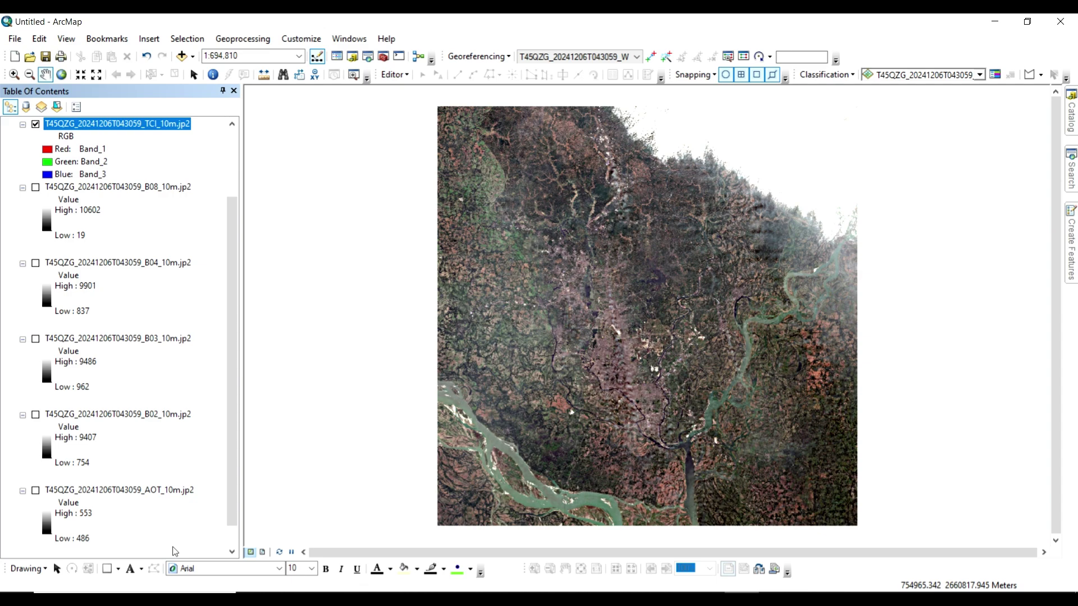
ctrl+click(155, 490)
right_click(155, 490)
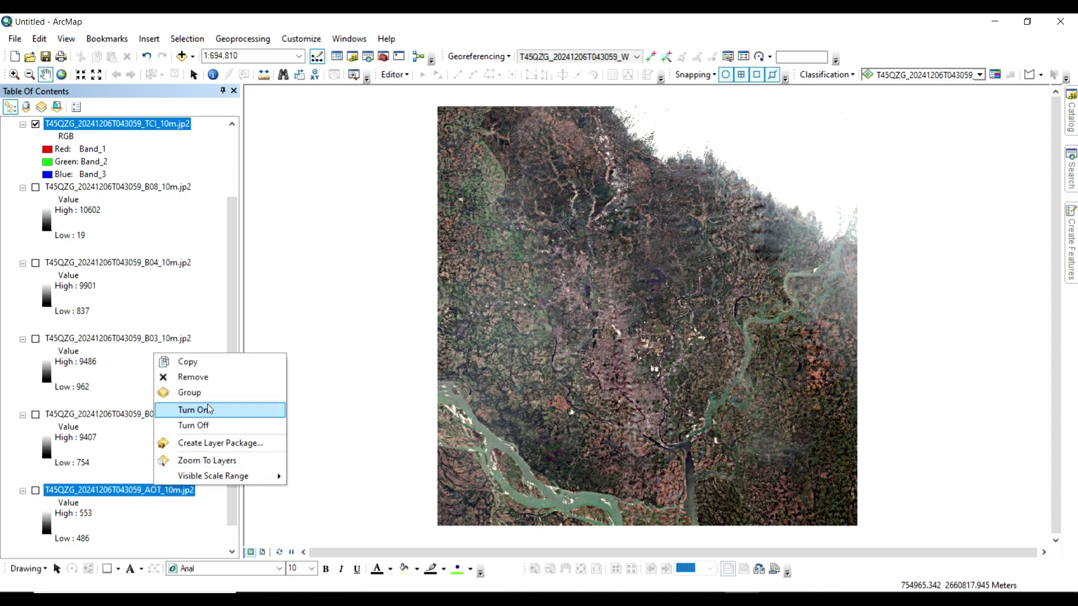
click(199, 379)
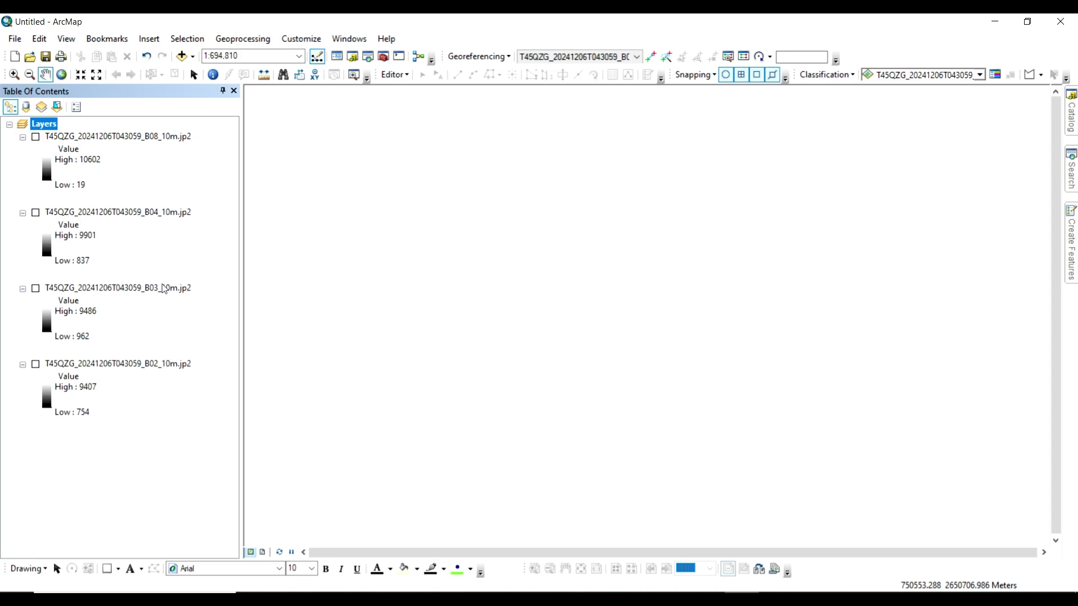
Turn on the B08, B04, B03 and B02 band layers
click(35, 136)
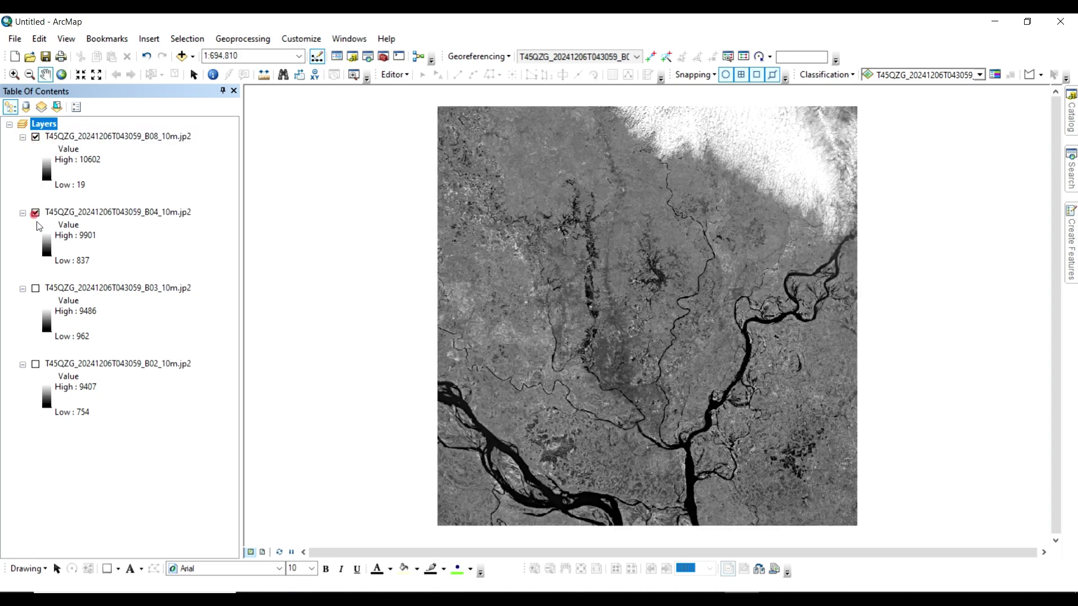
click(35, 212)
click(36, 288)
click(35, 363)
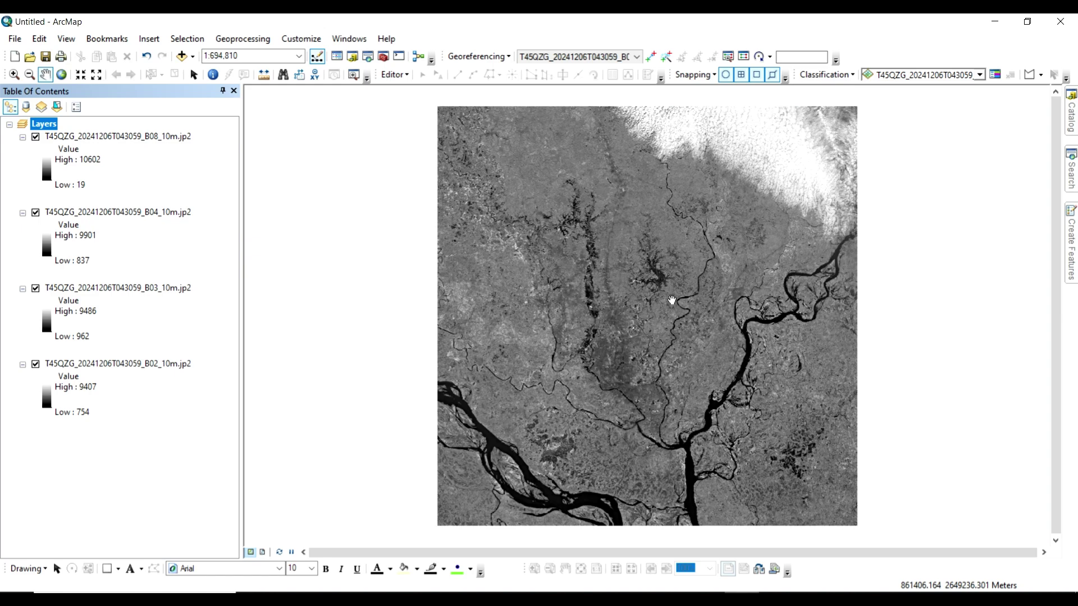
Go through the B08, B04, B03 and B02 band layers one by one in the layer list
click(146, 137)
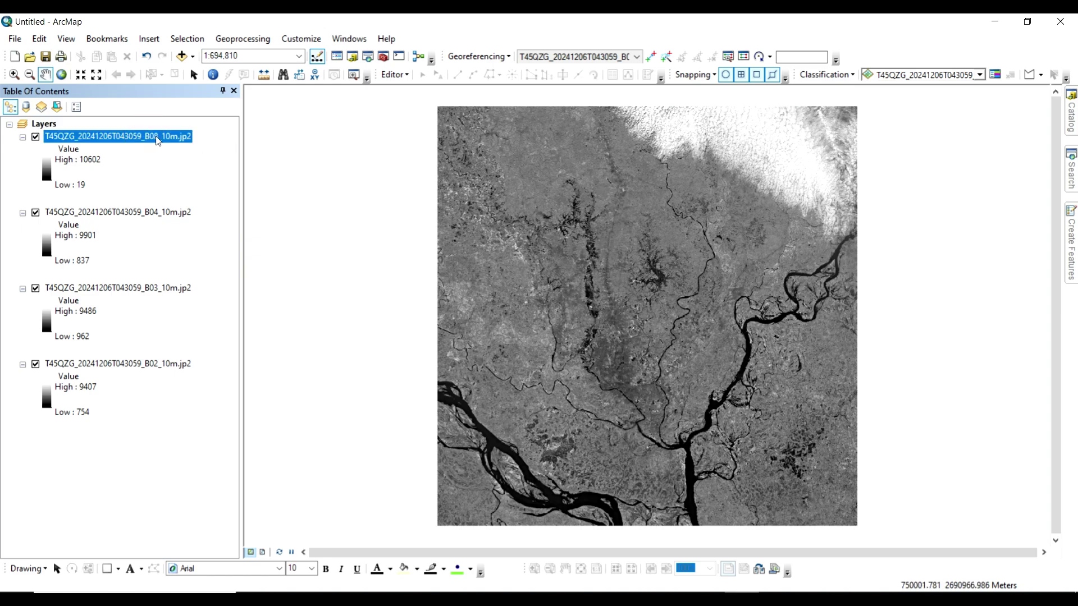
click(152, 213)
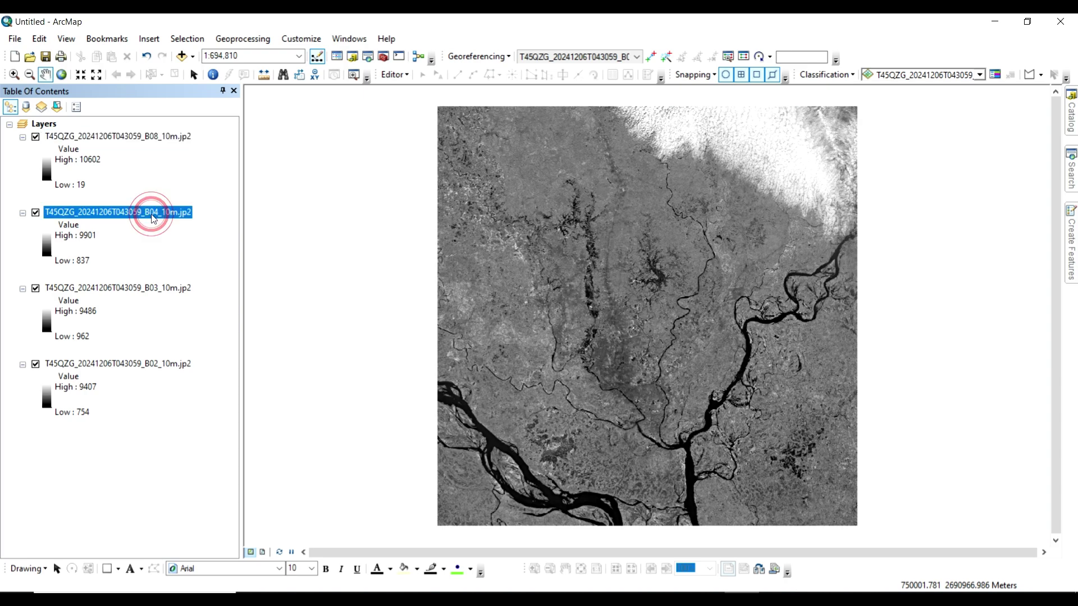
click(173, 138)
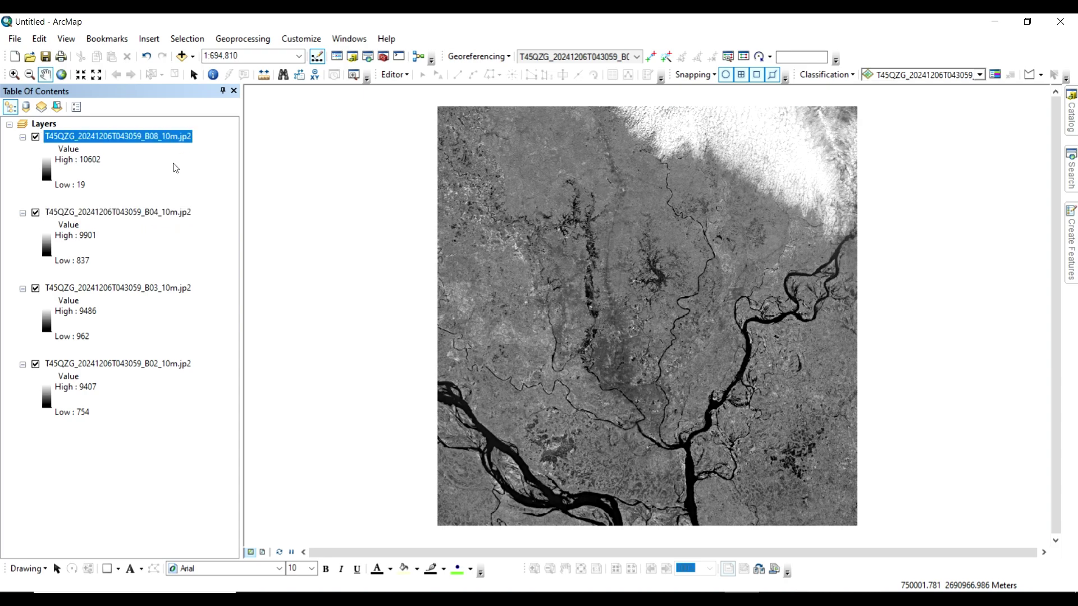
click(155, 289)
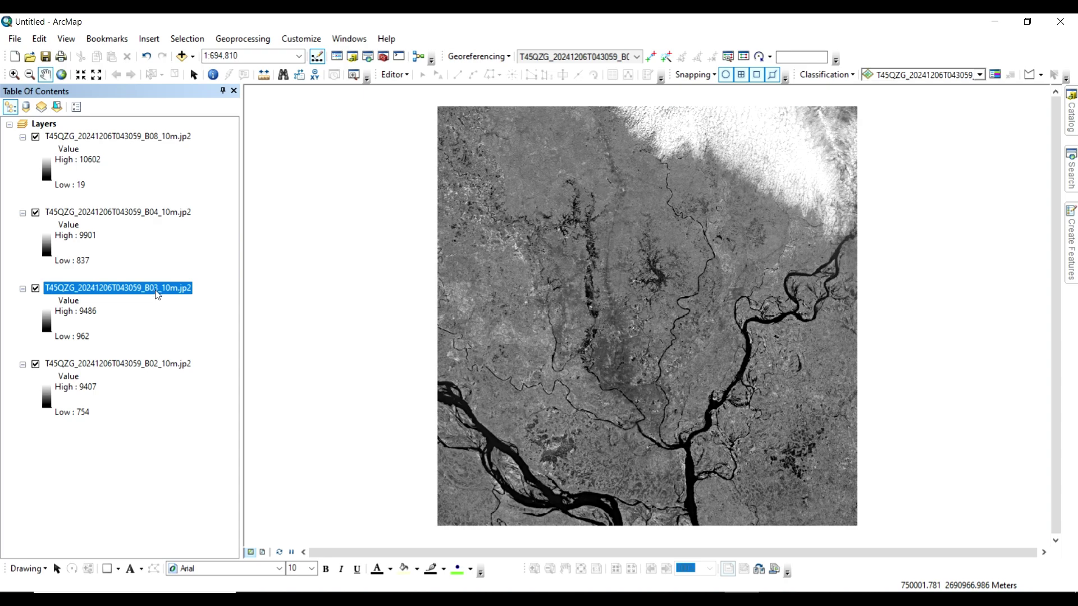
ctrl+click(158, 364)
click(158, 365)
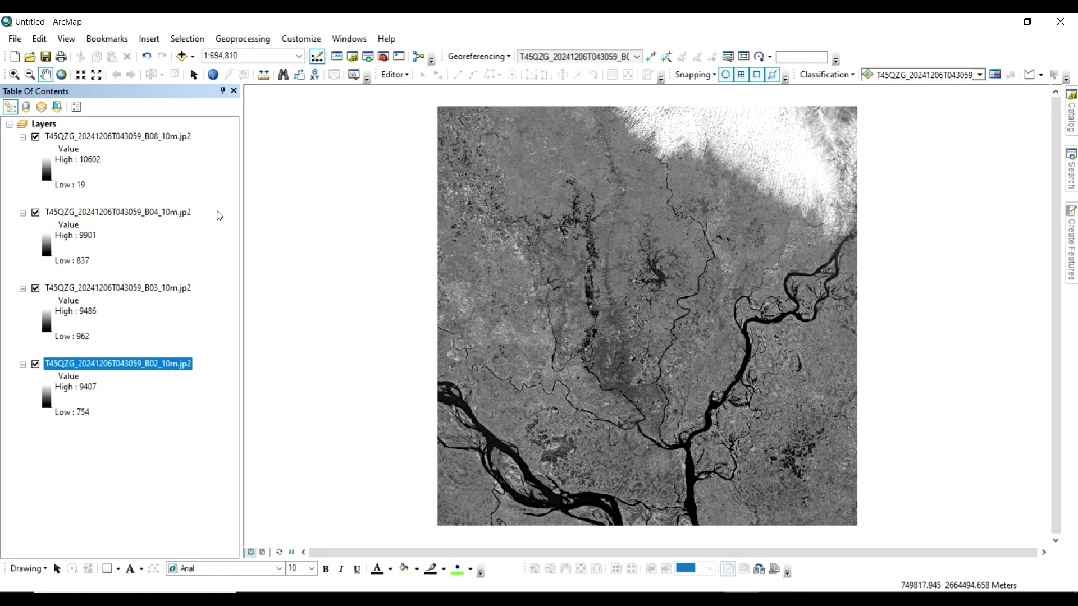
Switch to Chrome, examine the Sentinel-2 NDVI description and formula on the Sentinel Hub page, and return to ArcMap
click(637, 600)
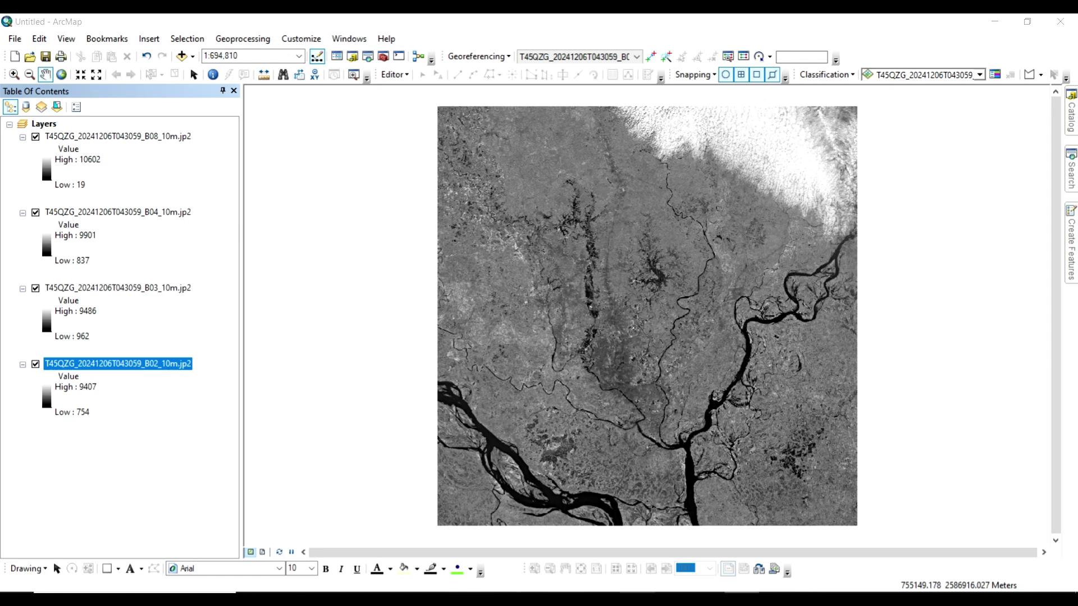
click(262, 27)
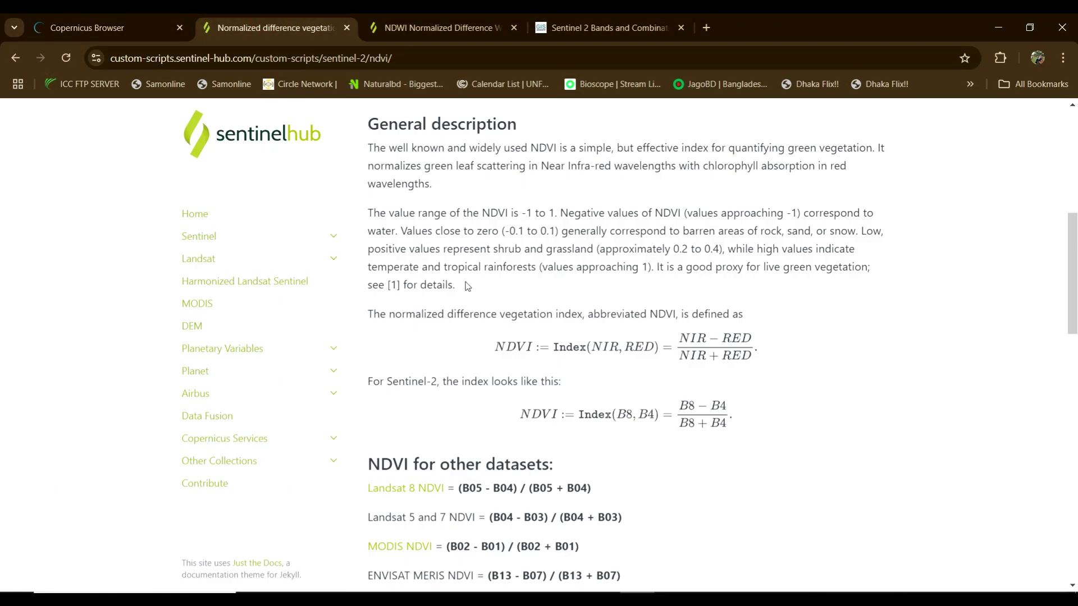
scroll(486, 318, up, 7)
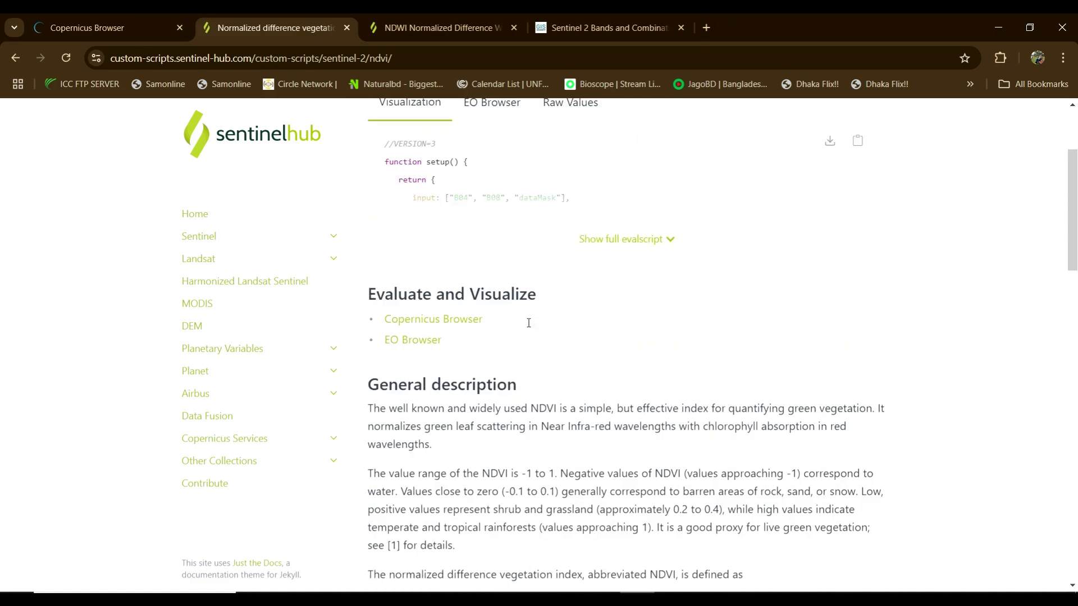
scroll(520, 257, down, 7)
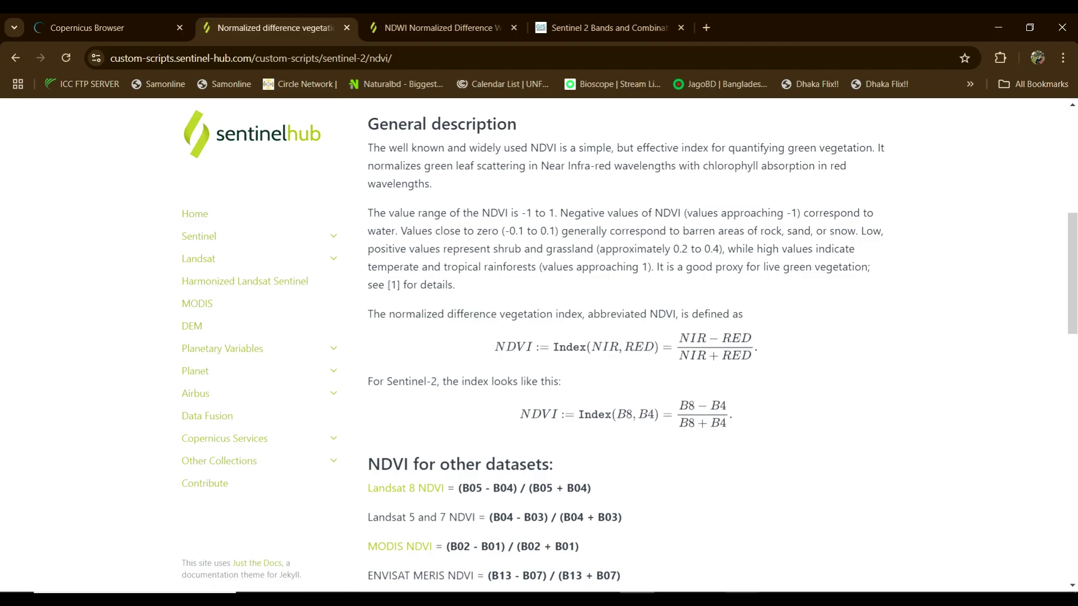
click(741, 599)
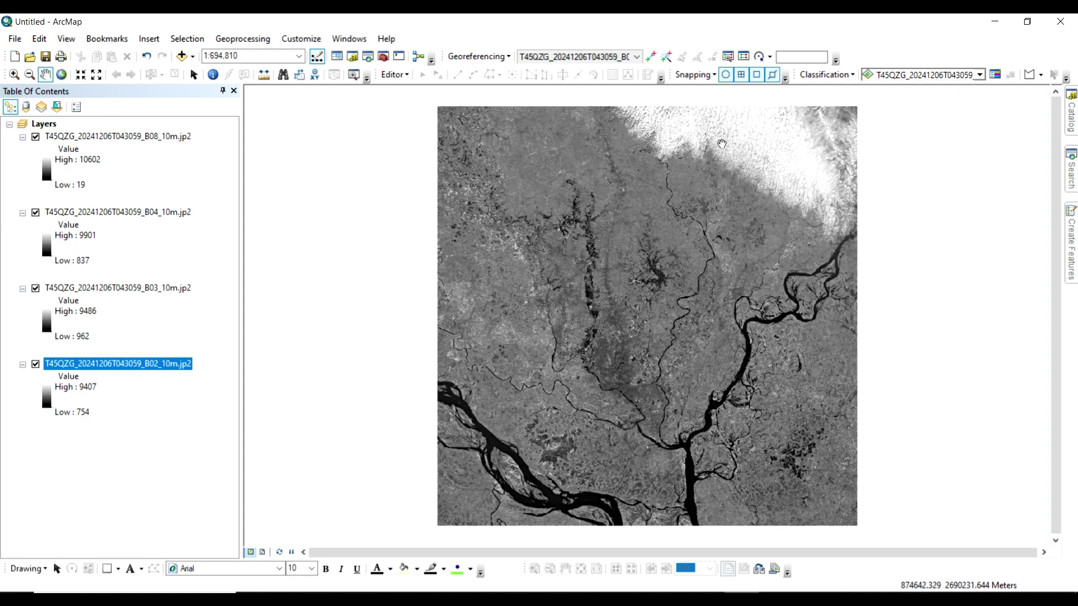
Add the five bgd_admbnda boundary shapefiles, adm0 to adm4, from the BD Subnational Administrative Boundaries SHP folder to the map
click(1072, 115)
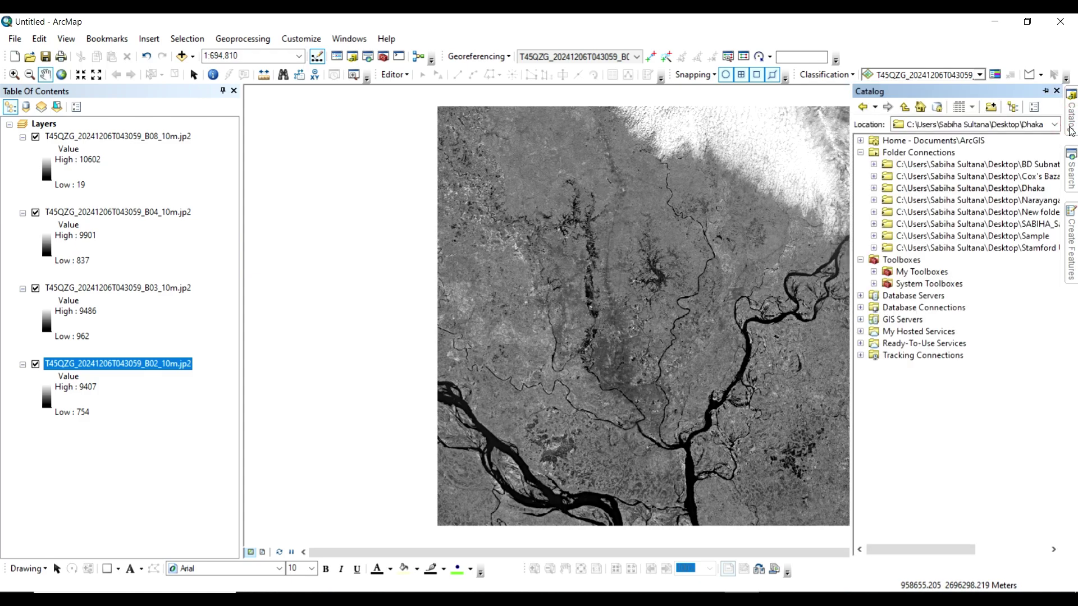
click(180, 56)
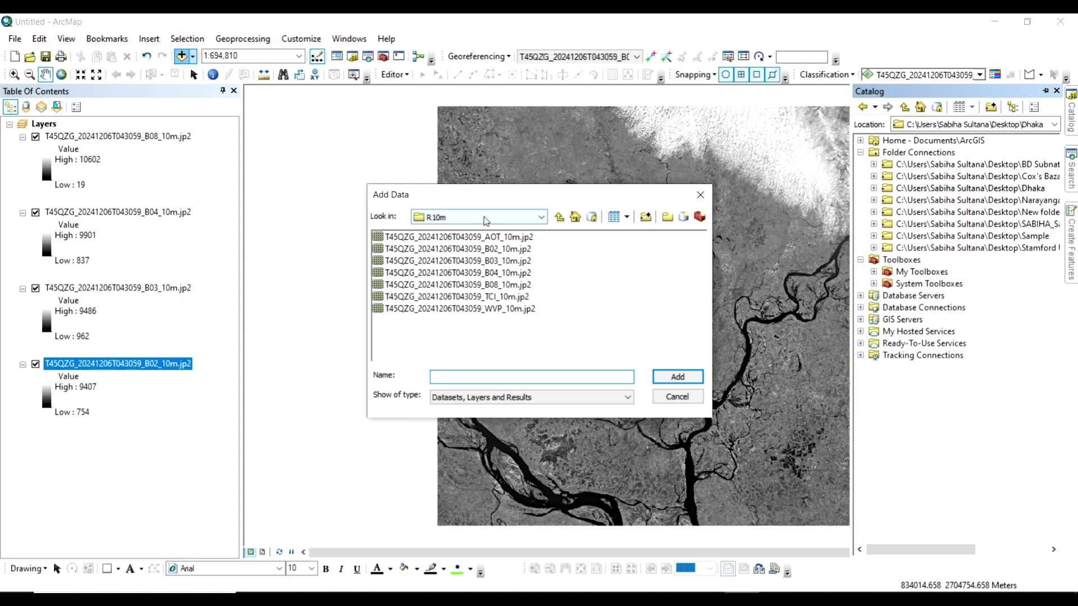
click(474, 217)
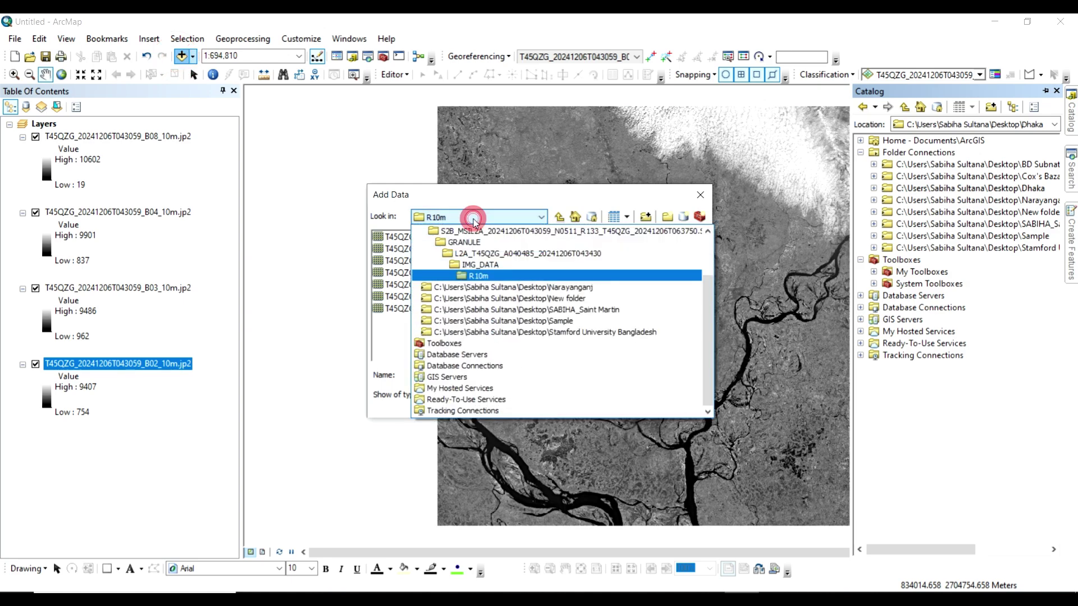
scroll(484, 298, up, 2)
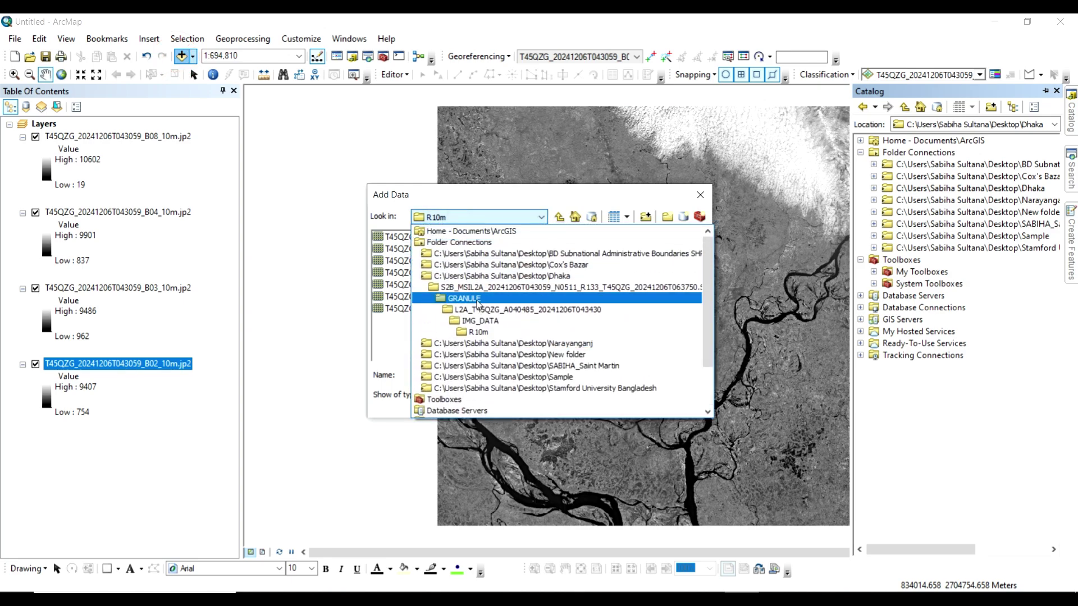
click(460, 245)
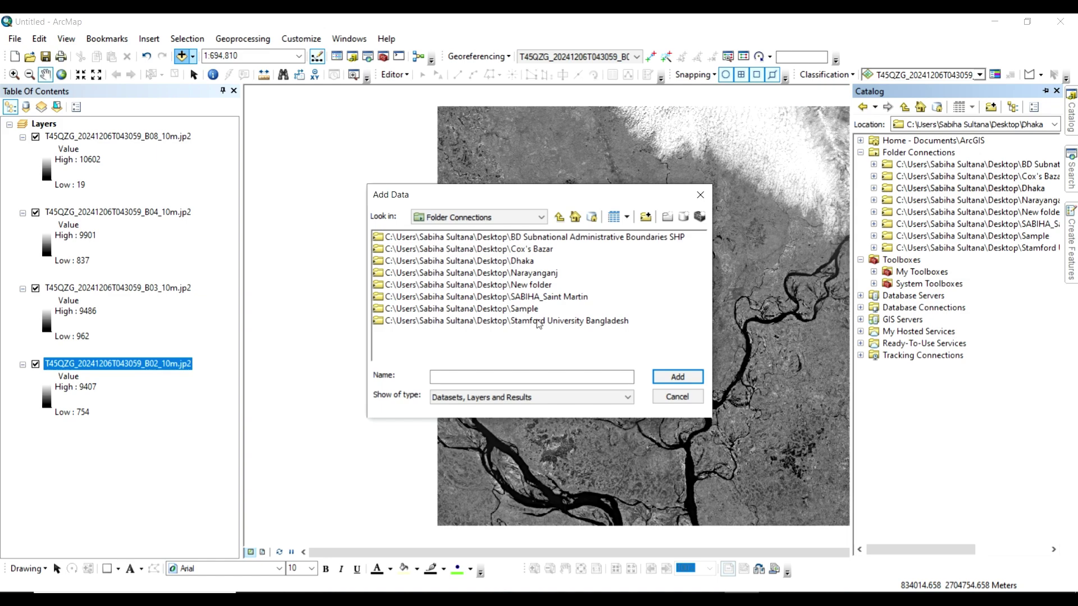
click(533, 238)
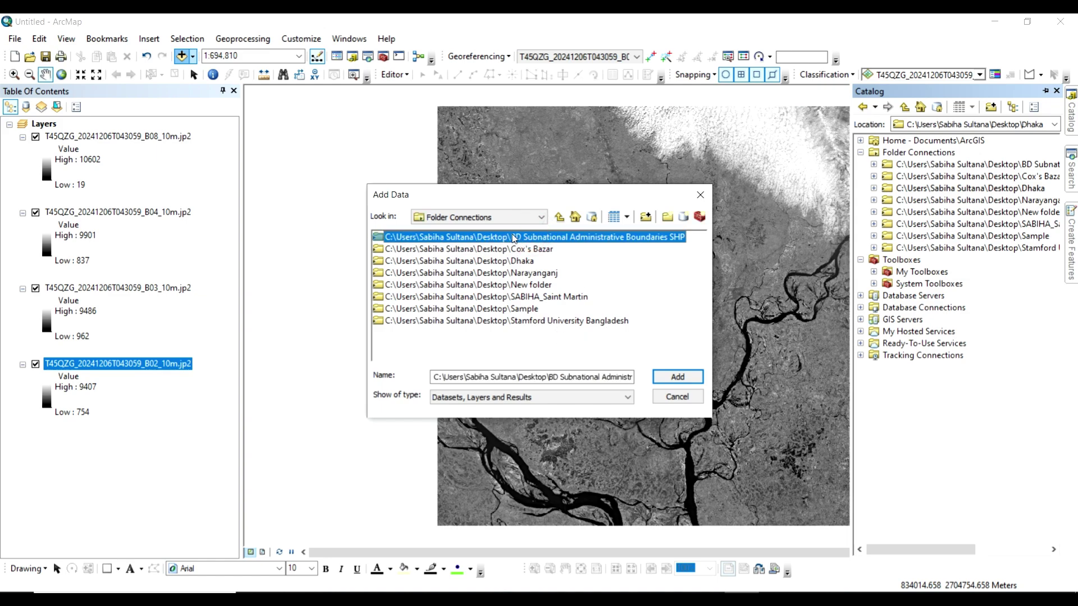
double_click(511, 235)
click(425, 237)
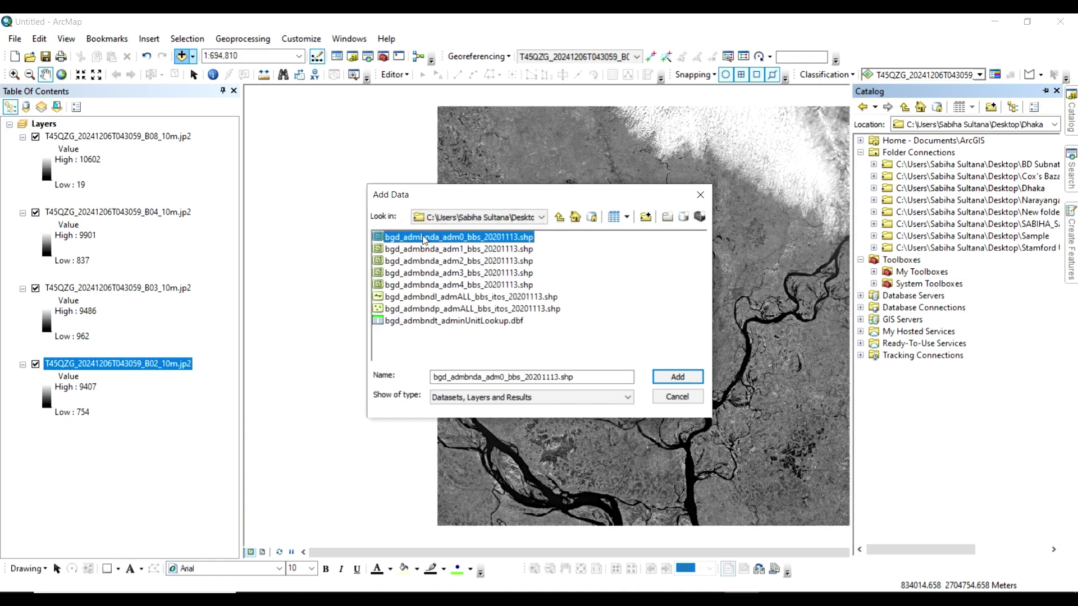
shift+click(429, 284)
click(674, 376)
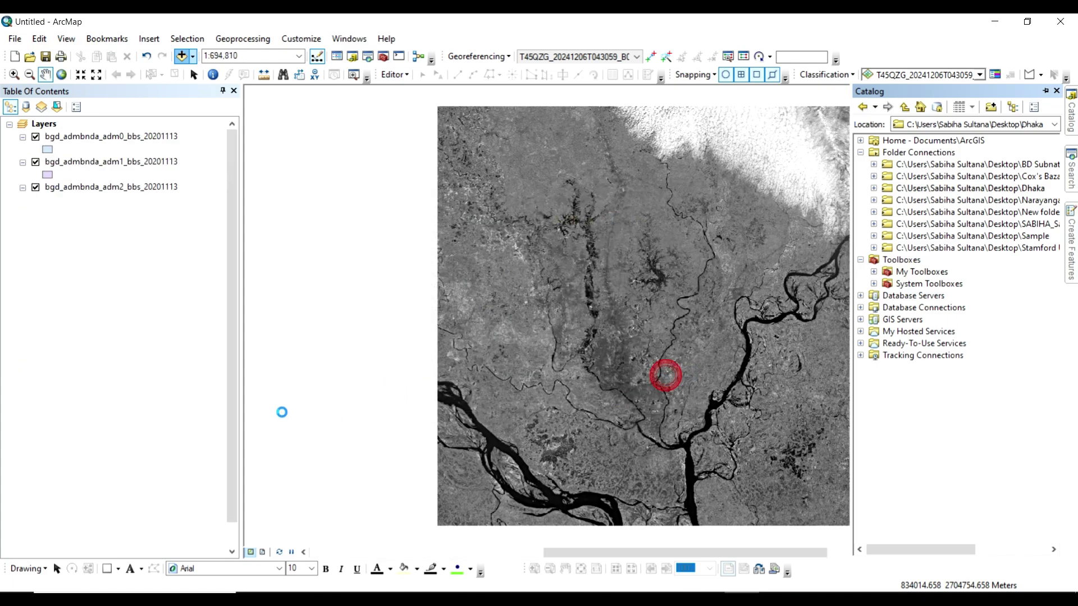
Turn off the adm0, adm1, adm2, adm3 and adm4 boundary layers
scroll(561, 392, up, 2)
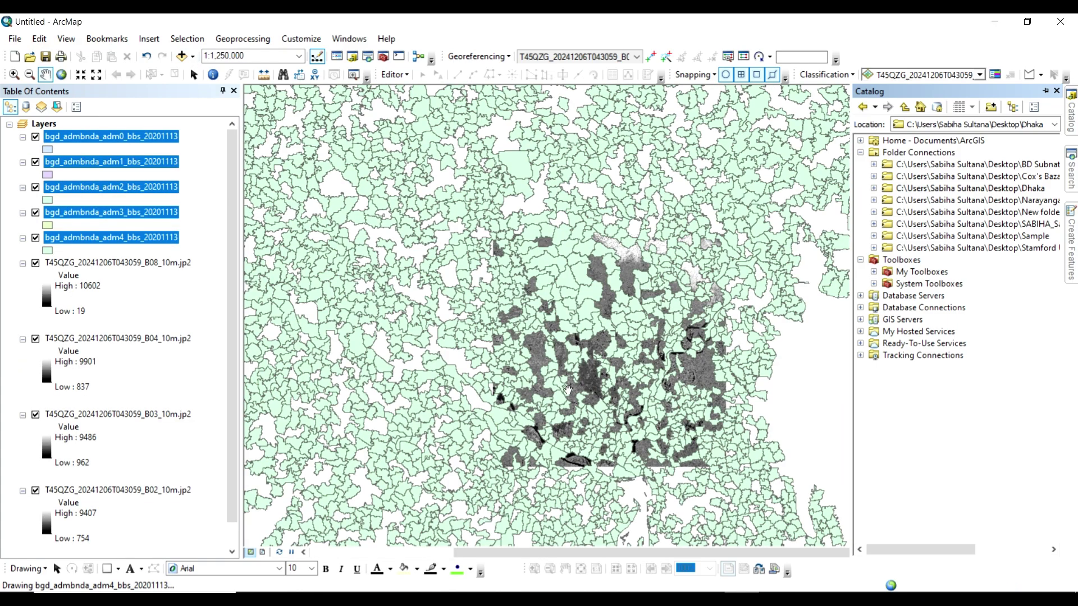
scroll(567, 388, up, 4)
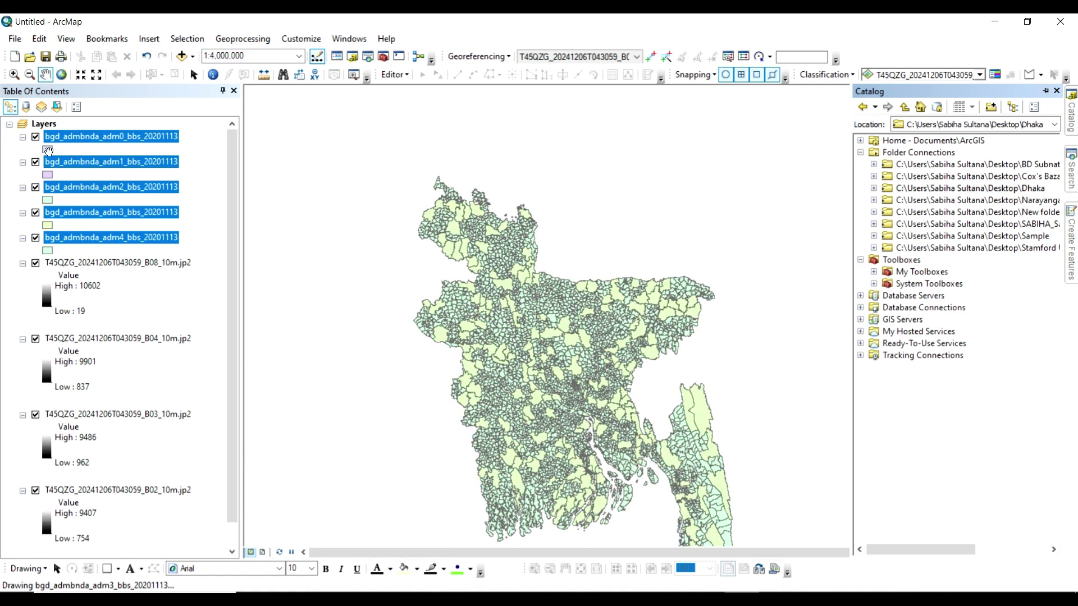
click(35, 137)
click(35, 162)
click(36, 187)
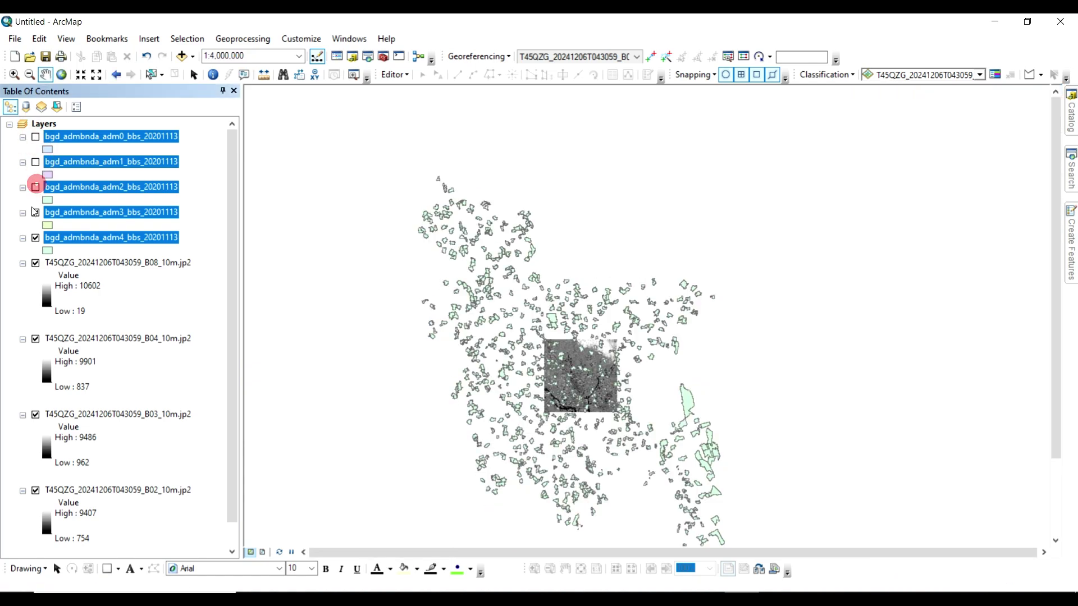
click(36, 212)
click(35, 238)
Give the adm0 country boundary layer the Hollow symbol and turn the layer on
click(45, 150)
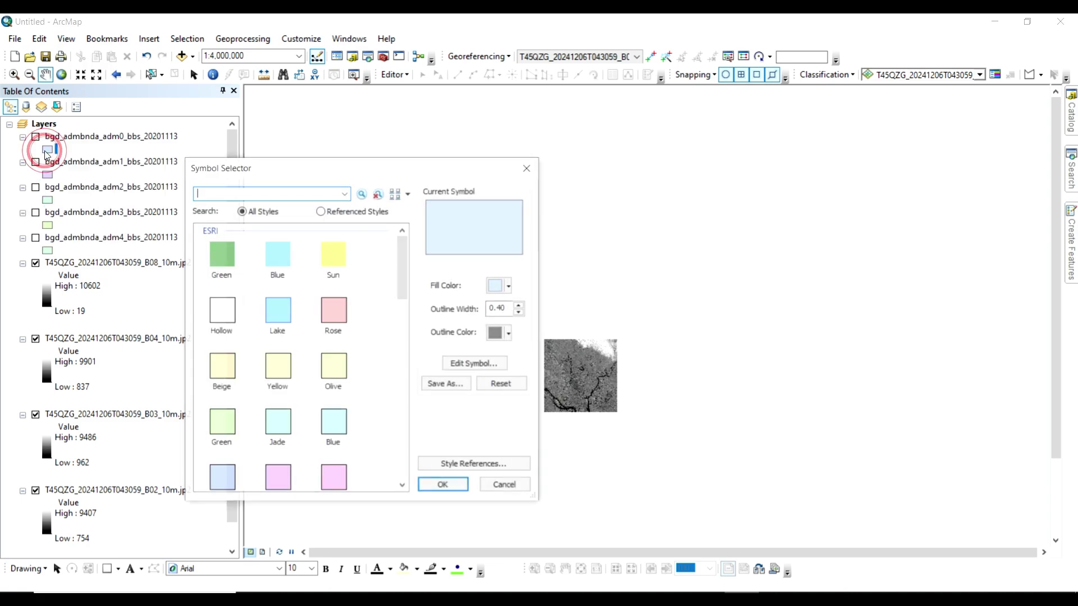
click(221, 312)
click(448, 483)
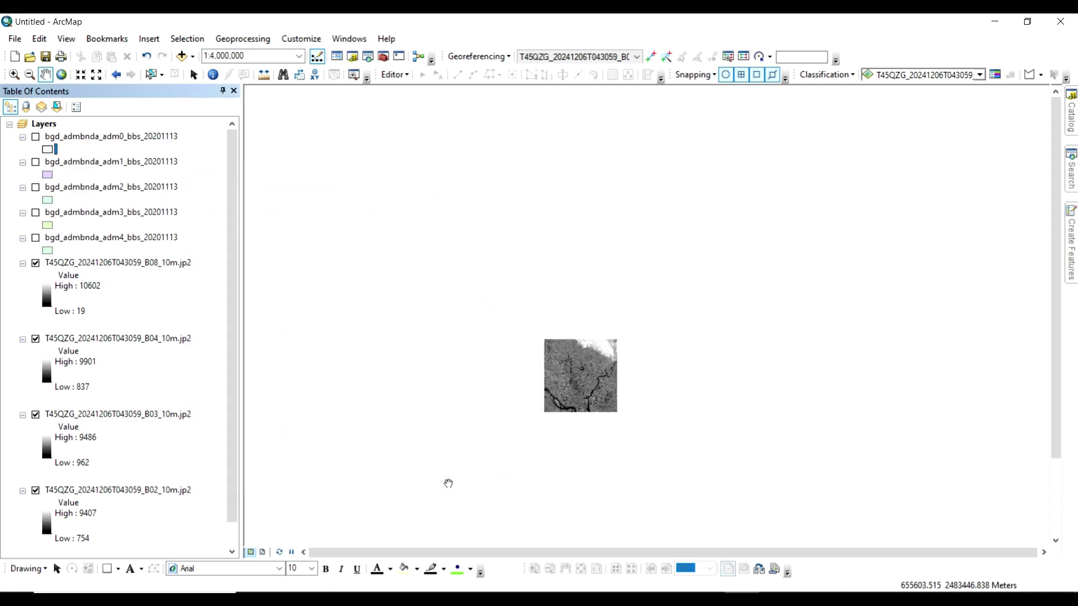
click(36, 137)
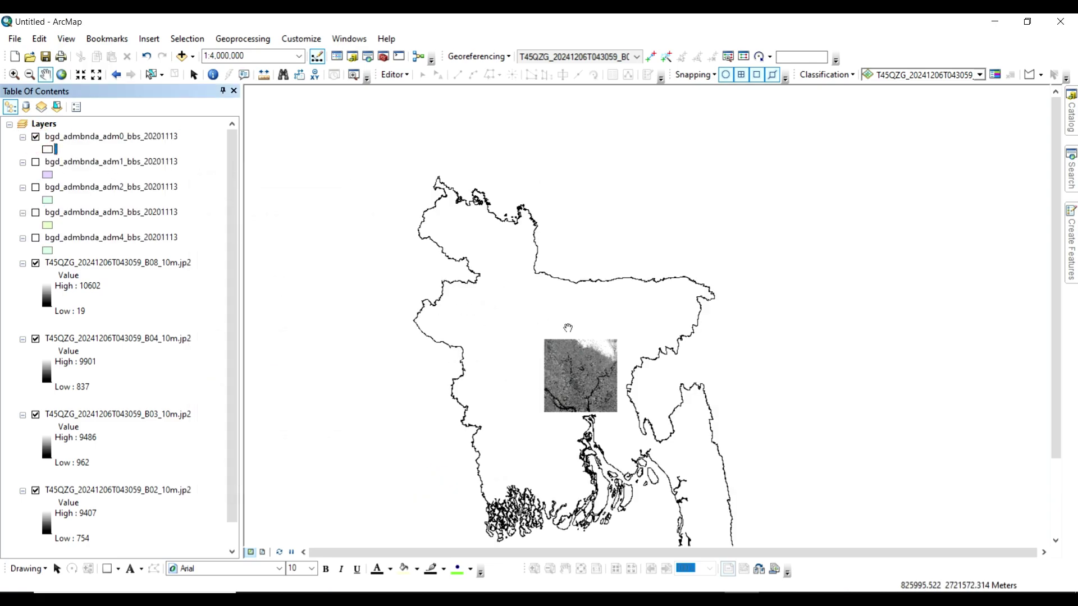
drag(681, 421, 641, 346)
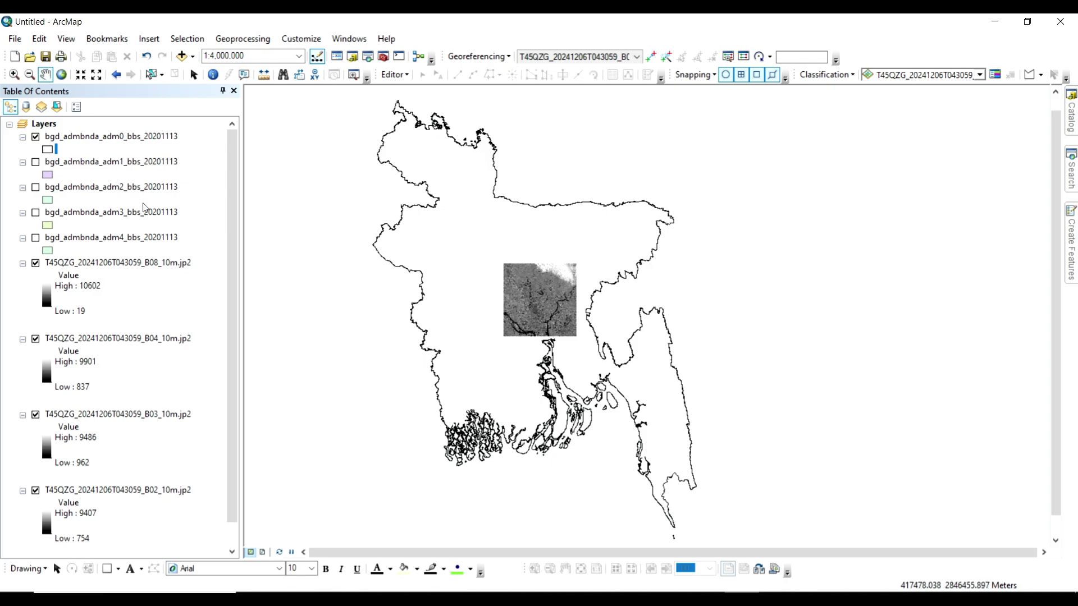
Check the XY coordinate system in the source properties of the B08 band layer
right_click(136, 265)
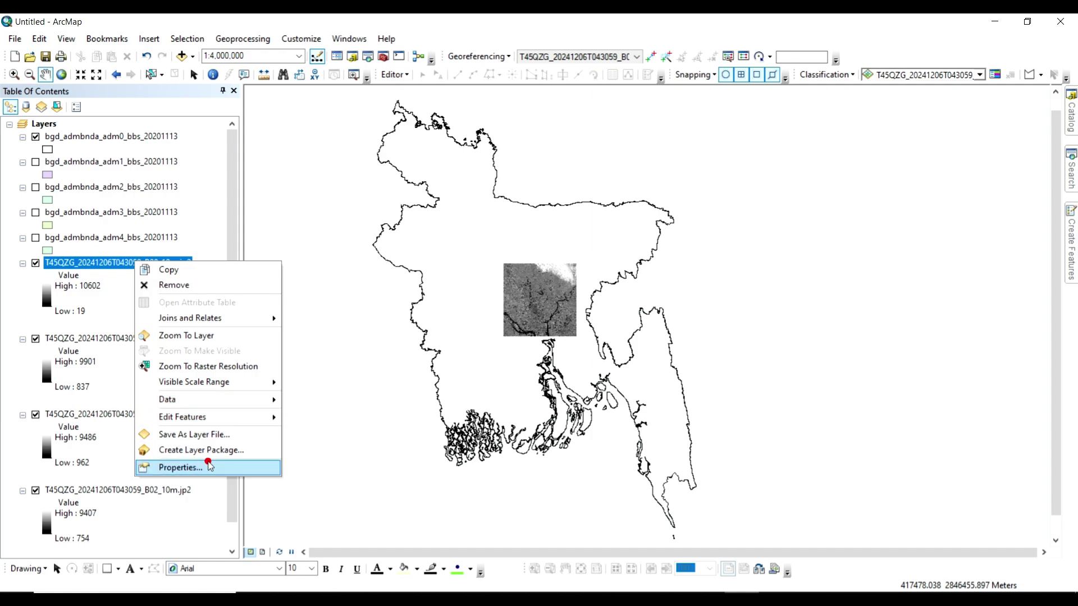
click(207, 468)
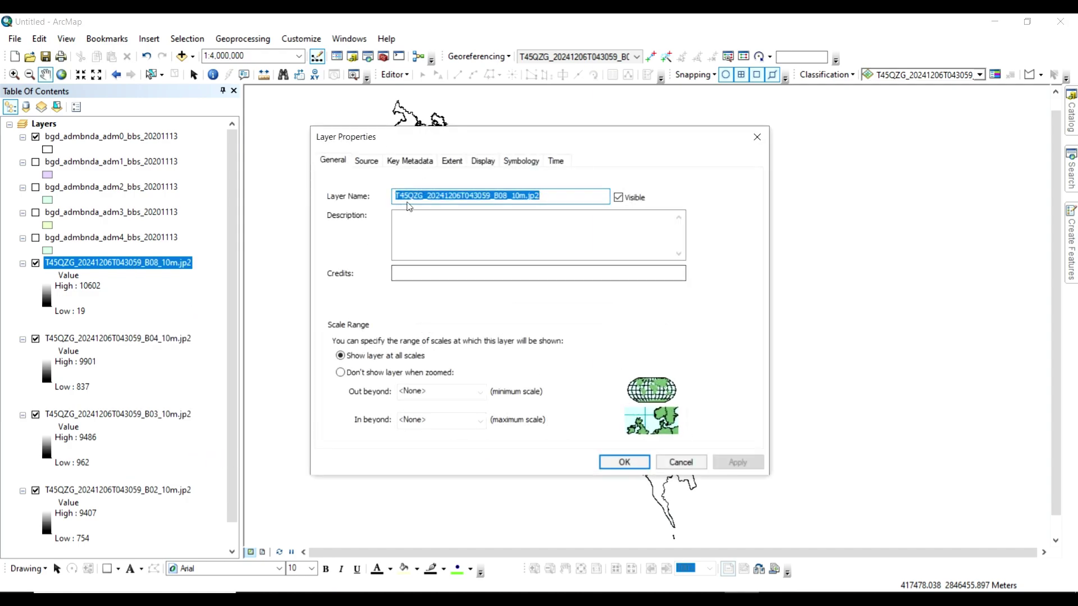
click(375, 159)
scroll(510, 267, down, 5)
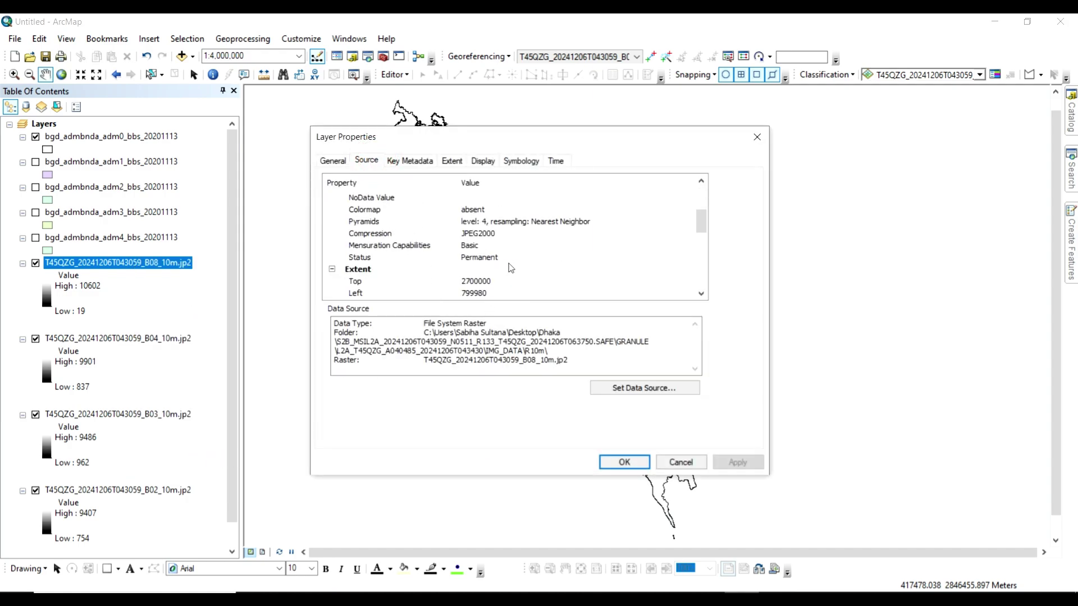
click(490, 270)
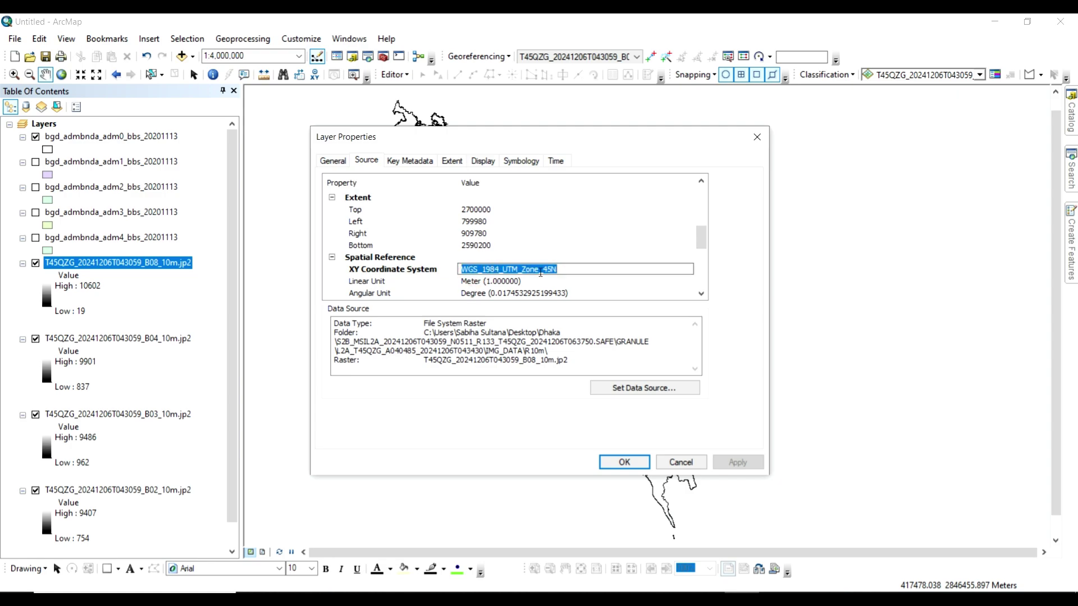
click(681, 462)
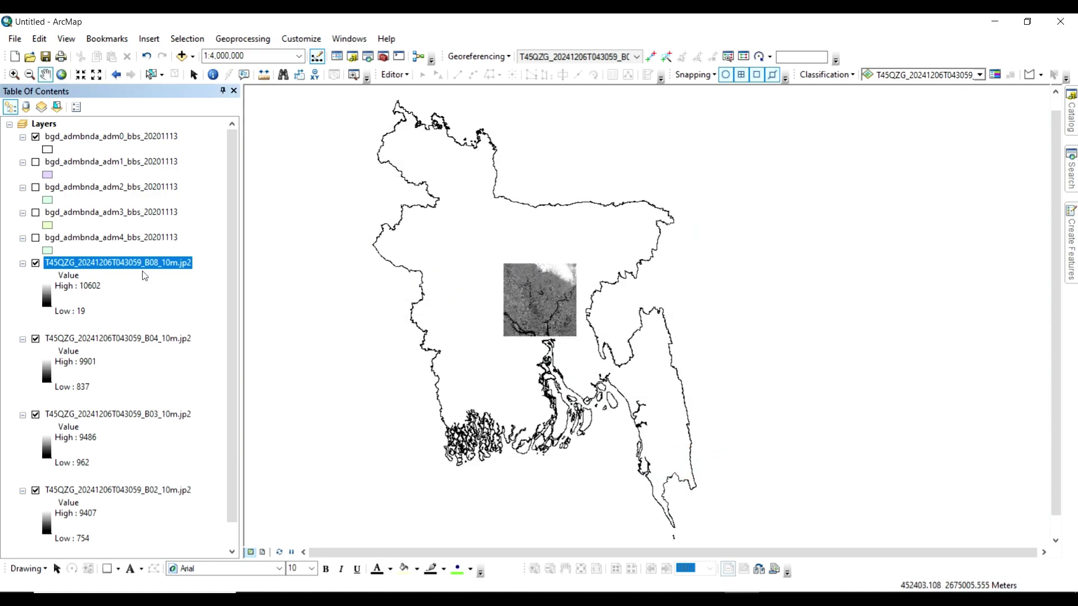
Check the geographic coordinate system in the source properties of the adm0 boundary layer
right_click(119, 138)
click(166, 423)
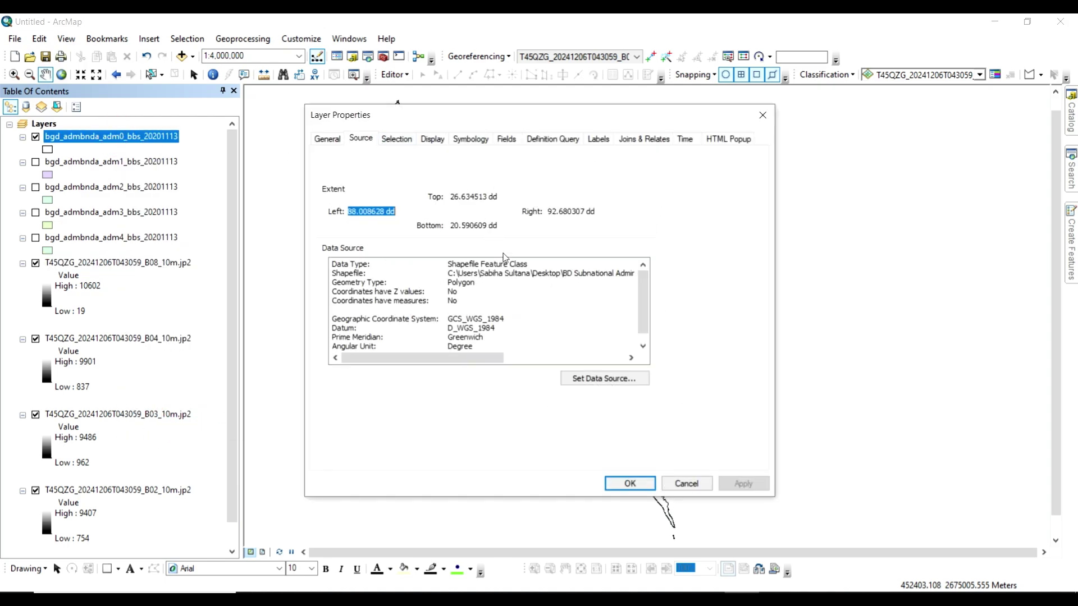
drag(450, 321, 493, 320)
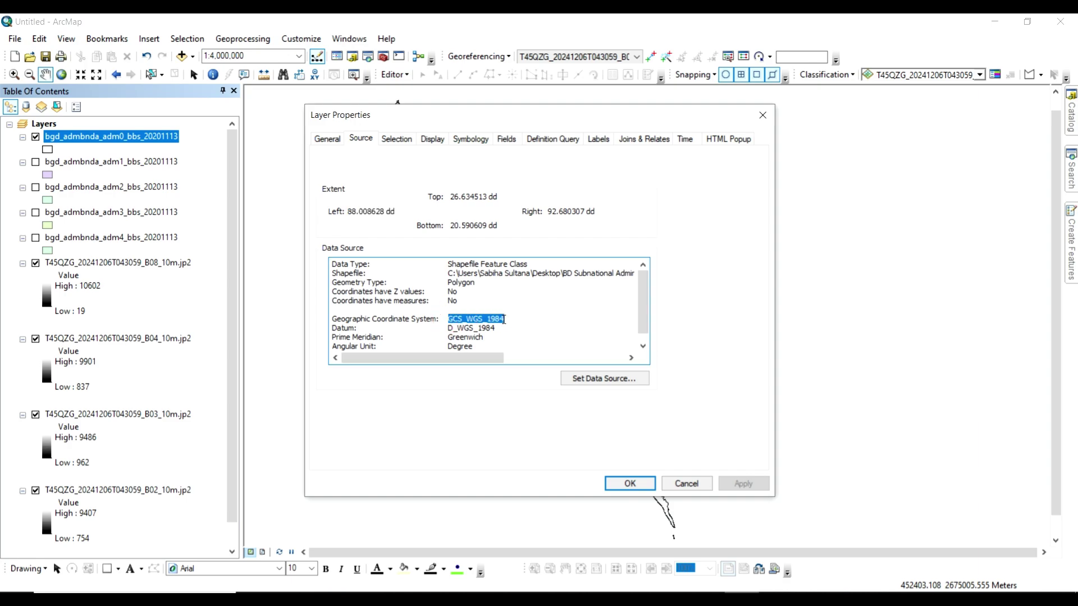
click(630, 484)
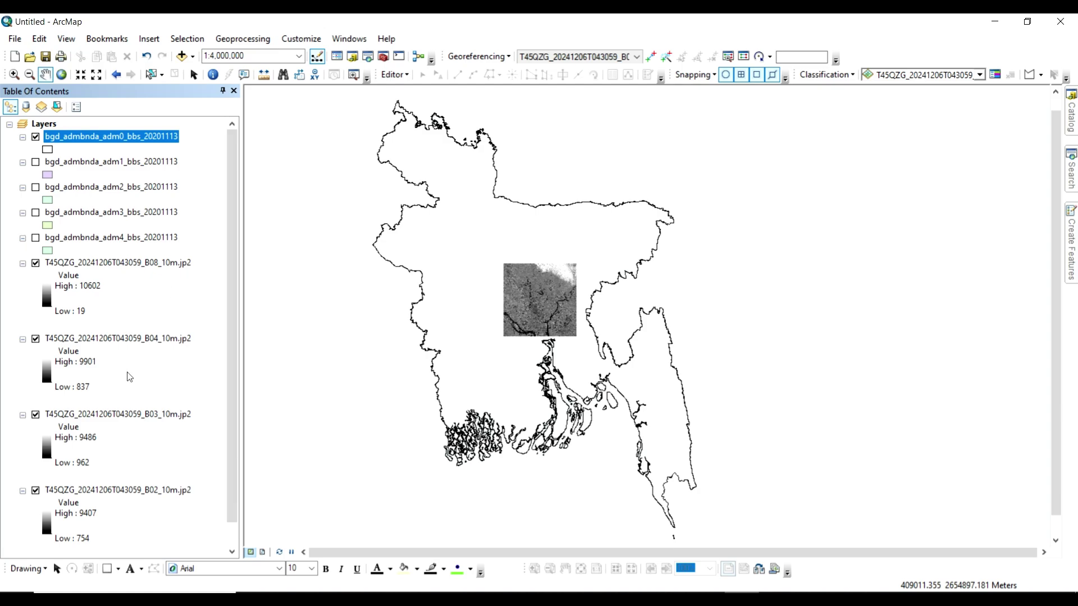
Set the data frame's coordinate system to WGS 1984 UTM Zone 45N from the favorites
double_click(43, 124)
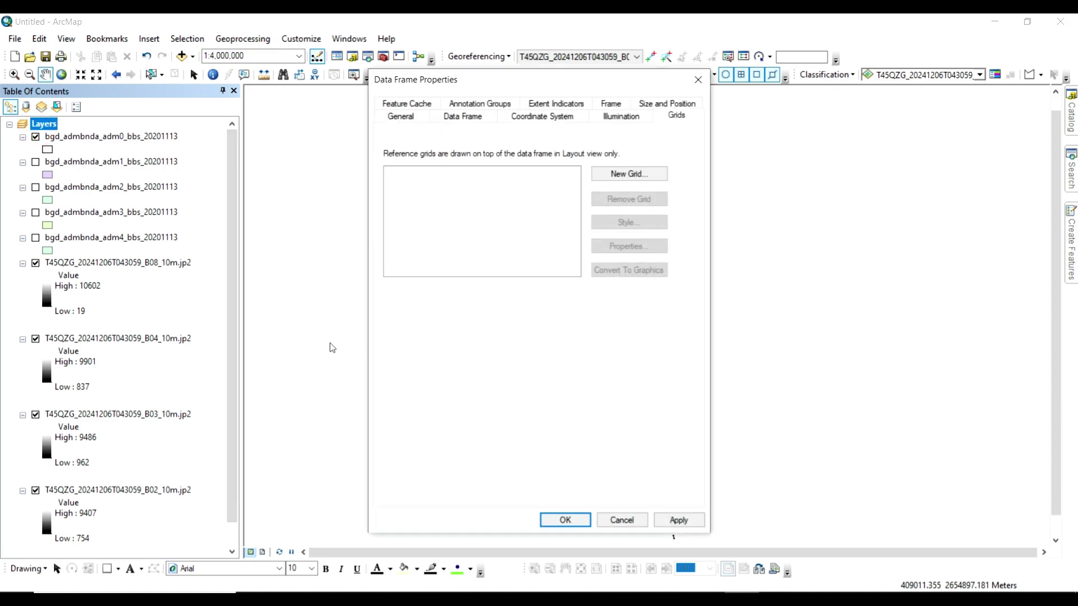
click(543, 115)
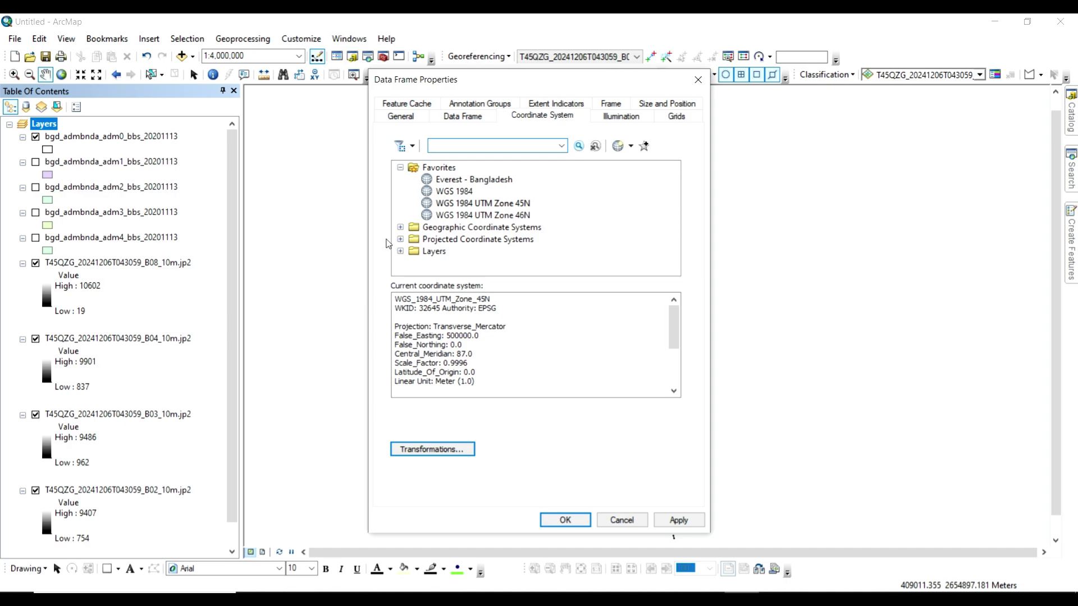
click(472, 205)
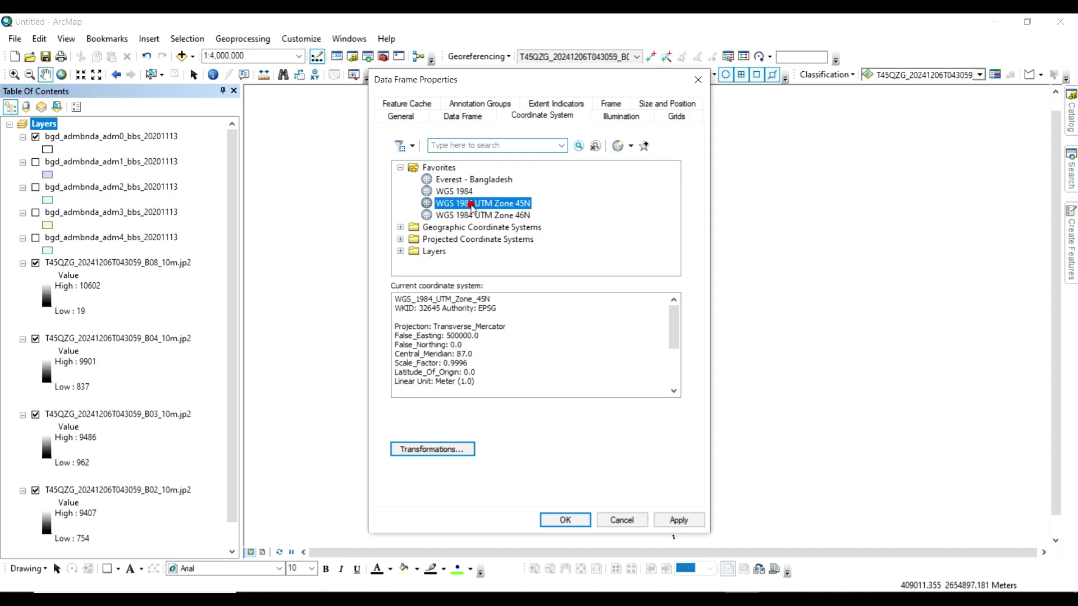
click(681, 523)
click(578, 521)
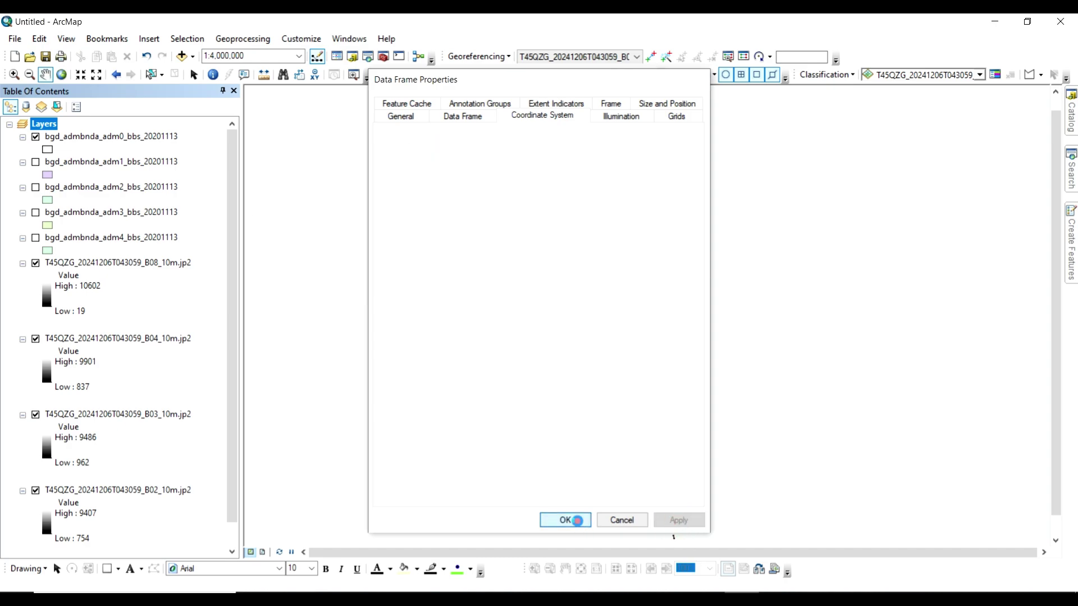
Save the map document on the Desktop under the name Dhaka
click(46, 58)
click(378, 267)
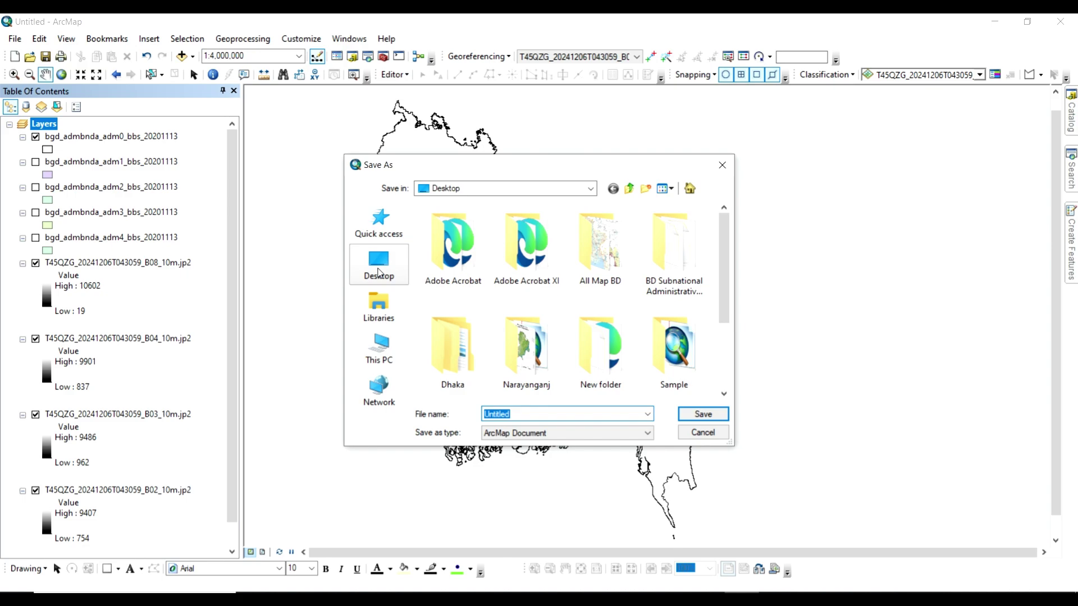
double_click(531, 414)
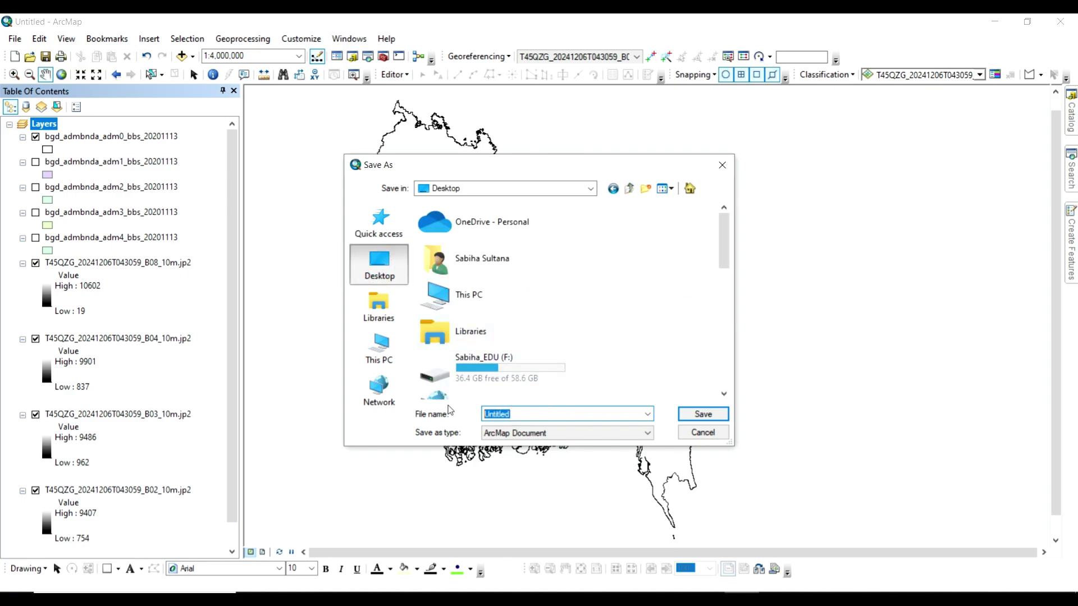
text(Dhaka)
click(681, 415)
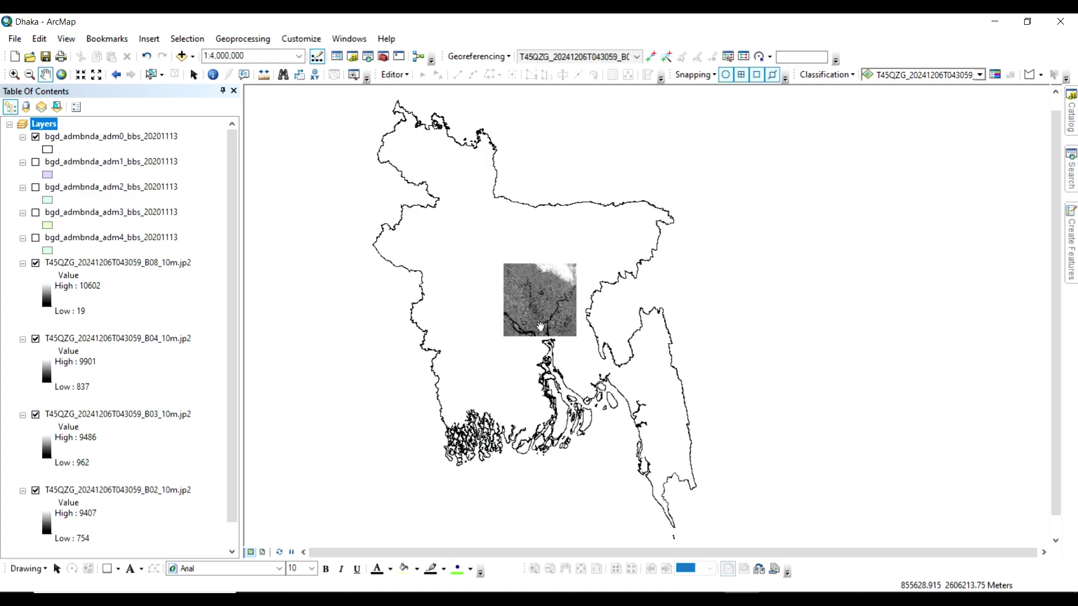
scroll(525, 308, up, 3)
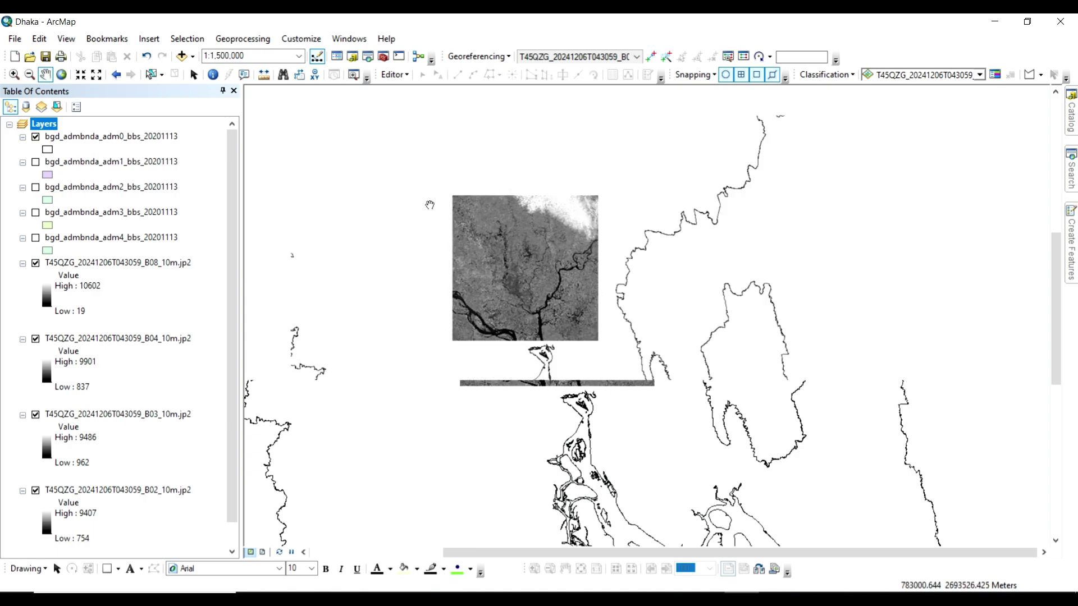
scroll(429, 209, down, 3)
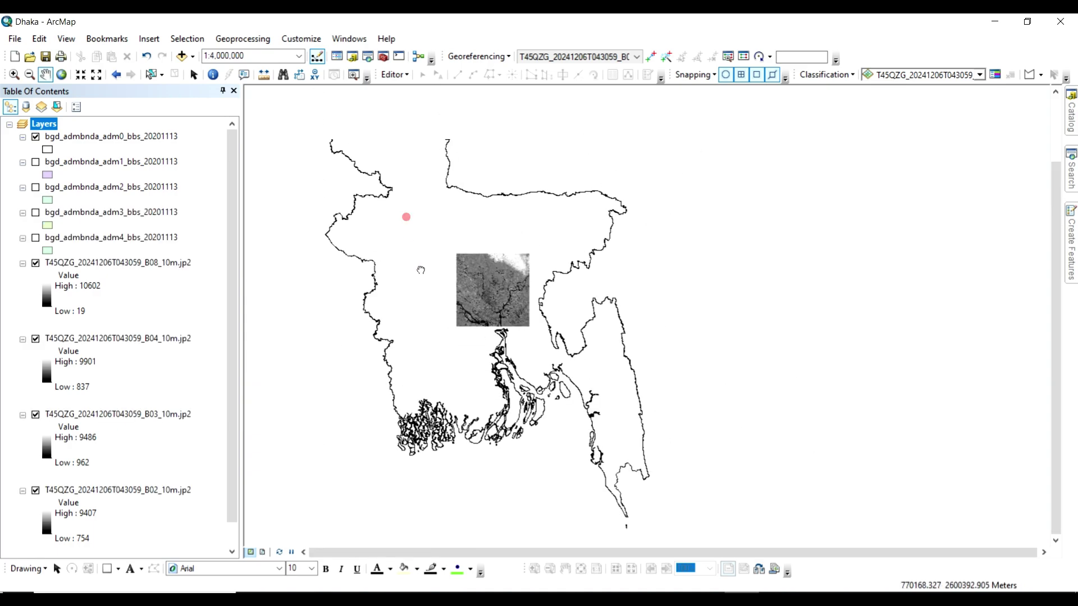
drag(421, 270, 434, 343)
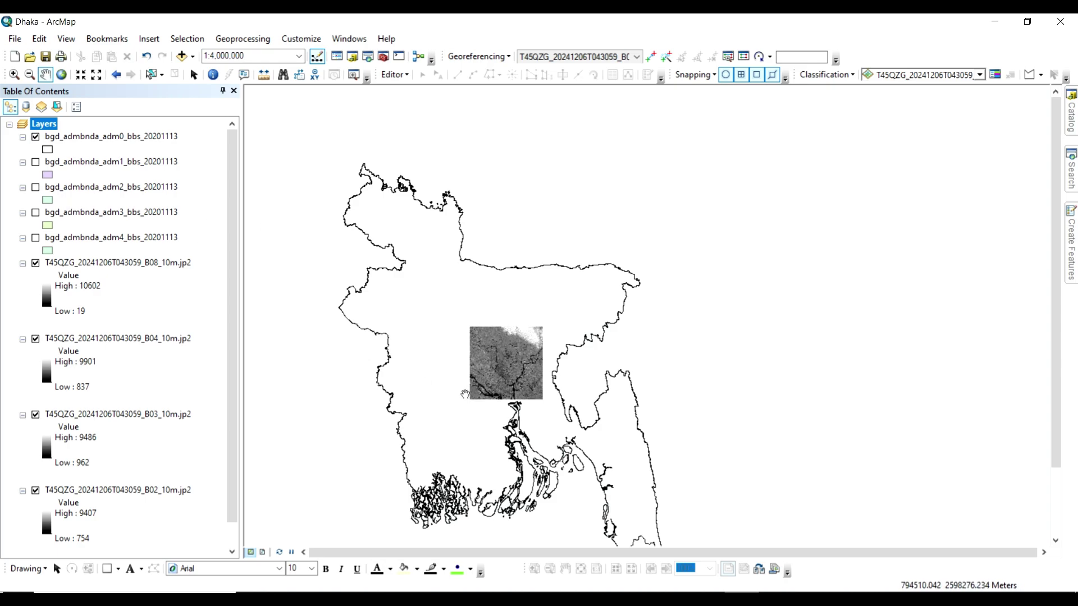
Remove the adm0 country boundary layer from the map and turn on the adm1 boundary layer
click(88, 140)
right_click(106, 137)
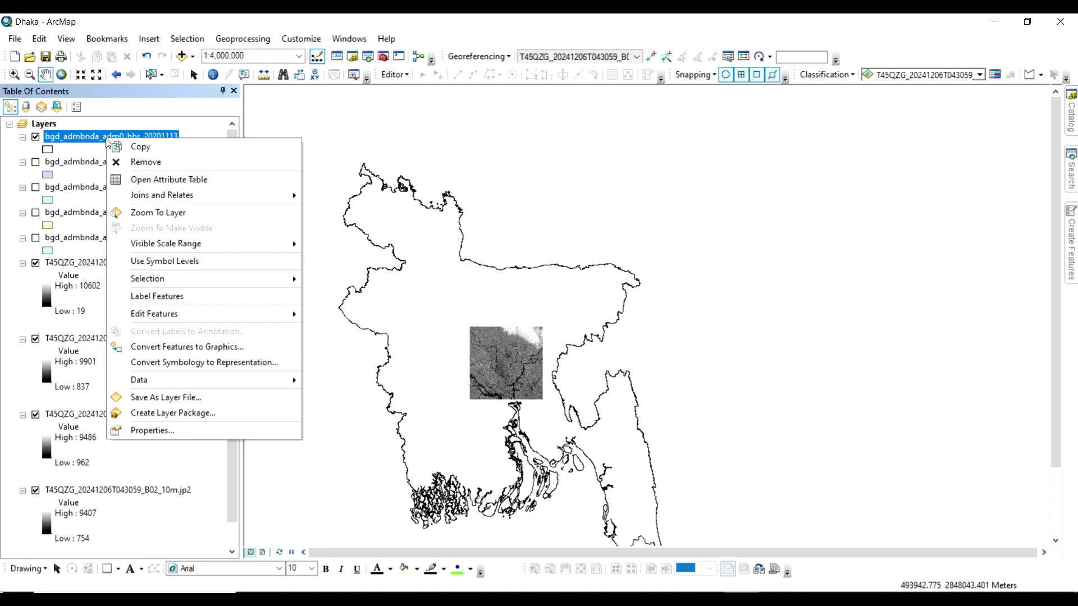
click(130, 163)
click(35, 136)
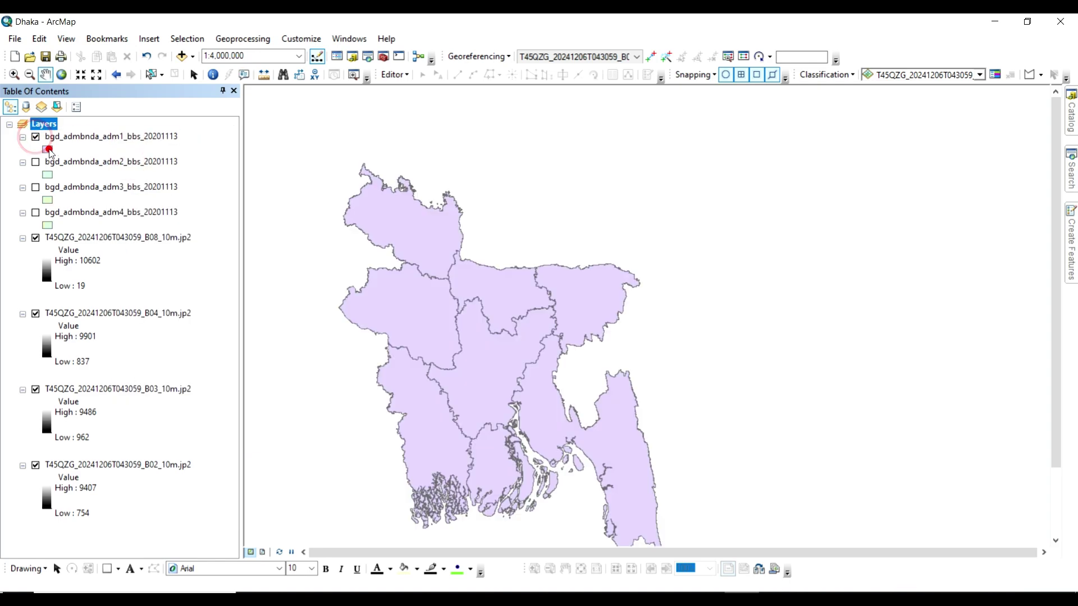
Change the adm1 boundary layer's fill symbol to Hollow
click(48, 149)
click(222, 253)
click(440, 483)
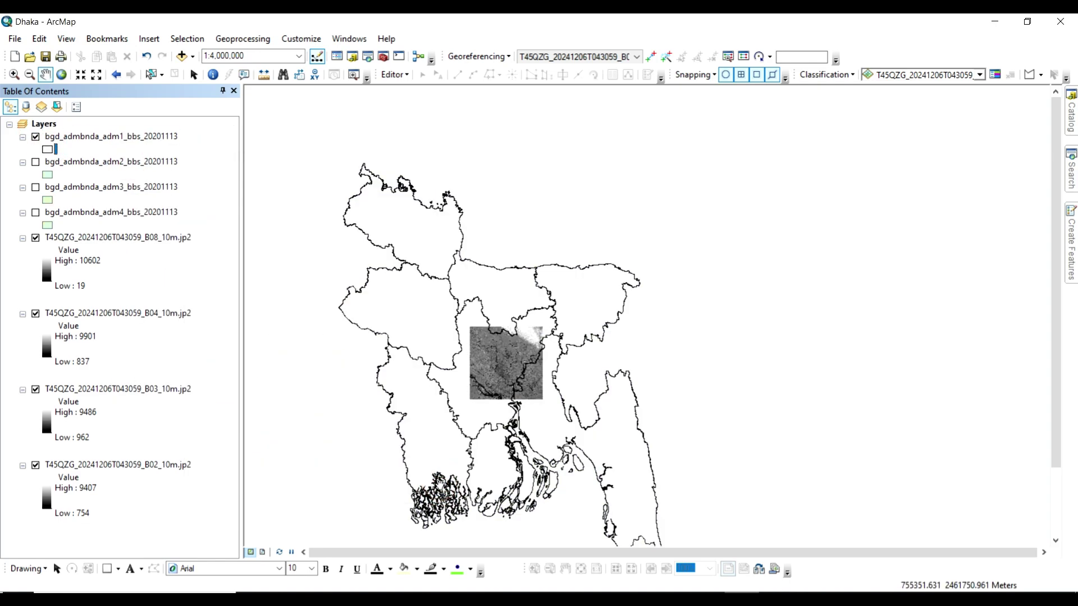
Remove the adm1 boundary layer from the map
click(140, 137)
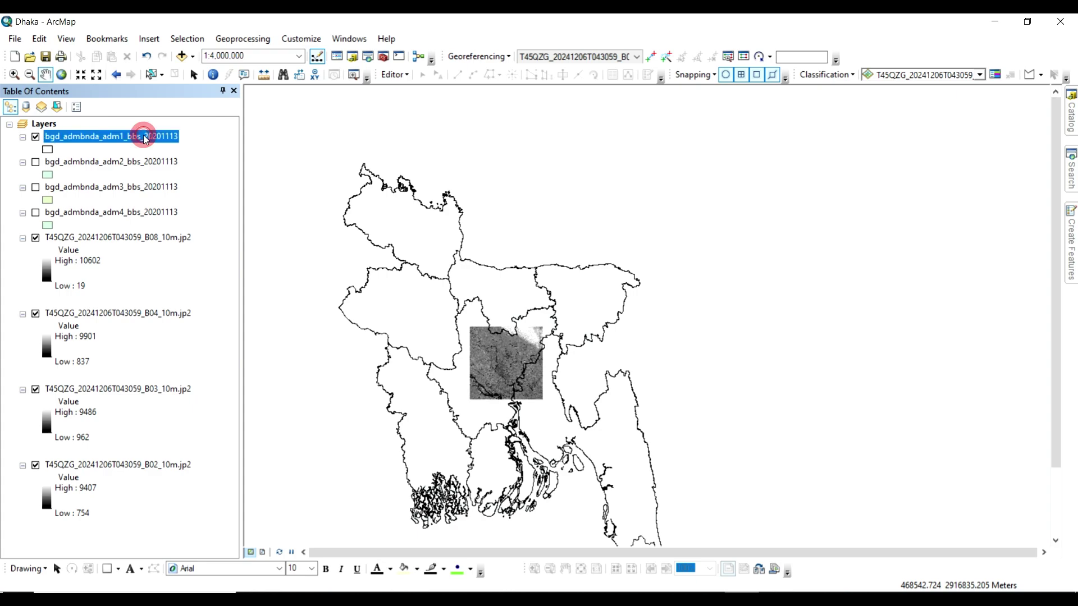
drag(455, 354, 483, 311)
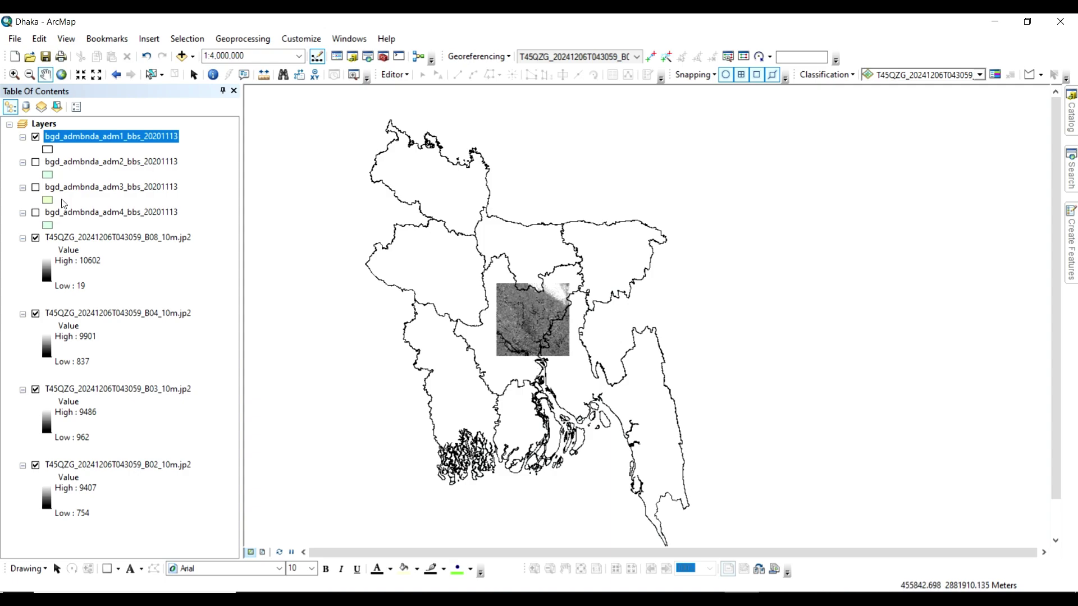
right_click(81, 142)
click(100, 162)
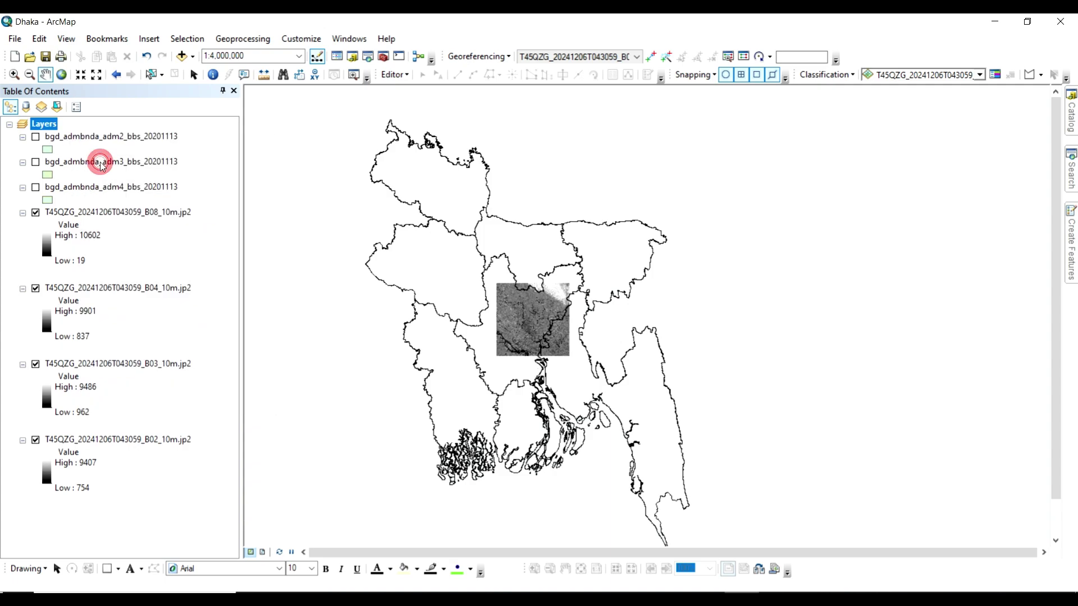
Turn on the adm2 district boundary layer and change its fill symbol to Hollow
click(36, 137)
click(47, 150)
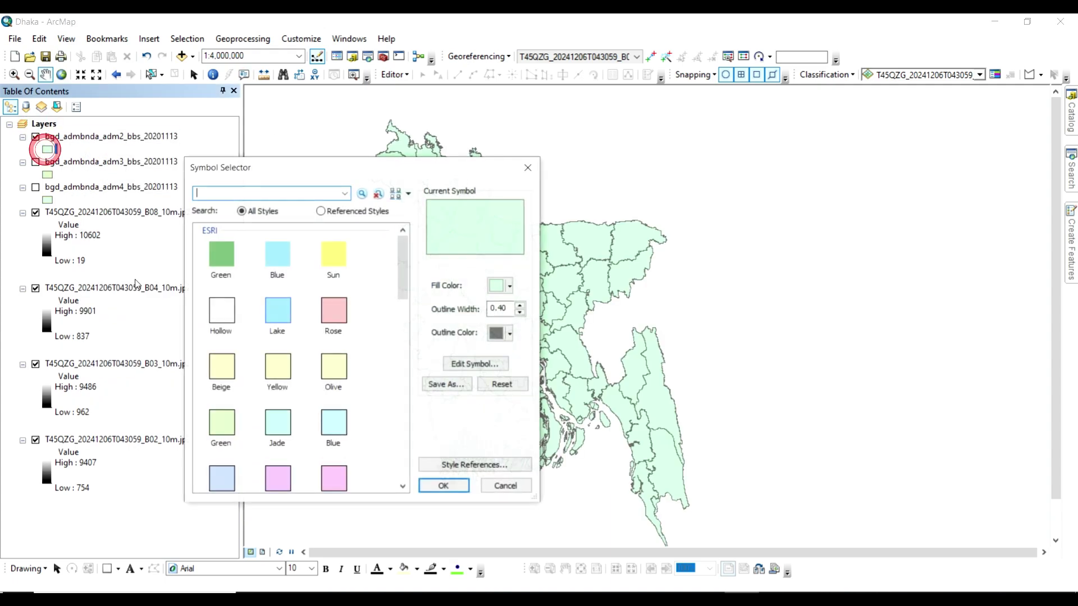
click(222, 312)
click(456, 487)
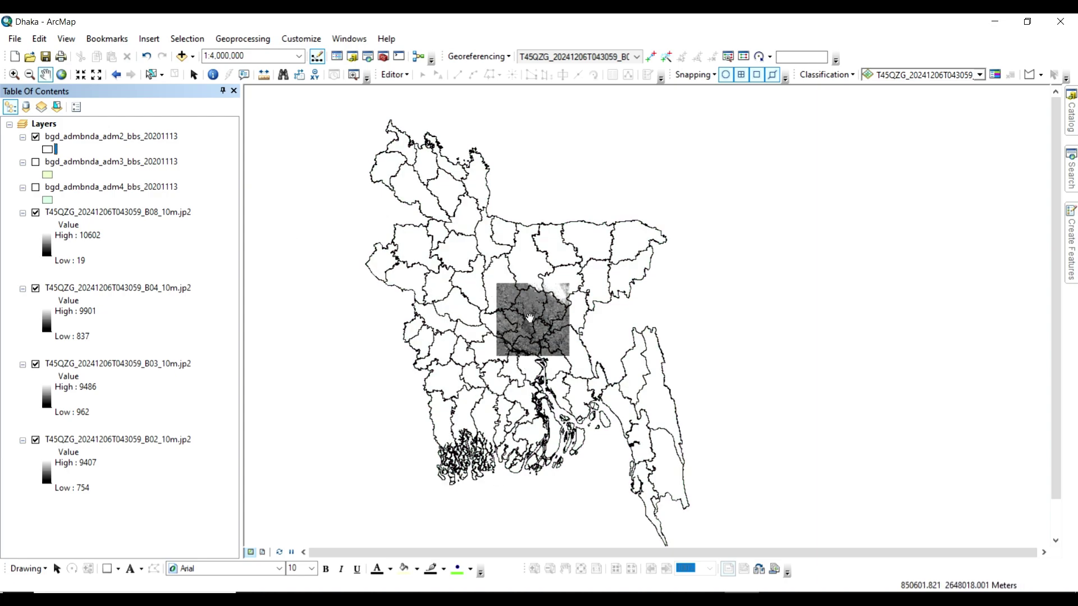
Label the adm2 layer's features with the ADM2_EN field in bold Arial at size 10
scroll(531, 317, up, 2)
scroll(454, 320, up, 2)
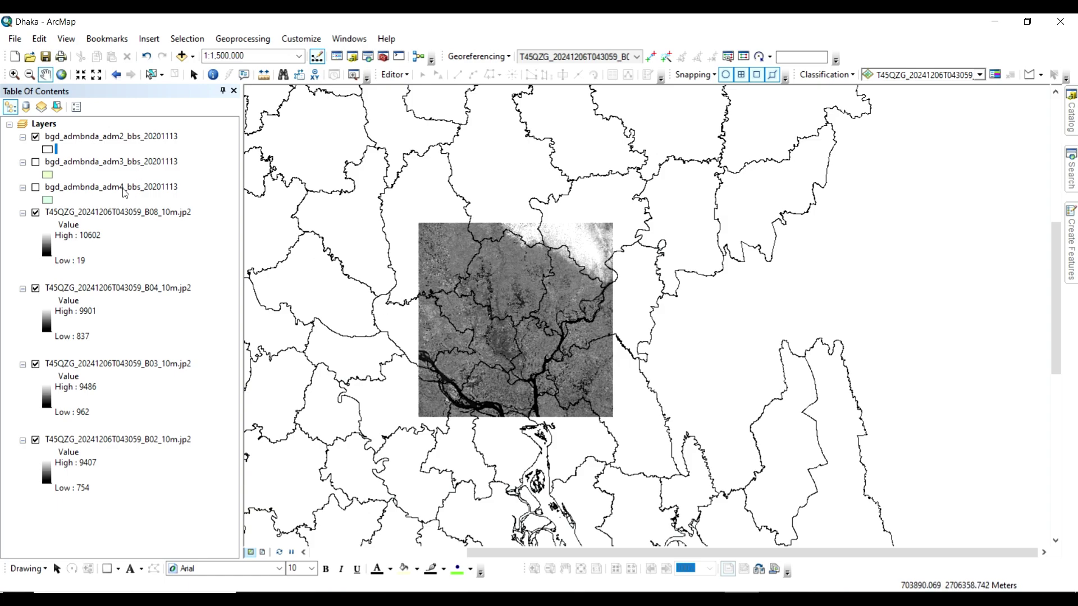
right_click(95, 138)
click(160, 429)
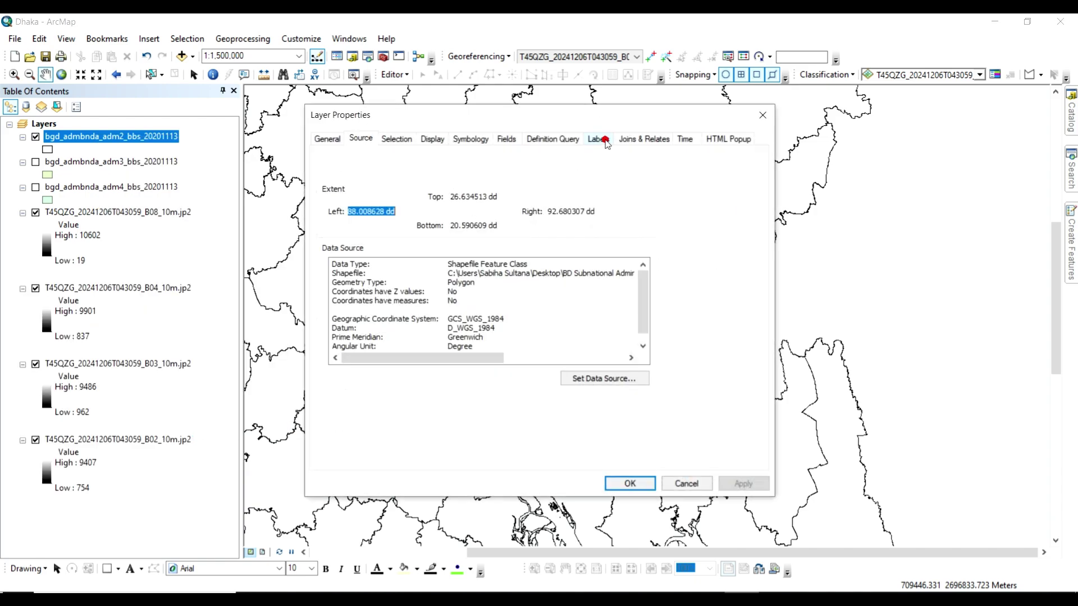
click(599, 138)
click(324, 157)
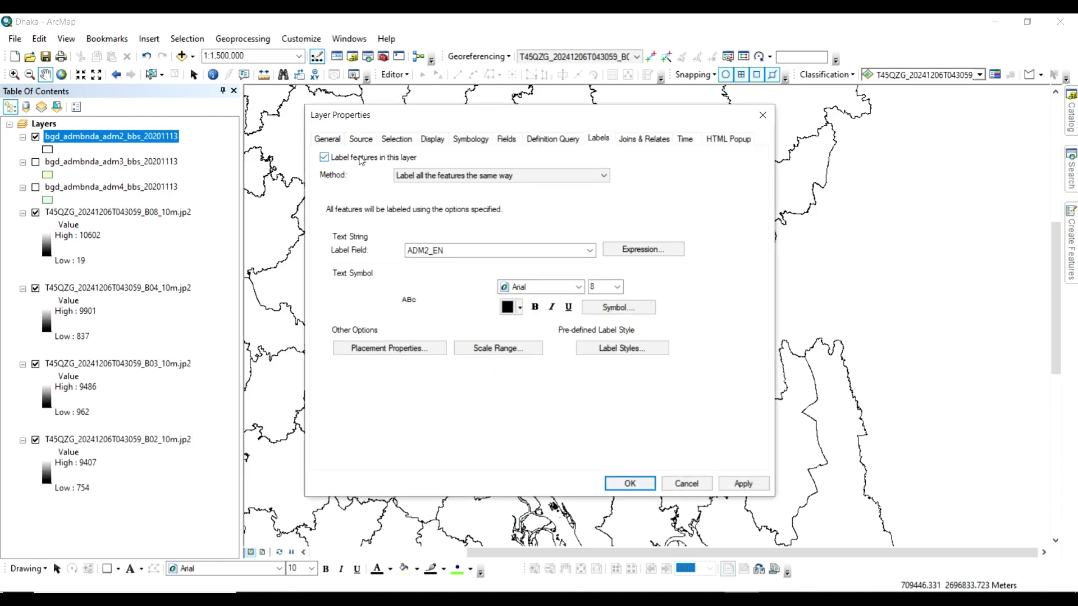
double_click(594, 287)
text(10)
click(536, 306)
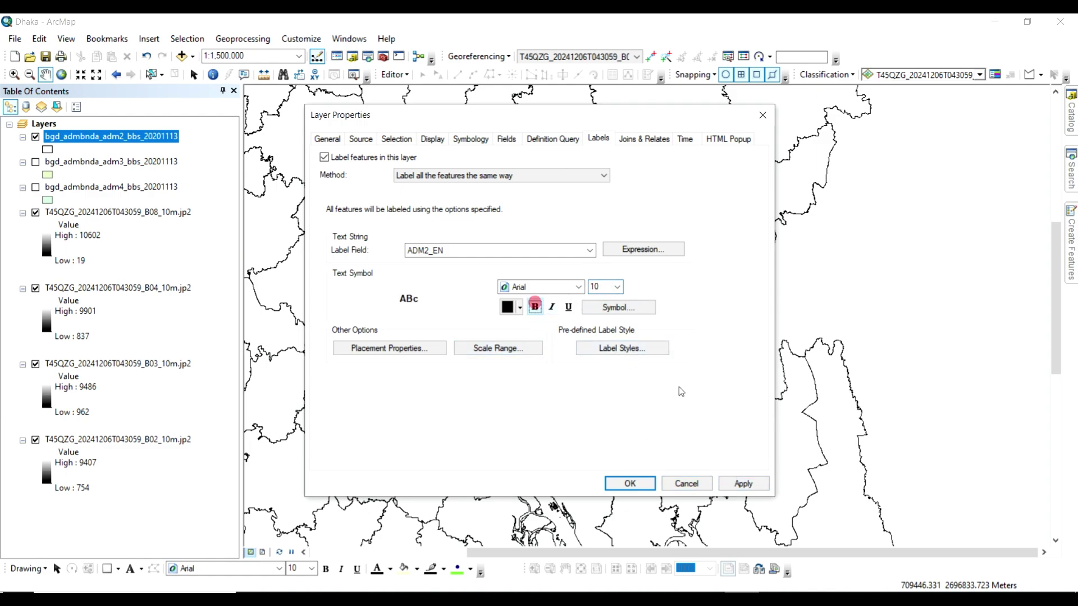
click(751, 481)
click(652, 479)
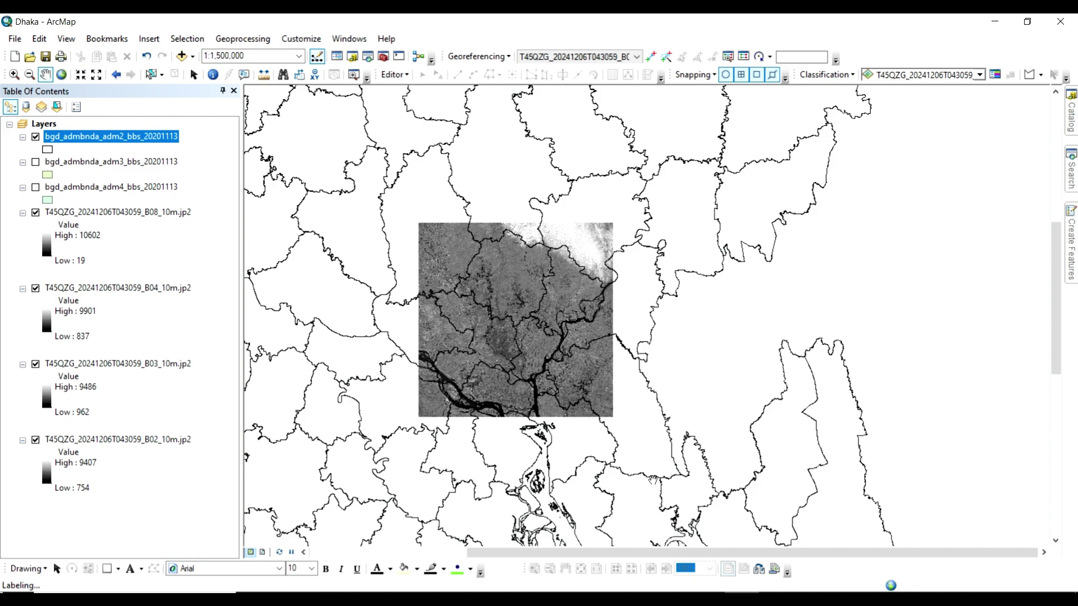
Examine which labelled districts around Dhaka the Sentinel-2 image covers
scroll(432, 366, up, 1)
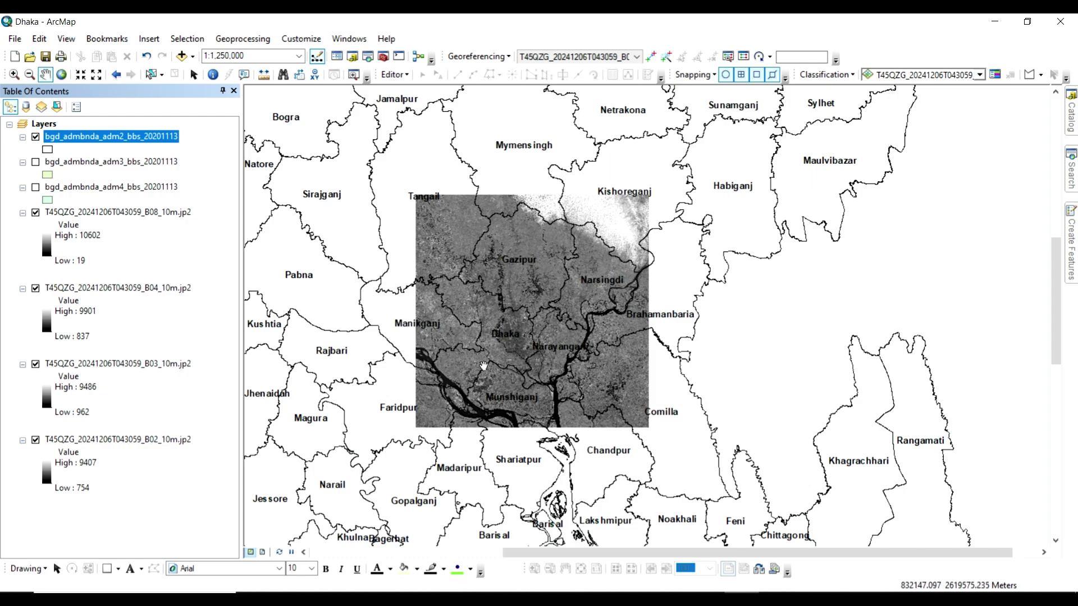
scroll(433, 405, up, 3)
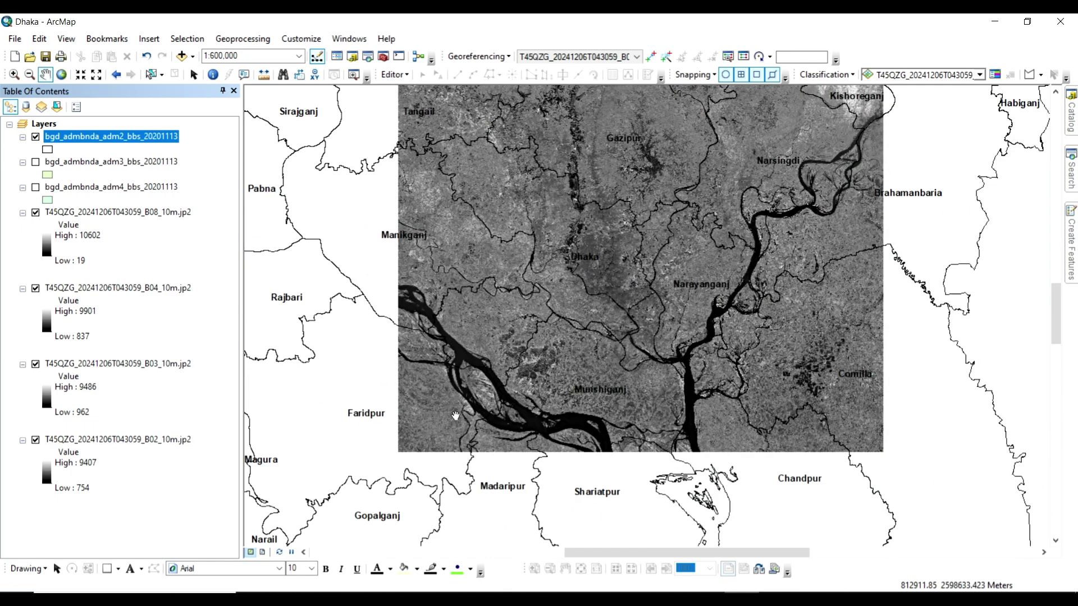
drag(572, 318, 484, 365)
scroll(485, 365, down, 1)
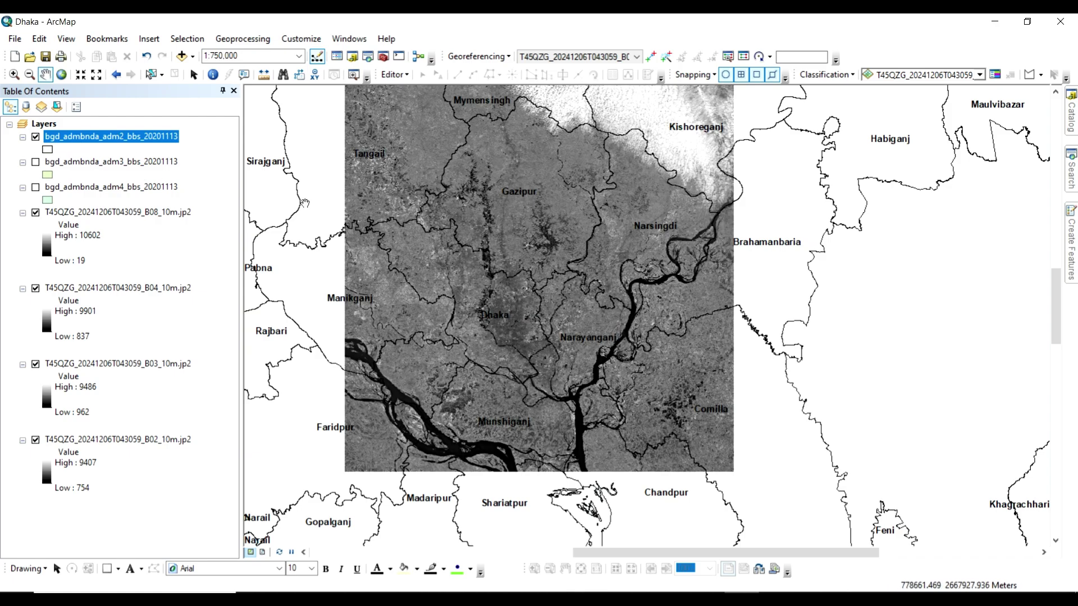
scroll(398, 232, down, 3)
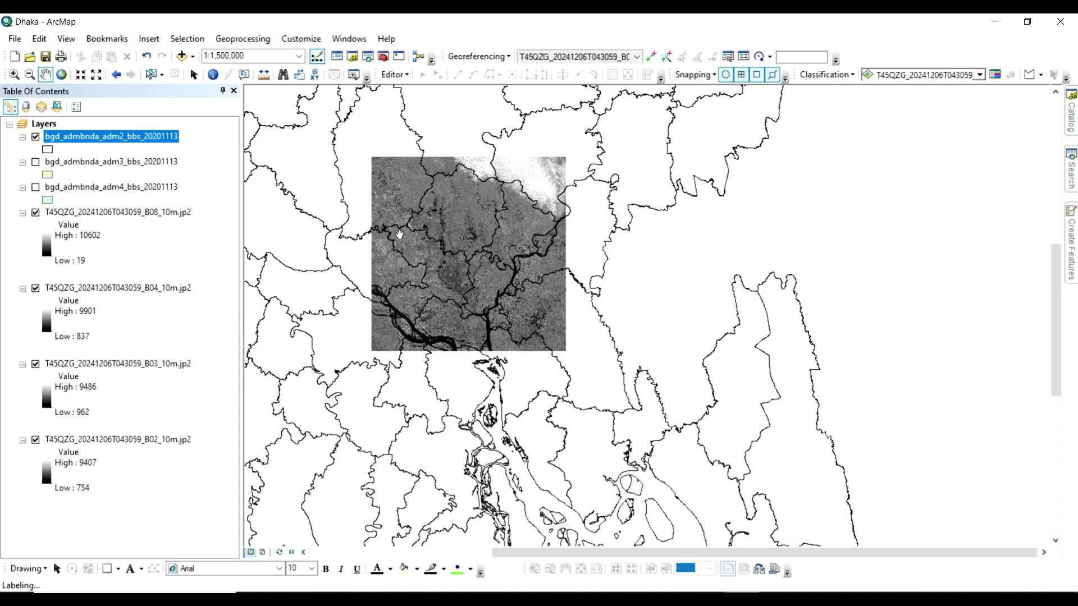
scroll(399, 235, down, 1)
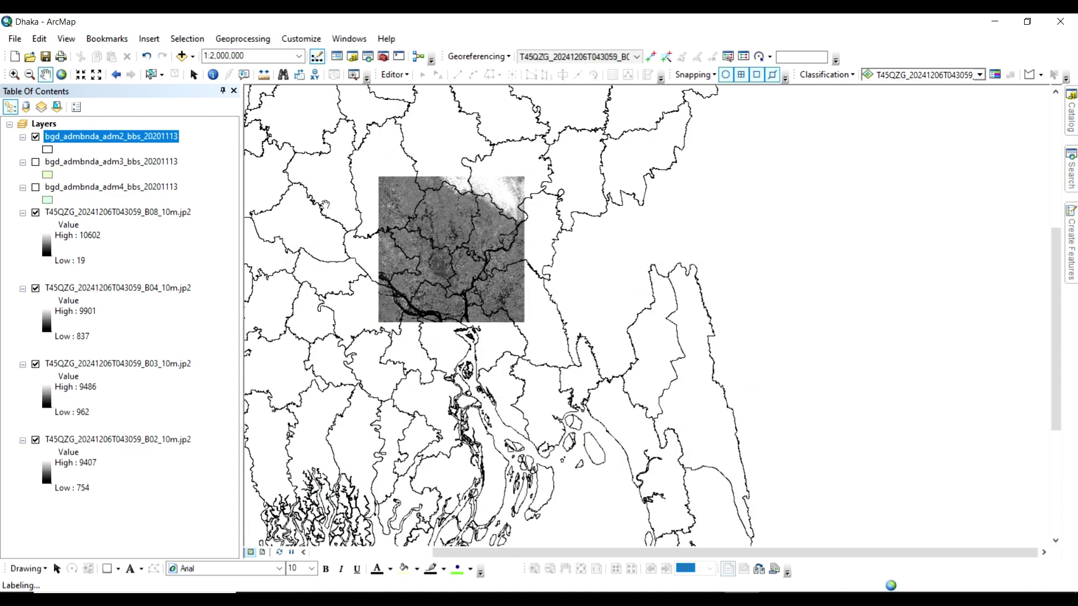
drag(326, 204, 462, 310)
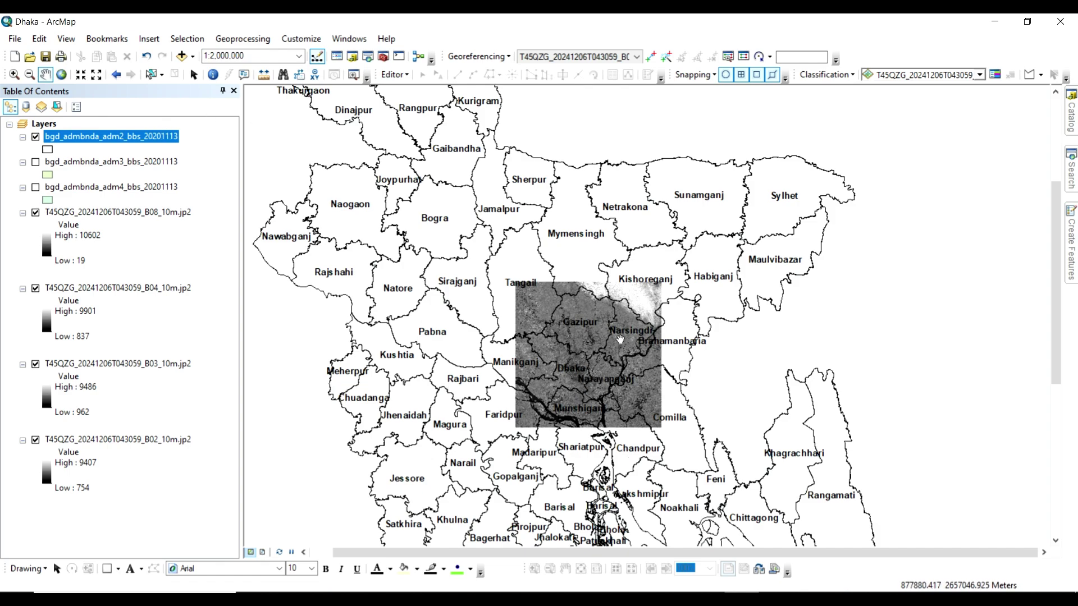
Open the adm2 layer's attribute table, select the ADM2_EN field, and move the table clear of the satellite image
right_click(106, 141)
click(137, 177)
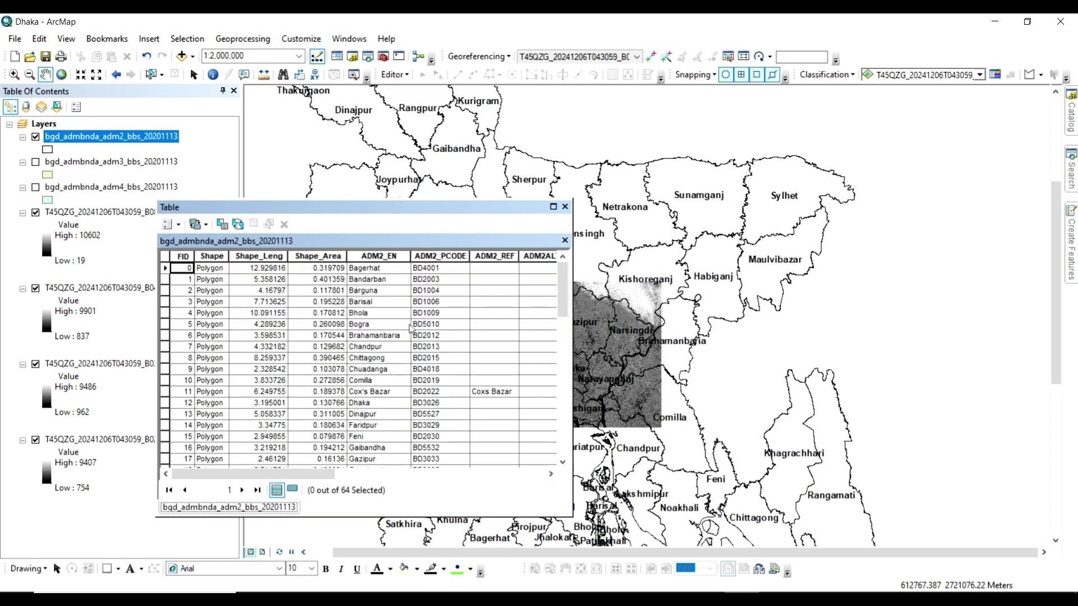
click(368, 255)
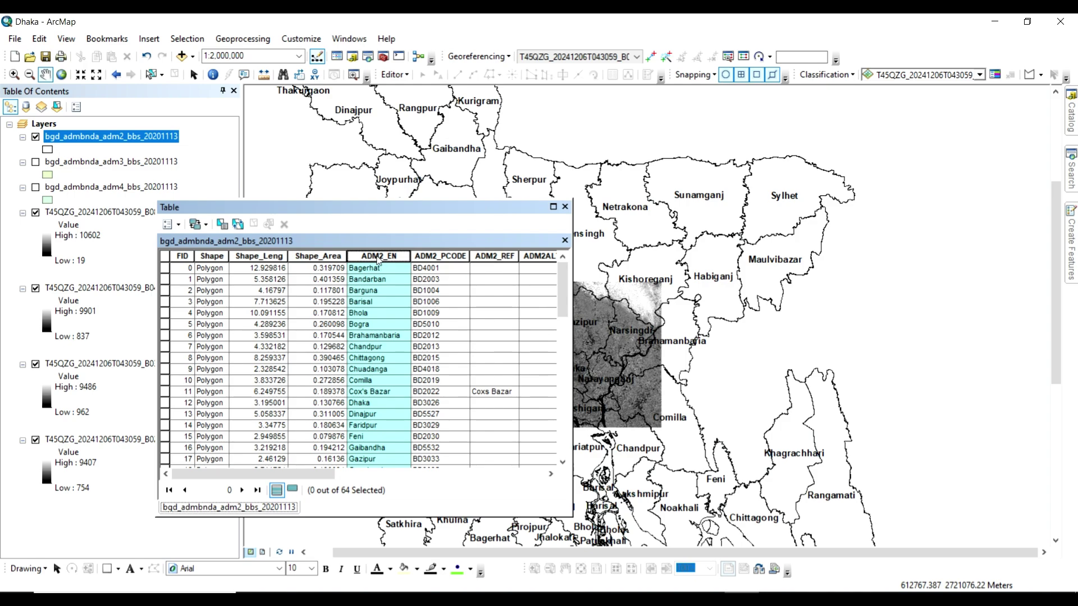
key(ctrl+f)
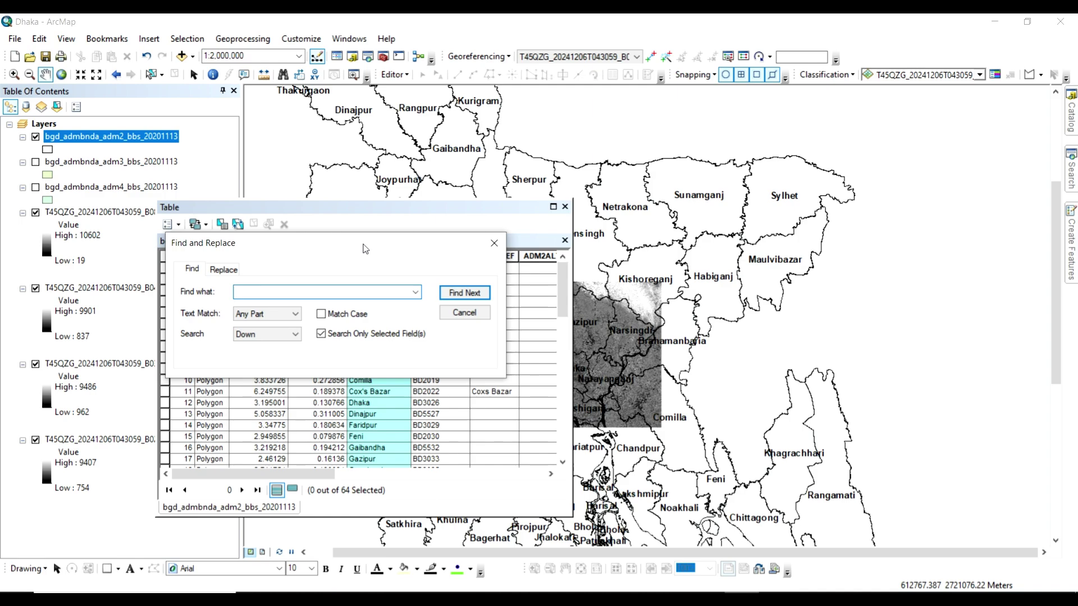
drag(366, 249, 343, 207)
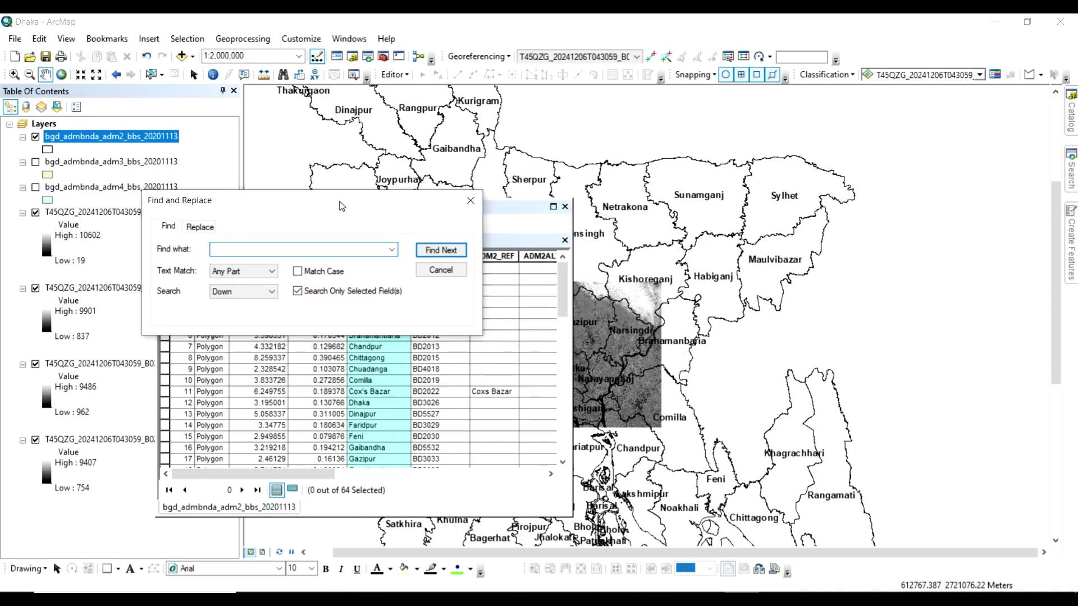
click(441, 270)
drag(481, 210, 367, 211)
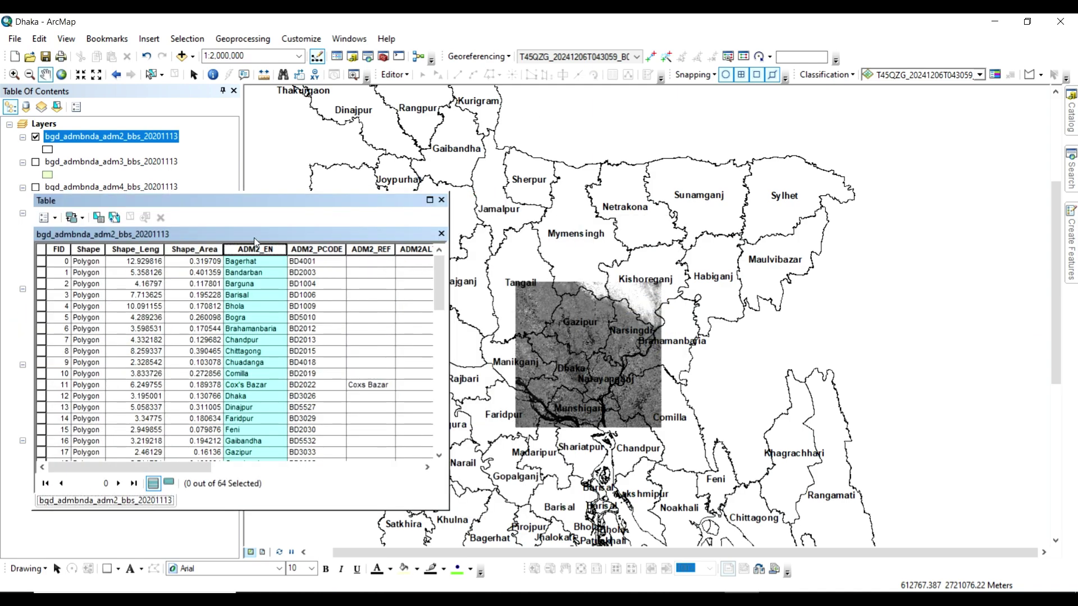
Find Narsingdi in the ADM2_EN field with Whole field matching and search direction All, and select its record
key(ctrl+f)
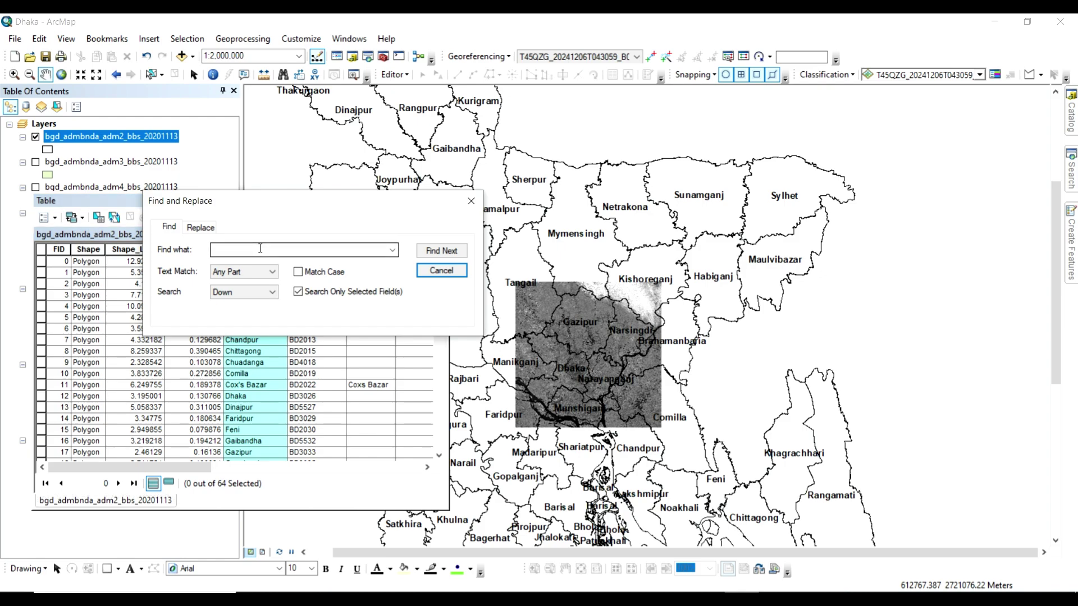
drag(319, 209, 279, 207)
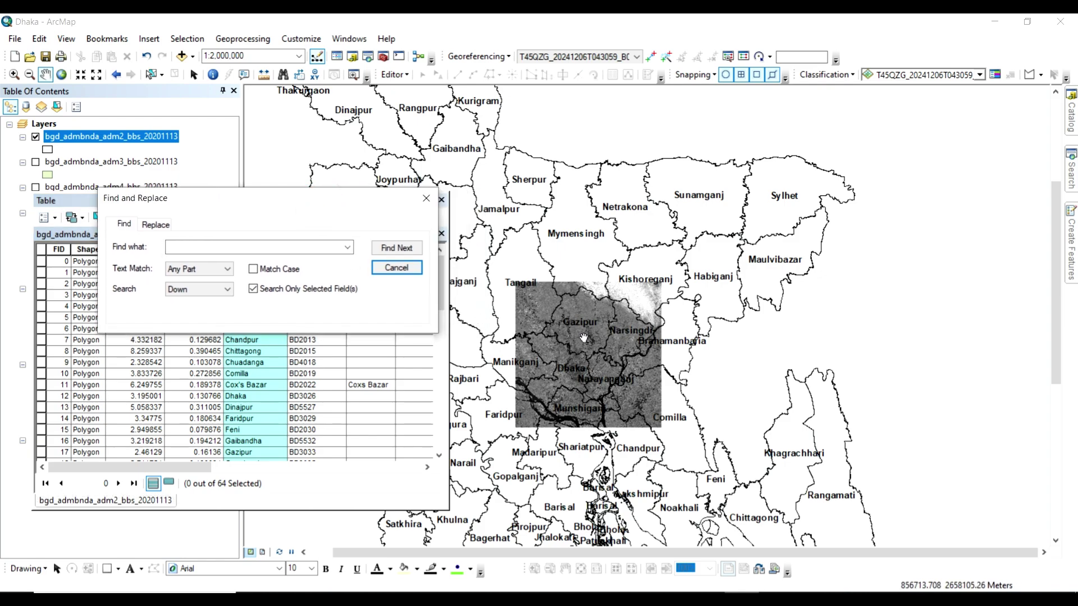
click(199, 247)
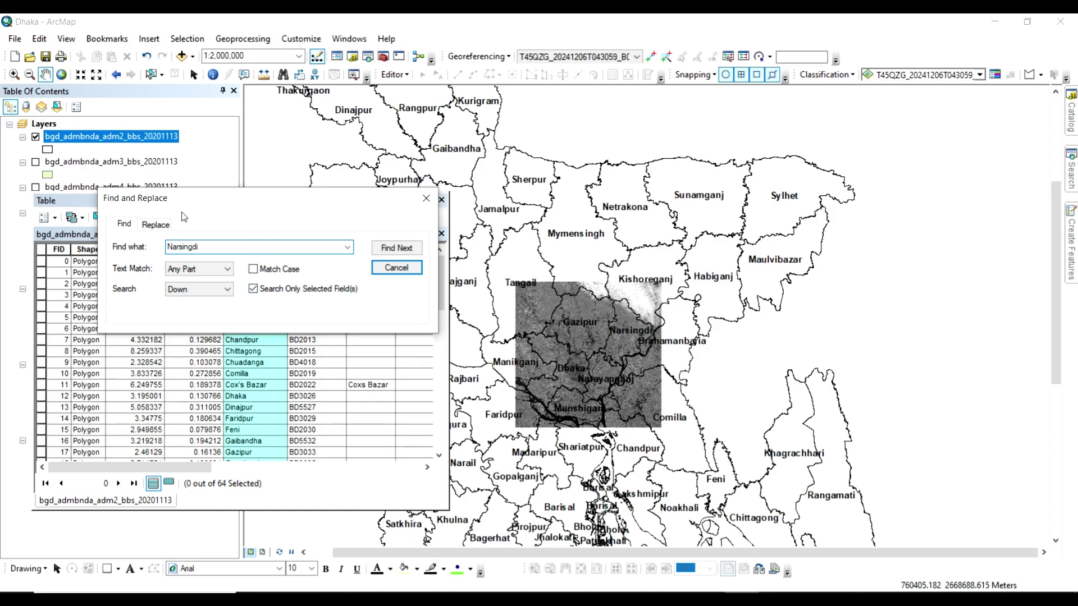
click(225, 271)
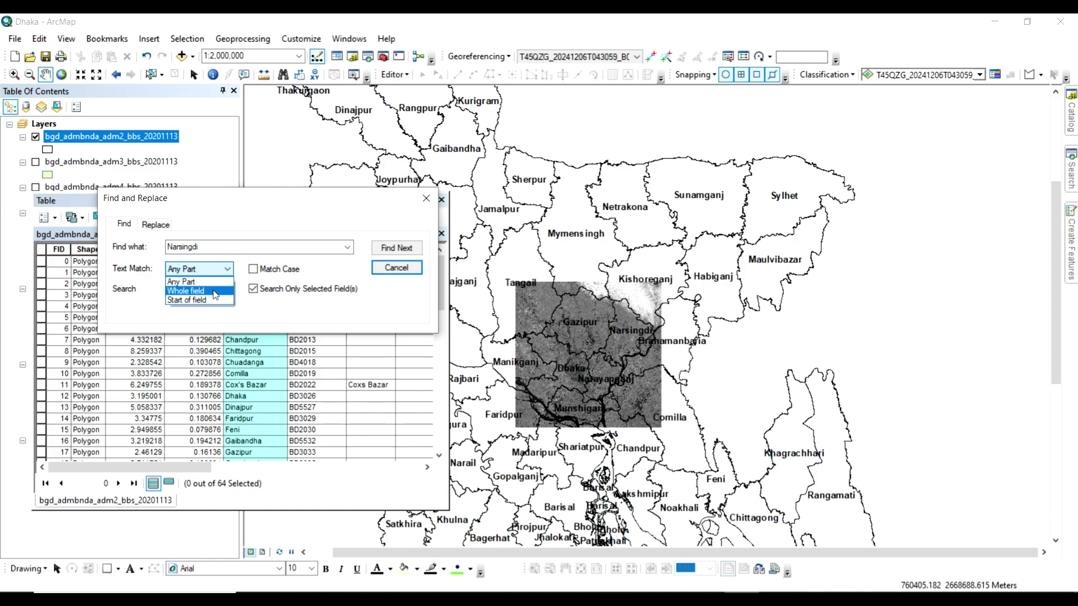
click(208, 290)
click(196, 295)
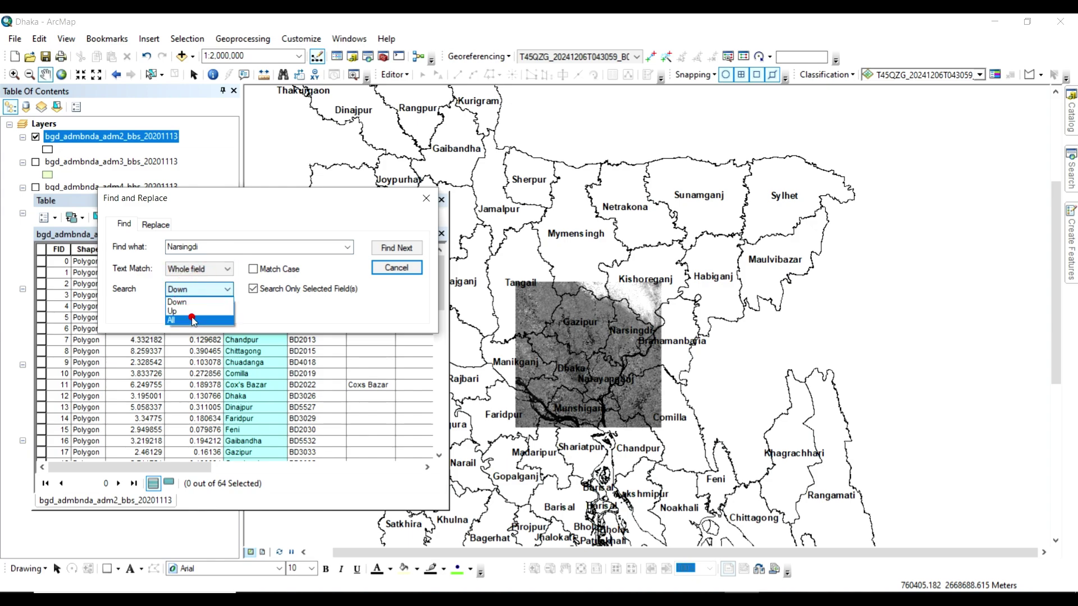
click(192, 317)
click(391, 249)
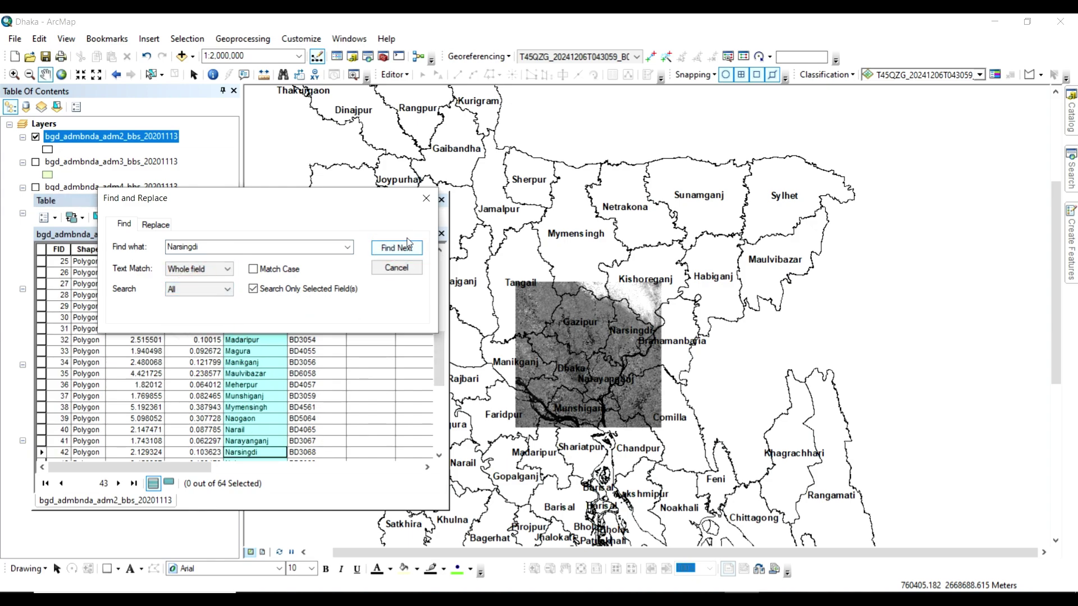
click(426, 198)
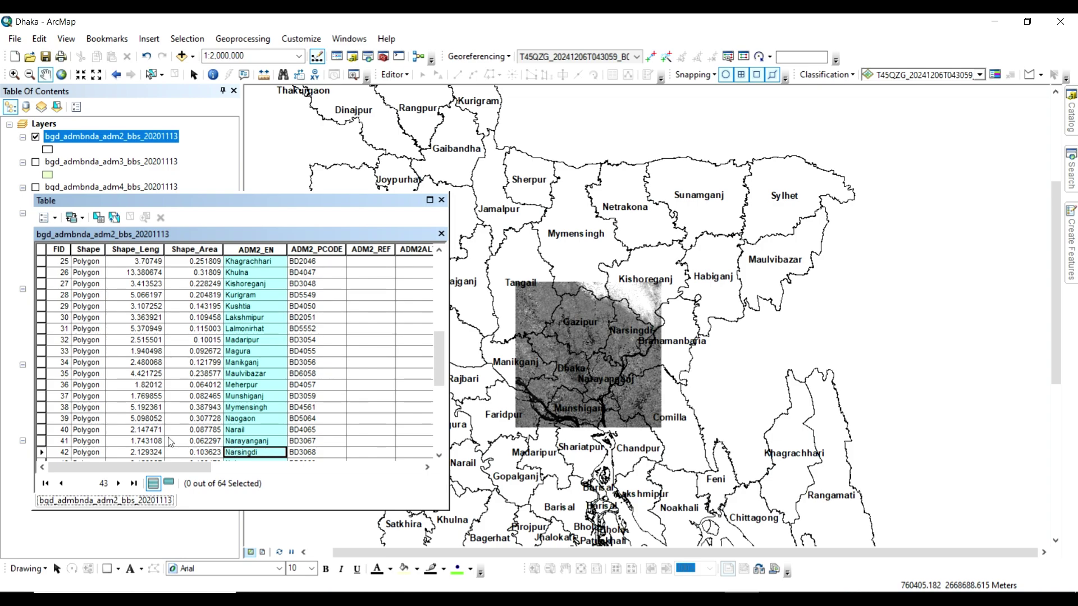
click(41, 452)
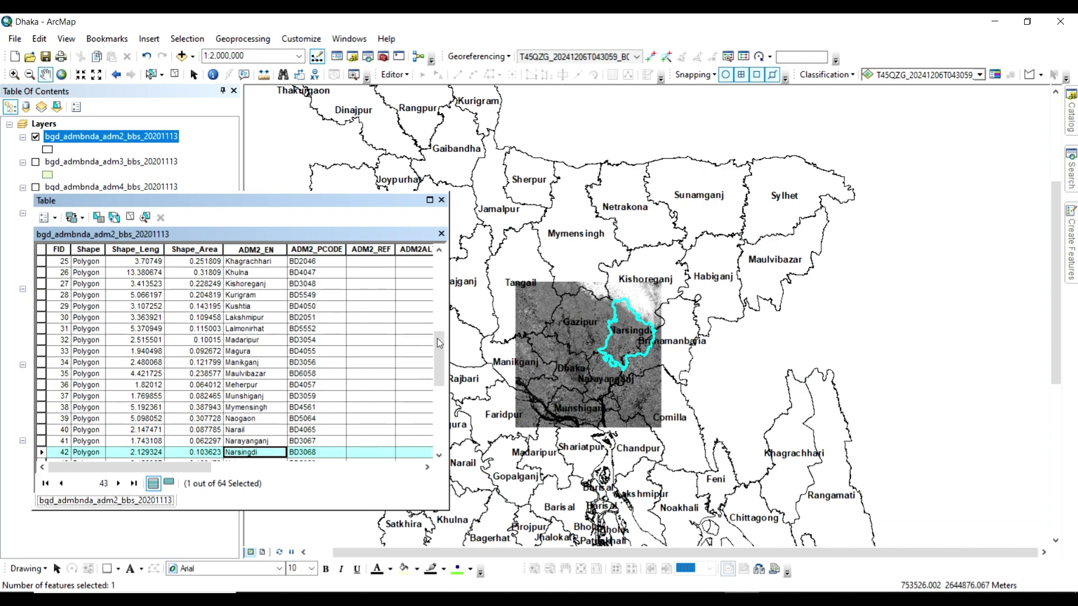
Look through the ADM2_EN district names in the attribute table and select the Narsingdi record again
scroll(256, 386, up, 3)
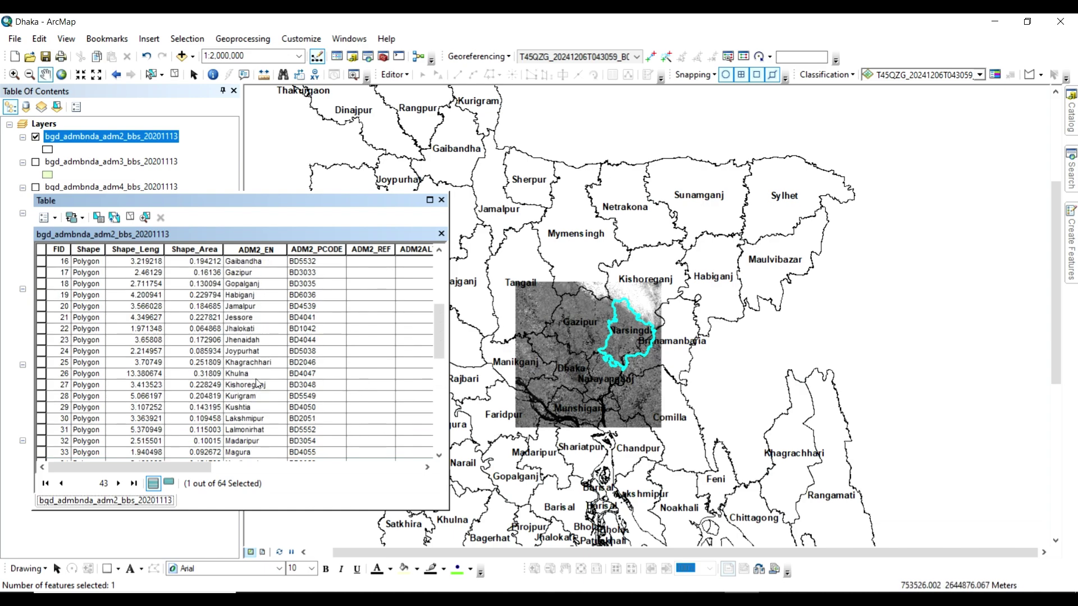
click(259, 249)
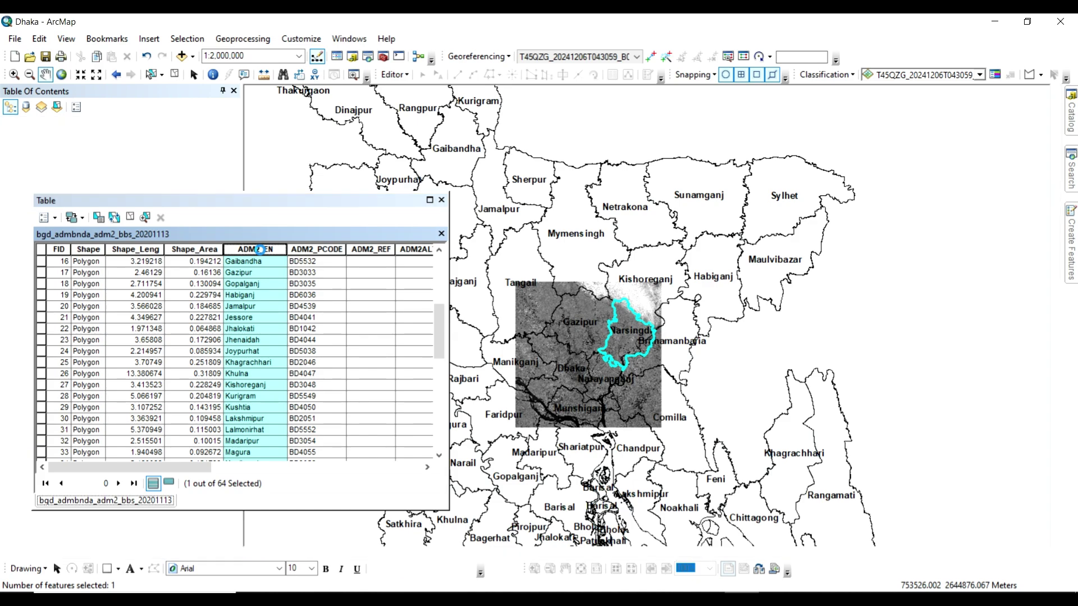
right_click(259, 250)
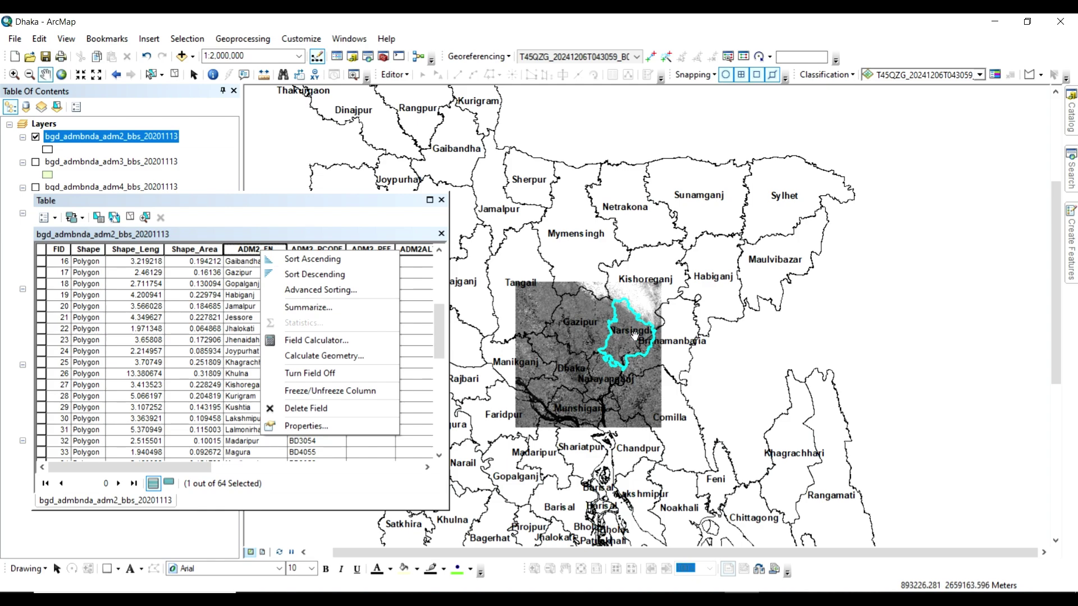
click(241, 249)
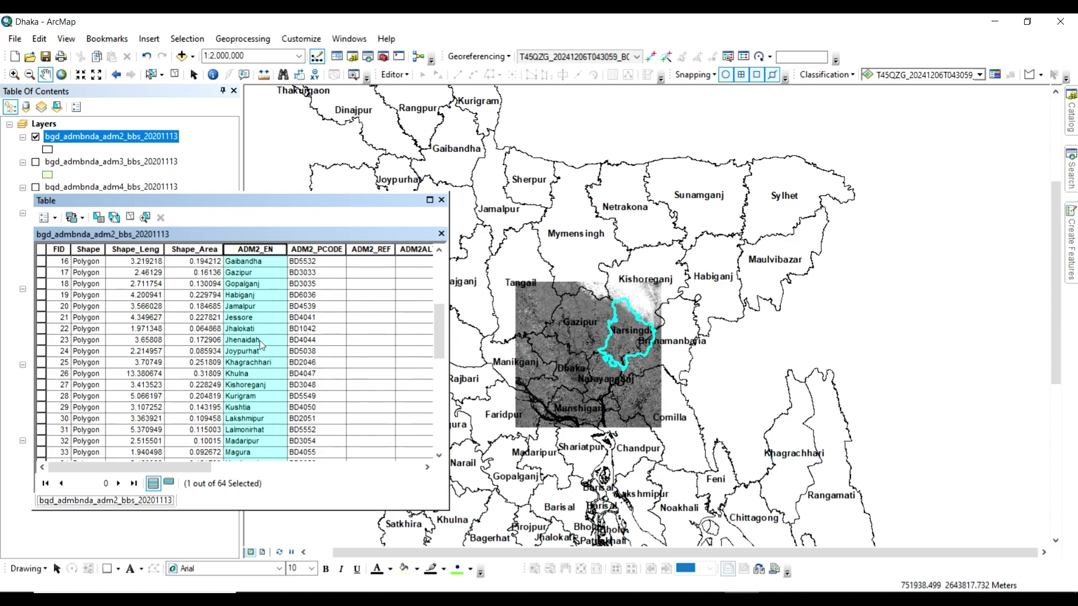
scroll(250, 340, down, 7)
click(44, 317)
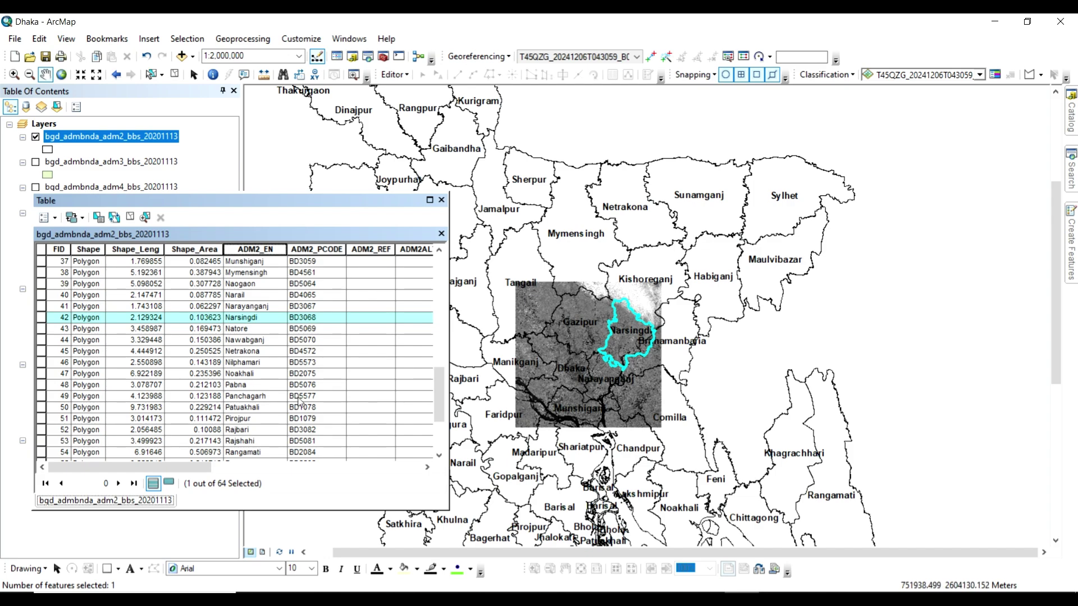
Select the Dhaka record in the adm2 attribute table, check its outline over the satellite image, and close the table
scroll(235, 352, up, 10)
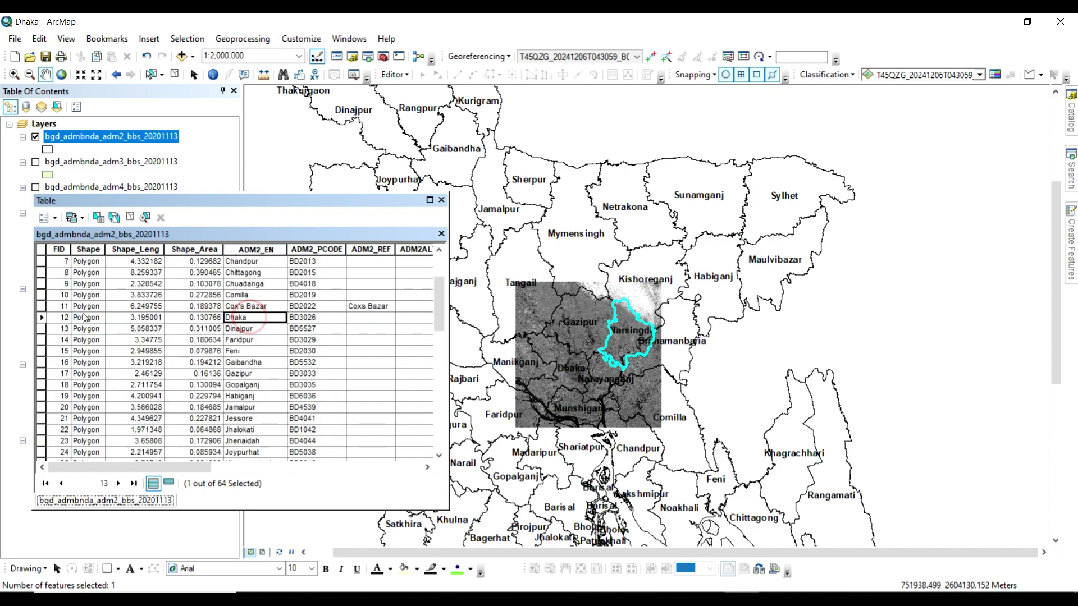
click(40, 318)
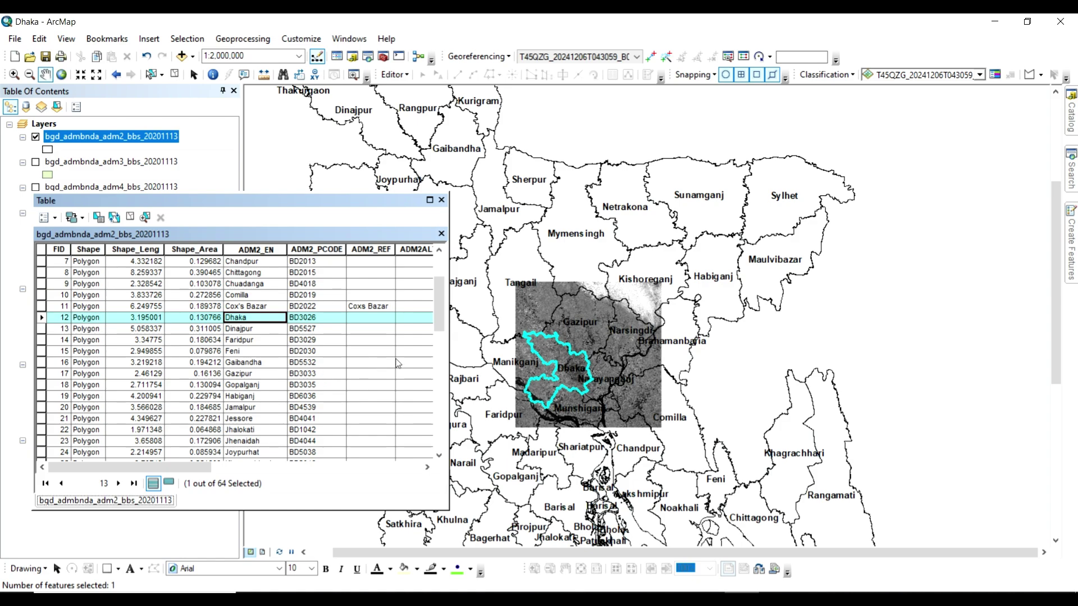
scroll(560, 375, down, 3)
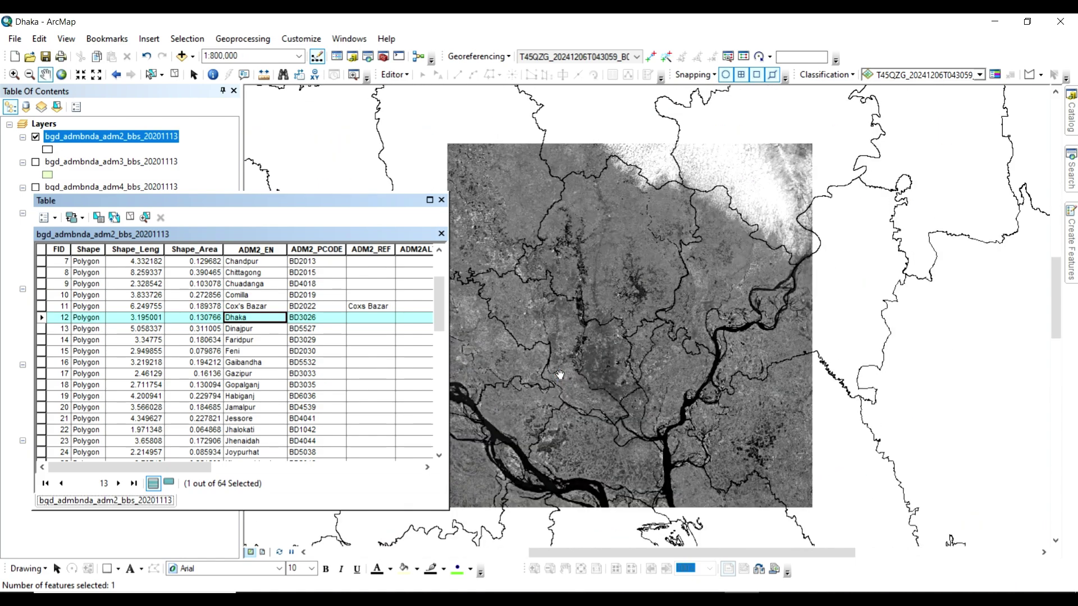
drag(519, 365, 567, 365)
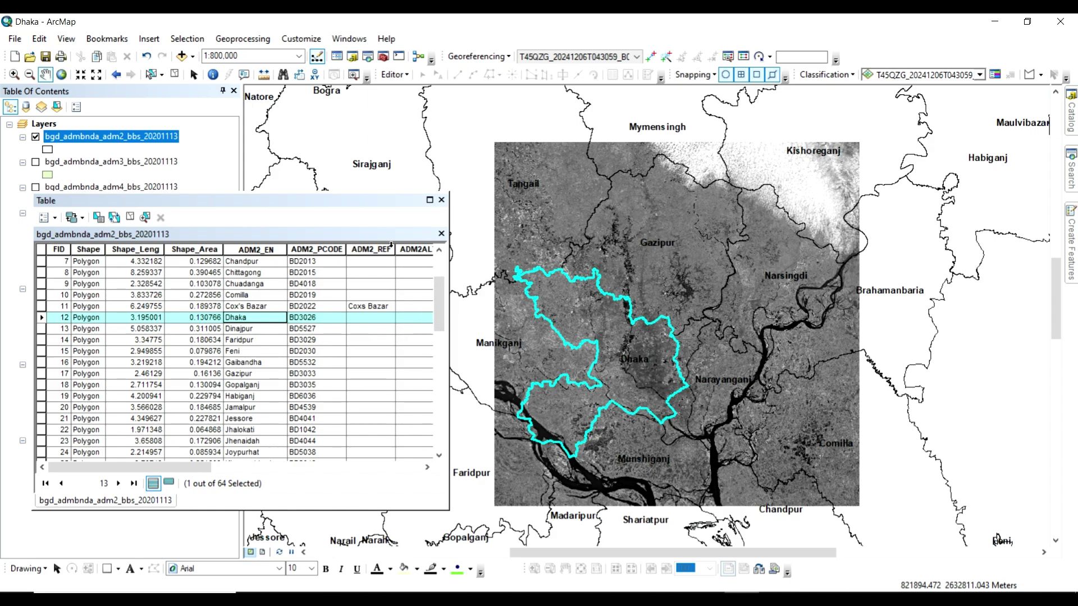
click(441, 199)
Start exporting the selected adm2 feature with the data frame's coordinate system and choose the Dhaka folder's ArcGIS Data subfolder as output location
right_click(135, 140)
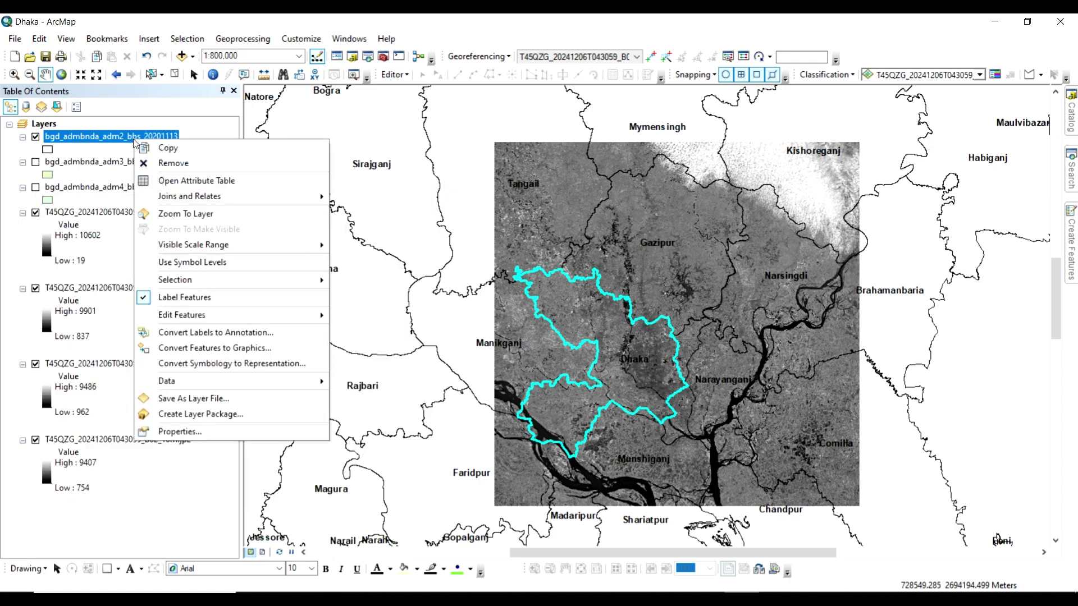
mouse_move(201, 385)
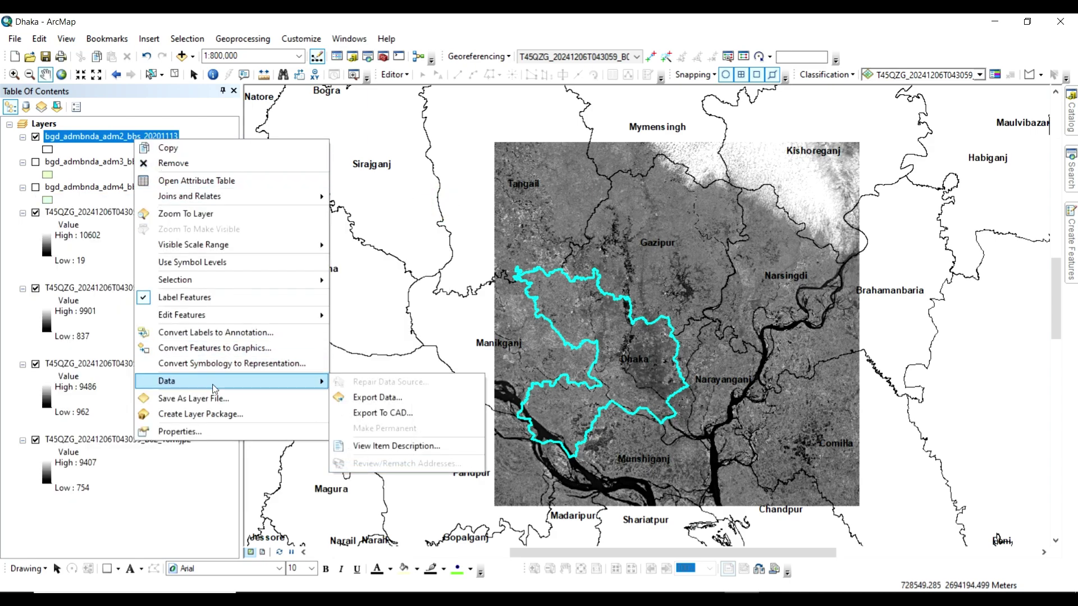
click(353, 399)
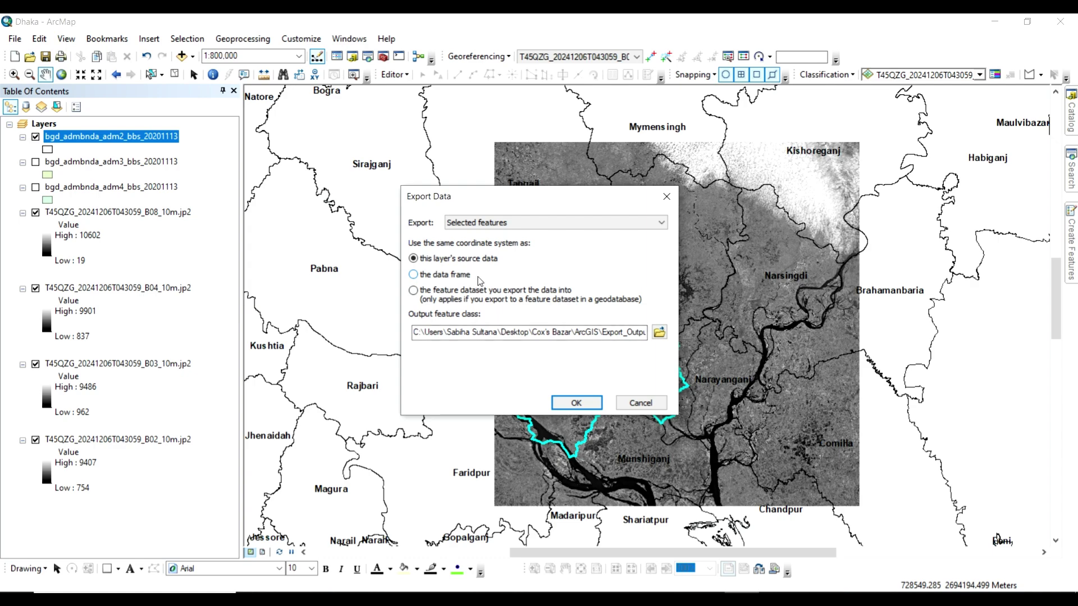
click(453, 275)
click(659, 332)
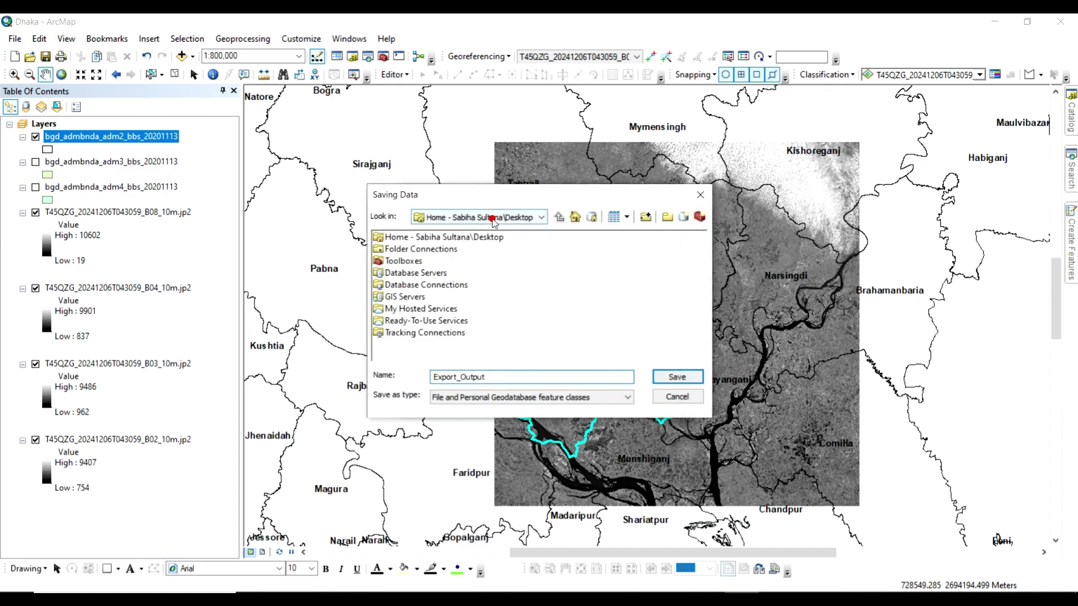
click(489, 219)
click(489, 246)
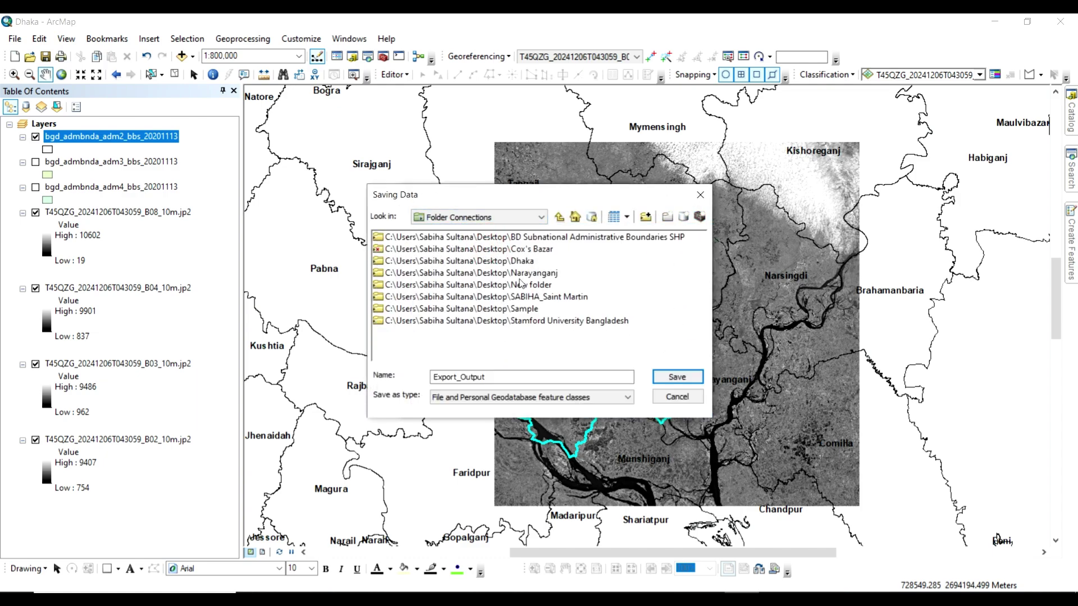
double_click(506, 261)
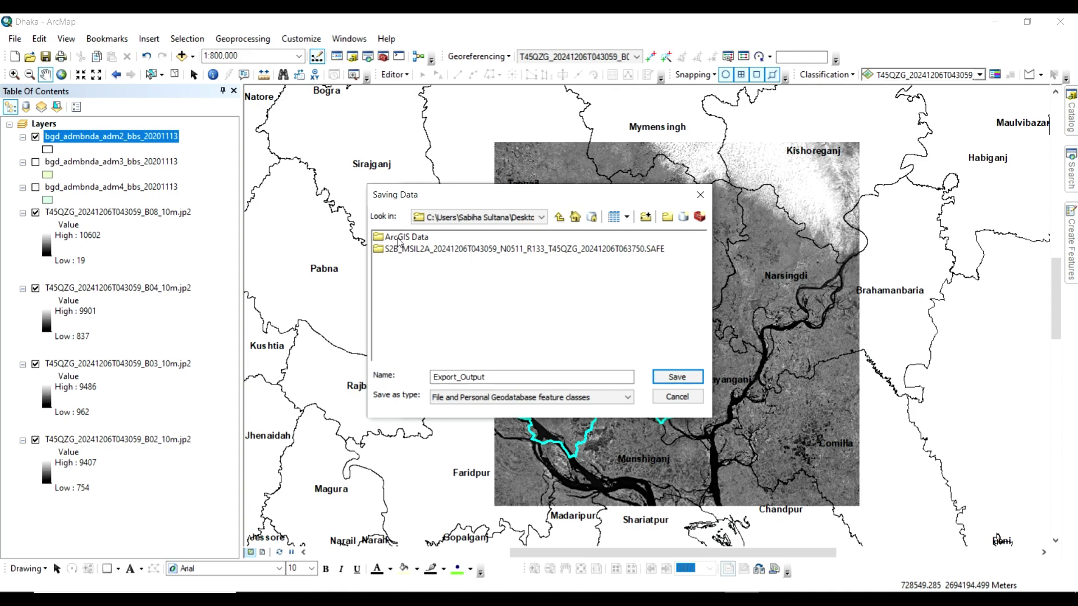
double_click(400, 241)
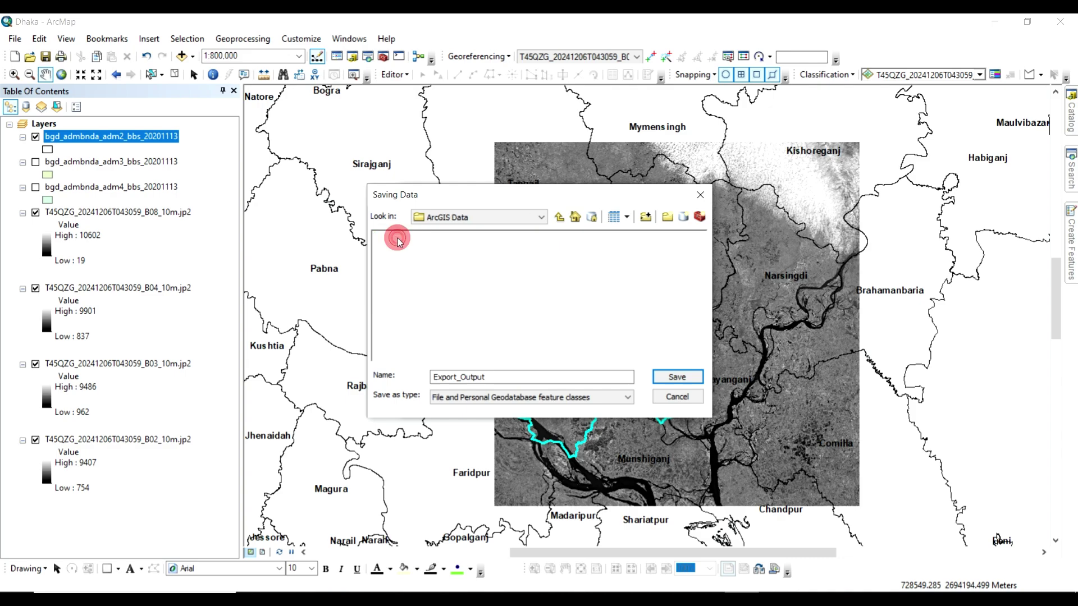
Name the output Dhaka, save it as a Shapefile, run the export and add the exported data to the map
drag(486, 377, 407, 376)
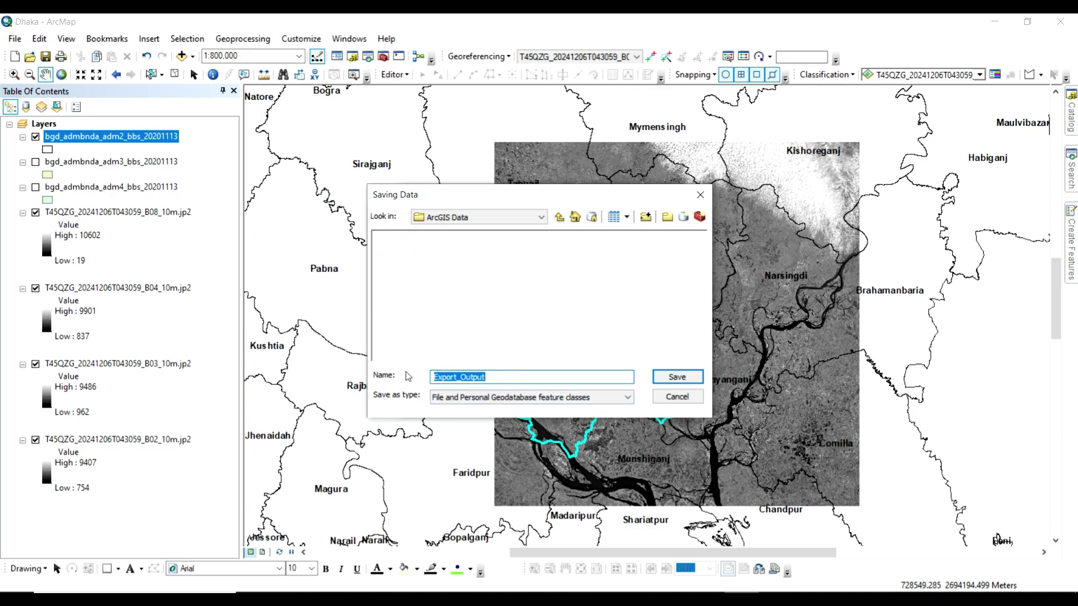
key(BackSpace)
text(Dhaka)
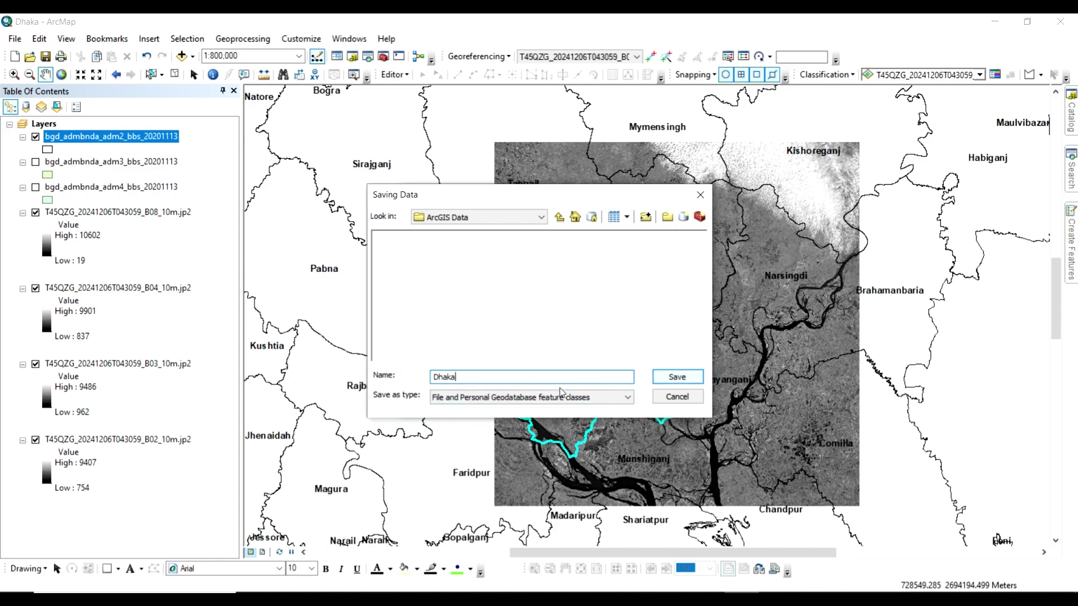
click(539, 398)
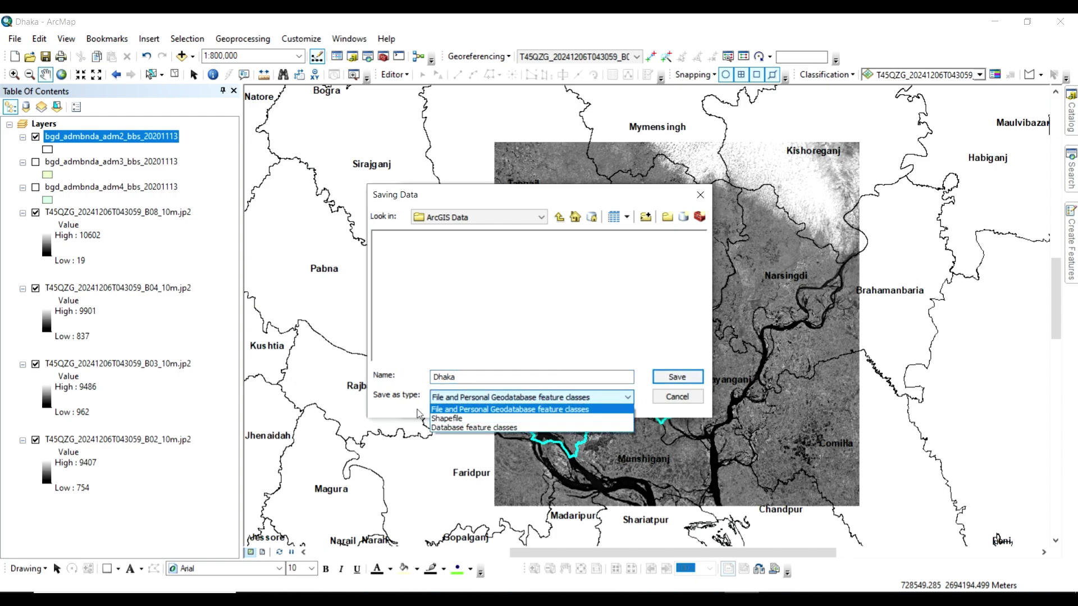
click(441, 418)
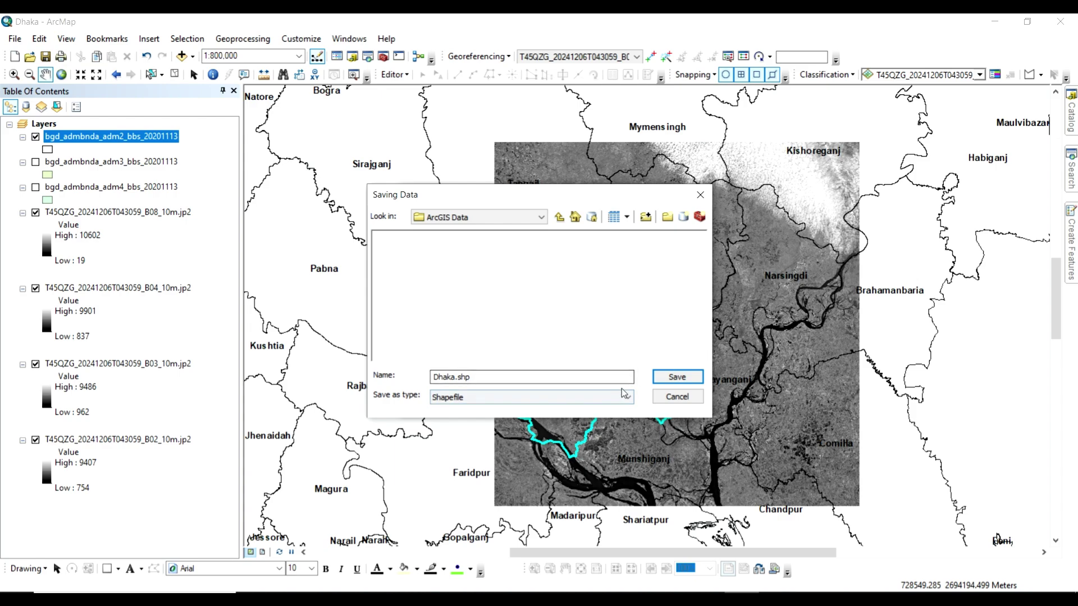
click(677, 376)
click(572, 403)
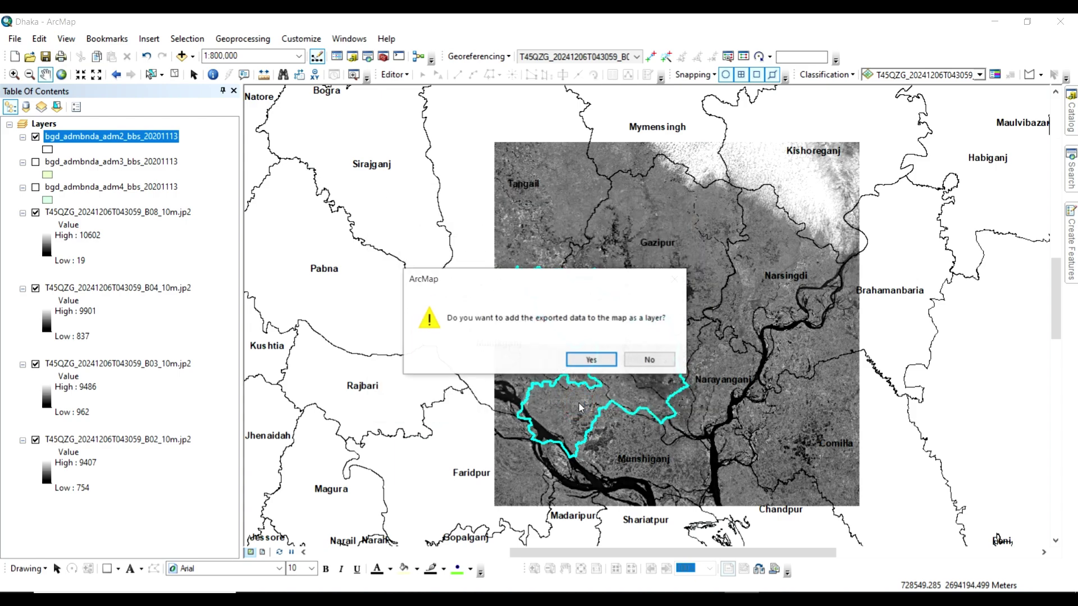
click(591, 360)
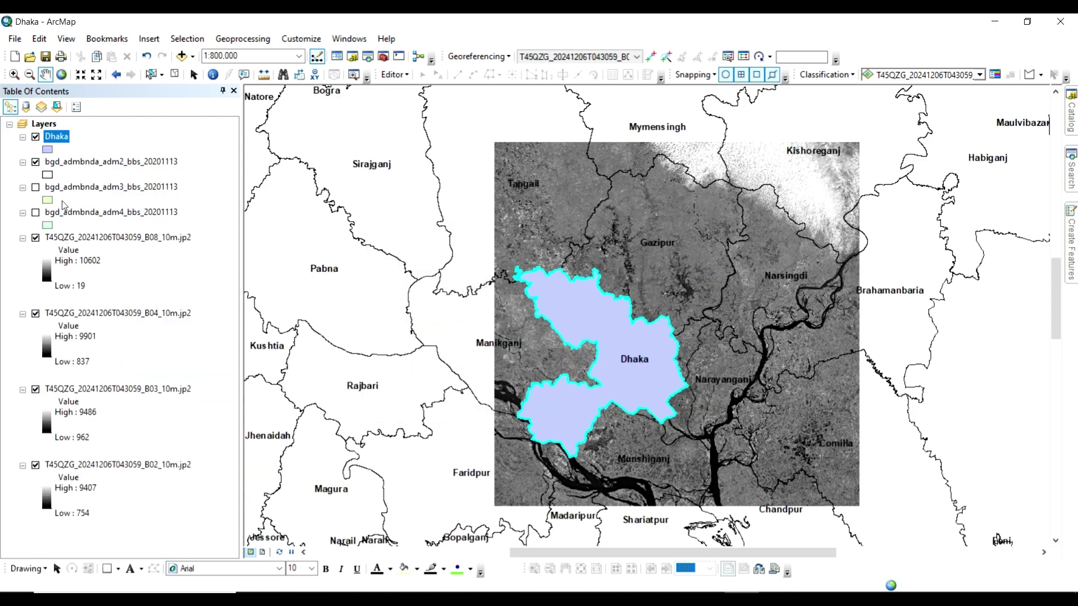
Turn off the adm2 boundary layer and briefly toggle the adm3 layer's visibility on the map
ctrl+click(82, 163)
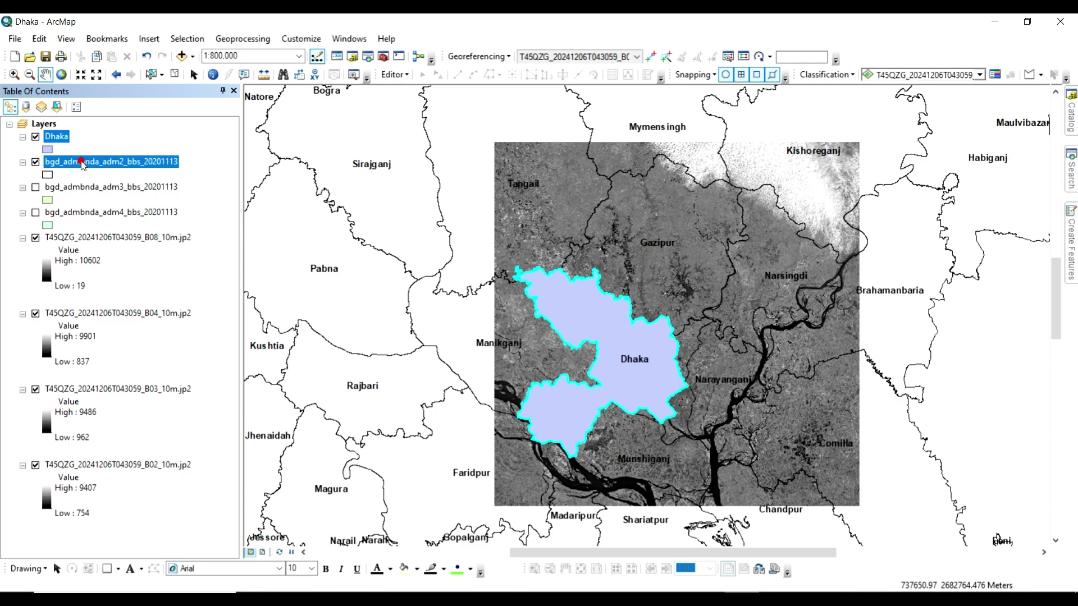
click(81, 163)
shift+click(78, 213)
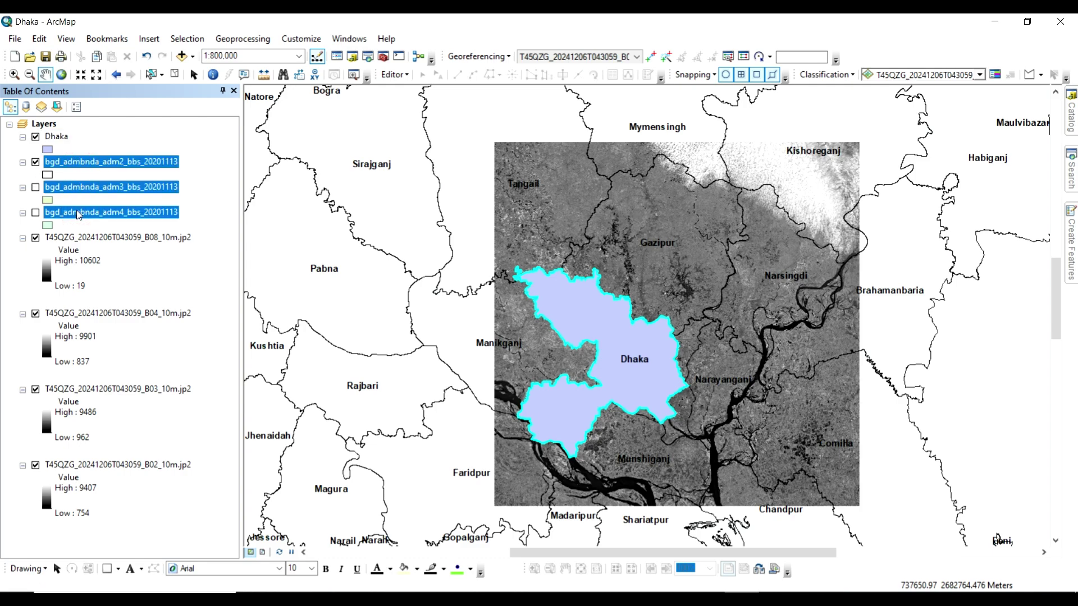
click(79, 163)
click(36, 163)
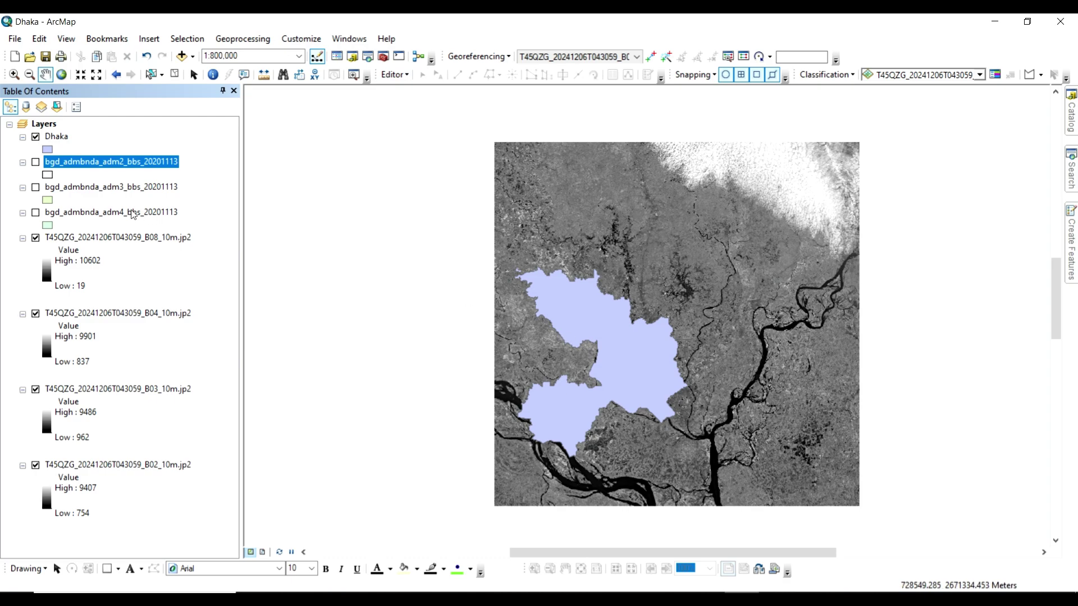
click(36, 188)
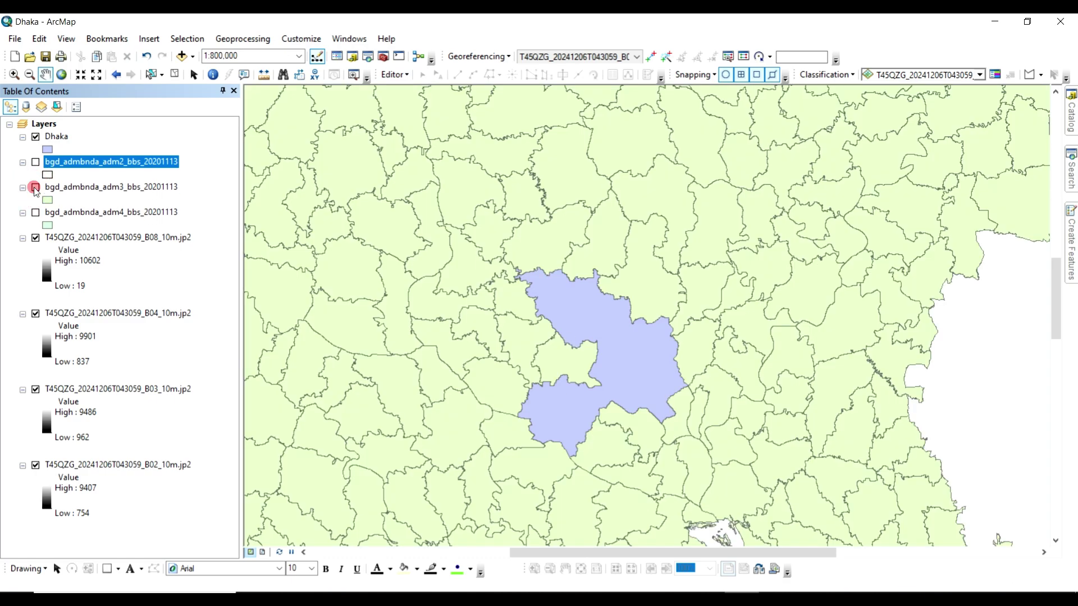
click(35, 188)
Remove the adm2, adm3 and adm4 boundary layers together from the map and save the map document
click(90, 189)
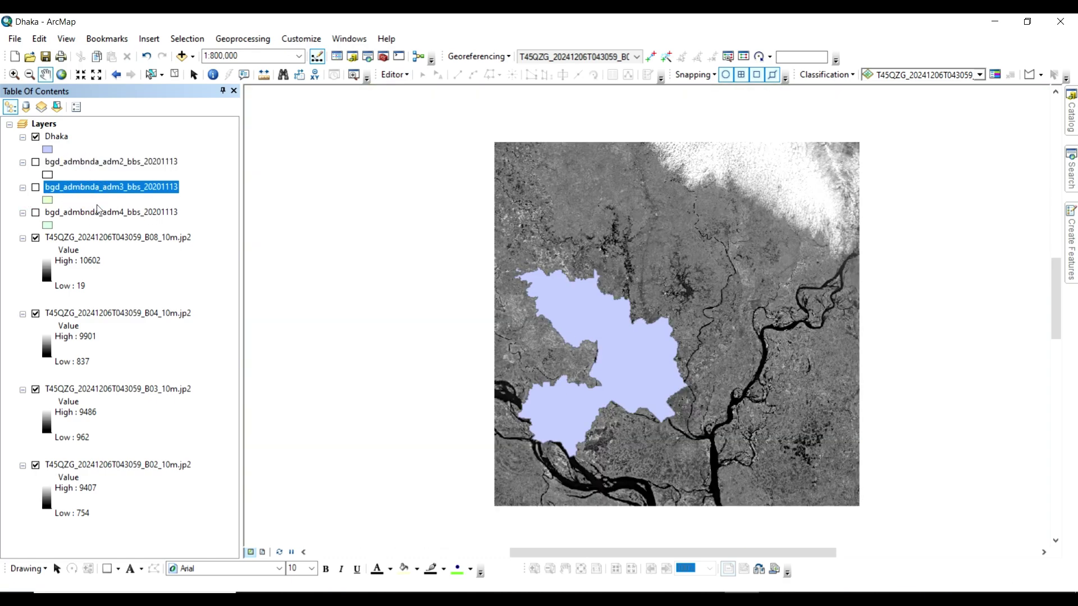
click(100, 162)
shift+click(133, 213)
right_click(137, 214)
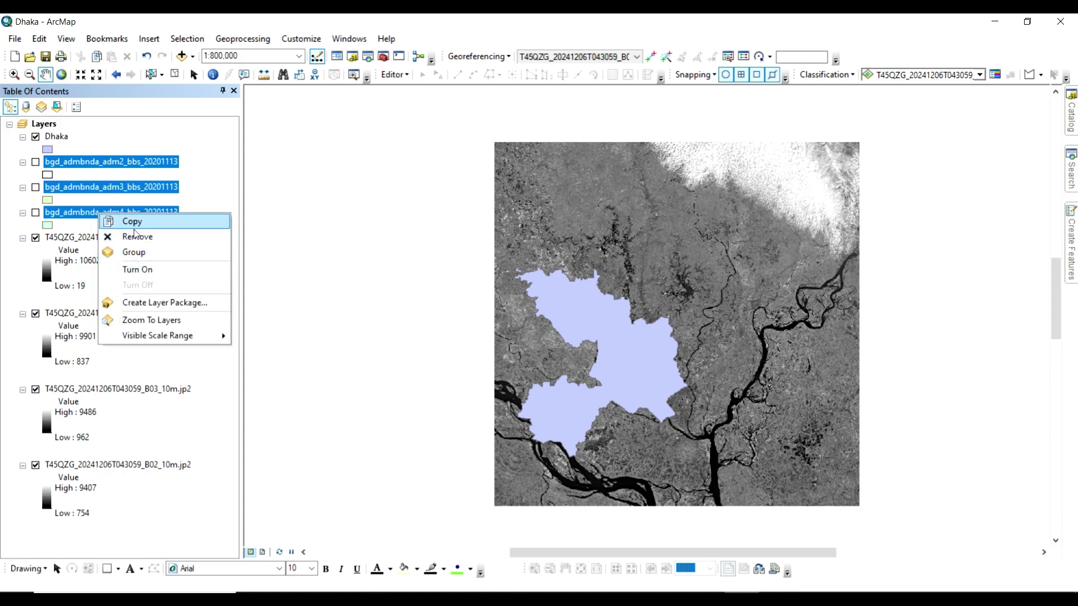
click(152, 233)
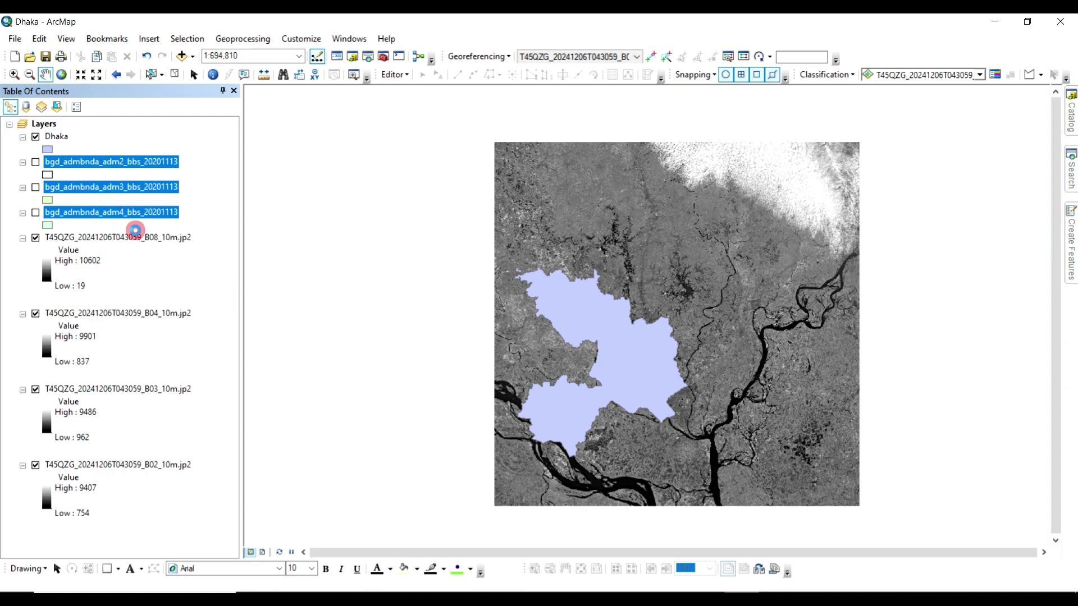
click(45, 57)
Apply the Hollow symbol to the Dhaka layer so the satellite image shows through the district
click(49, 149)
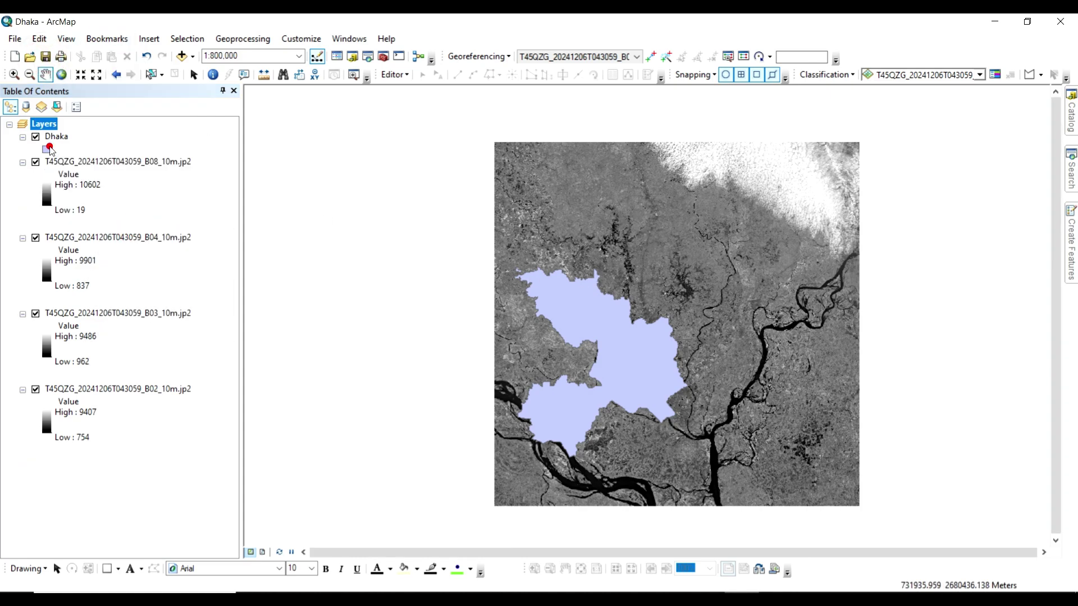
click(222, 310)
click(450, 481)
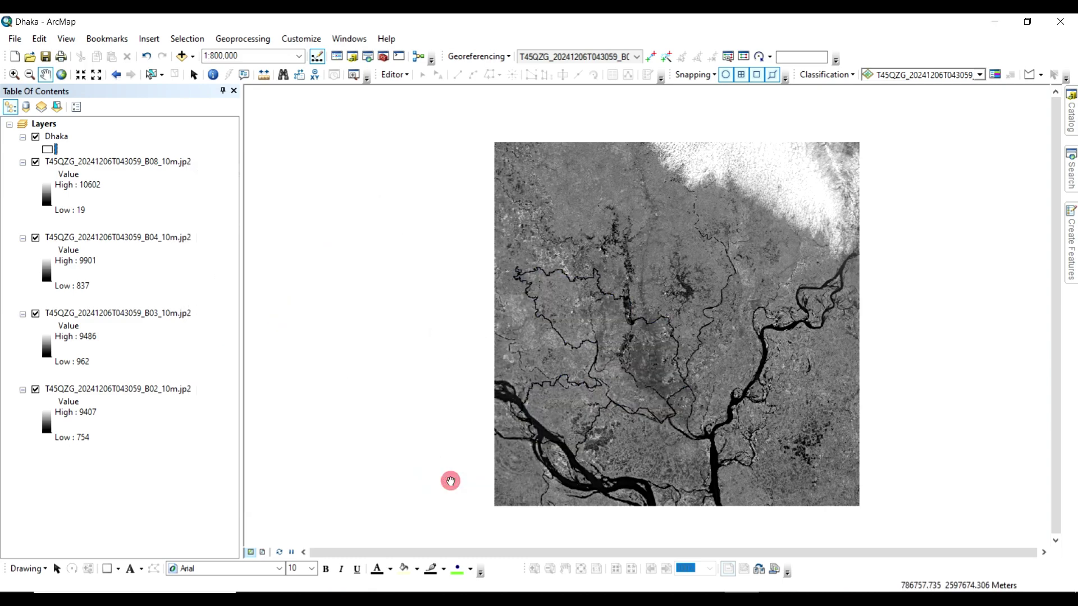
drag(709, 287, 571, 275)
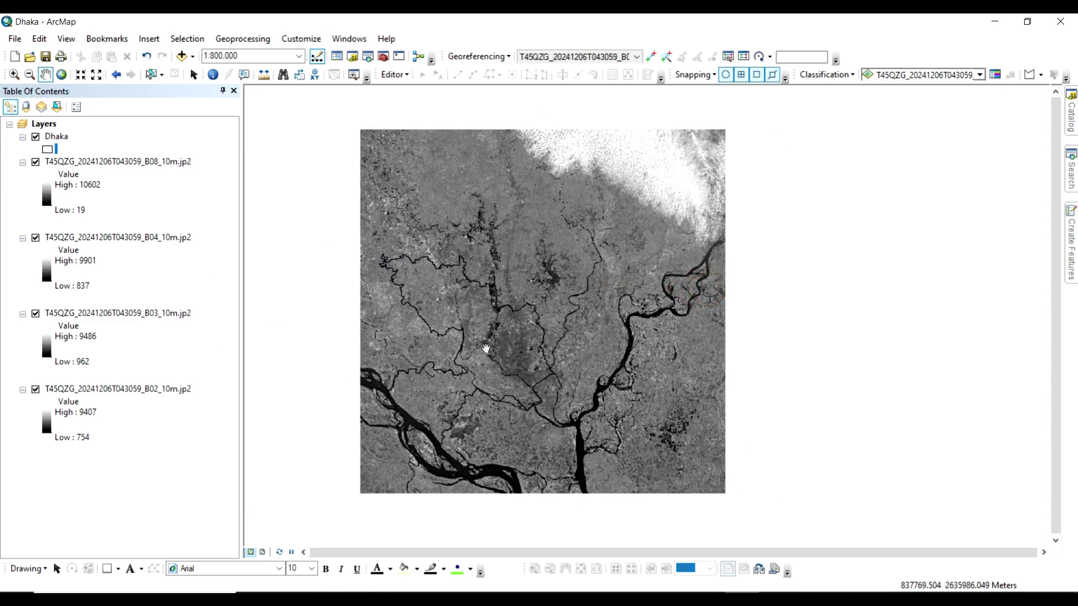
Set the Dhaka layer's outline colour to yellow and its outline width to 1.5
click(47, 149)
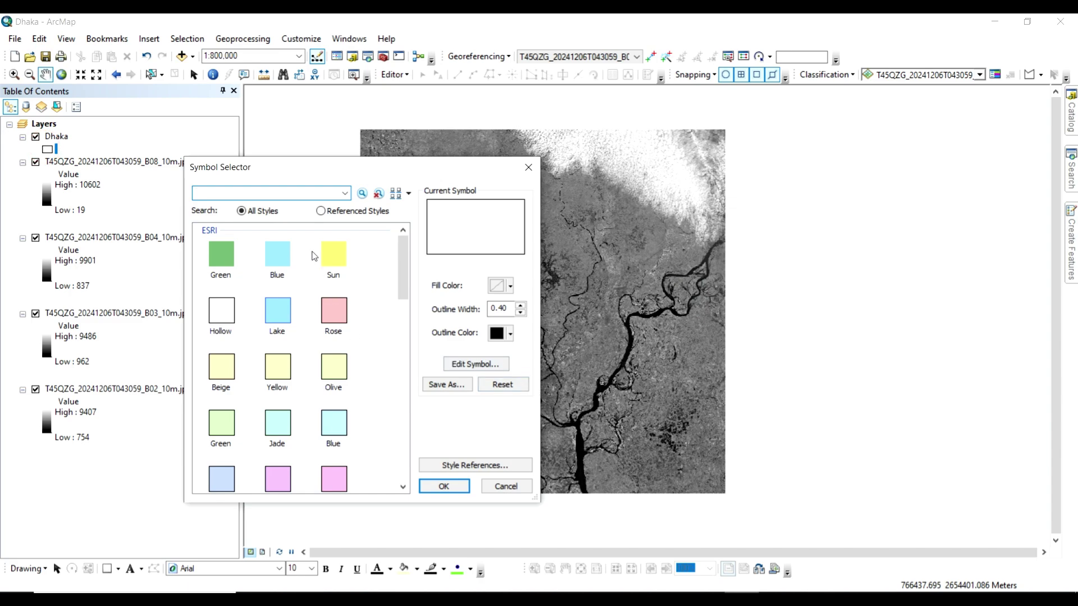
click(511, 333)
click(545, 403)
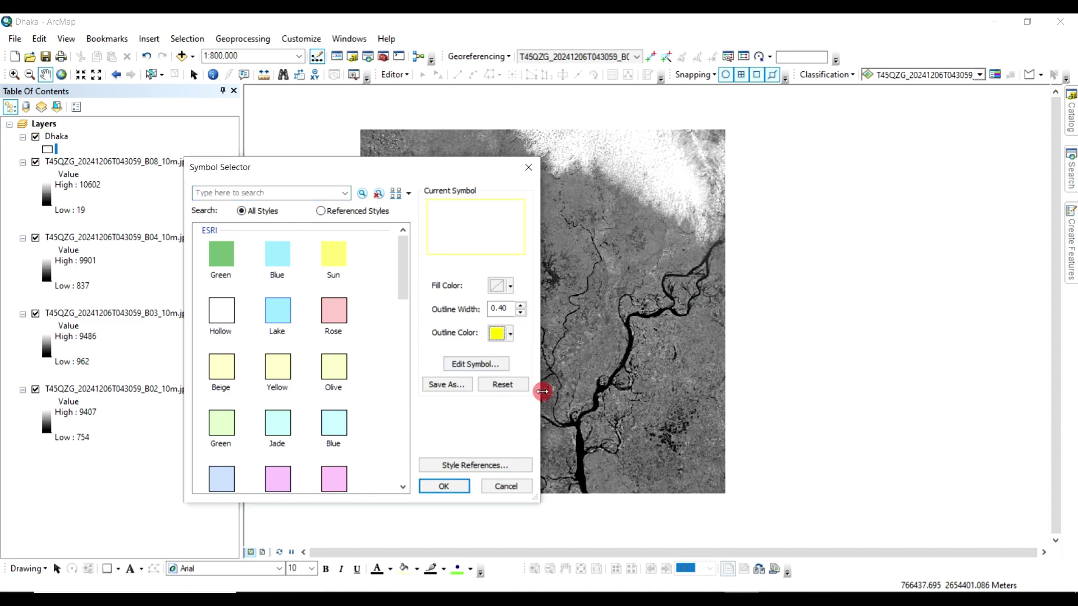
double_click(504, 309)
text(1.5)
click(444, 486)
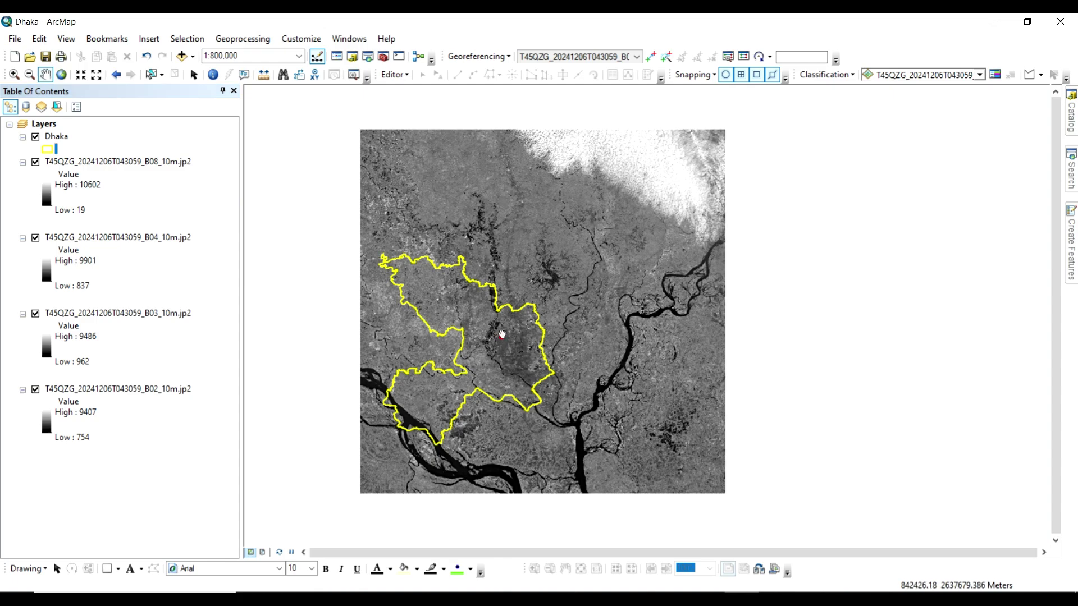
drag(501, 335, 516, 319)
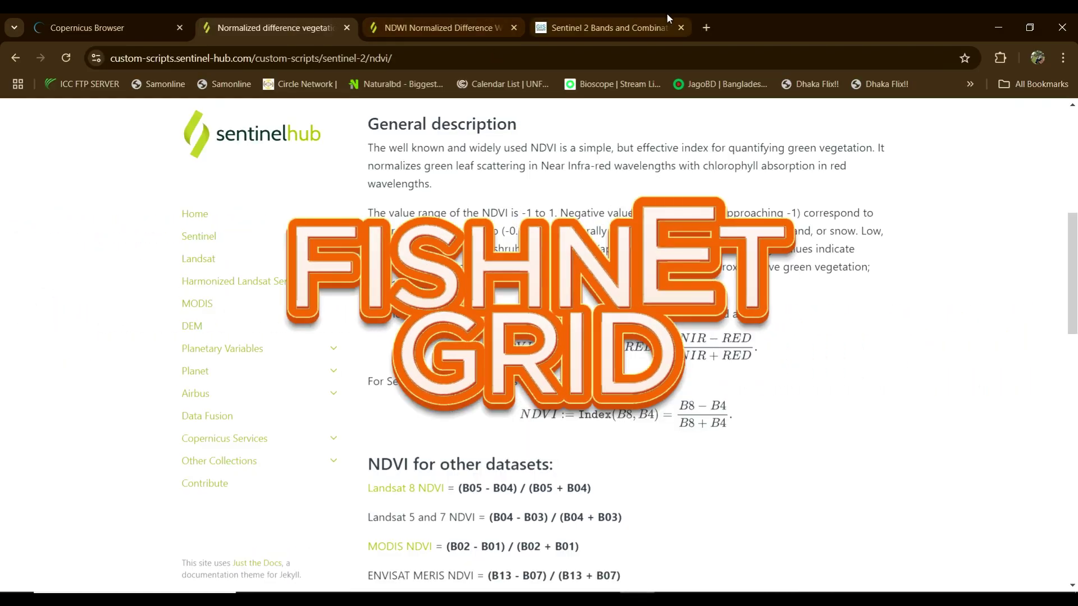
Search Google for "fishnet coordinate in arcgis" in a new browser tab
click(706, 28)
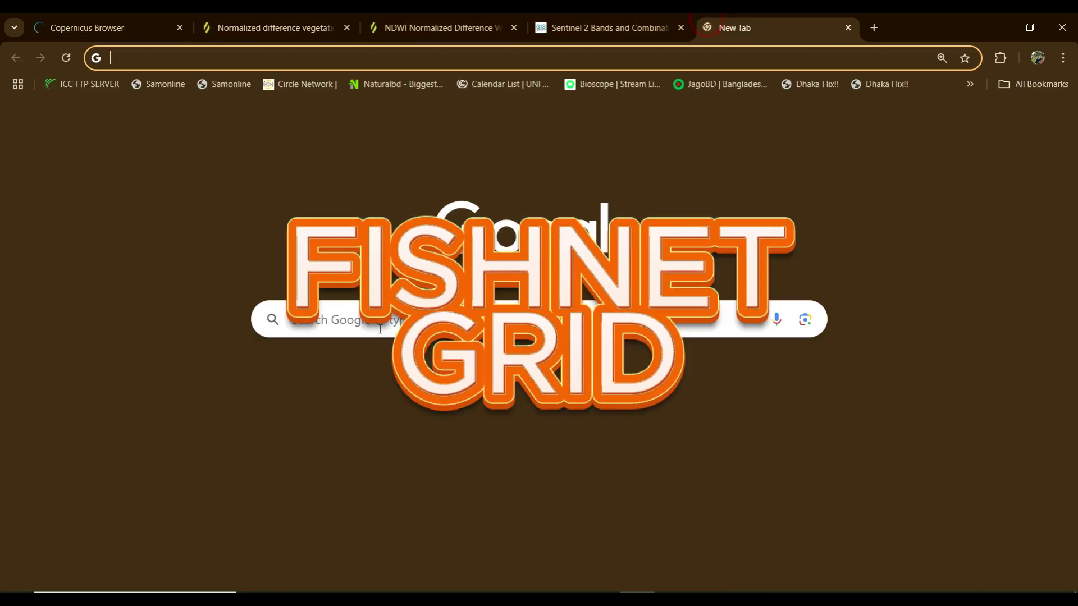
click(375, 328)
text(fish)
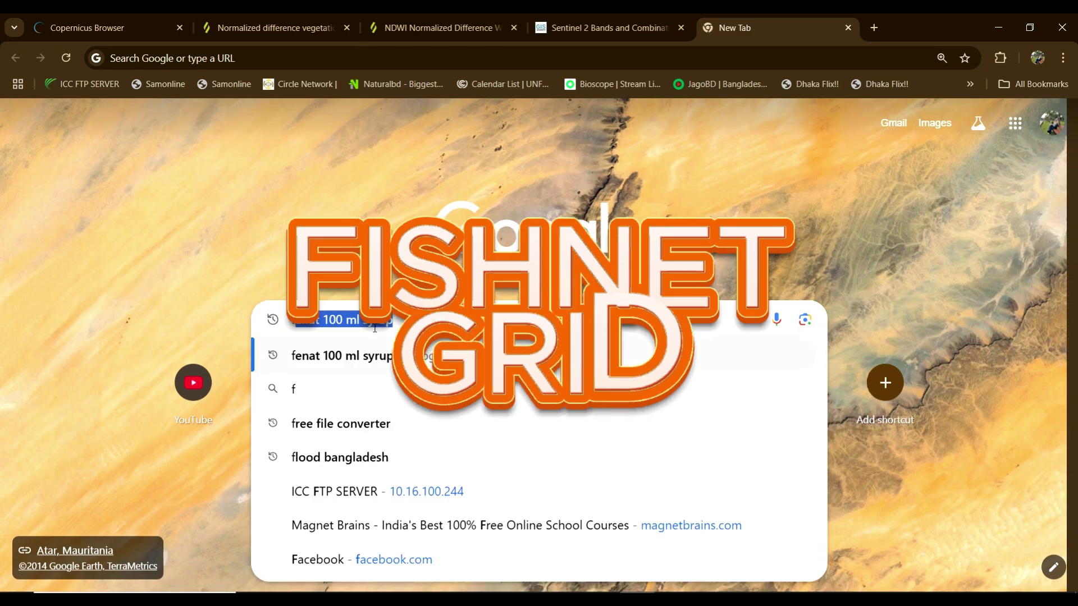
text(net)
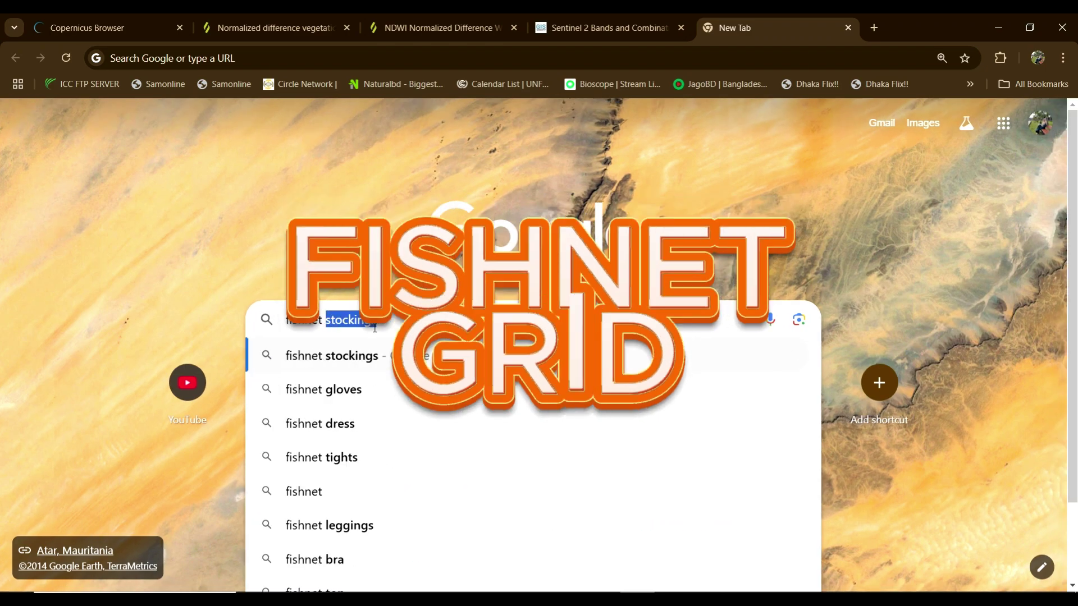
key(BackSpace)
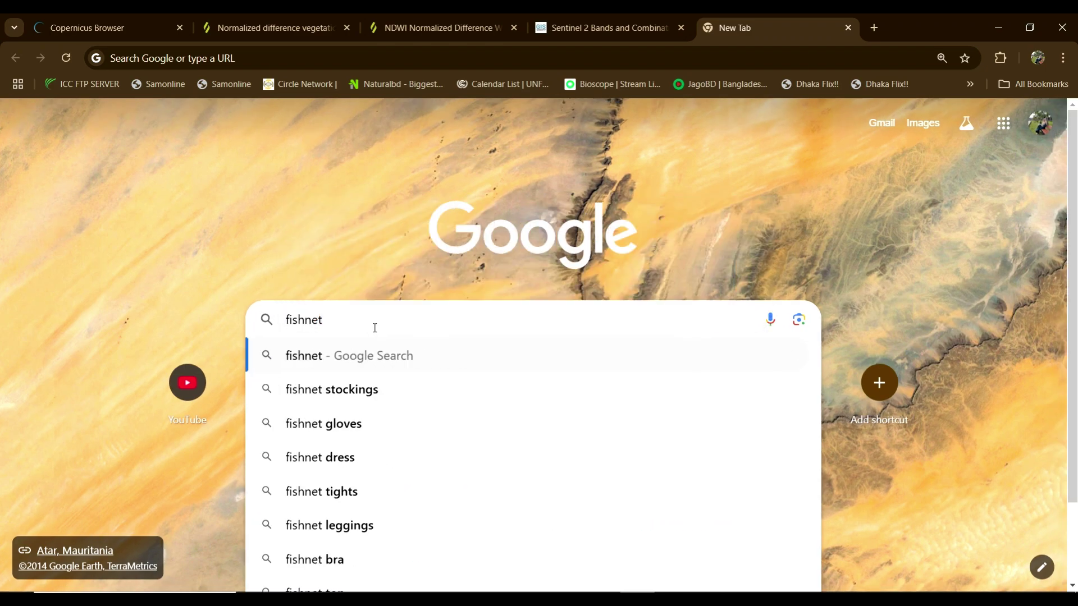
text(coordi)
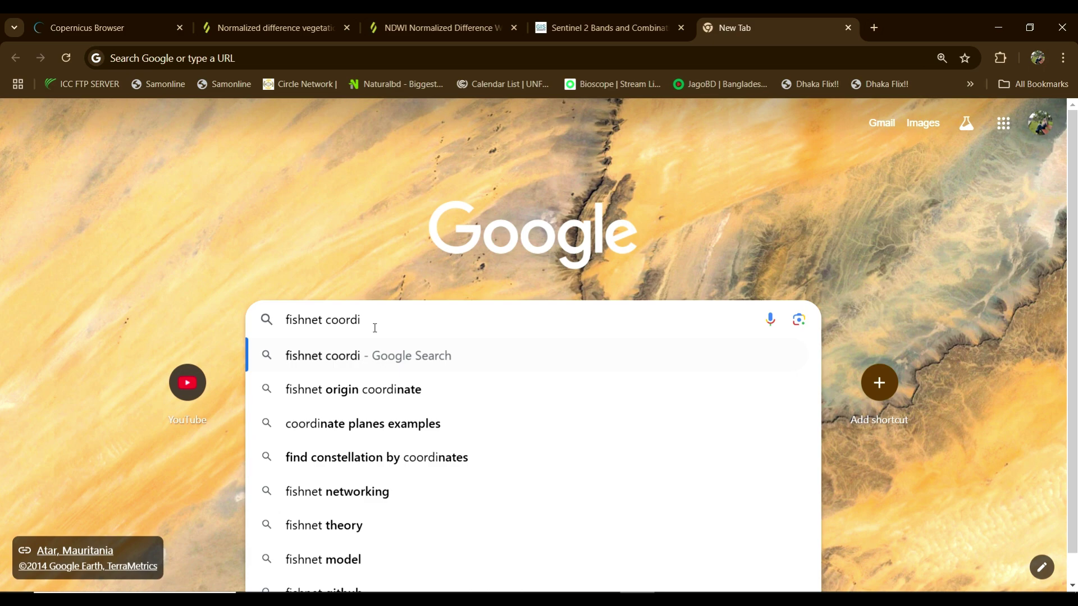
text(nate in arcgis)
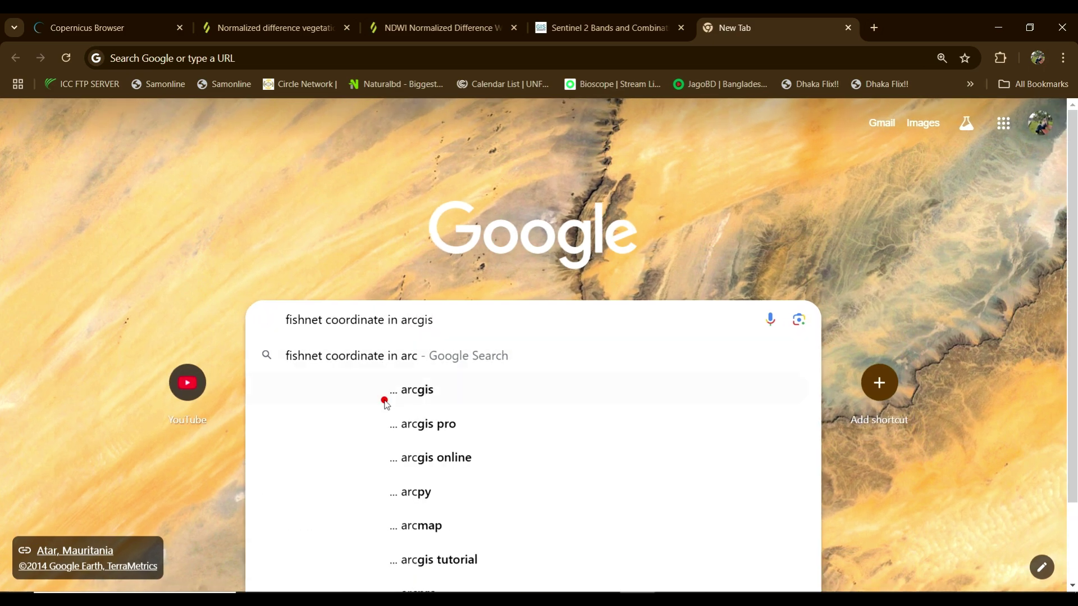
click(385, 399)
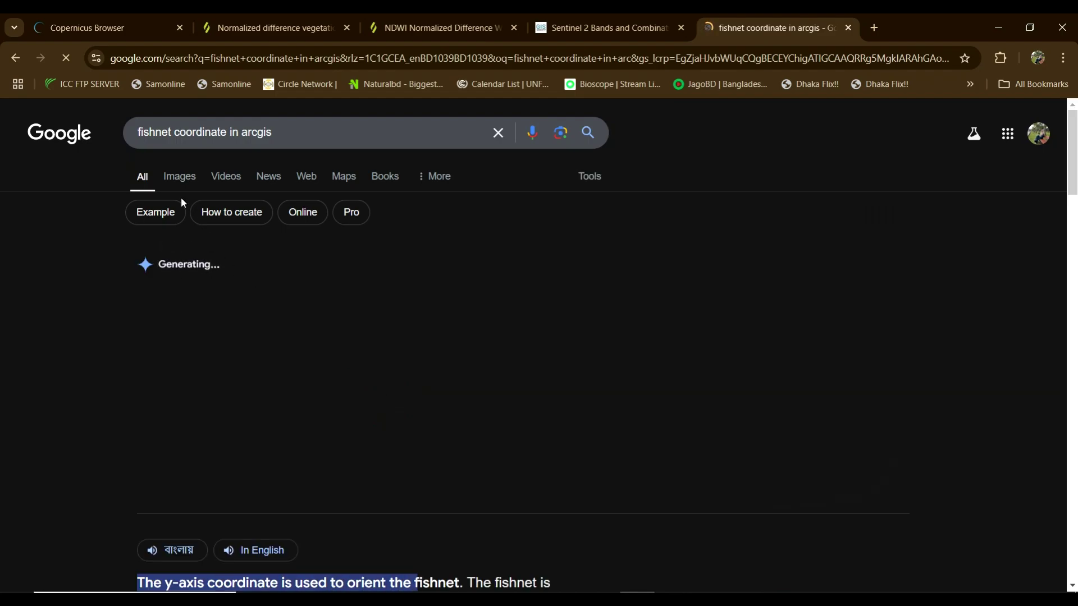
Browse the image results for "fishnet grid in arcgis" and preview the one titled "Create fishnet grid polygon with required dimension in ArcGIS"
click(171, 179)
scroll(368, 348, down, 5)
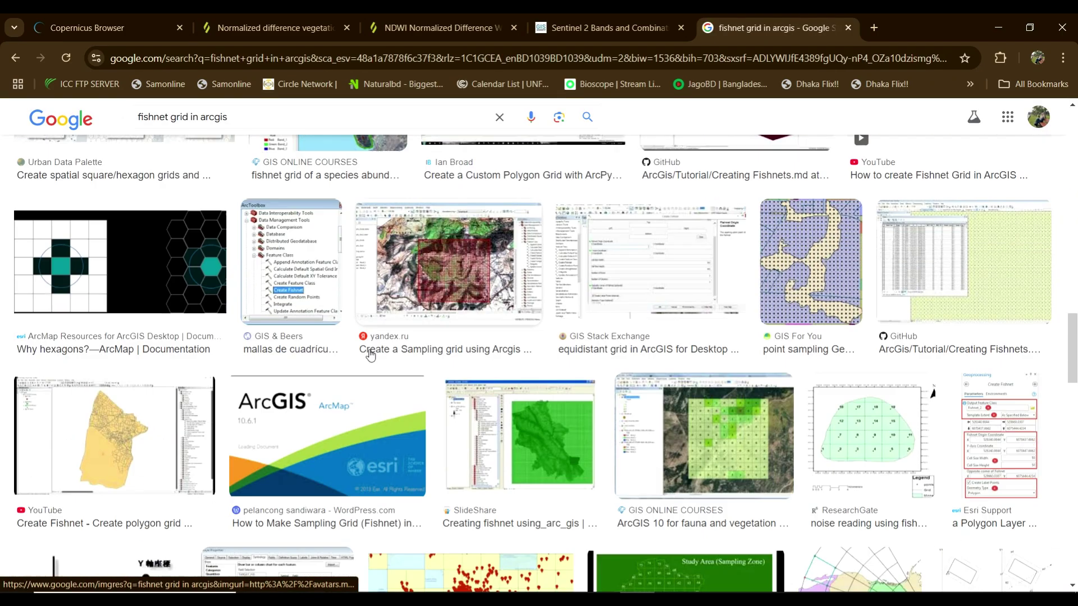
scroll(369, 355, up, 10)
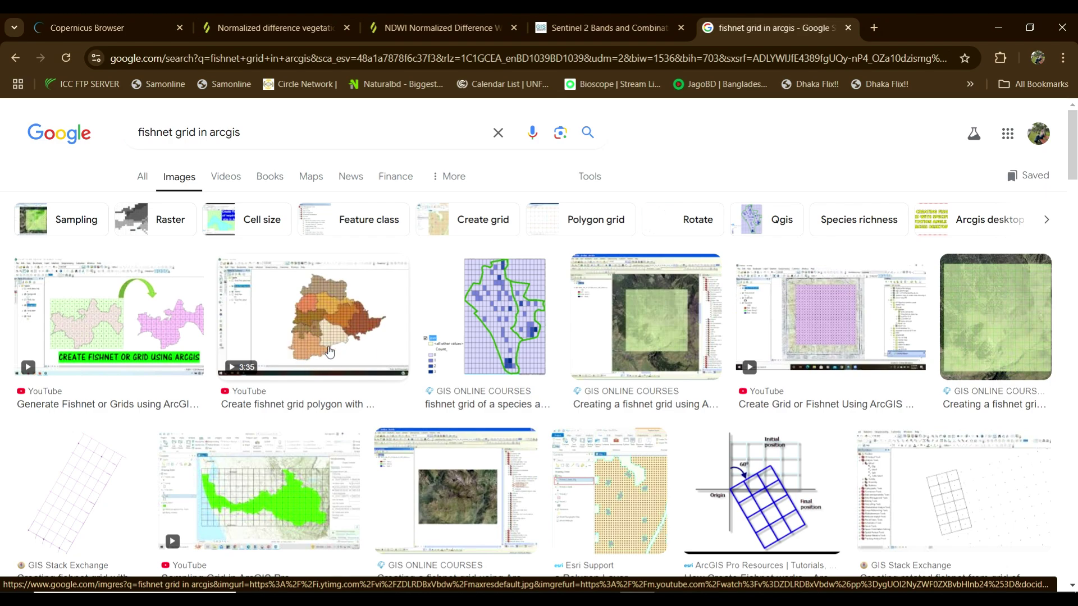
click(306, 360)
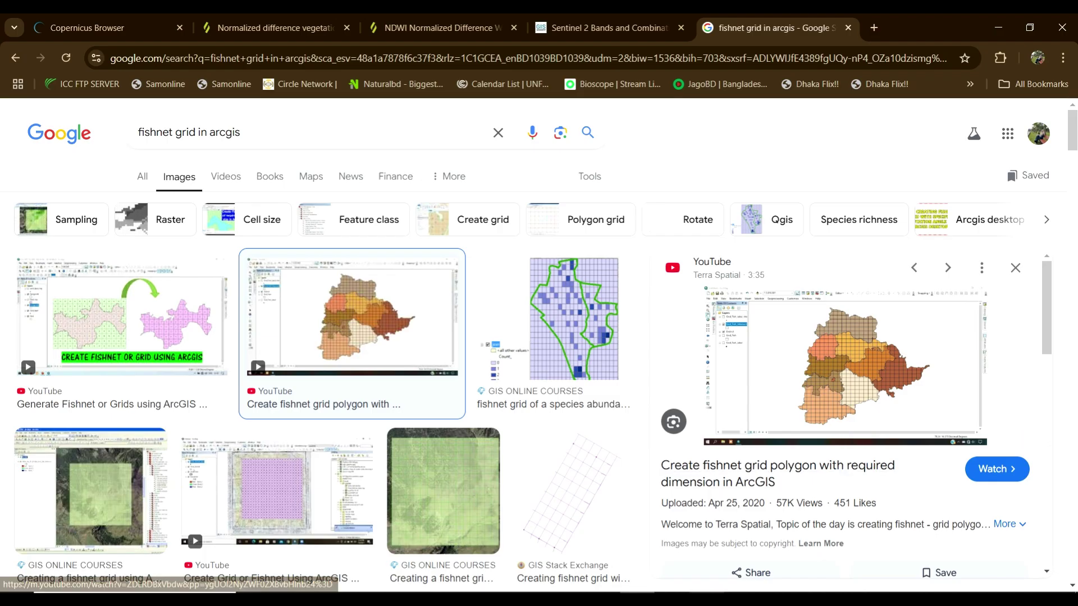
Compare the B08 and B04 layers in ArcMap with the Sentinel-2 NDVI formula on the Sentinel Hub page in Chrome
click(741, 598)
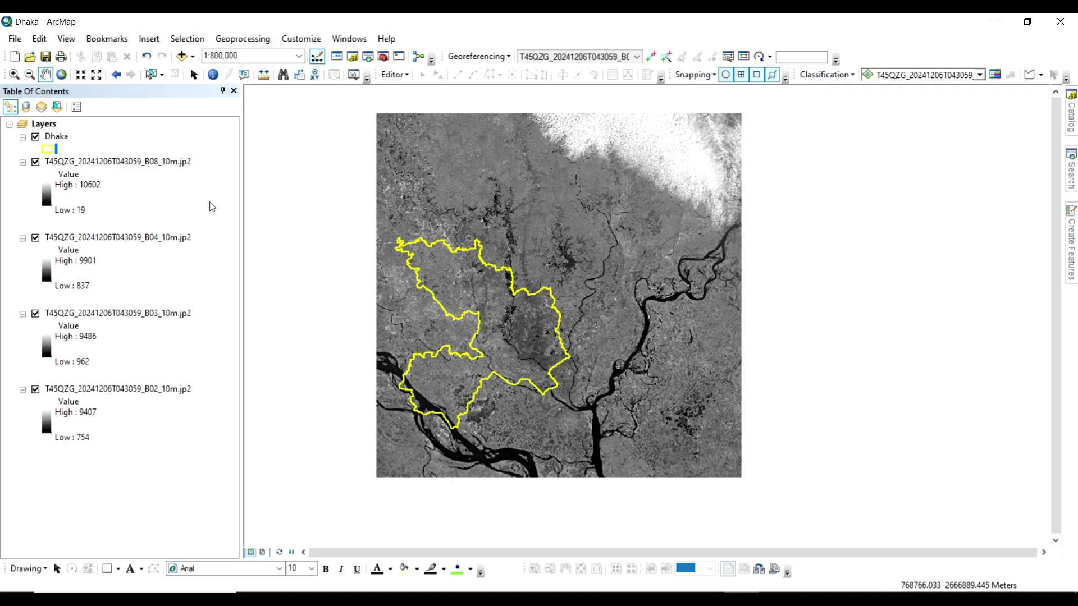
click(142, 165)
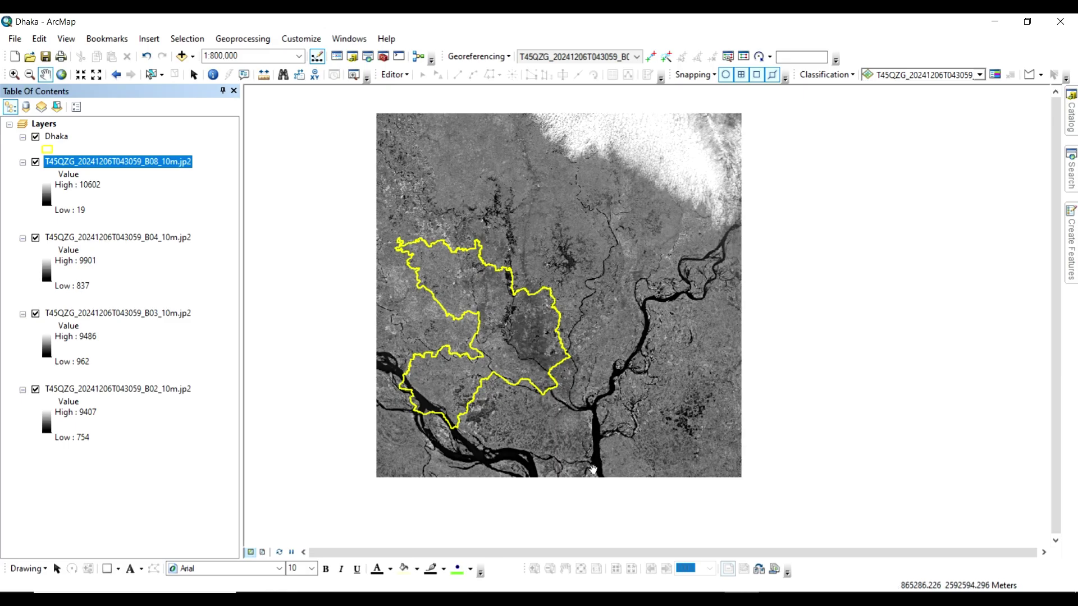
key(alt+Tab)
click(275, 27)
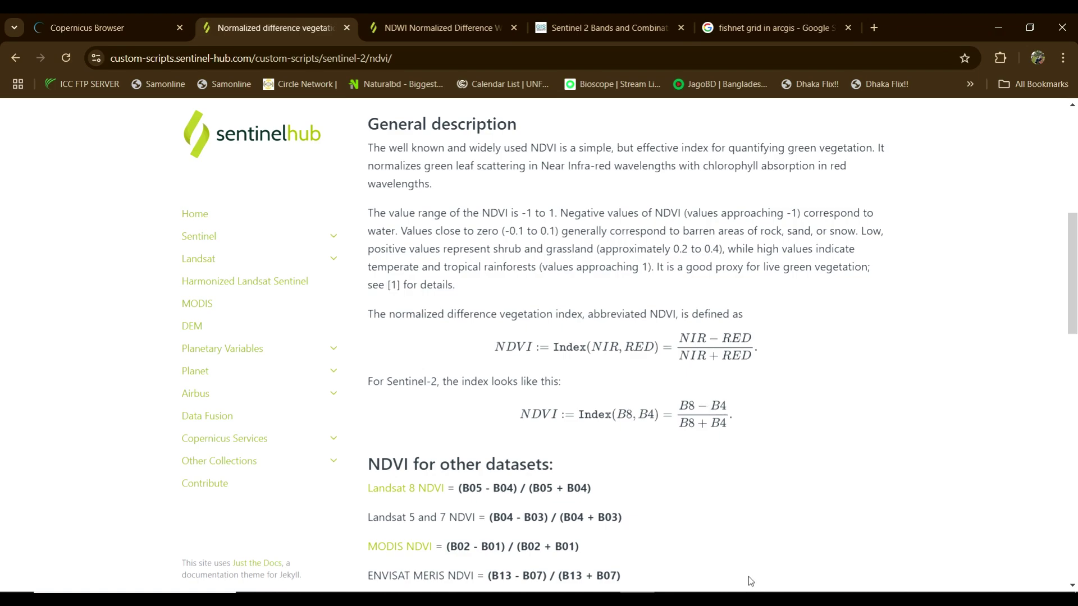
click(741, 593)
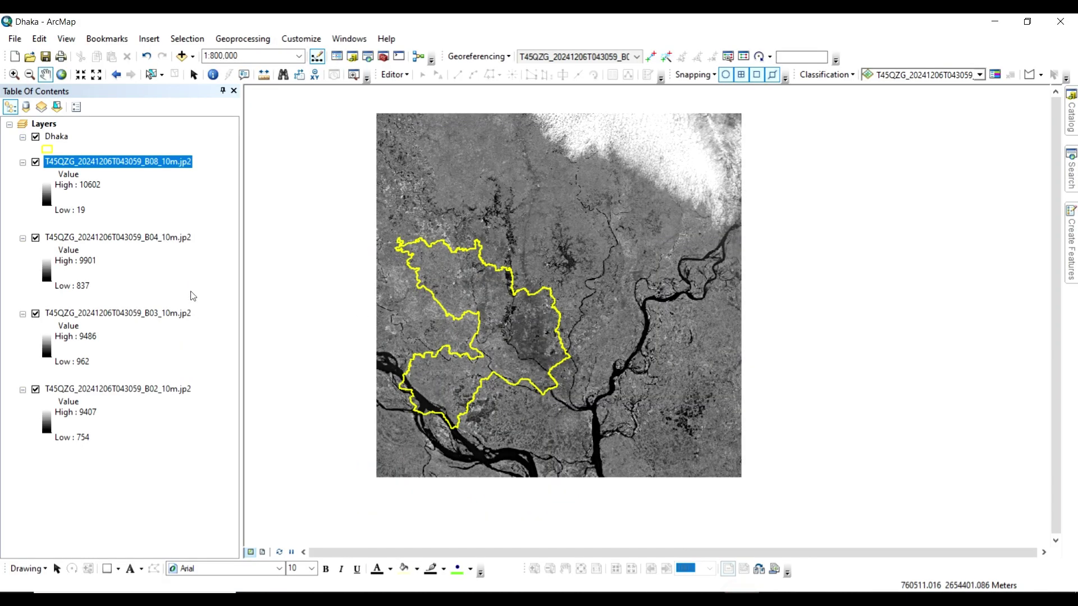
click(188, 272)
Search ArcMap for the "extract by mask" tool
click(1071, 180)
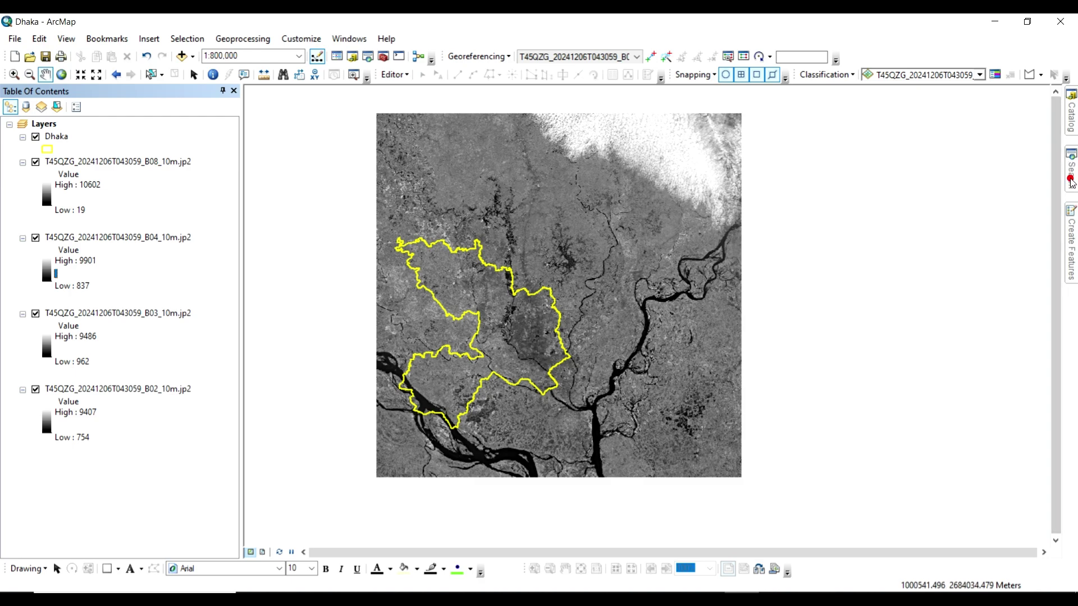
click(945, 145)
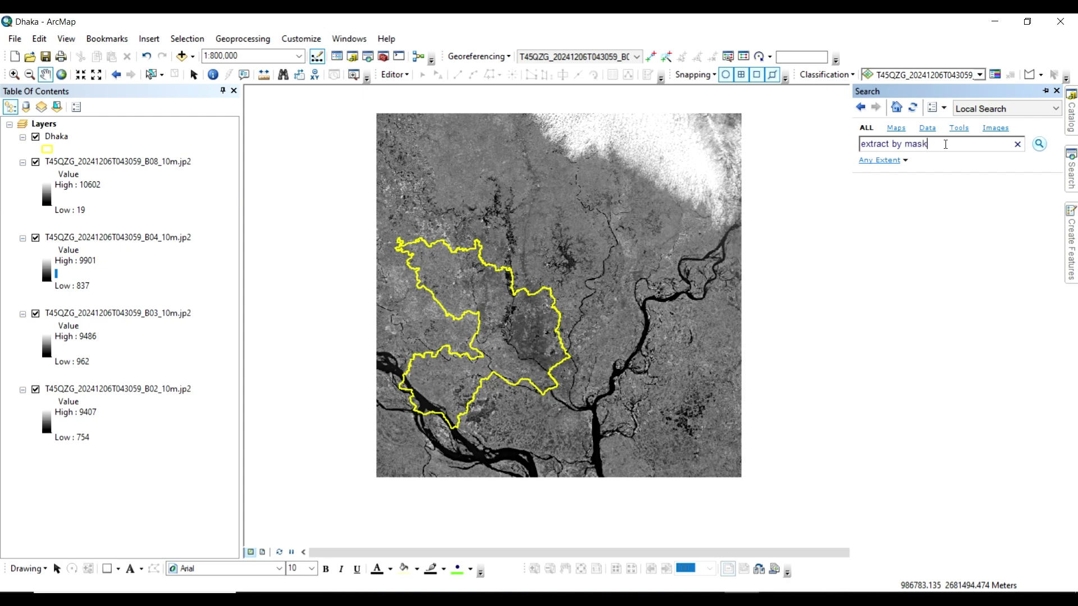
text(extract by mask)
key(Return)
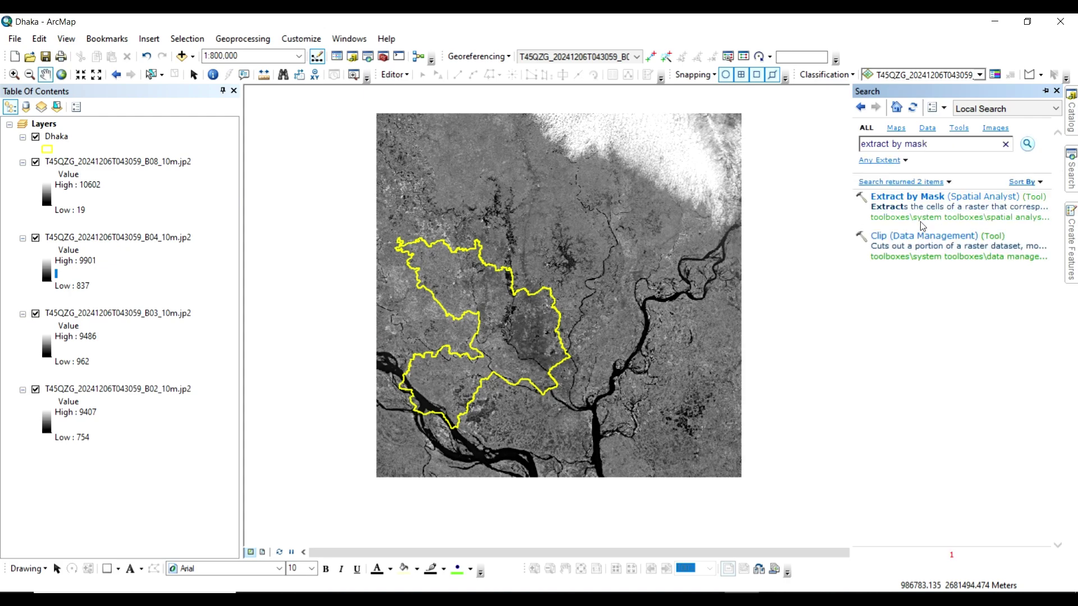
click(919, 199)
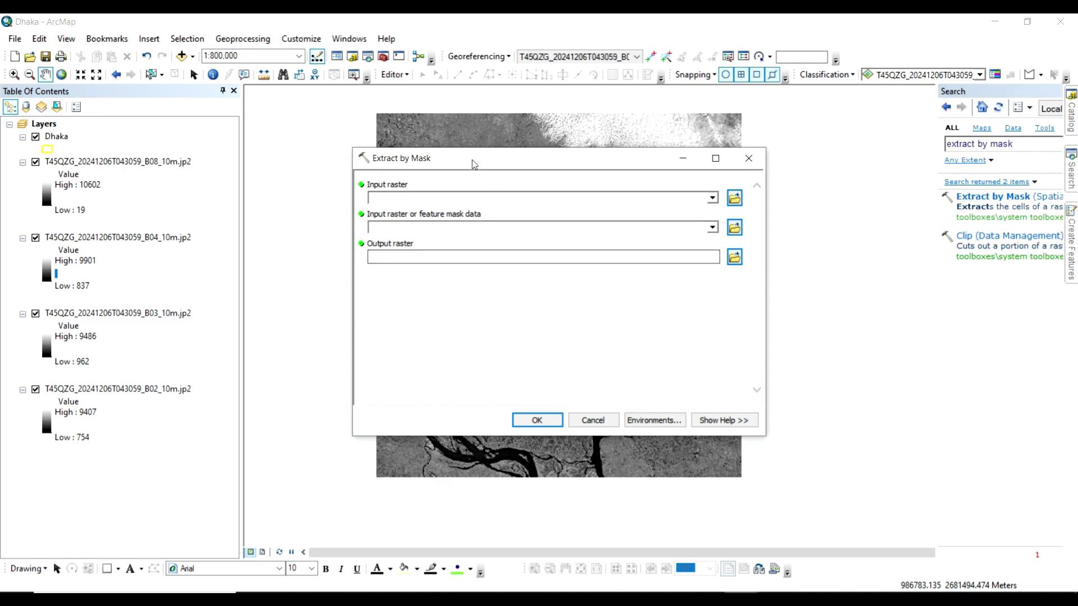
drag(474, 164, 644, 169)
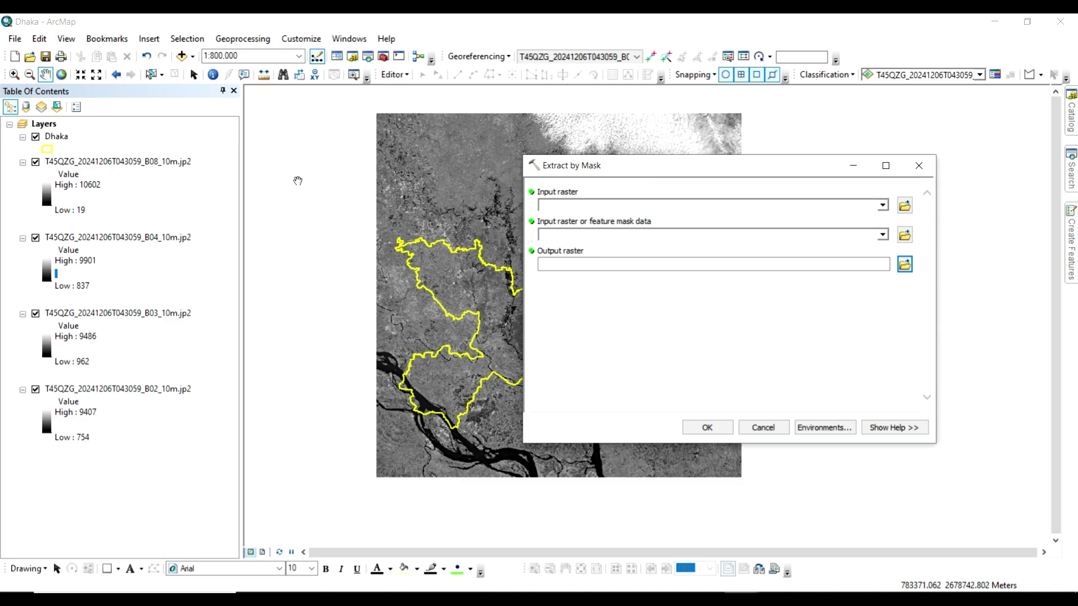
click(162, 161)
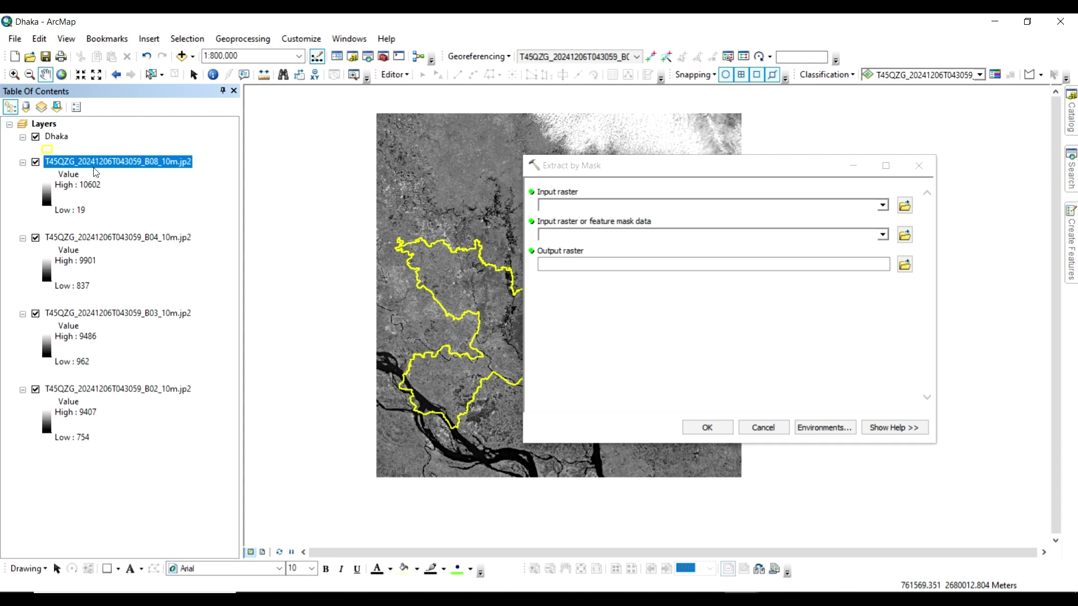
click(751, 429)
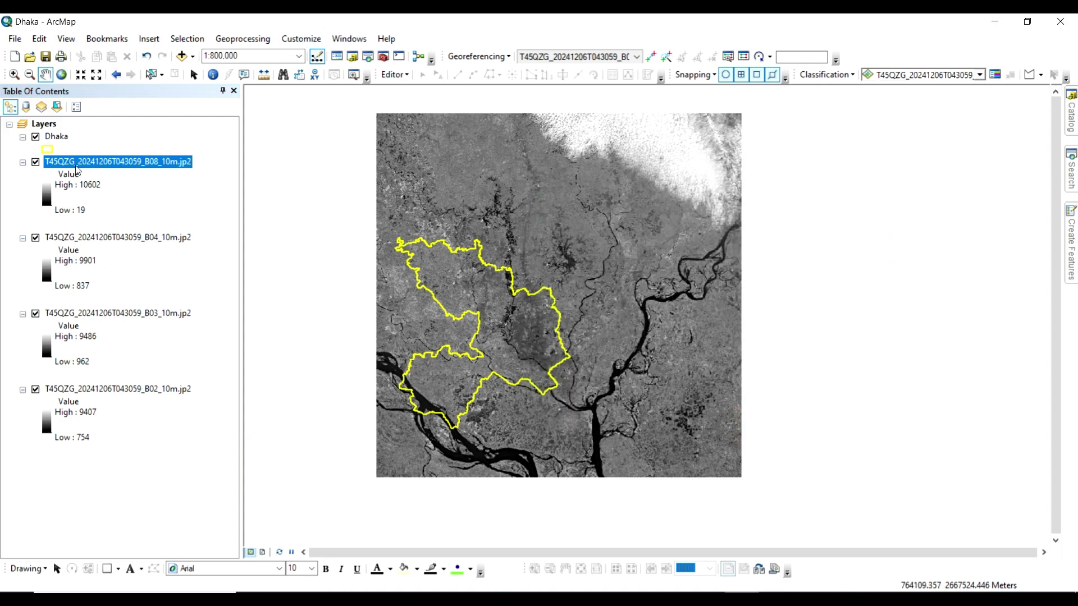
Check the spatial reference of the B08 10 m raster in its source properties and close them without changes
right_click(77, 168)
click(120, 372)
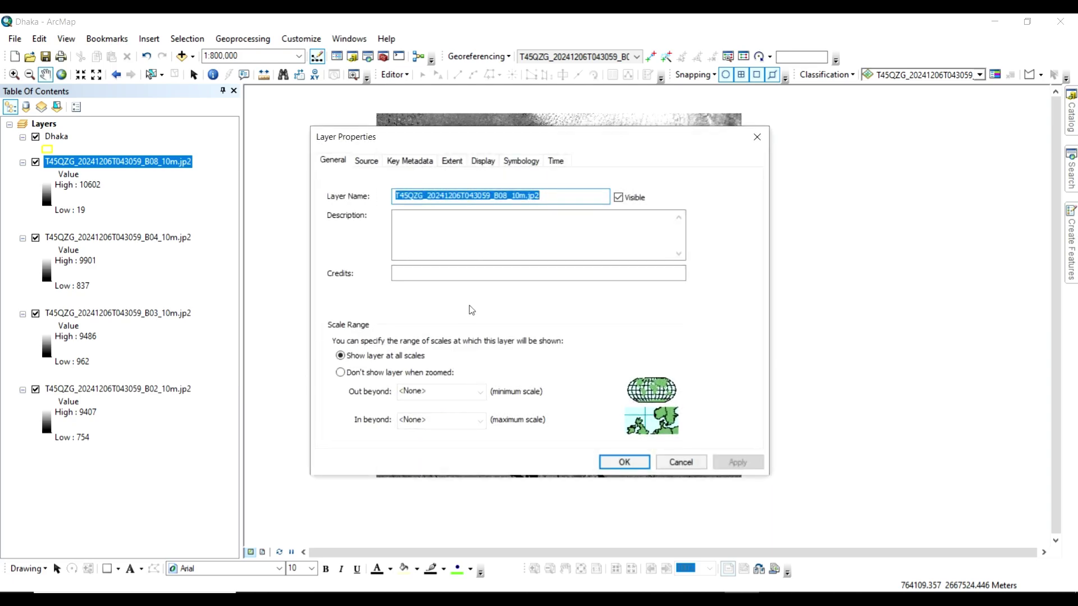
click(367, 161)
scroll(428, 243, down, 2)
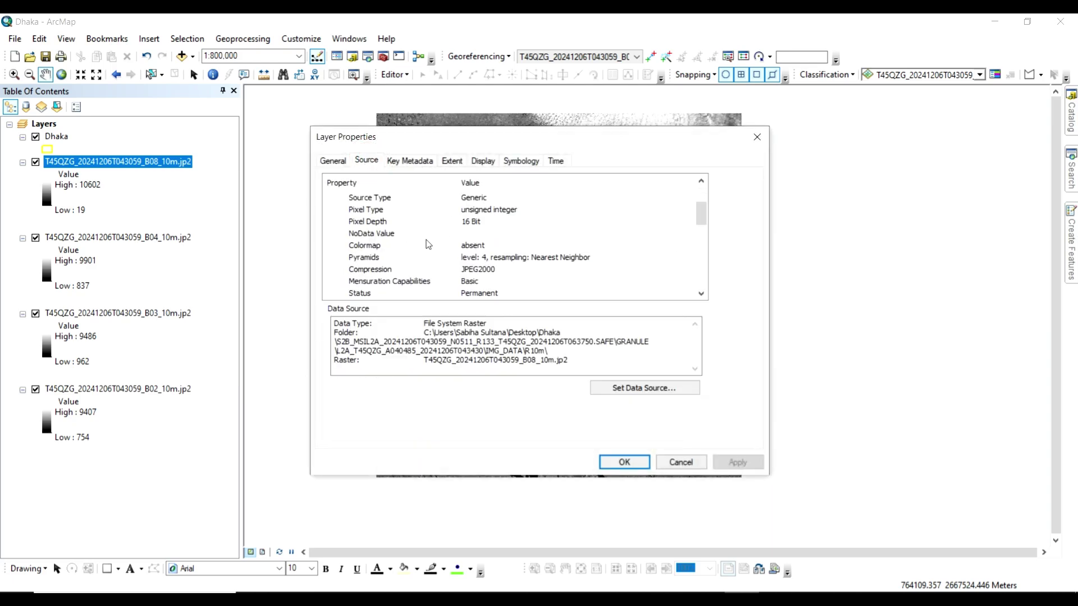
scroll(428, 244, down, 3)
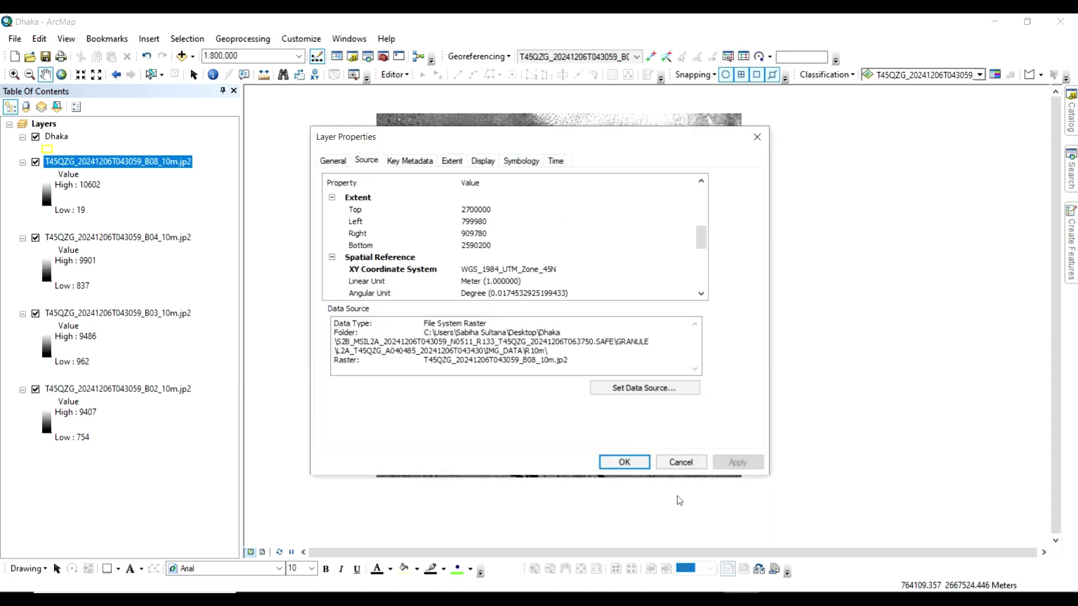
click(681, 462)
Check the Dhaka layer's projected coordinate system in its source properties and close them without changes
right_click(56, 136)
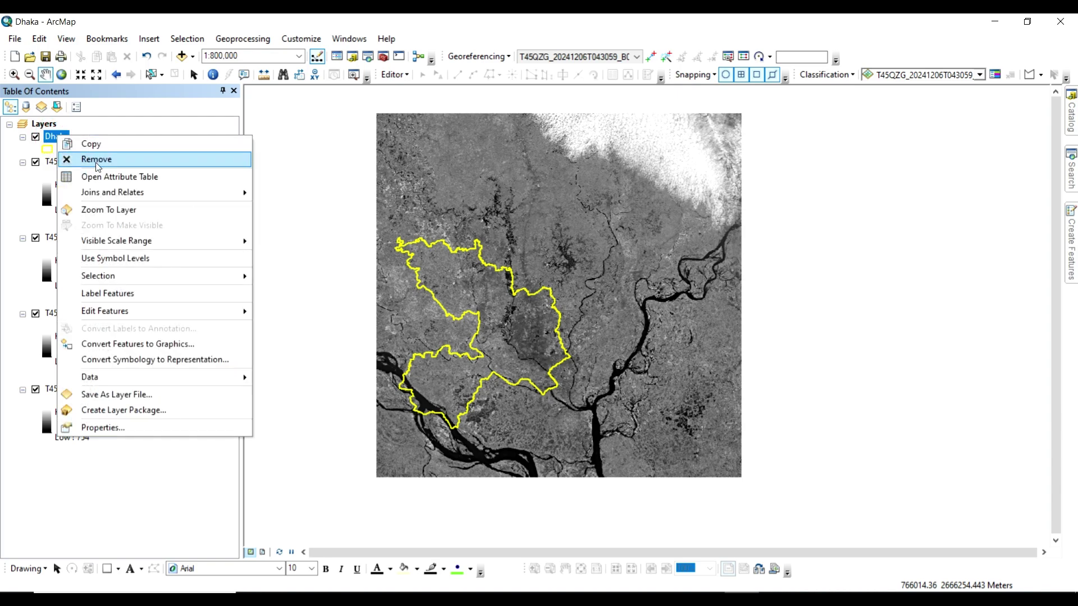
click(103, 427)
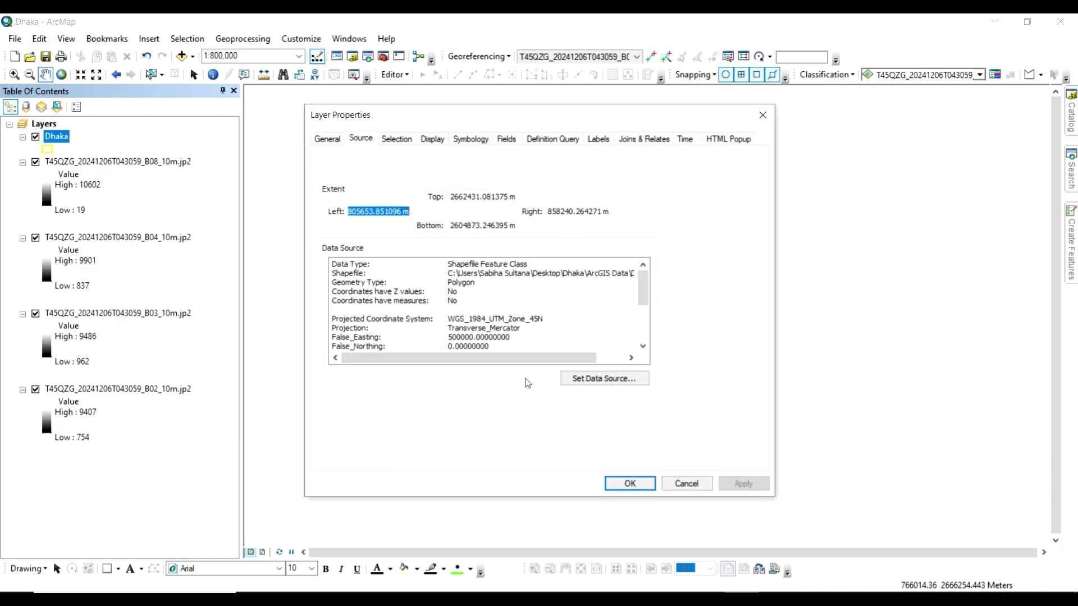
drag(448, 318, 539, 320)
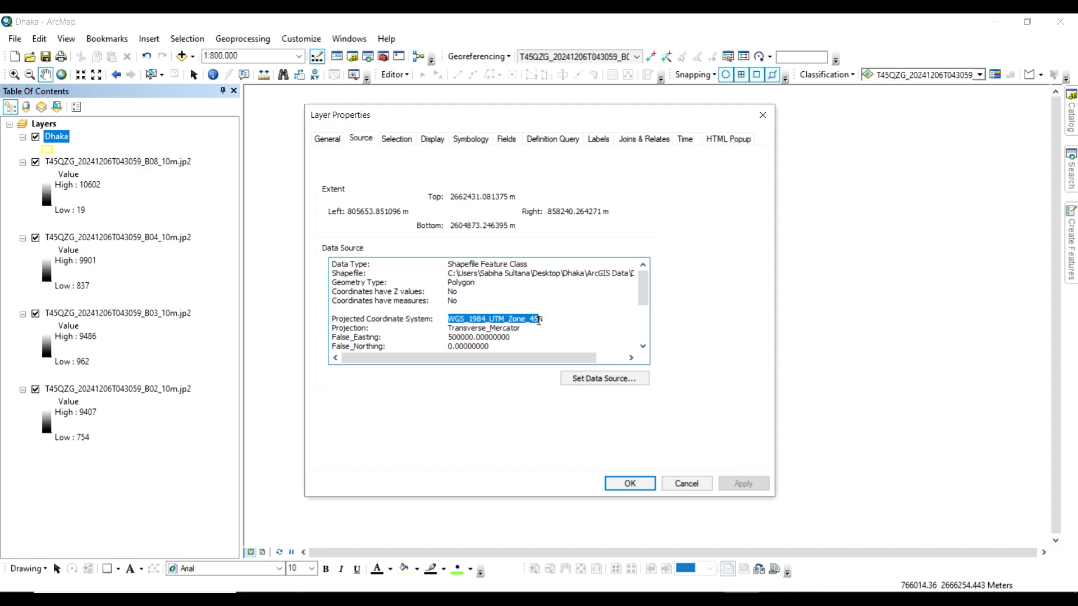
click(681, 481)
Open the Extract by Mask tool from the earlier search results and move its dialog clear of the layer list
click(1071, 129)
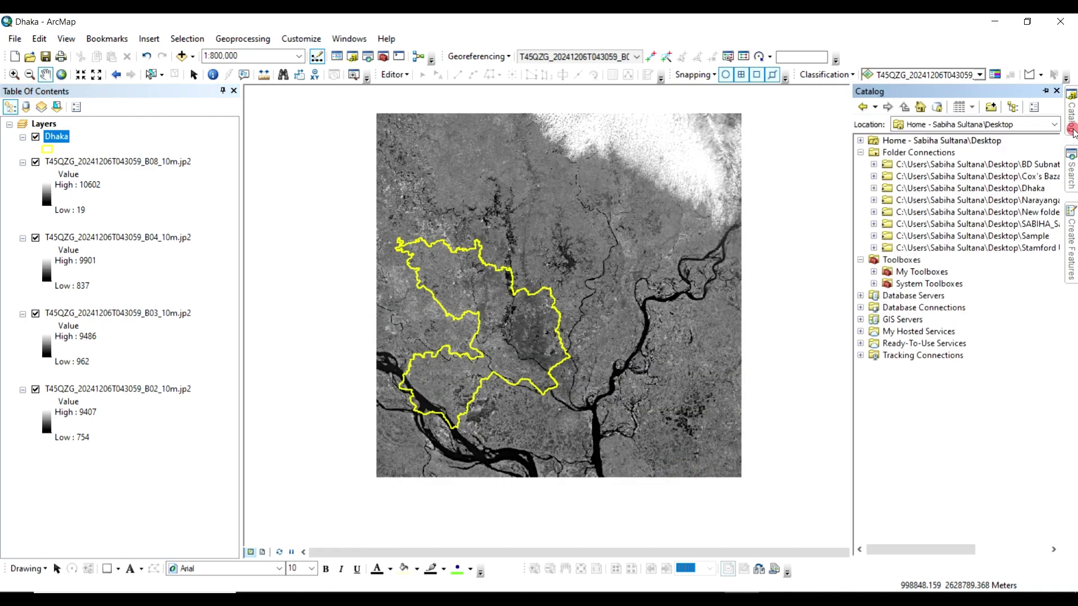
click(1071, 168)
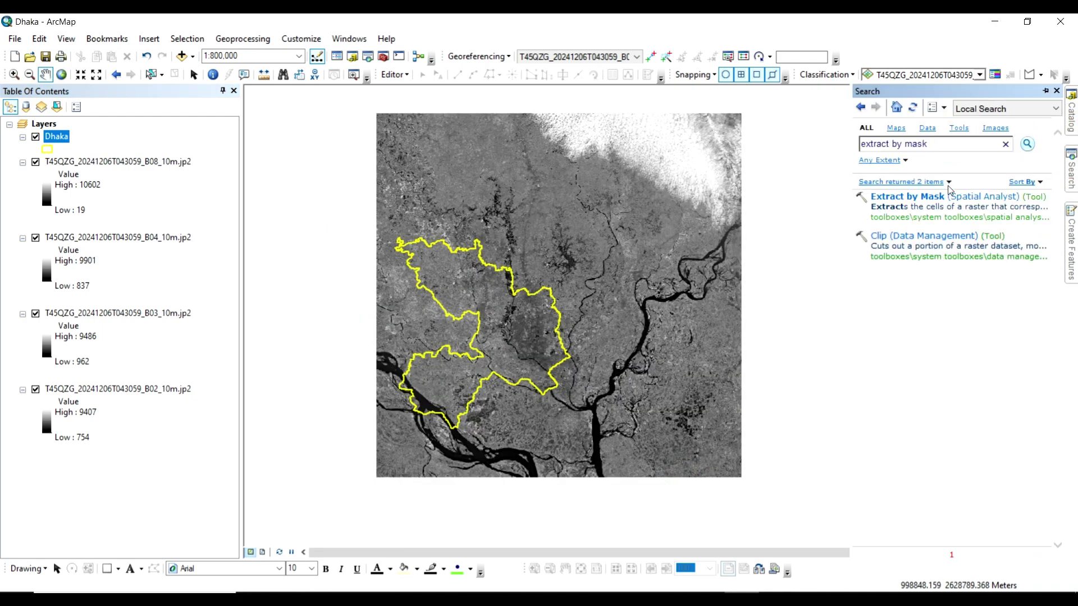
click(932, 196)
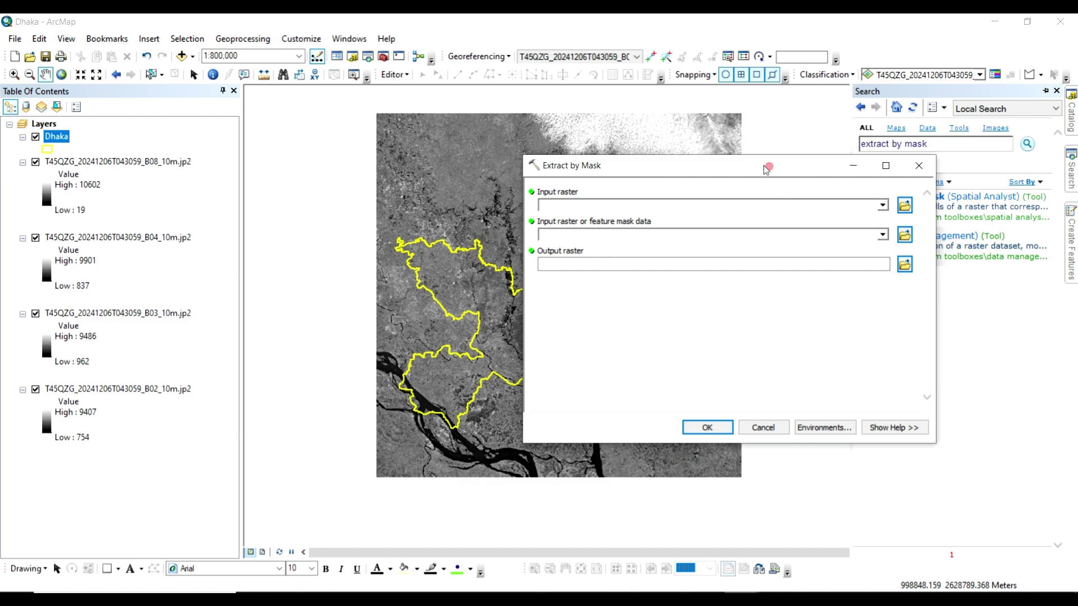
drag(763, 165, 641, 163)
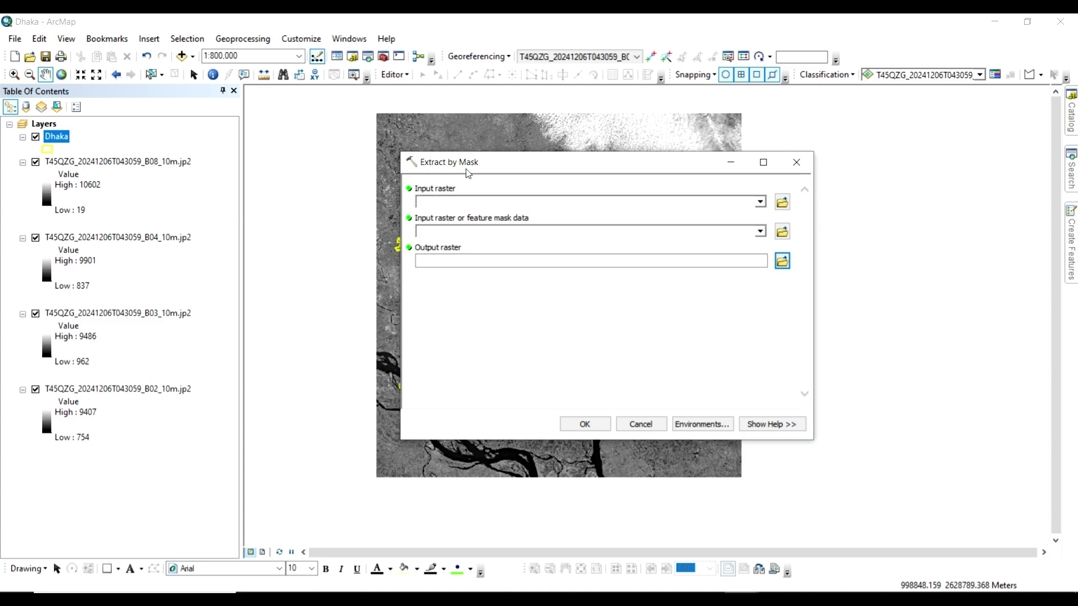
Review which bands the Sentinel-2 NDVI formula uses on the Sentinel Hub page in Chrome, and return to ArcMap
key(alt+Tab)
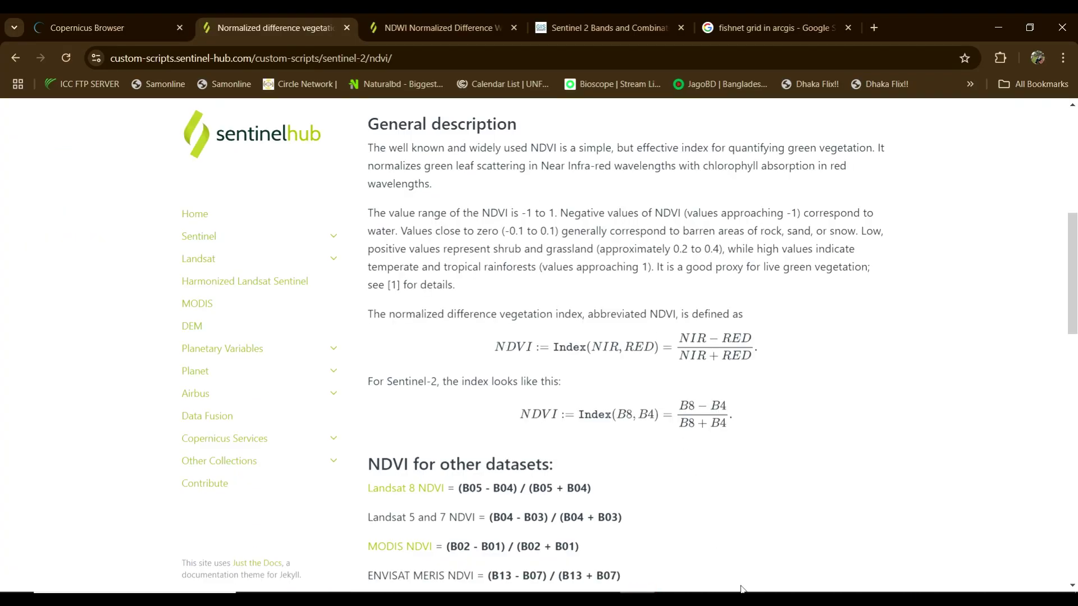
mouse_move(742, 598)
click(702, 570)
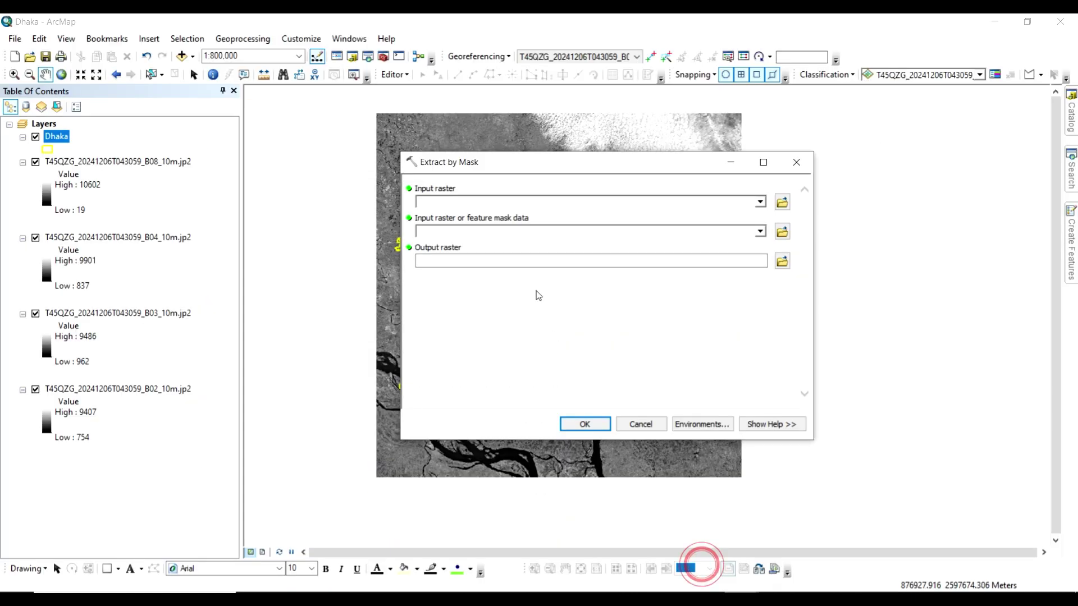
Set the Extract by Mask input raster to the B08 10 m band and the mask data to the Dhaka layer
click(760, 201)
click(562, 217)
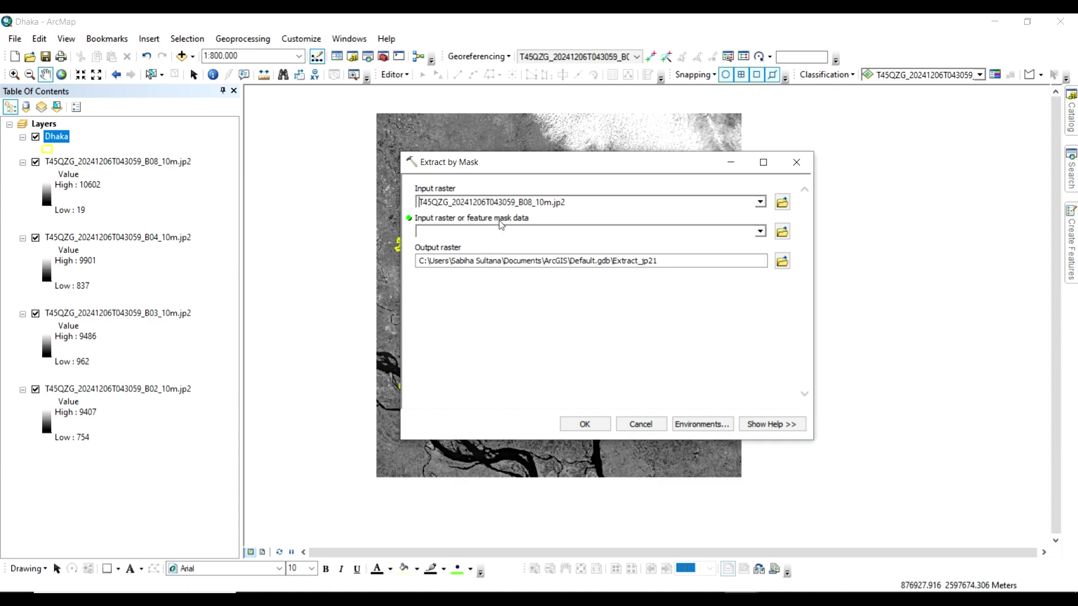
click(761, 232)
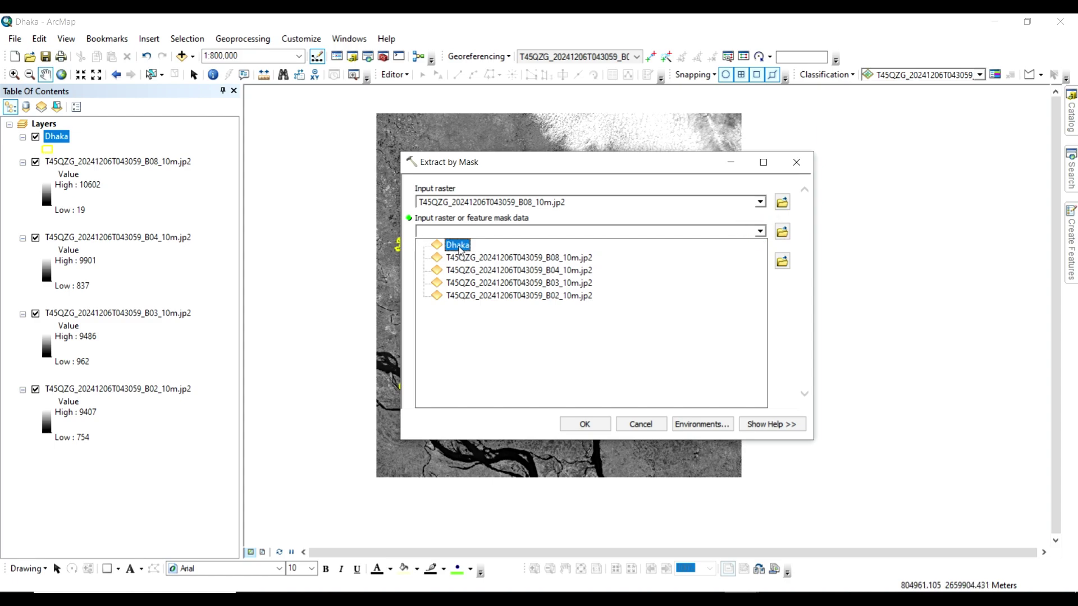
click(460, 247)
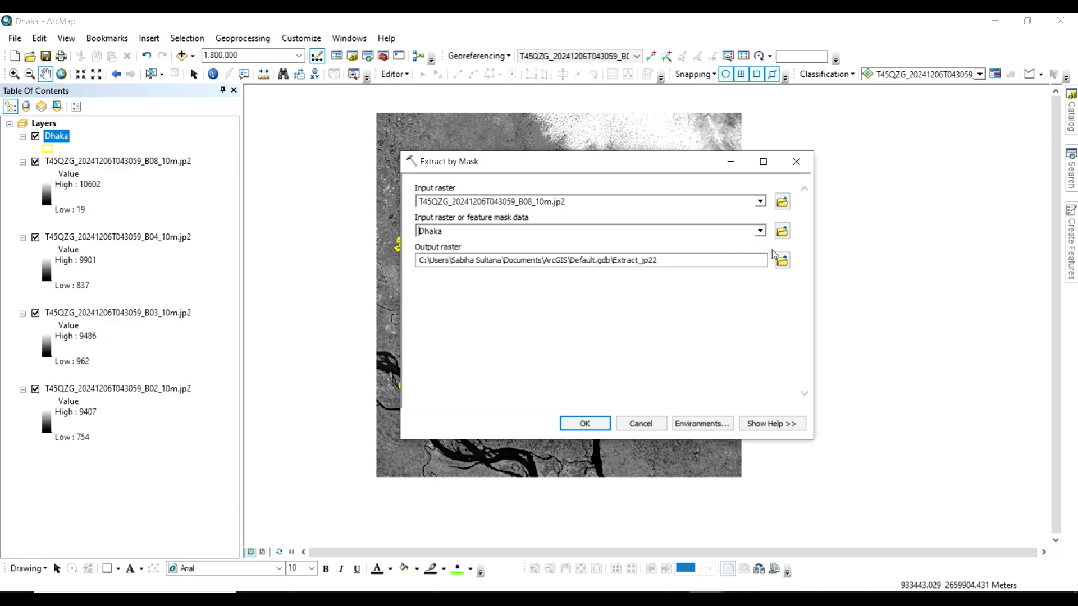
Save the output raster as B8 in the ArcGIS Data folder inside the Dhaka folder and run the extraction
click(782, 259)
click(573, 212)
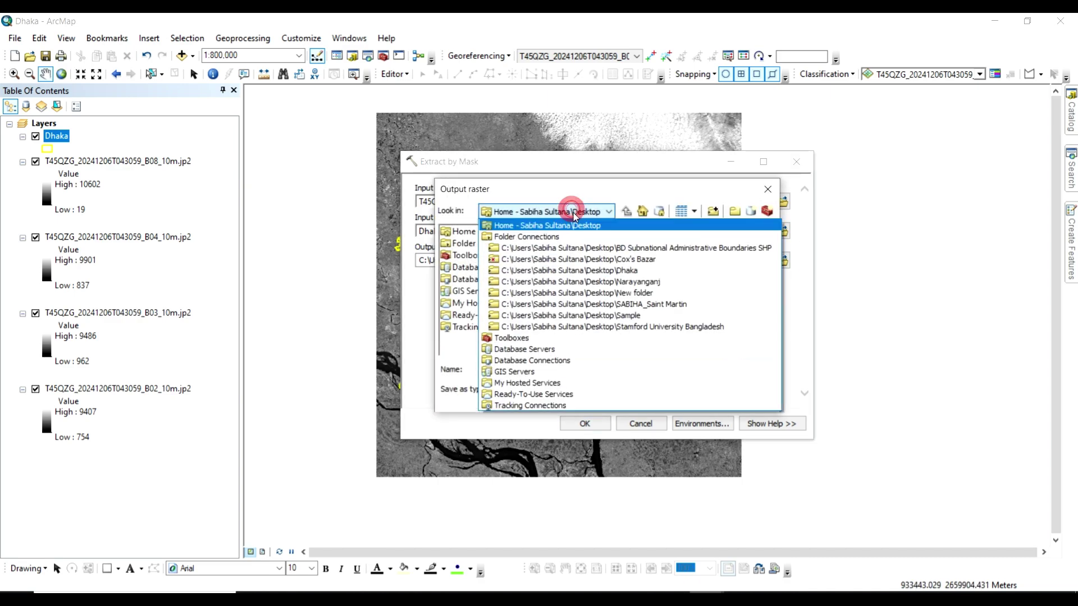
click(568, 233)
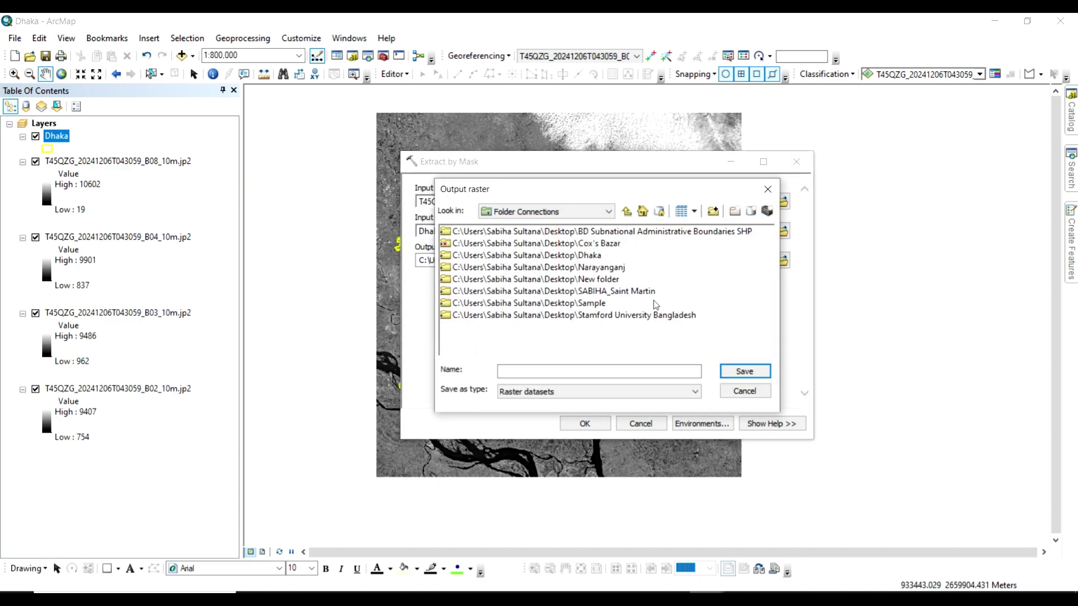
double_click(572, 257)
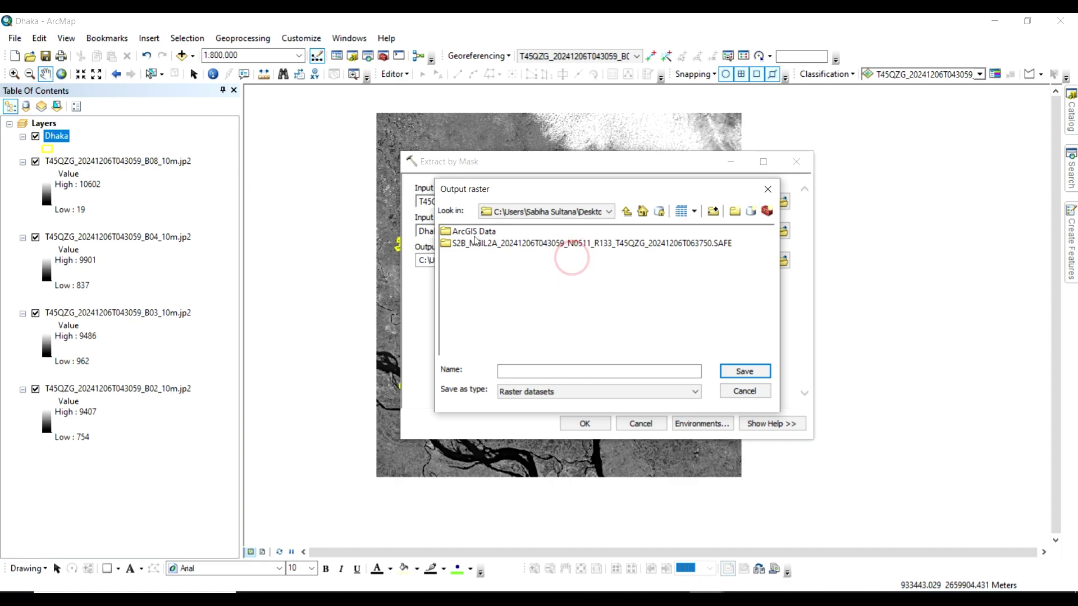
double_click(471, 231)
click(525, 369)
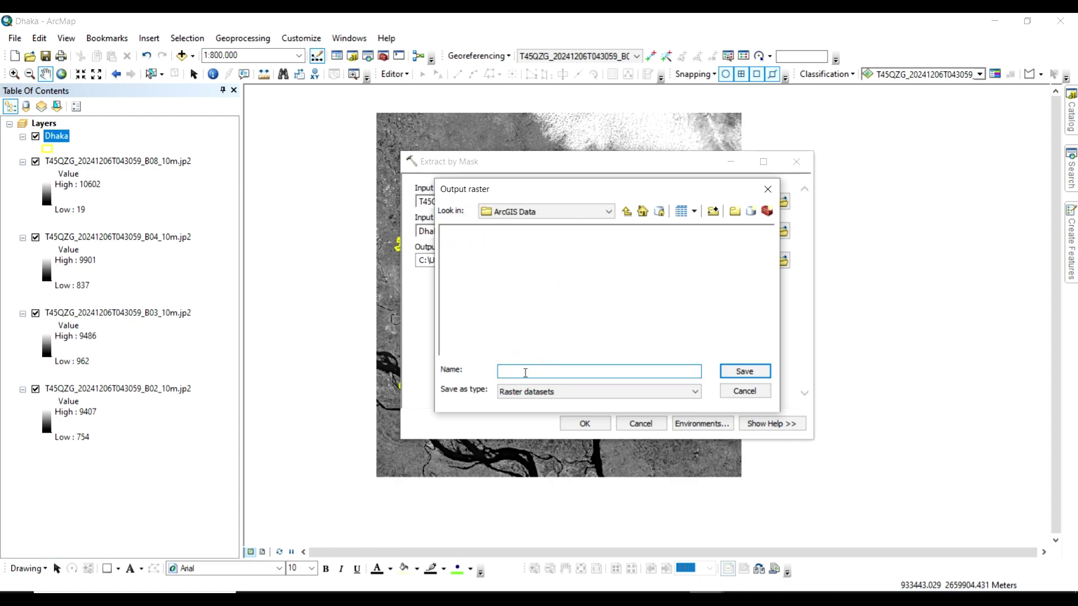
text(B8)
click(583, 392)
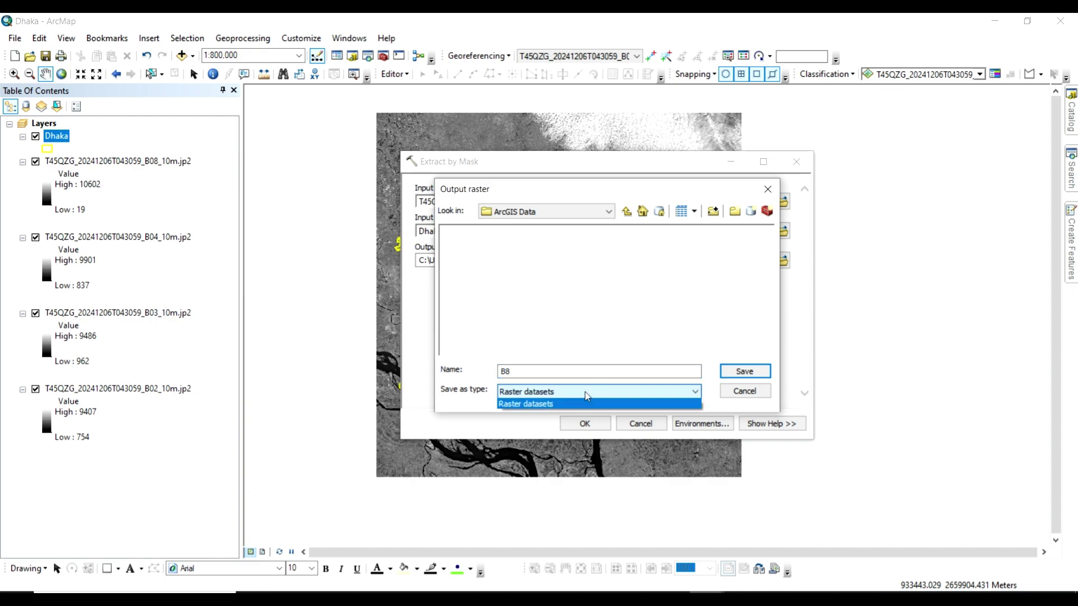
click(584, 391)
click(745, 371)
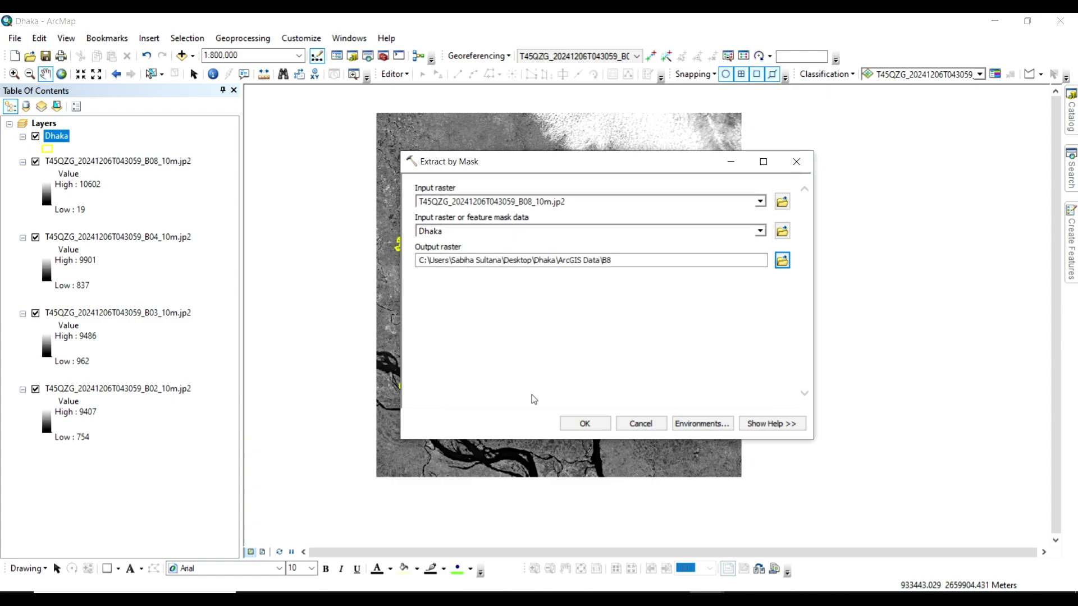
click(585, 424)
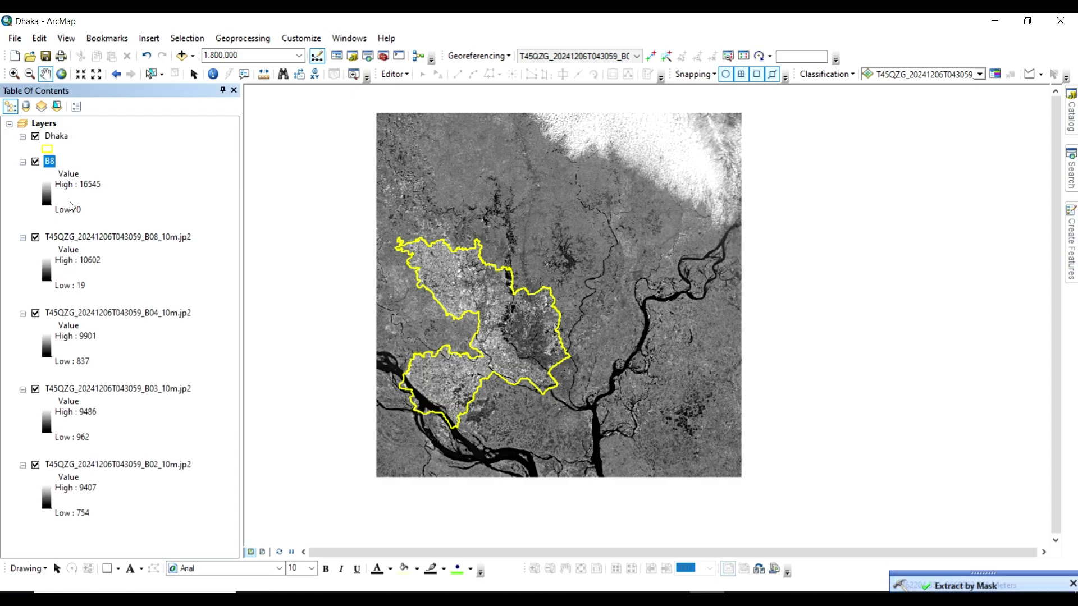
Hide the four original 10 m band layers and zoom the map to the clipped B8 layer
click(35, 237)
click(36, 313)
click(35, 389)
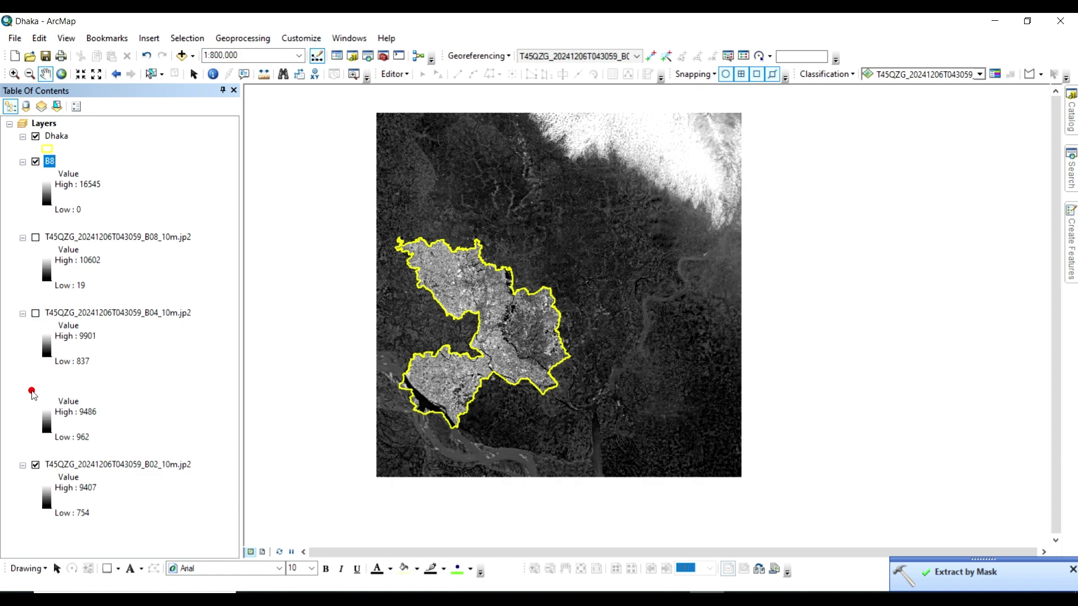
click(36, 465)
drag(427, 301, 502, 293)
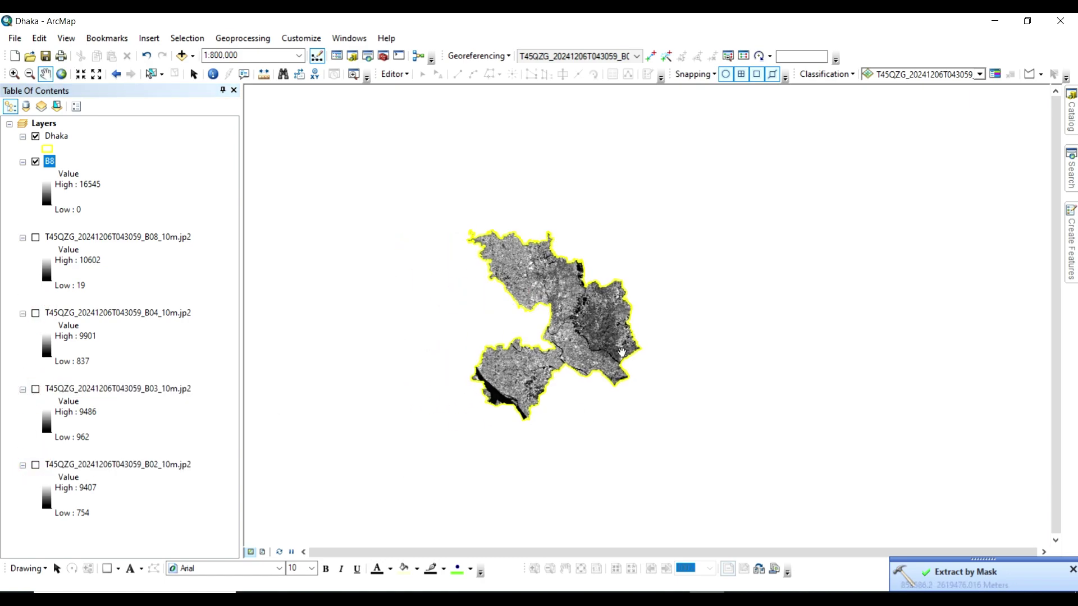
right_click(52, 162)
click(95, 235)
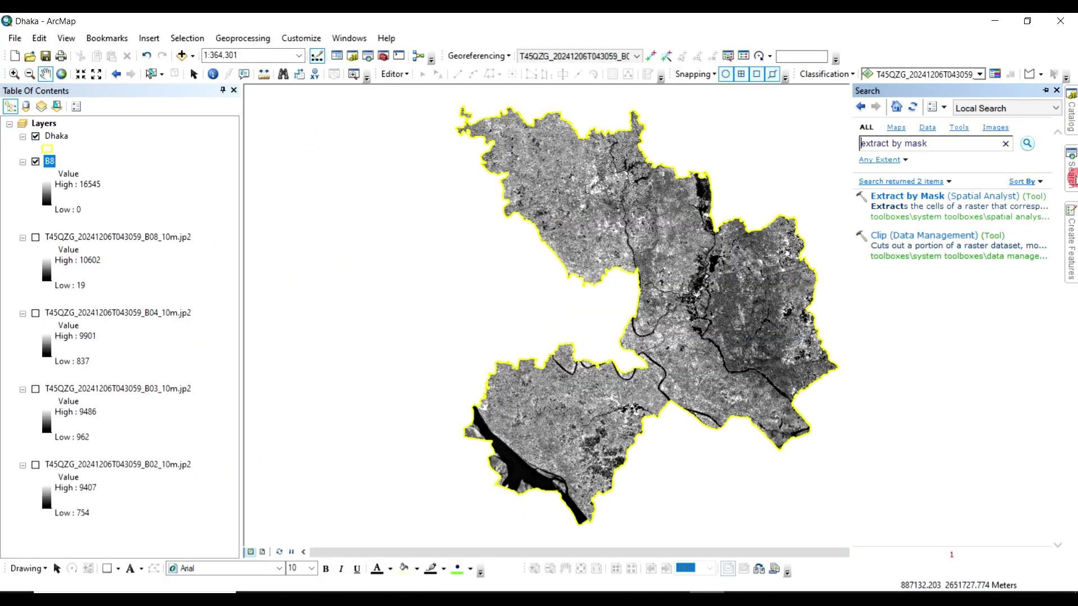
Reopen Extract by Mask with the B04 10 m band as input raster and Dhaka as mask data
click(921, 201)
click(760, 201)
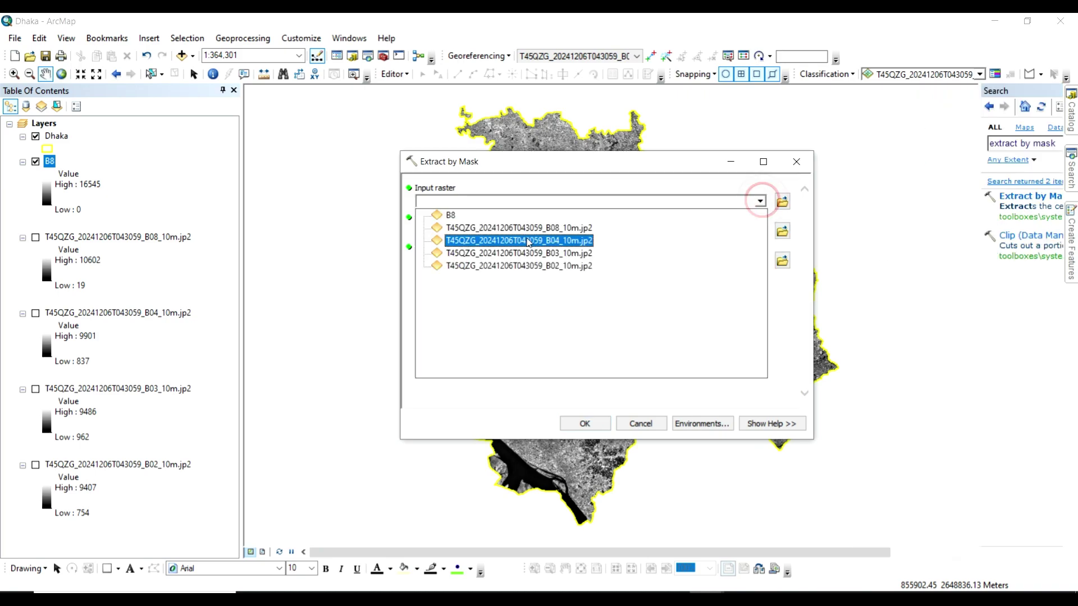
click(528, 241)
click(760, 231)
click(456, 241)
Name the output raster B4 in the ArcGIS Data folder and run the extraction
click(782, 260)
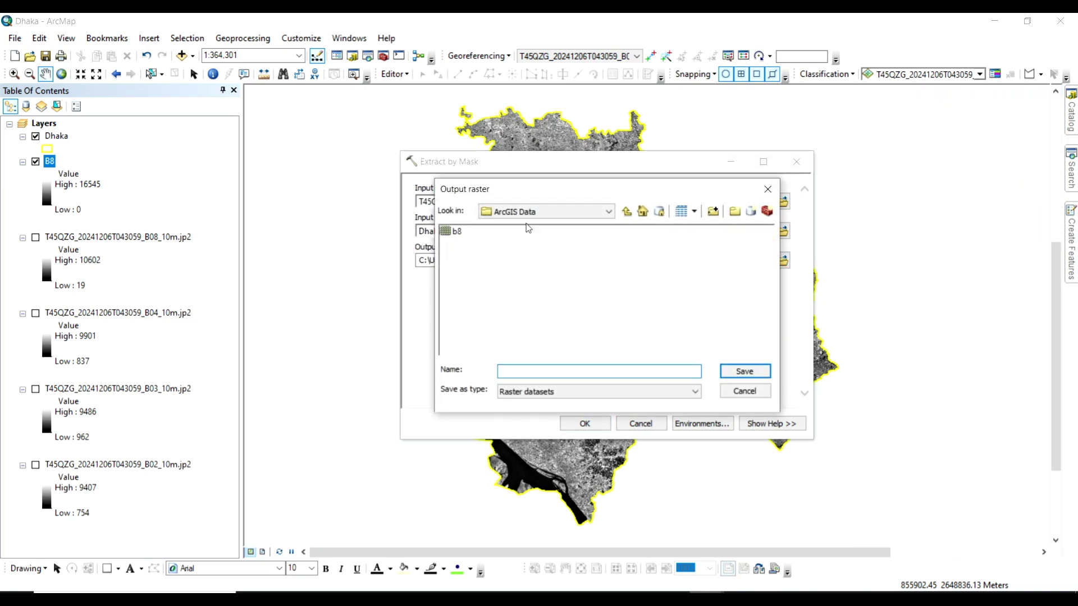
click(522, 373)
text(B4)
click(738, 372)
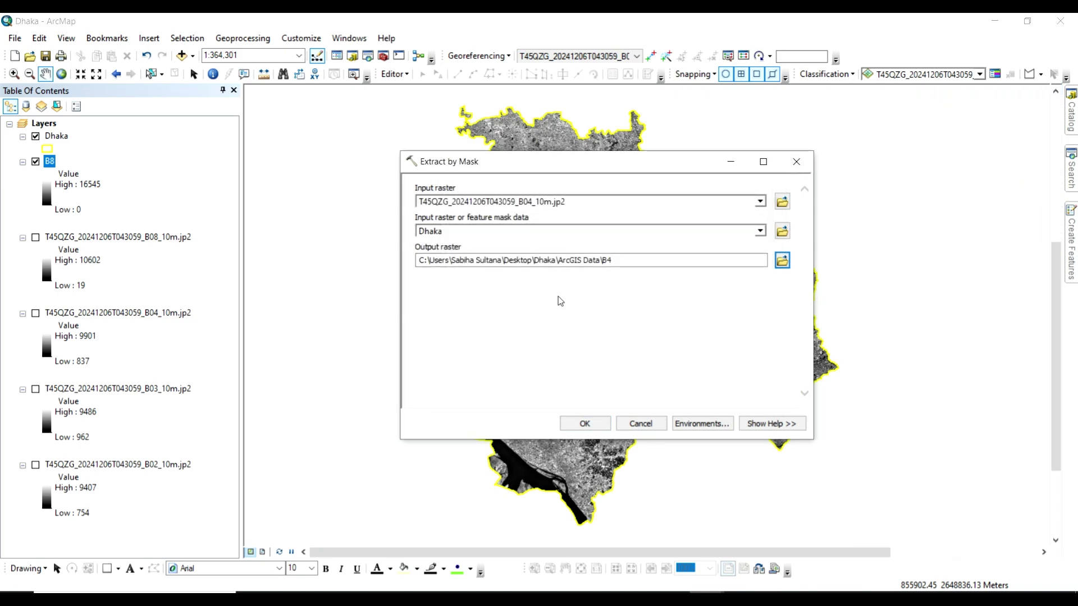
click(597, 423)
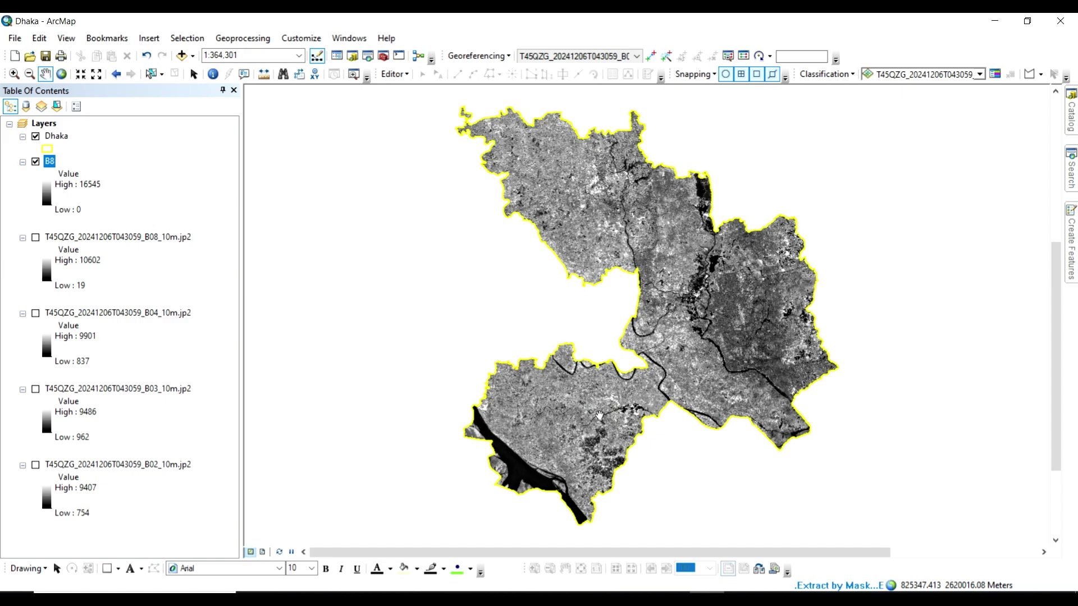
Check the Sentinel-2 NDVI formula in Chrome, return to ArcMap and search the tools for "Raster calculation"
key(alt+Tab)
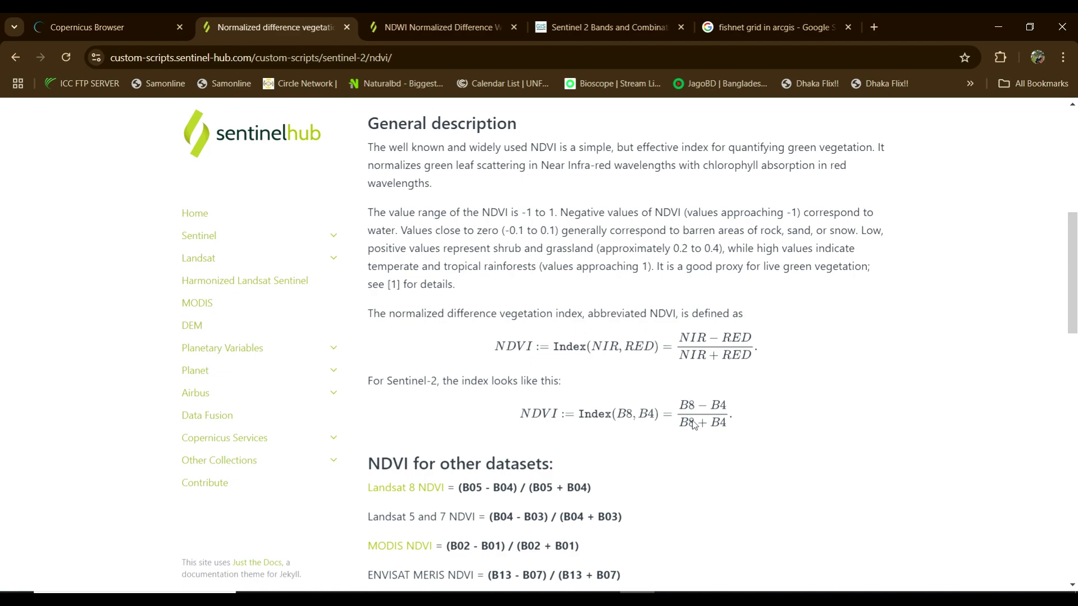
key(alt+Tab)
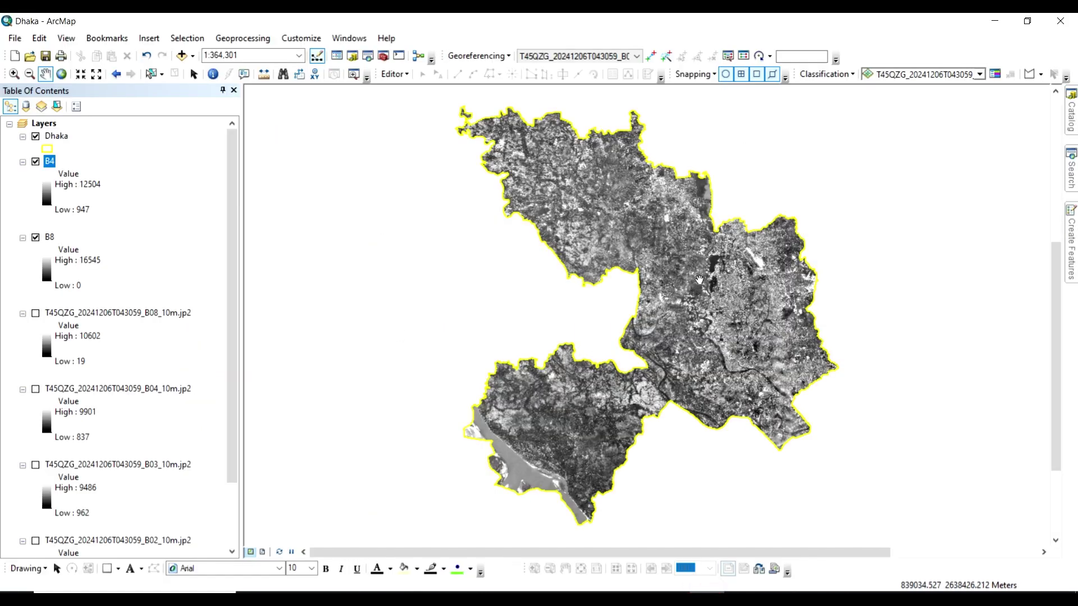
click(1071, 183)
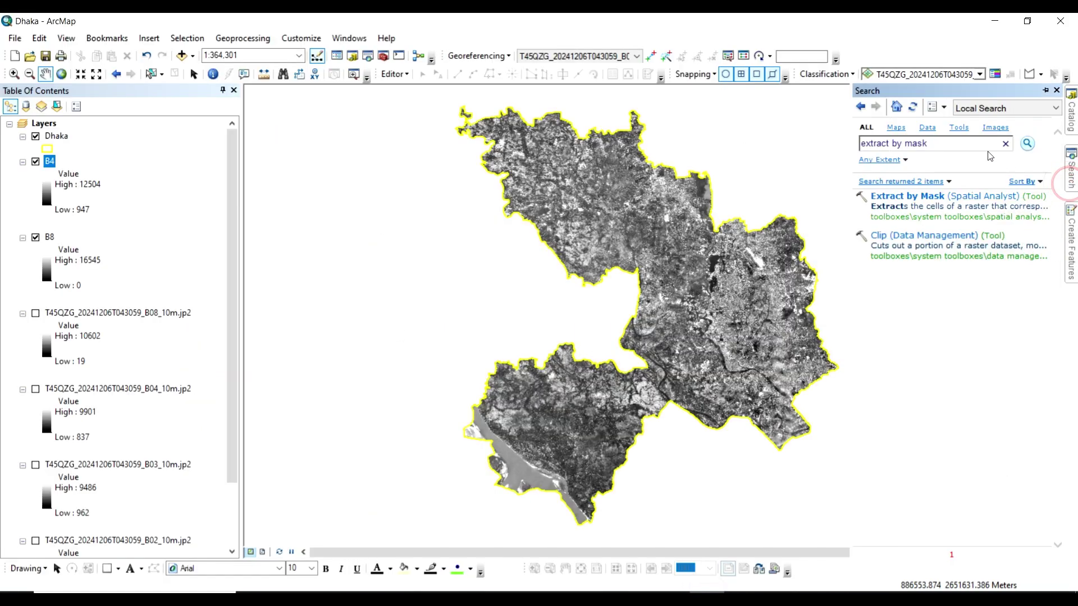
triple_click(978, 145)
key(BackSpace)
text(Ras)
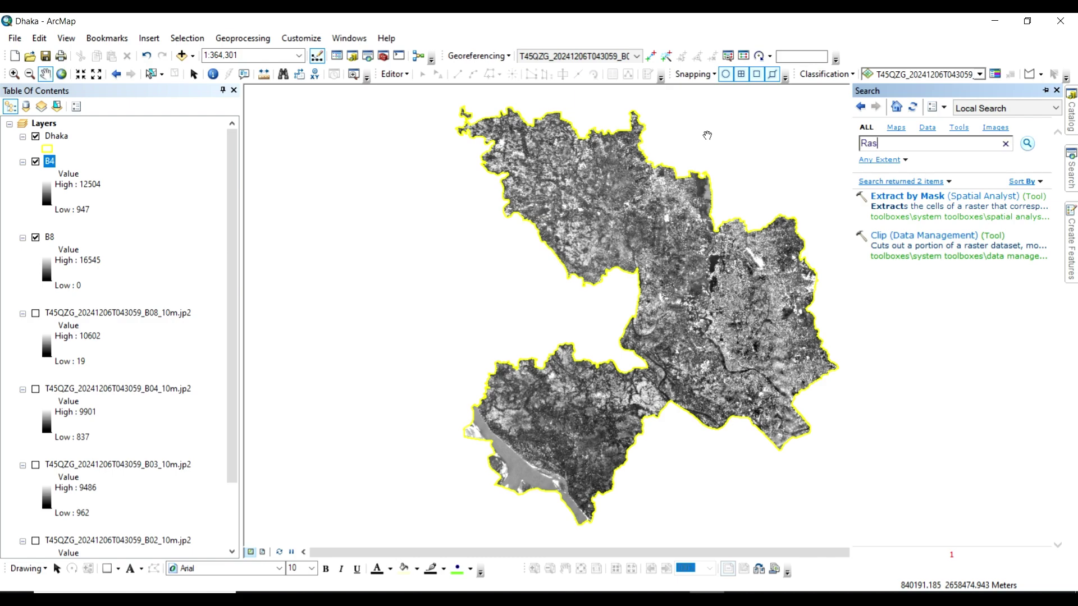
text(tar calculation)
key(Return)
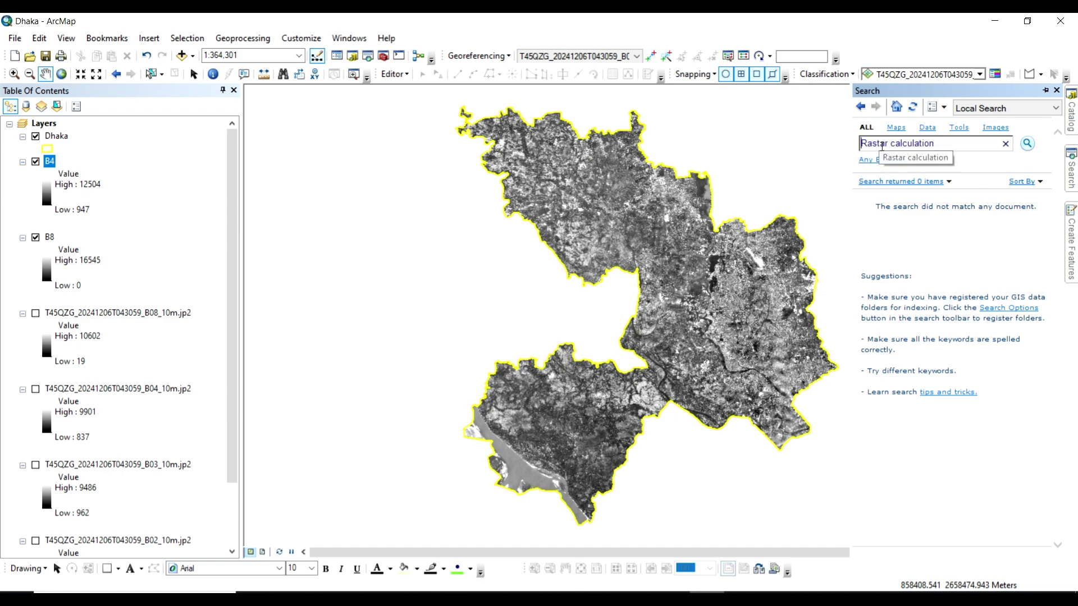
click(885, 145)
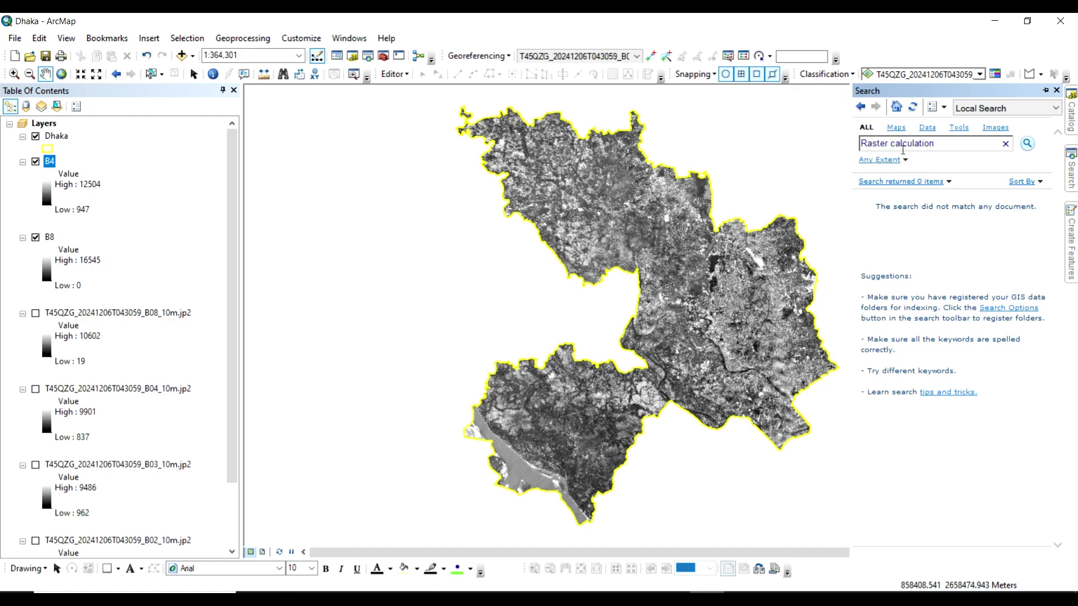
click(1026, 143)
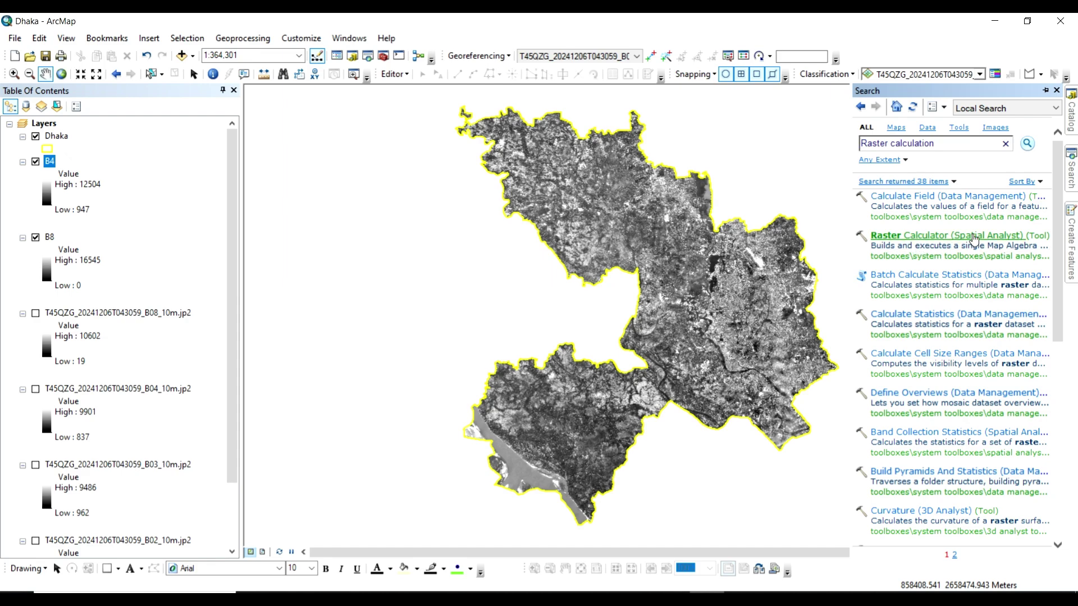
Locate Raster Calculator in the catalog under Spatial Analyst's Map Algebra, open it and move its dialog clear of the clipped map's eastern part
right_click(948, 239)
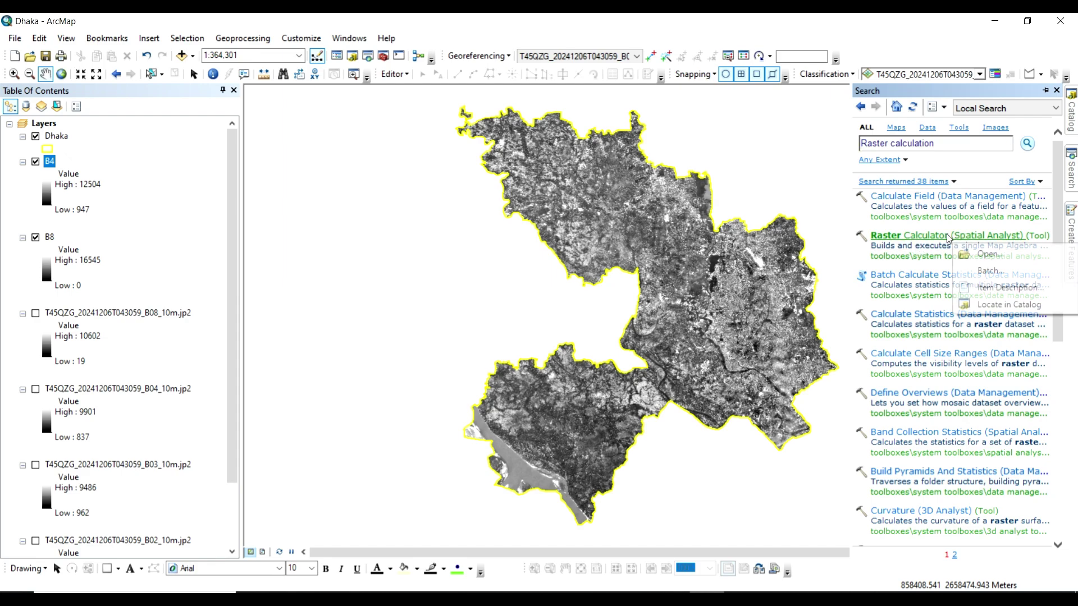
click(977, 303)
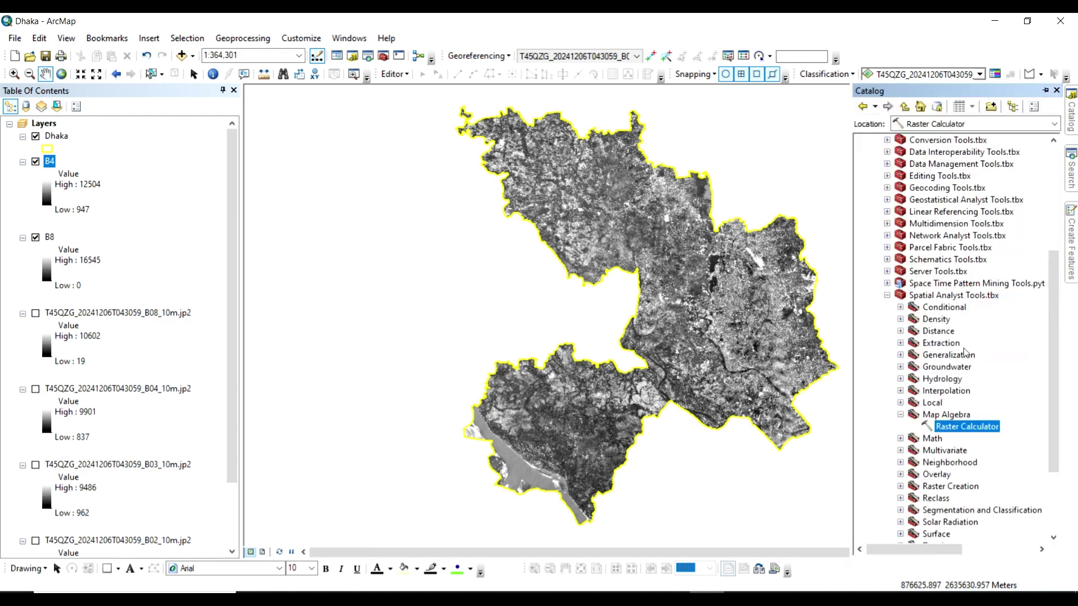
scroll(965, 352, up, 3)
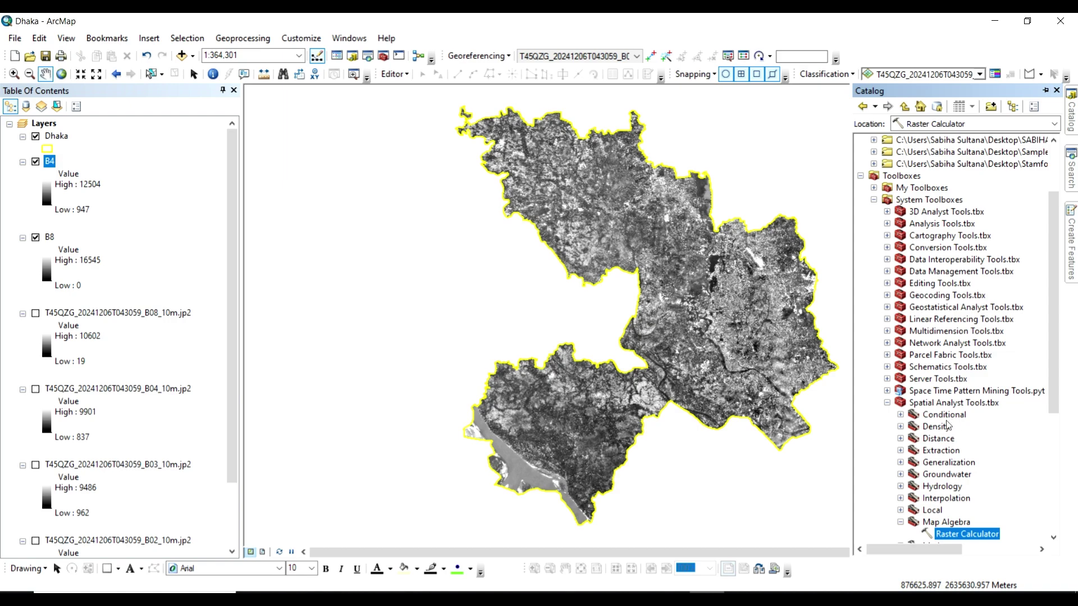
scroll(944, 408, down, 1)
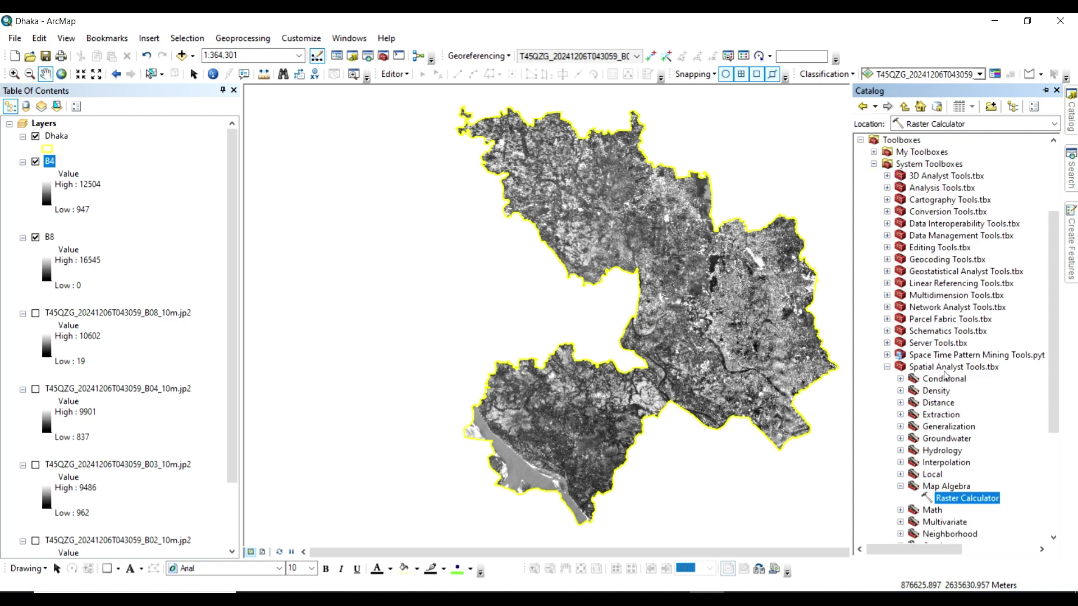
scroll(933, 469, down, 1)
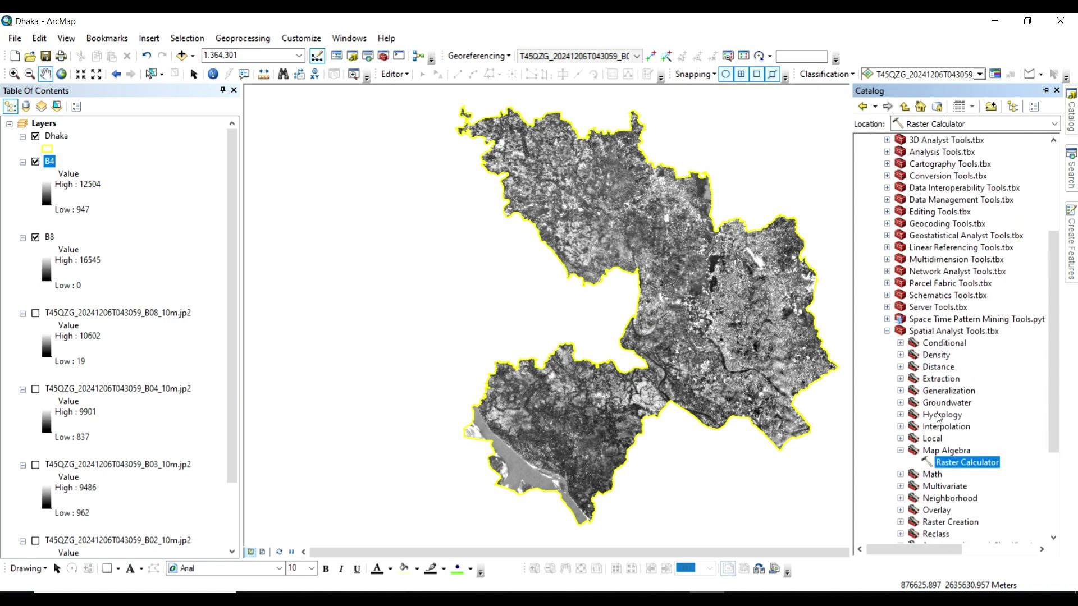
double_click(948, 465)
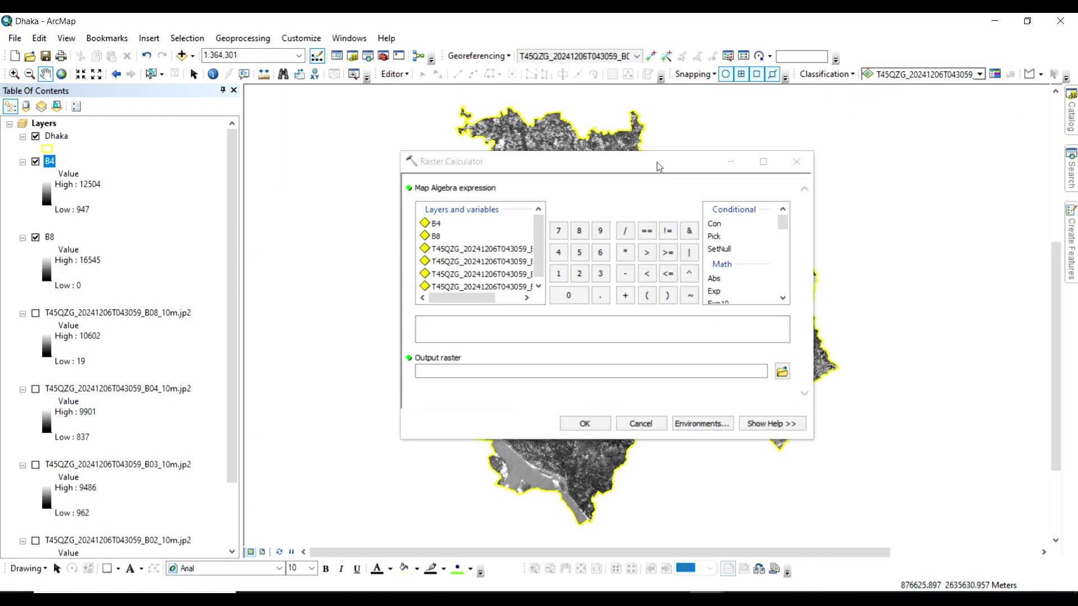
drag(660, 166, 576, 164)
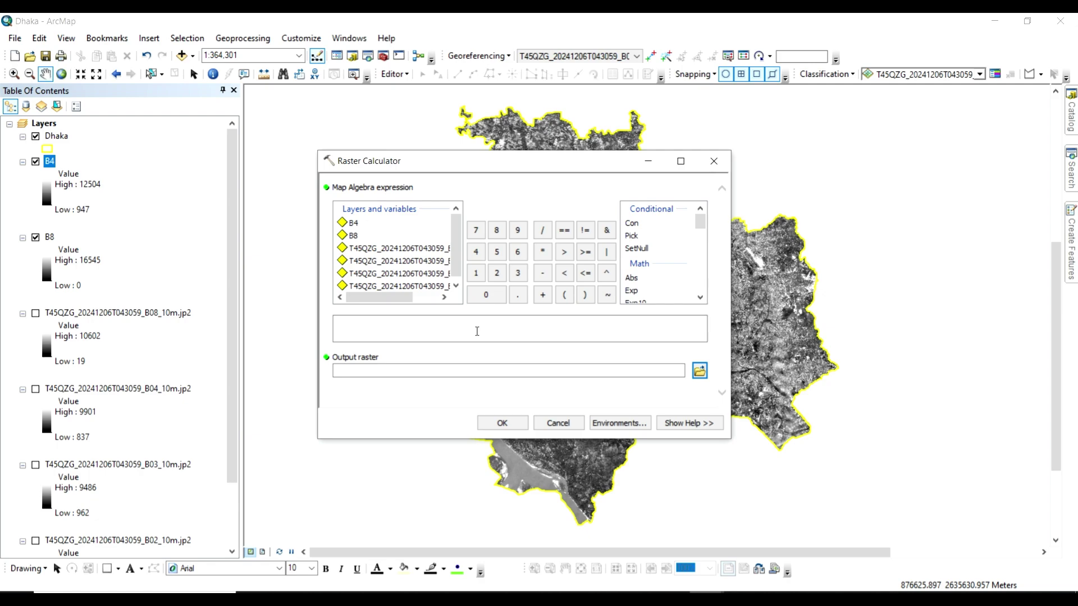
Build the NDVI numerator Float("B8" - "B4") in the map algebra expression, checking the formula in Chrome and returning to ArcMap
scroll(672, 264, down, 1)
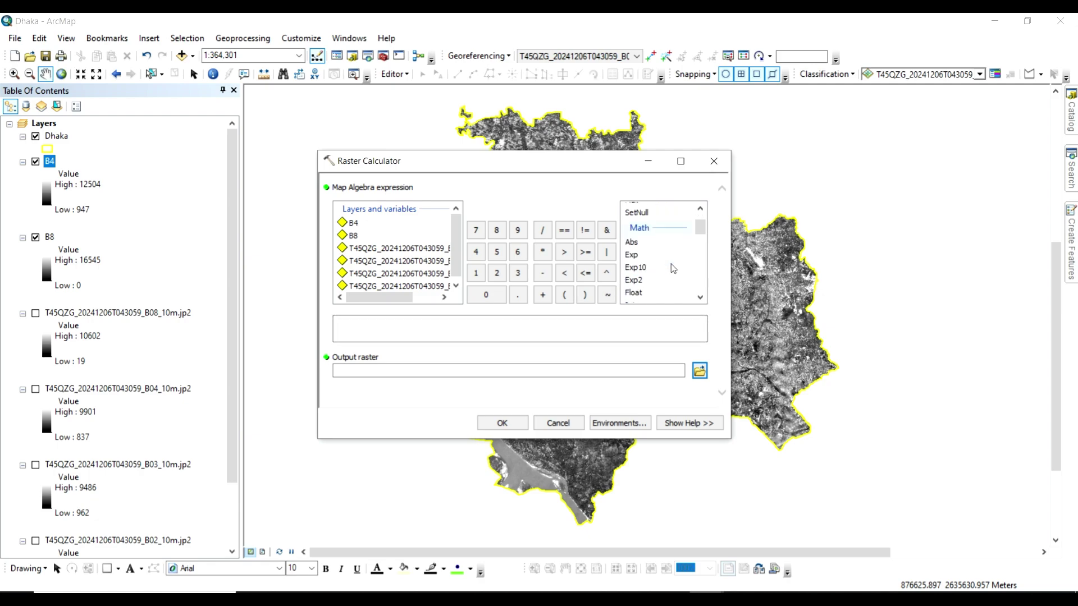
double_click(635, 293)
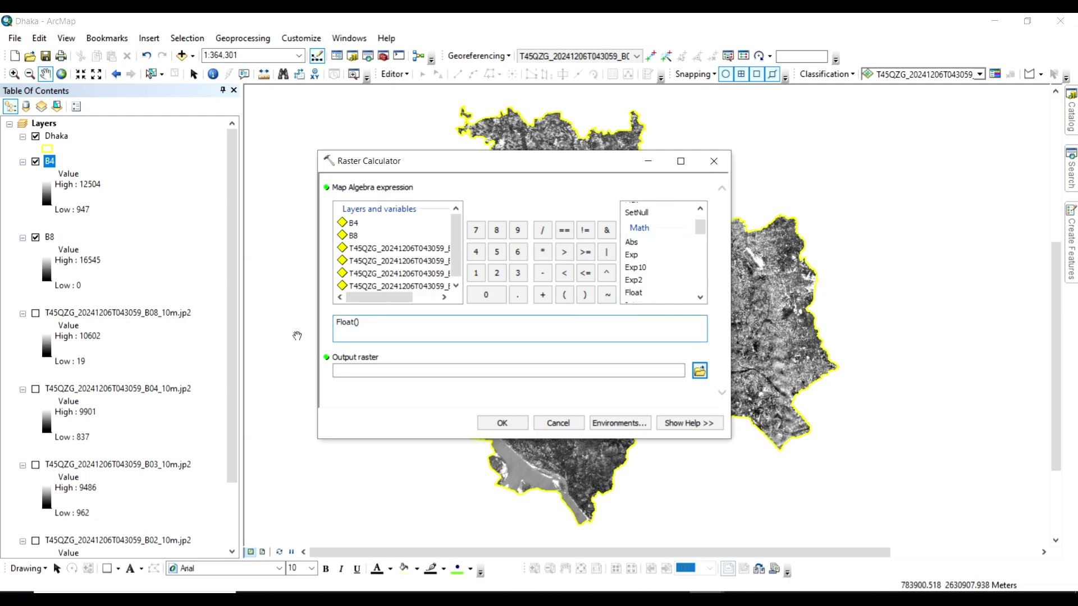
key(alt+Tab)
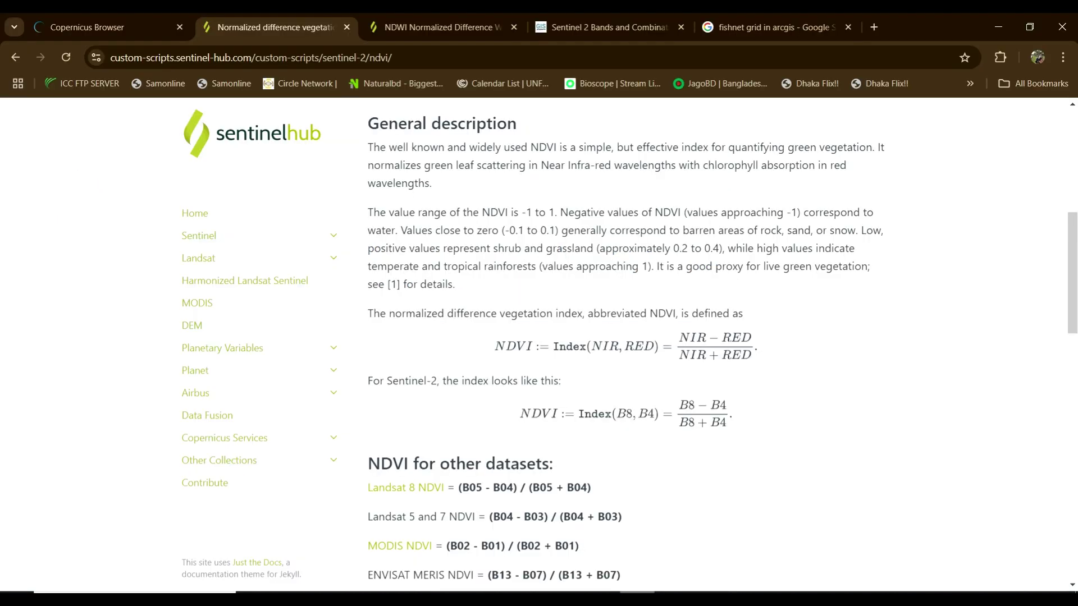
key(alt+Tab)
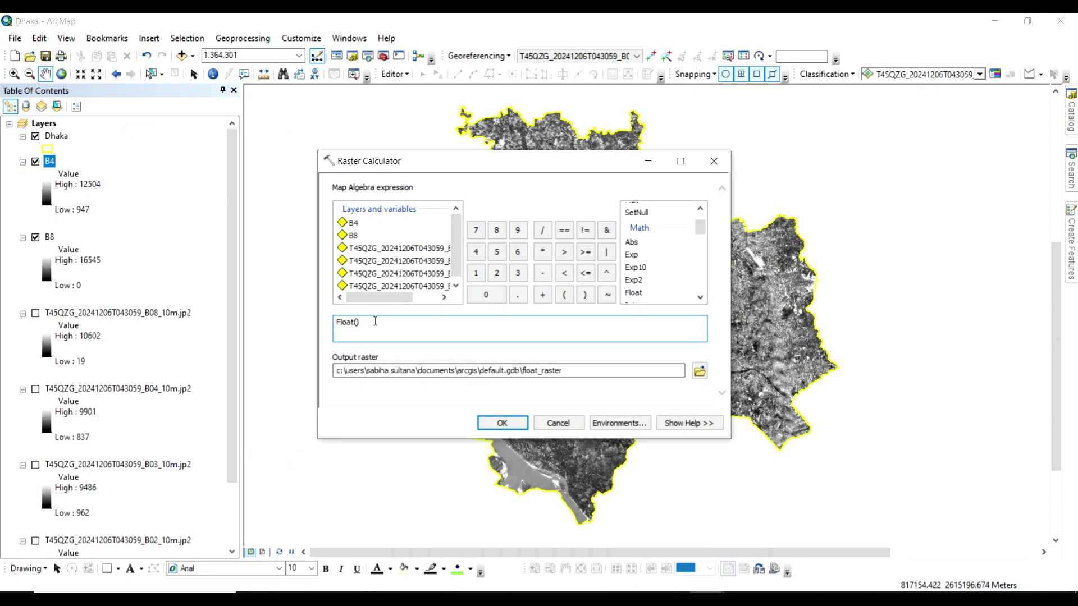
click(359, 326)
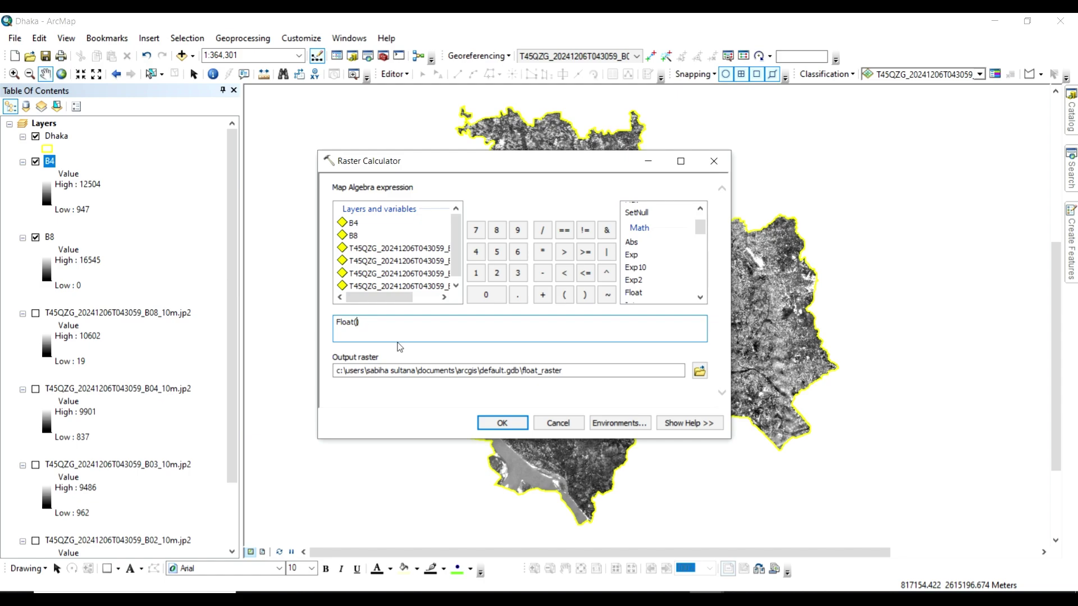
double_click(352, 237)
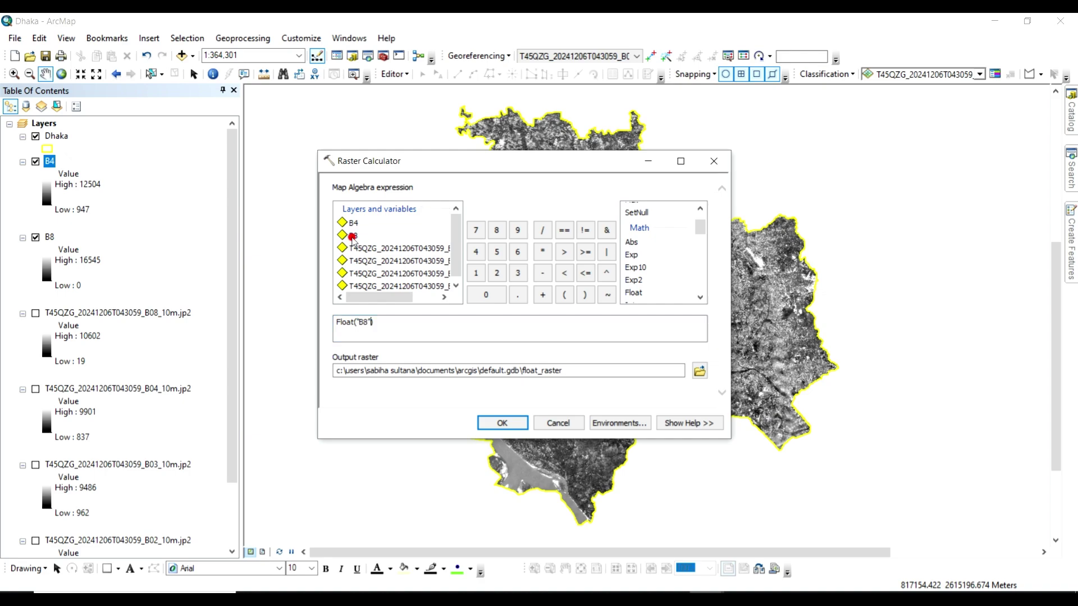
click(542, 273)
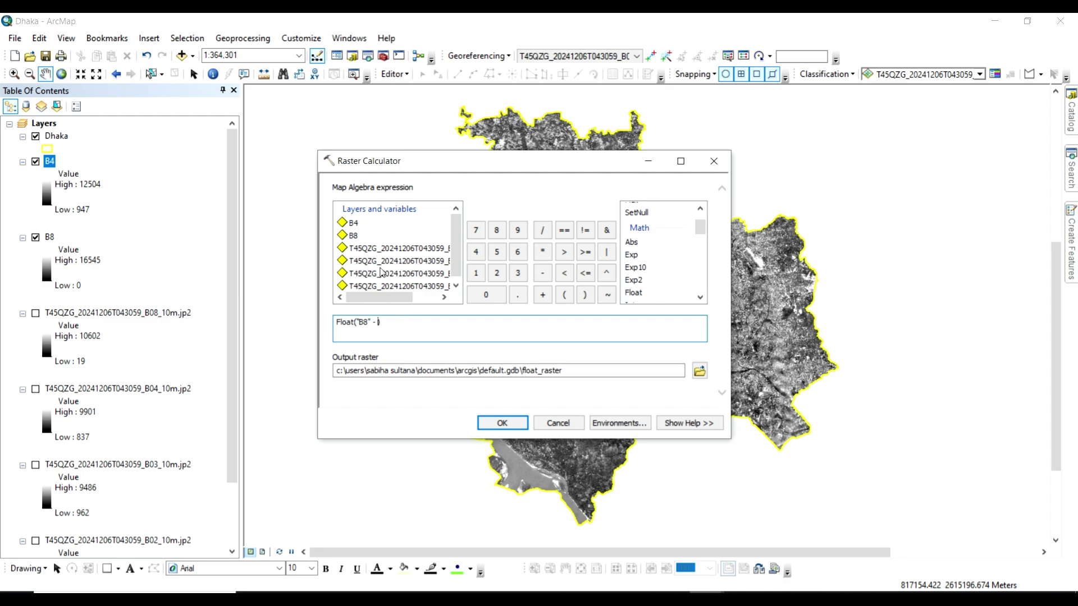
double_click(354, 224)
Complete the NDVI expression by dividing the numerator by Float("B8" + "B4")
click(542, 230)
double_click(632, 292)
double_click(353, 236)
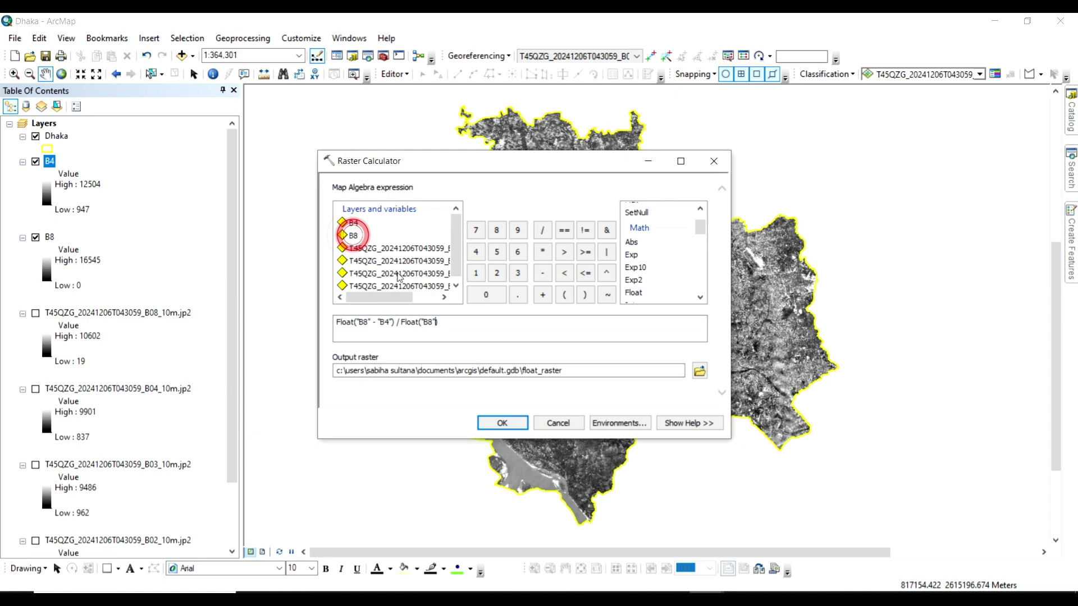
click(543, 295)
double_click(353, 223)
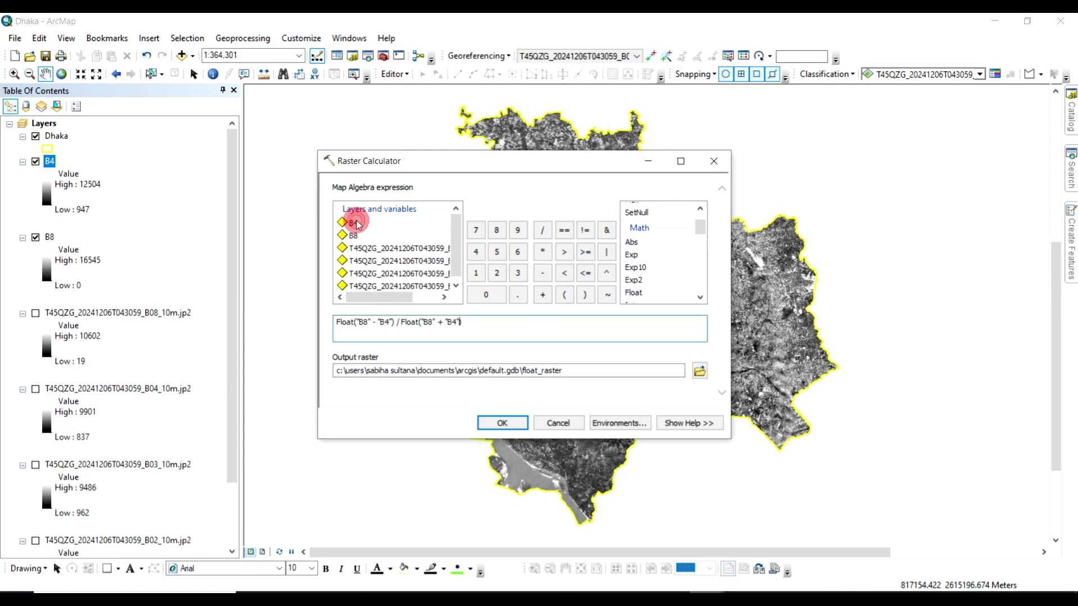
click(472, 320)
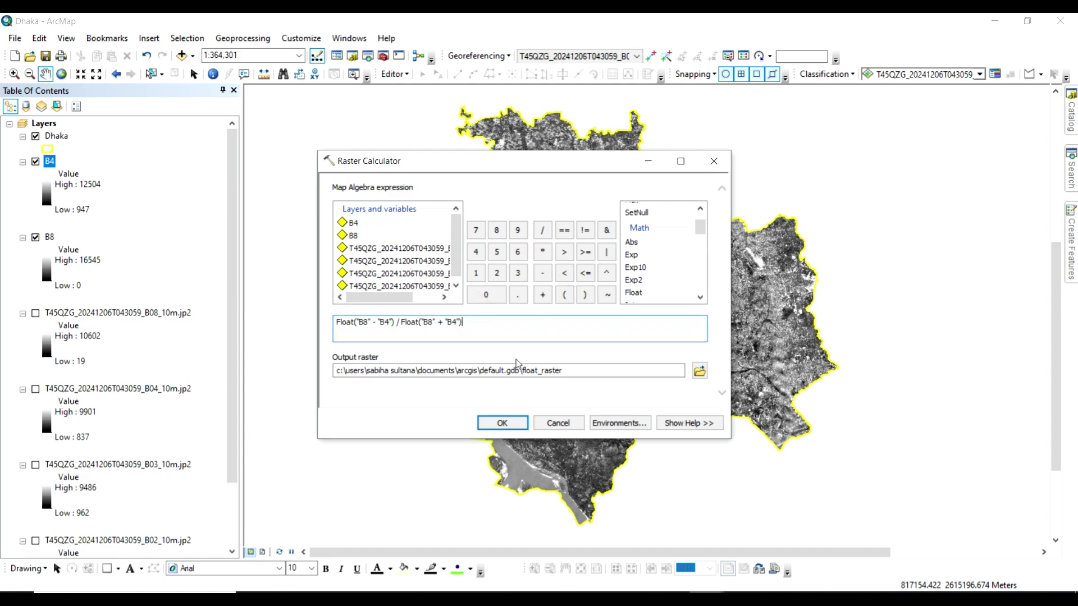
Name the output raster NDVI in the ArcGIS Data folder and run the raster calculation
click(700, 372)
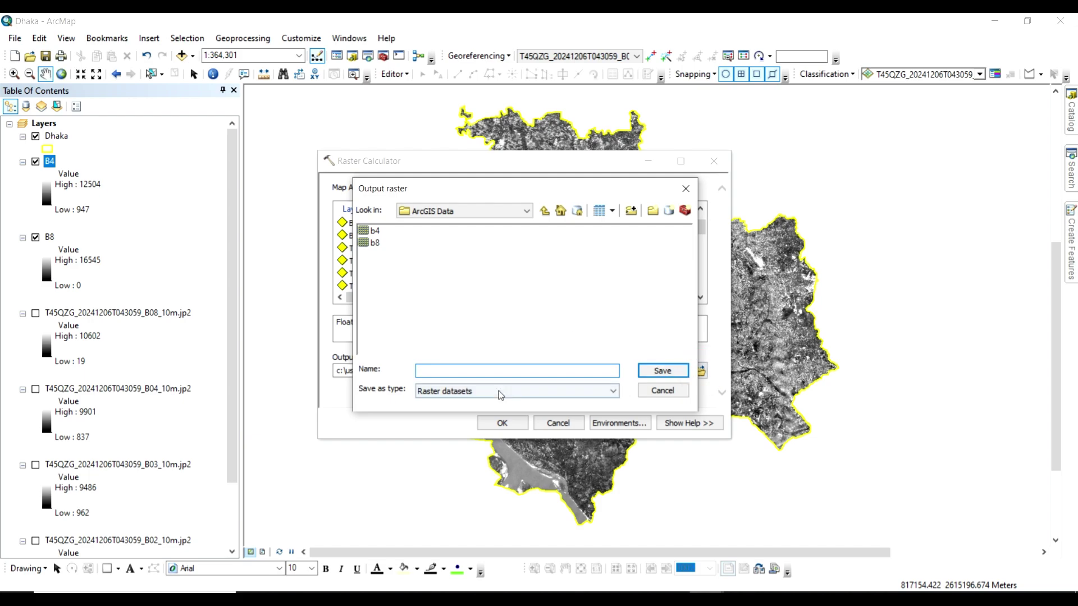
click(470, 374)
click(658, 373)
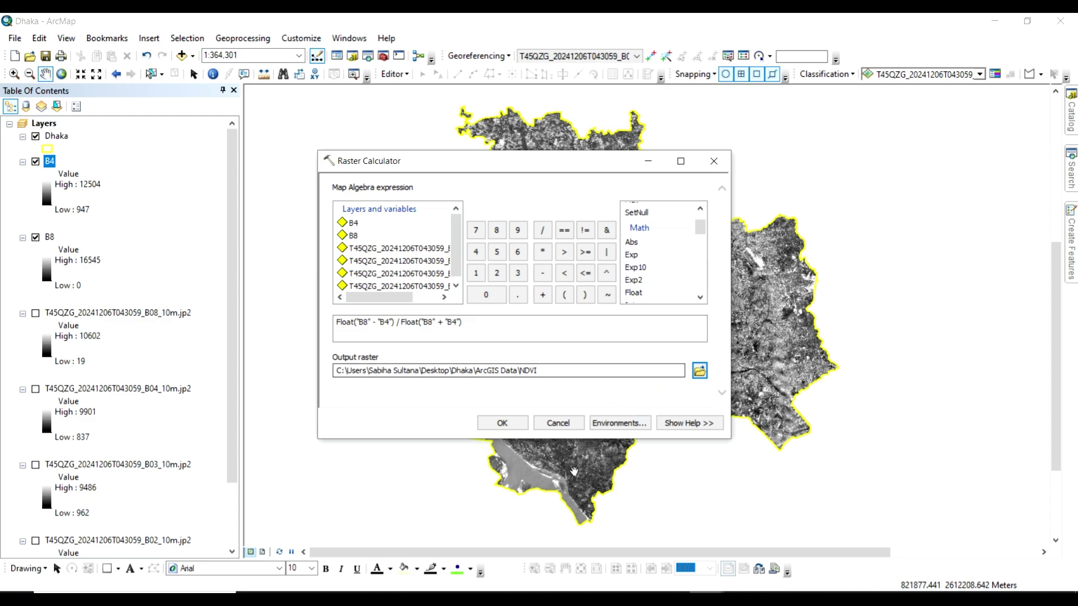
click(494, 424)
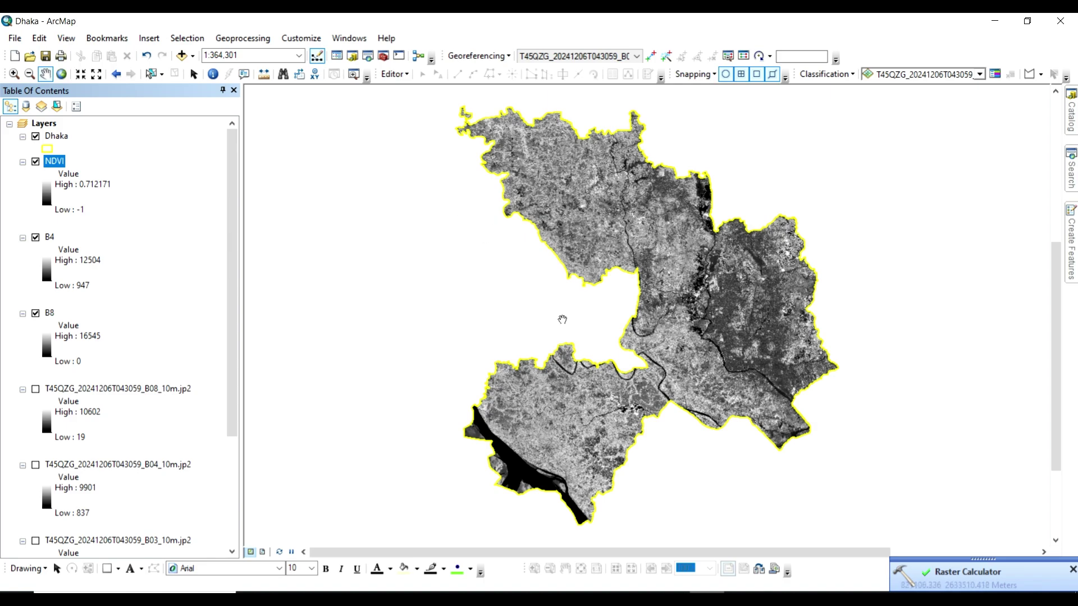
Switch to Chrome, look up the Sentinel-2 NDWI formula on the Sentinel Hub NDWI page, and return to ArcMap
click(637, 599)
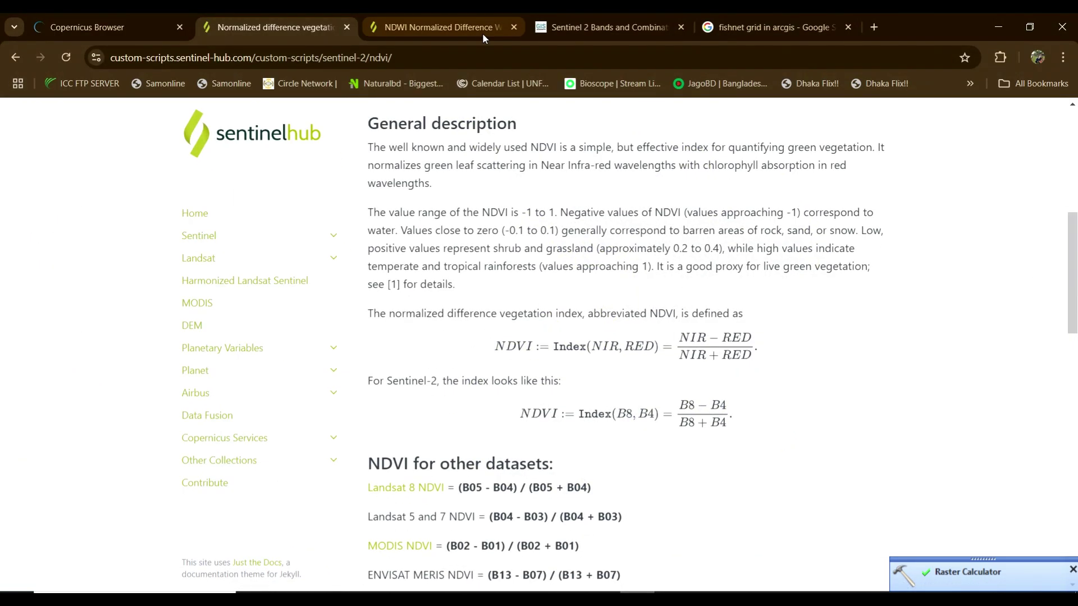
click(482, 32)
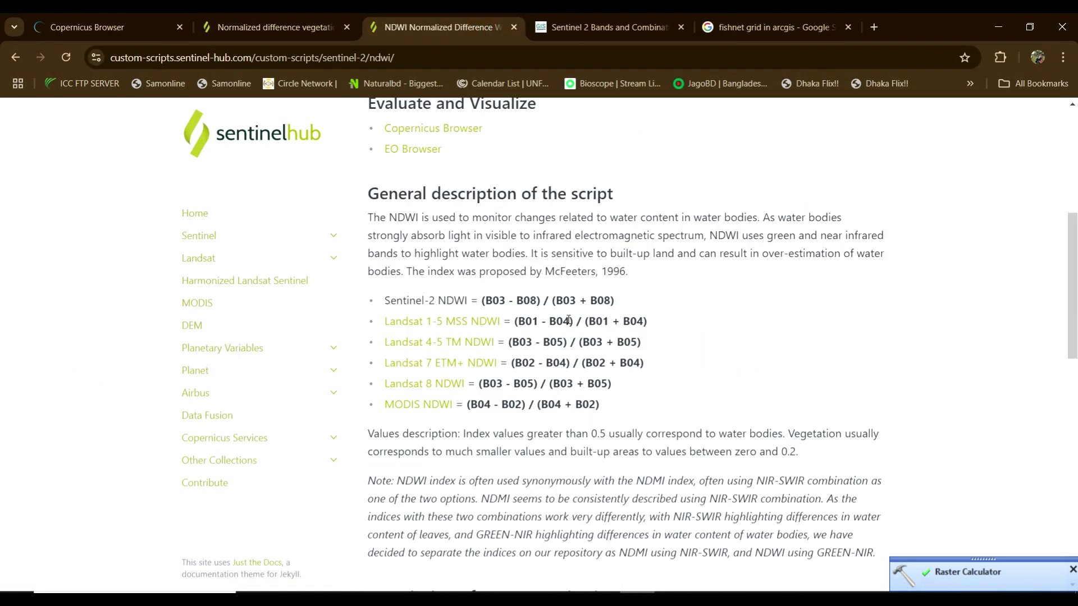
scroll(569, 319, up, 5)
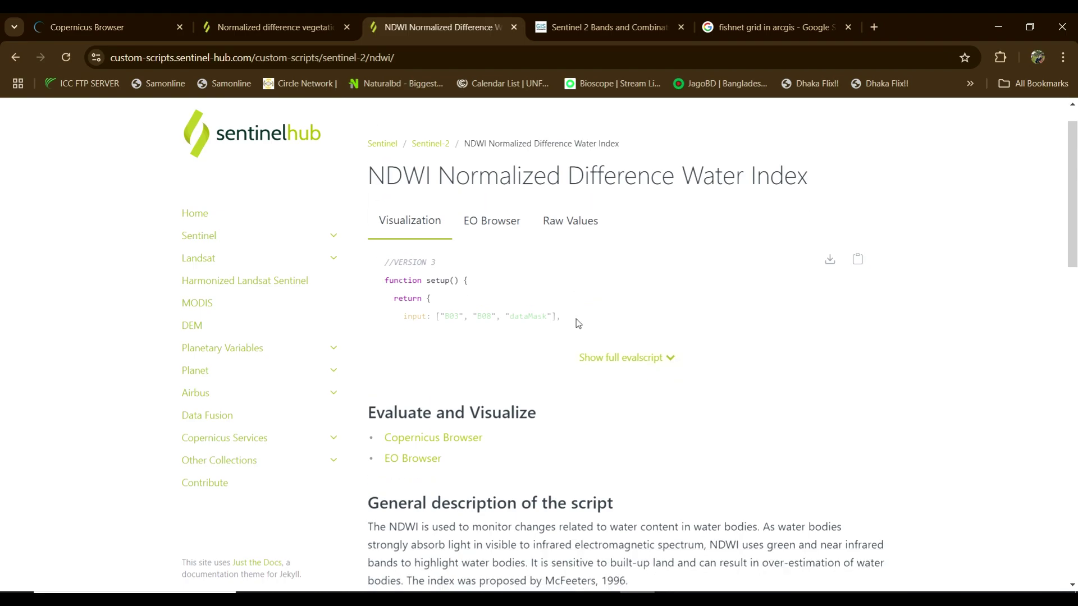
scroll(578, 321, down, 12)
scroll(579, 321, up, 8)
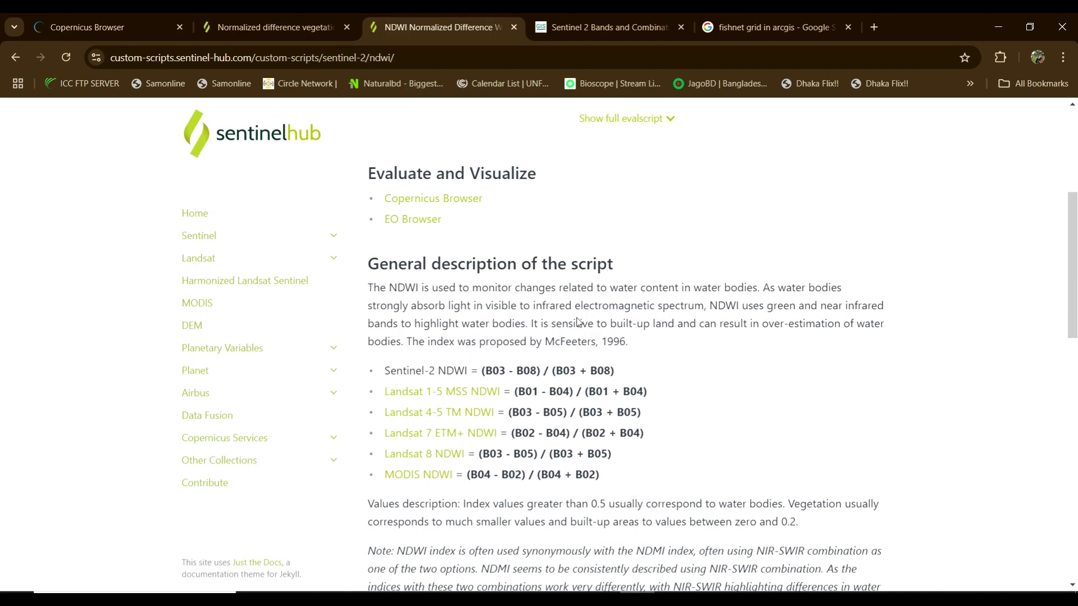
double_click(490, 371)
double_click(526, 372)
click(708, 598)
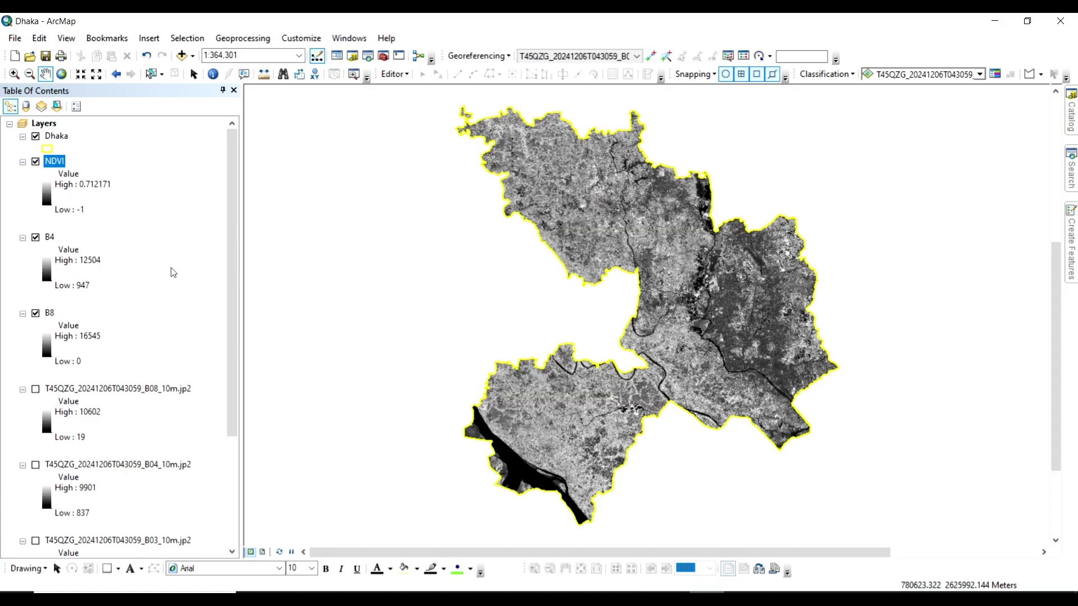
Search the tools for "extract by mask" and set Extract by Mask to the B03 10 m band with Dhaka as mask data
scroll(159, 297, down, 3)
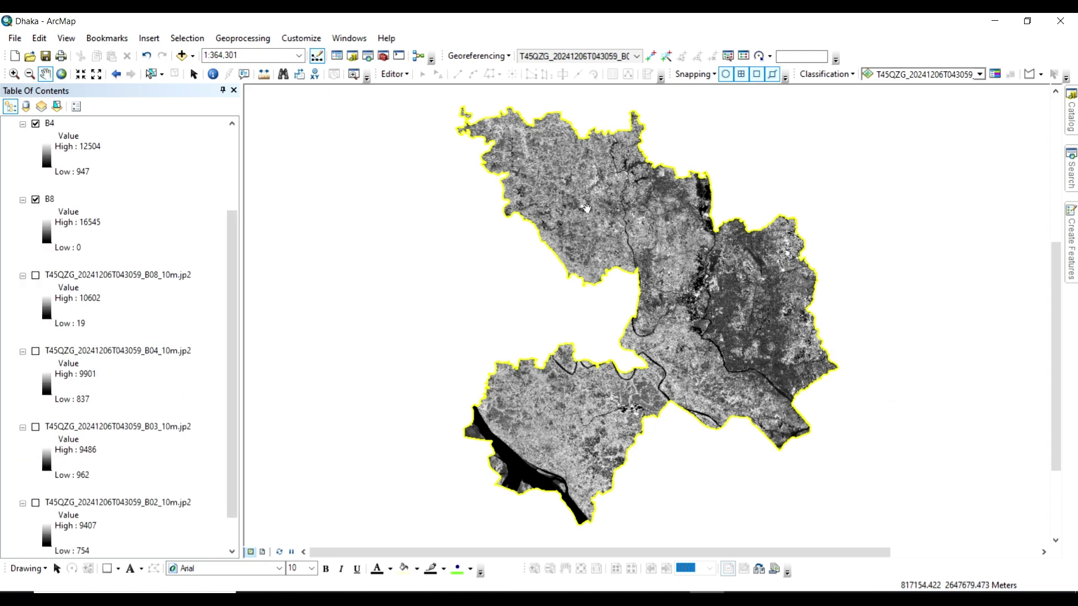
click(1069, 190)
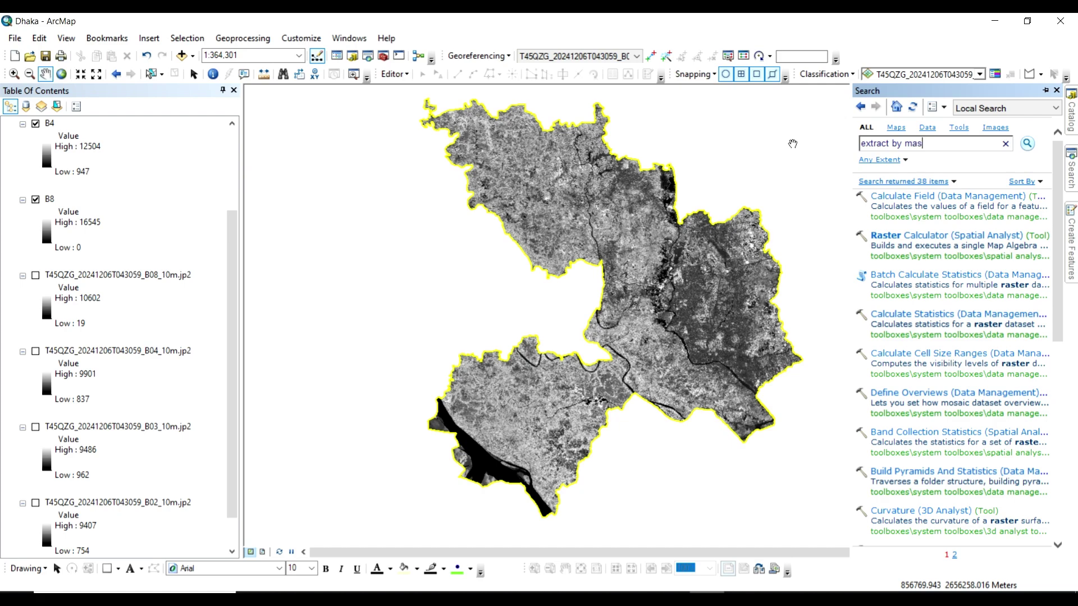
key(Return)
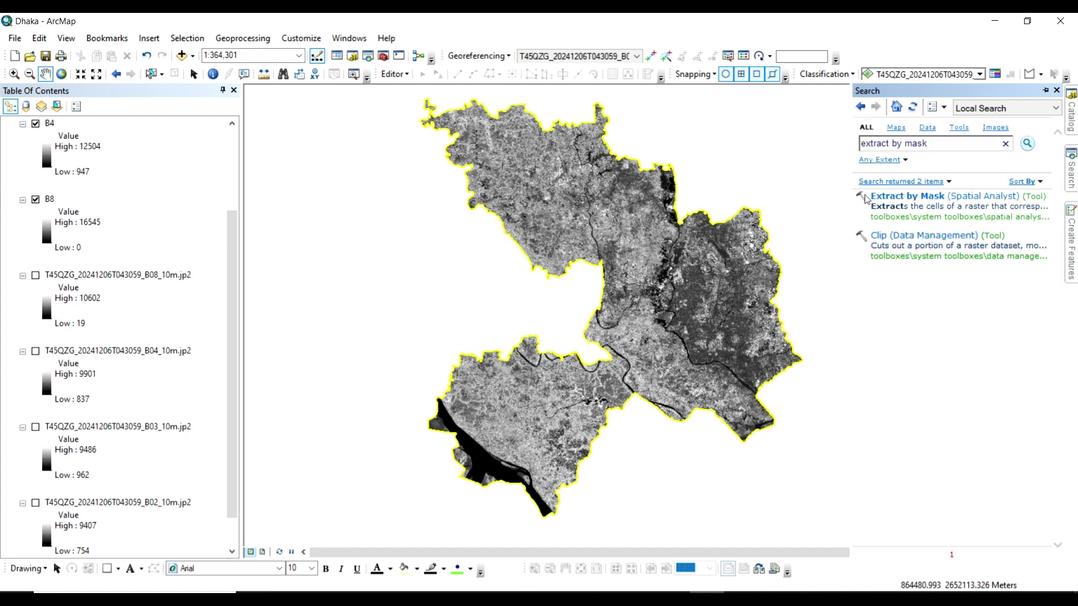
click(900, 198)
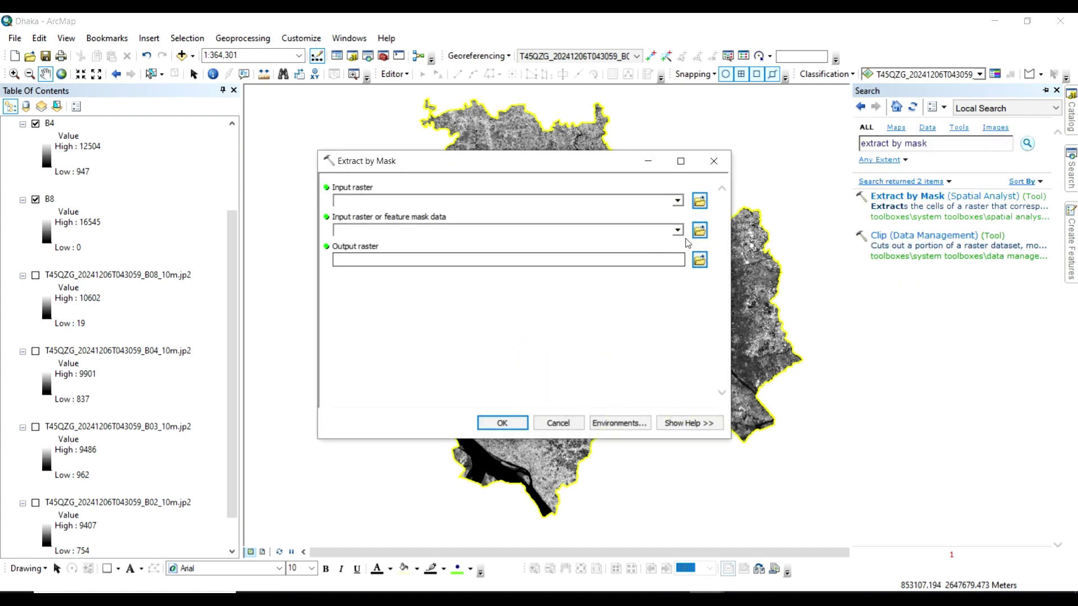
click(678, 201)
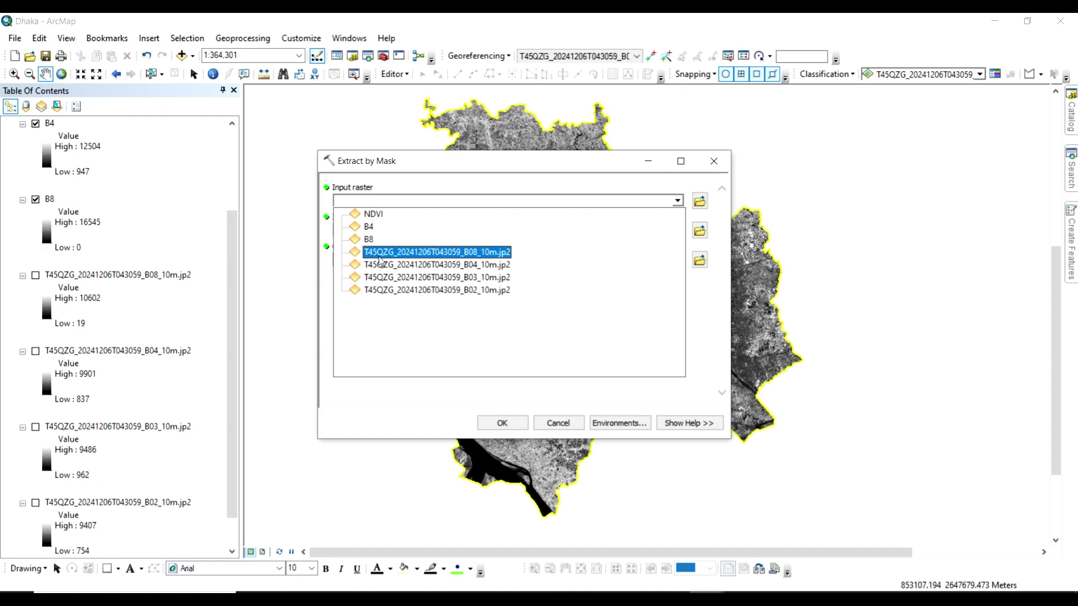
click(469, 277)
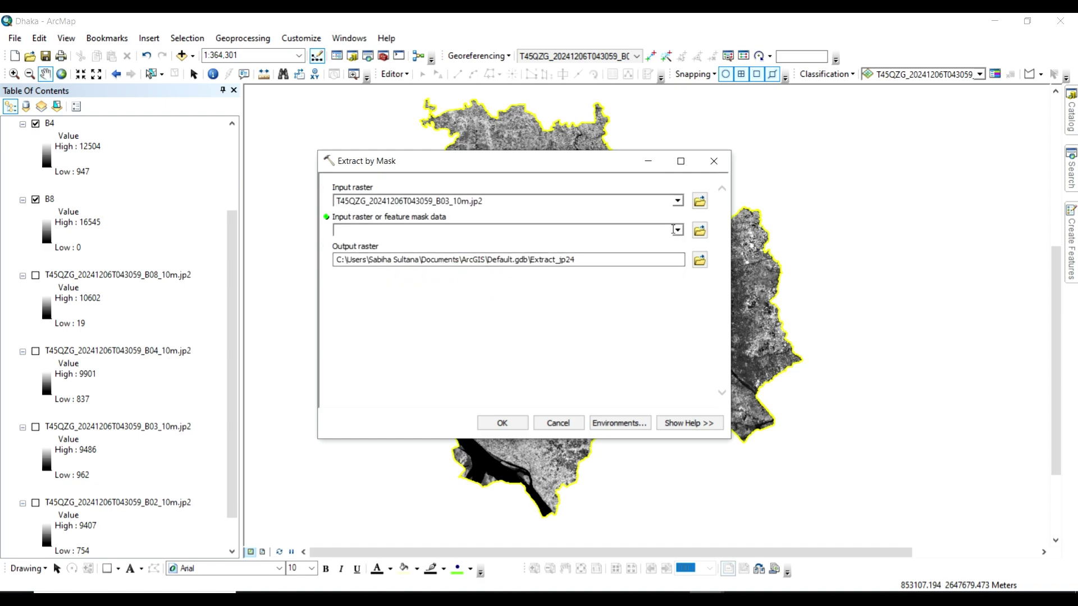
click(678, 231)
click(372, 242)
Name the output raster B3 in the ArcGIS Data folder, run the extraction and save the map document
click(699, 259)
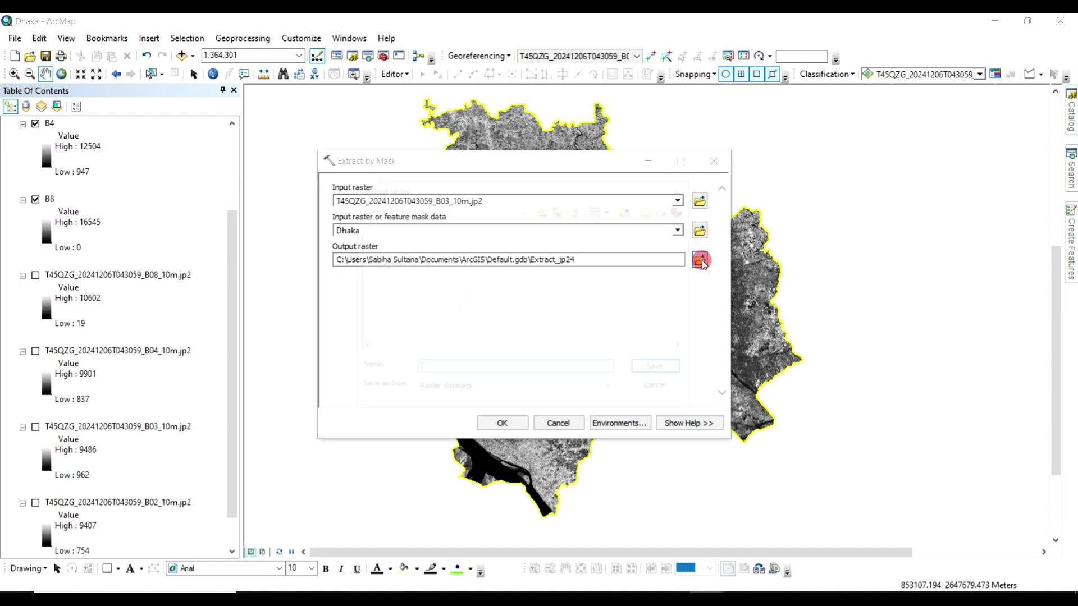
click(470, 371)
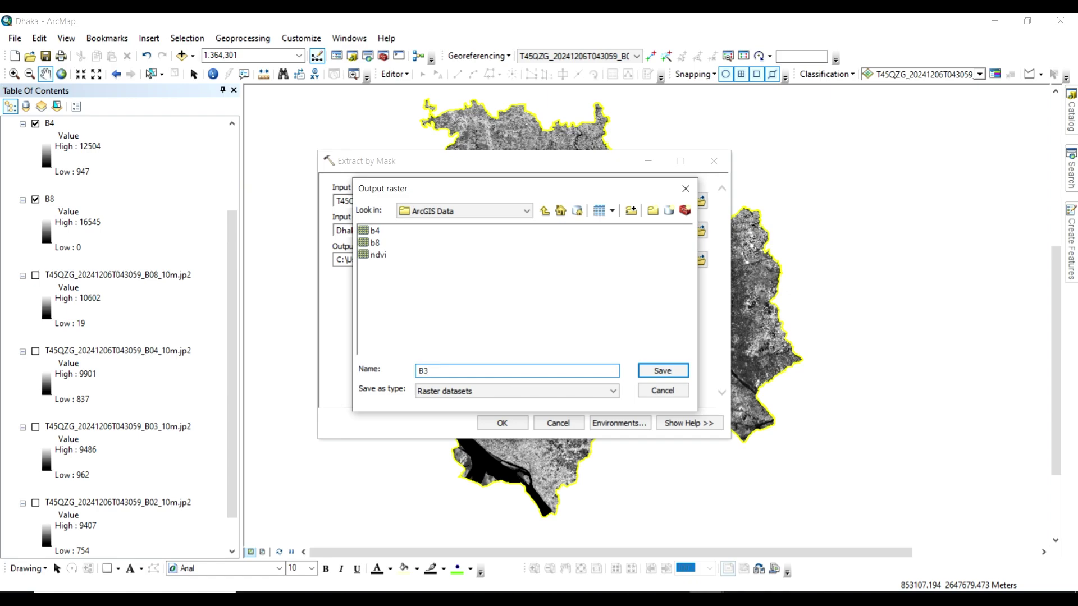
click(663, 371)
click(502, 423)
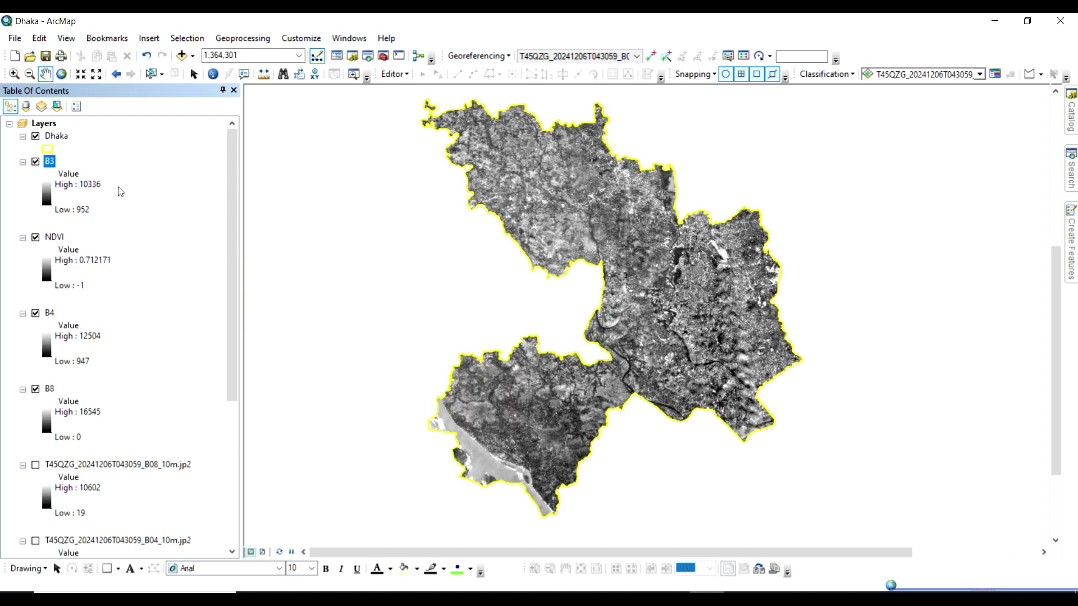
click(46, 56)
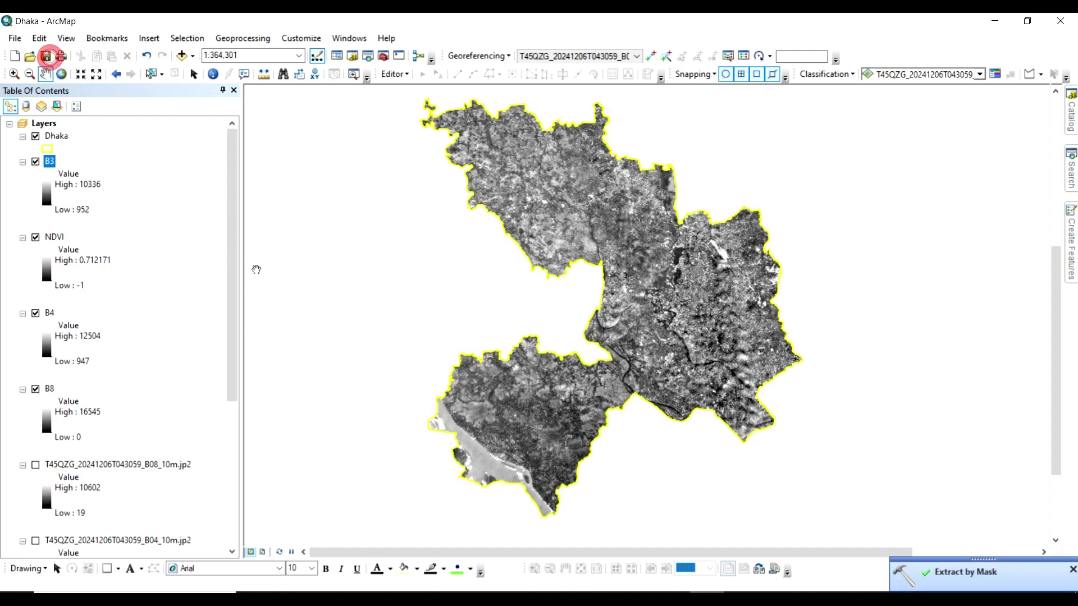
Search the tools for "raster calculation" and open the Spatial Analyst Raster Calculator
click(1071, 169)
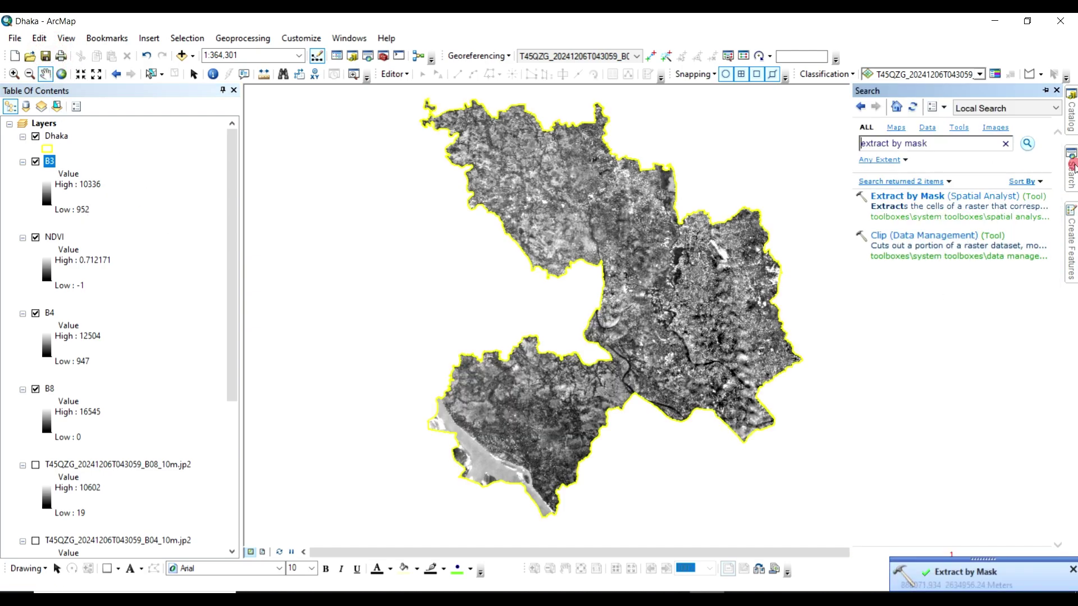
triple_click(932, 143)
key(BackSpace)
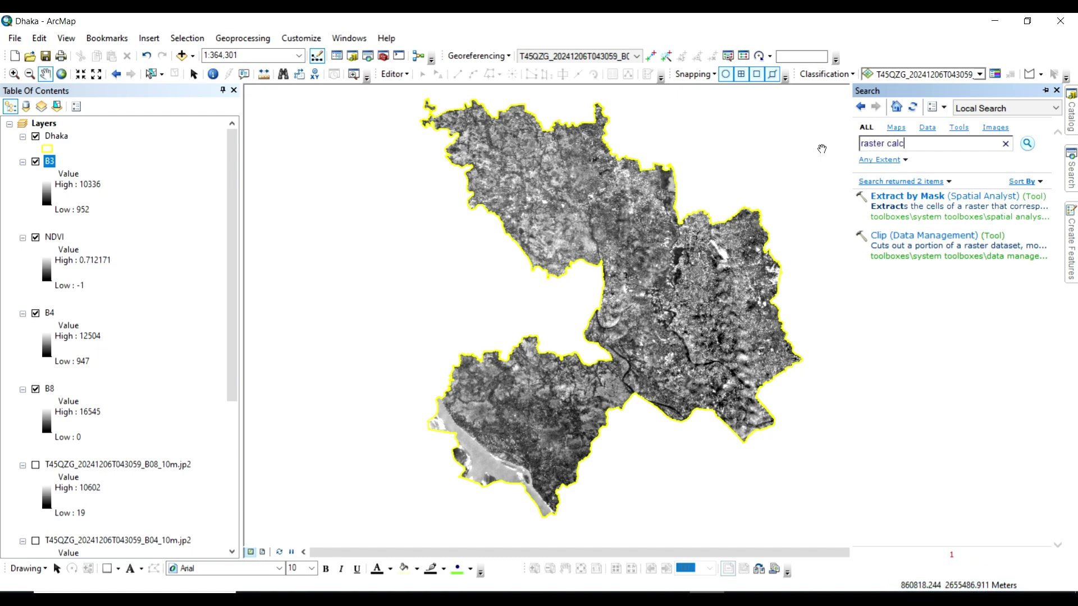
text(raster calculation)
key(Return)
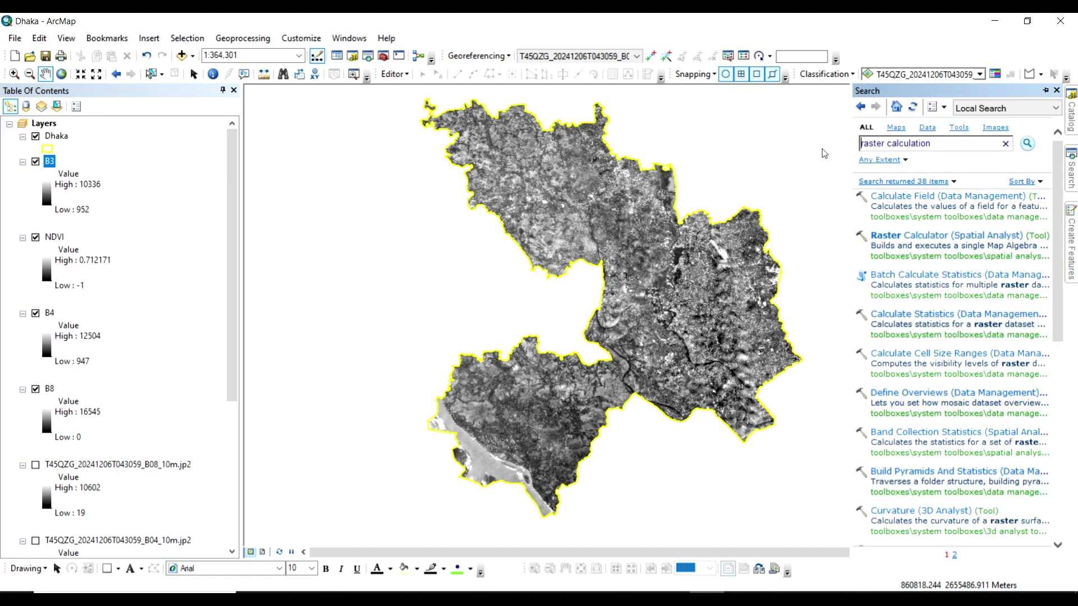
click(898, 236)
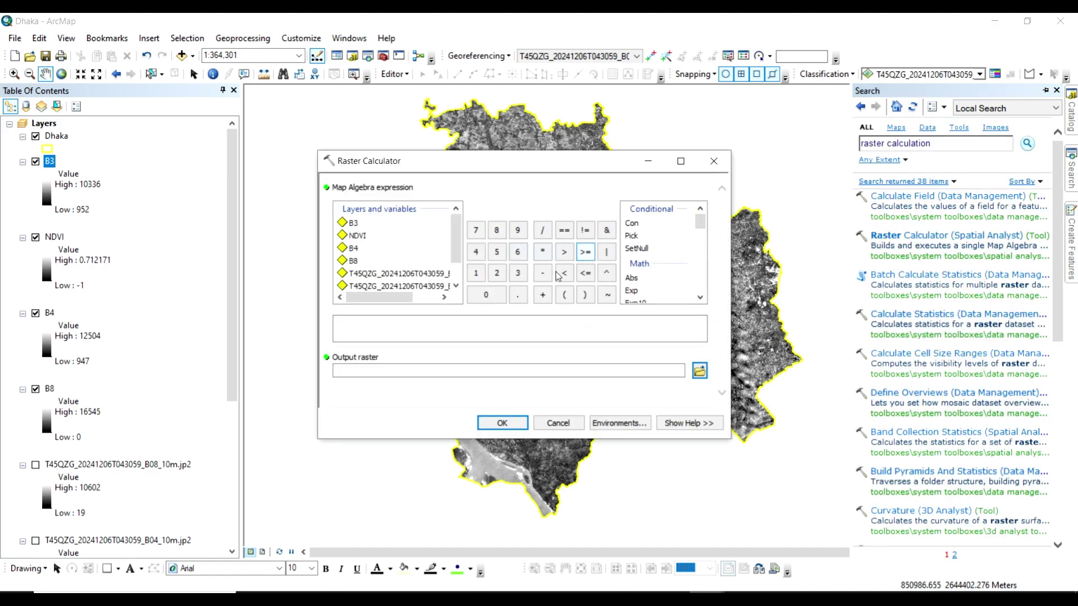
Build the Raster Calculator expression Float("B3" - "B8") / Float("B3" + "B8")
scroll(646, 283, down, 1)
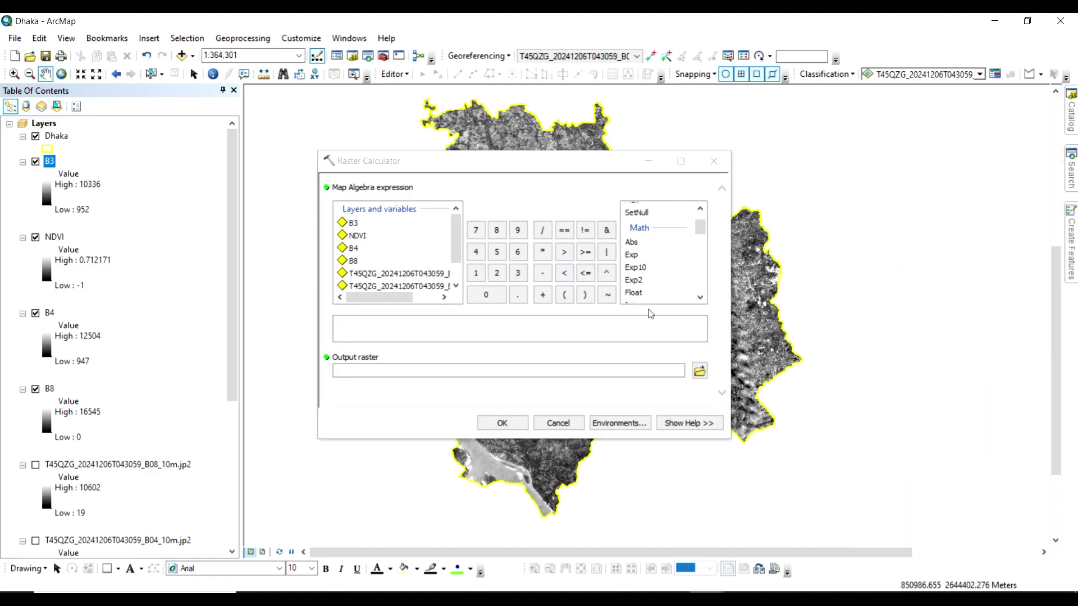
double_click(634, 292)
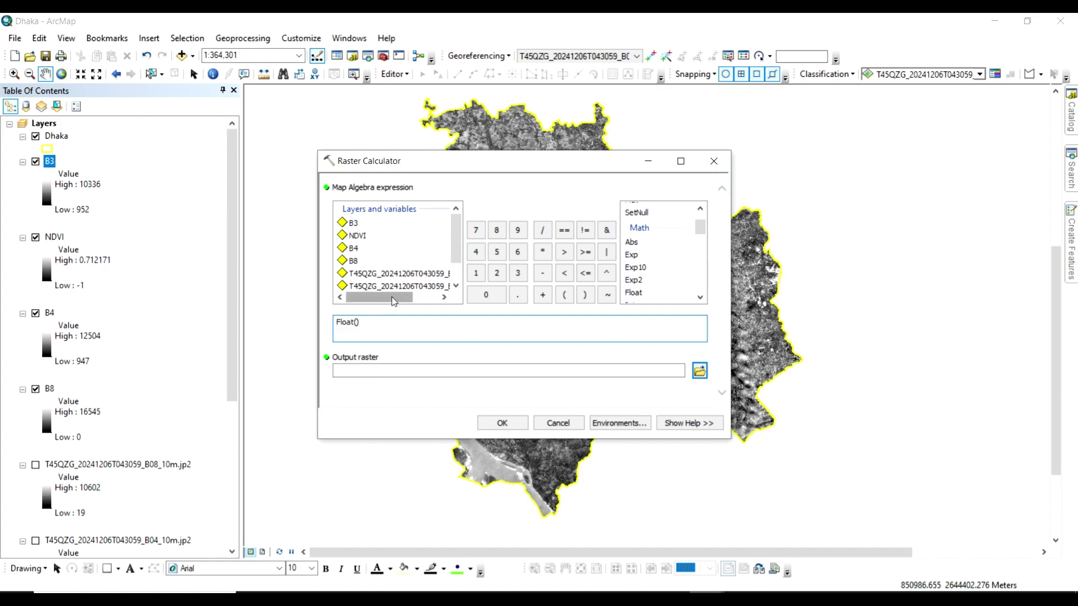
double_click(356, 227)
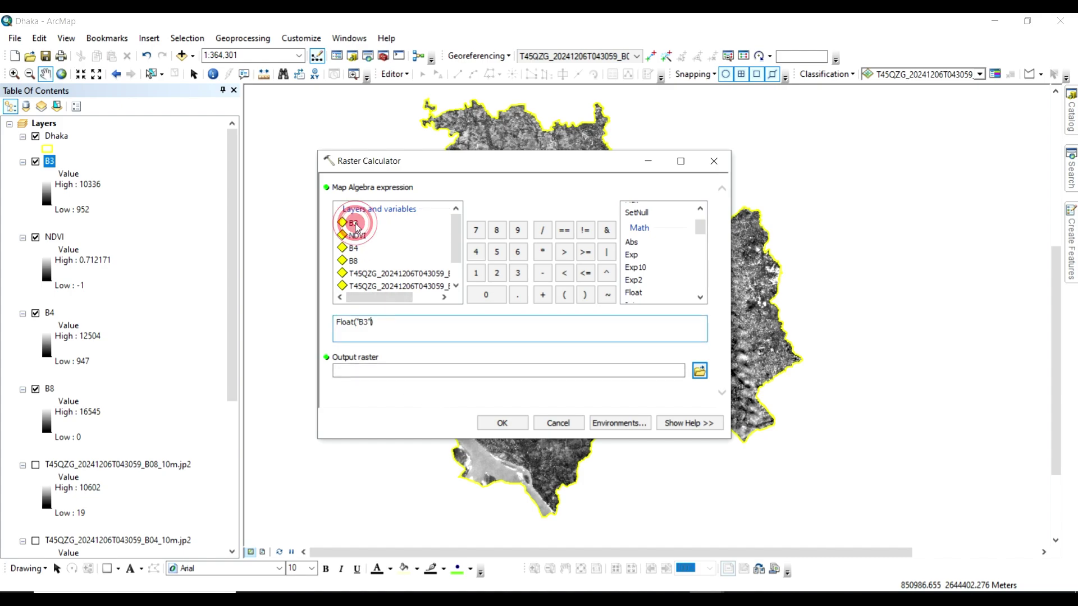
click(542, 273)
double_click(353, 260)
click(402, 322)
click(543, 230)
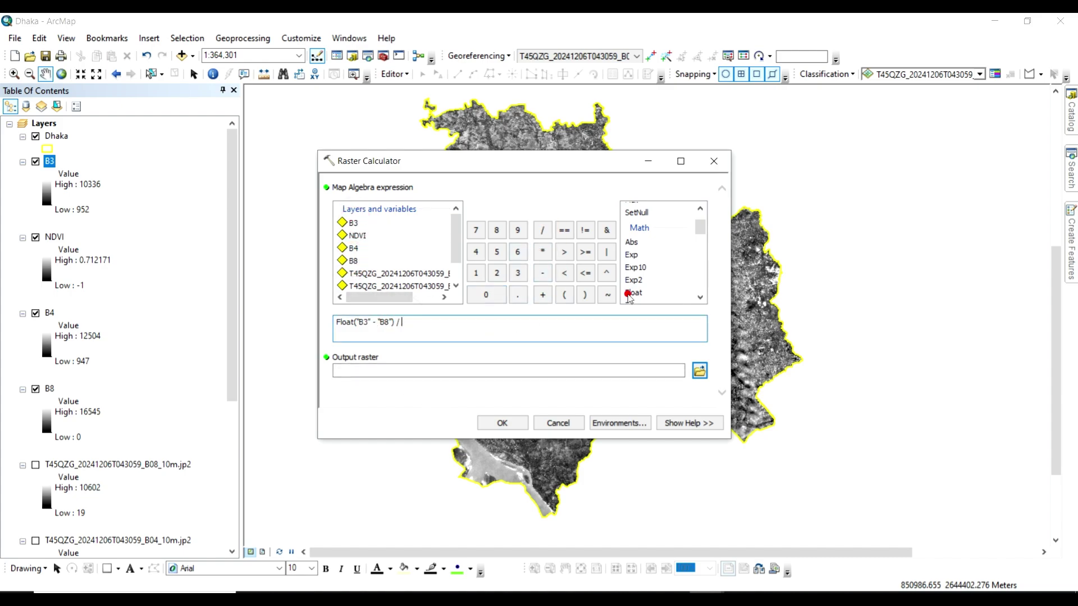
double_click(634, 292)
double_click(353, 223)
click(542, 294)
double_click(353, 260)
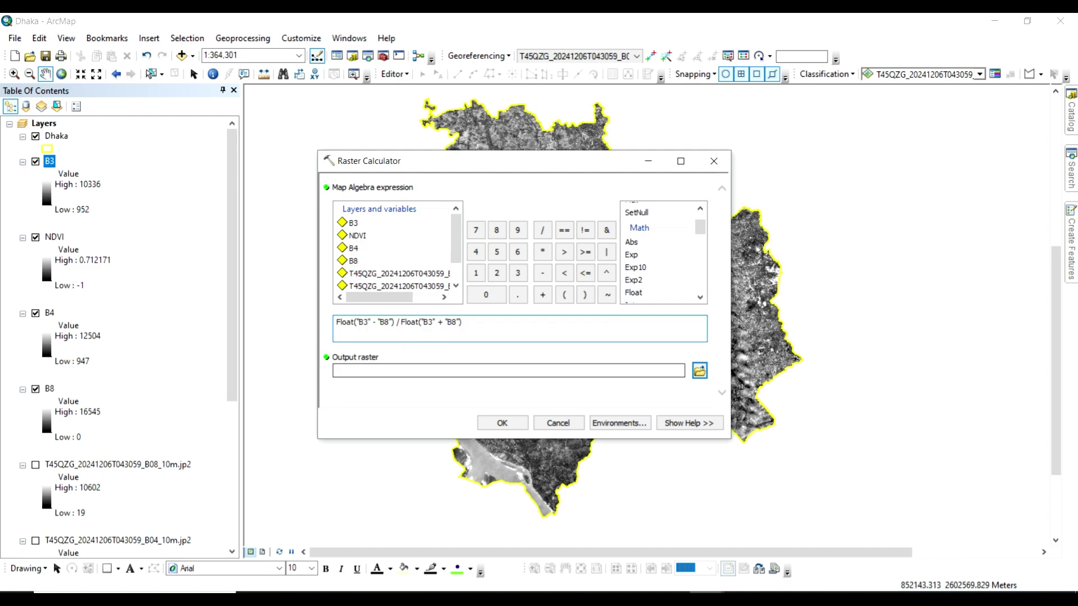
click(490, 322)
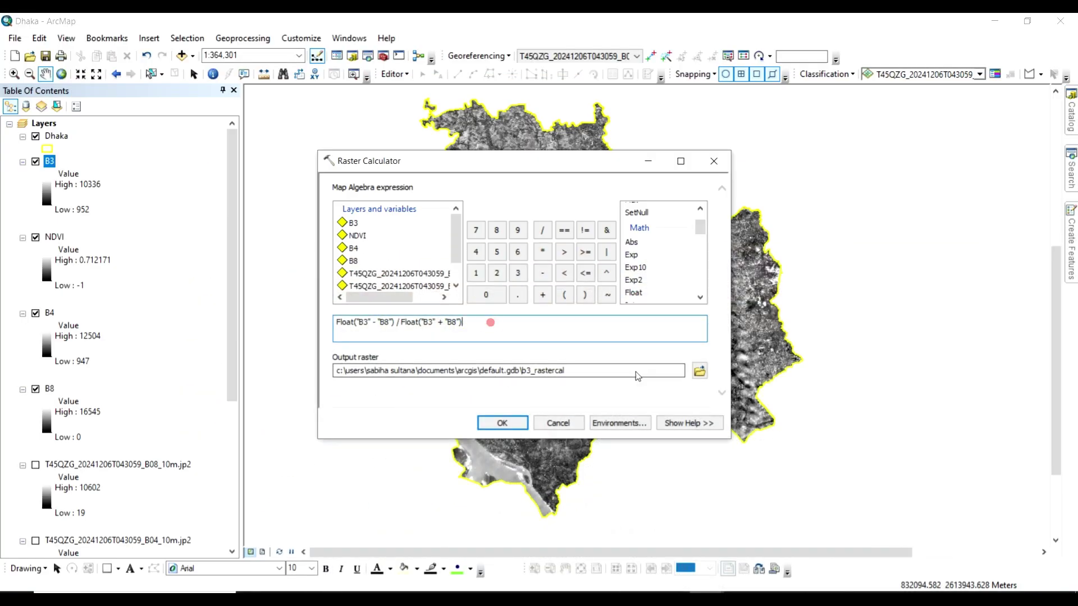
Name the output raster NDWI in the ArcGIS Data folder and run the calculation
click(700, 371)
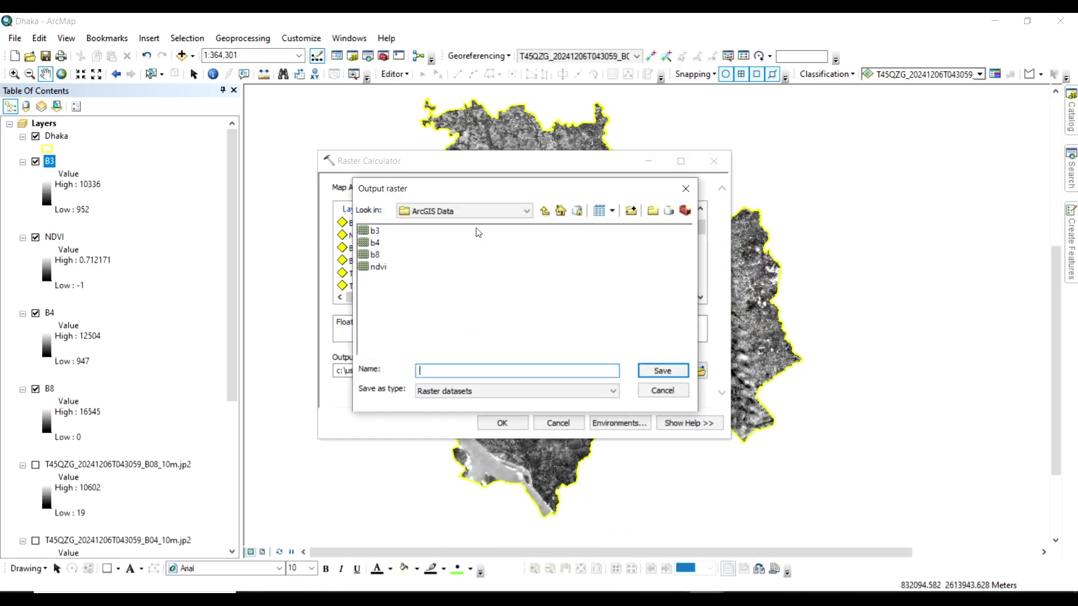
click(441, 371)
text(NDWI)
click(662, 371)
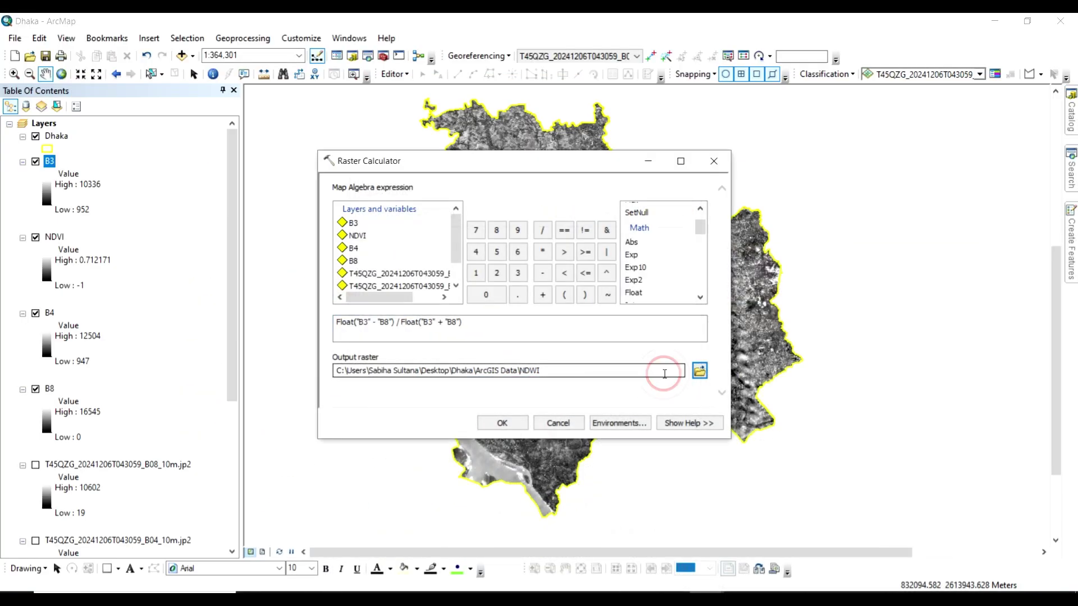
click(502, 422)
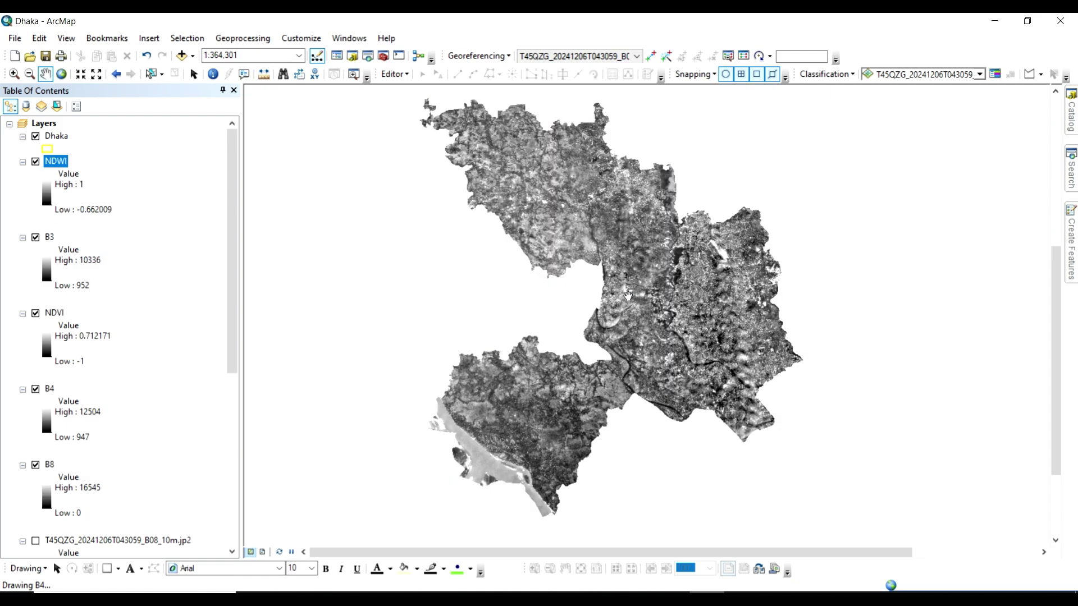
Remove the four original Sentinel-2 10 m band layers, B08, B04, B03 and B02, from the map
scroll(98, 431, down, 1)
scroll(98, 430, down, 5)
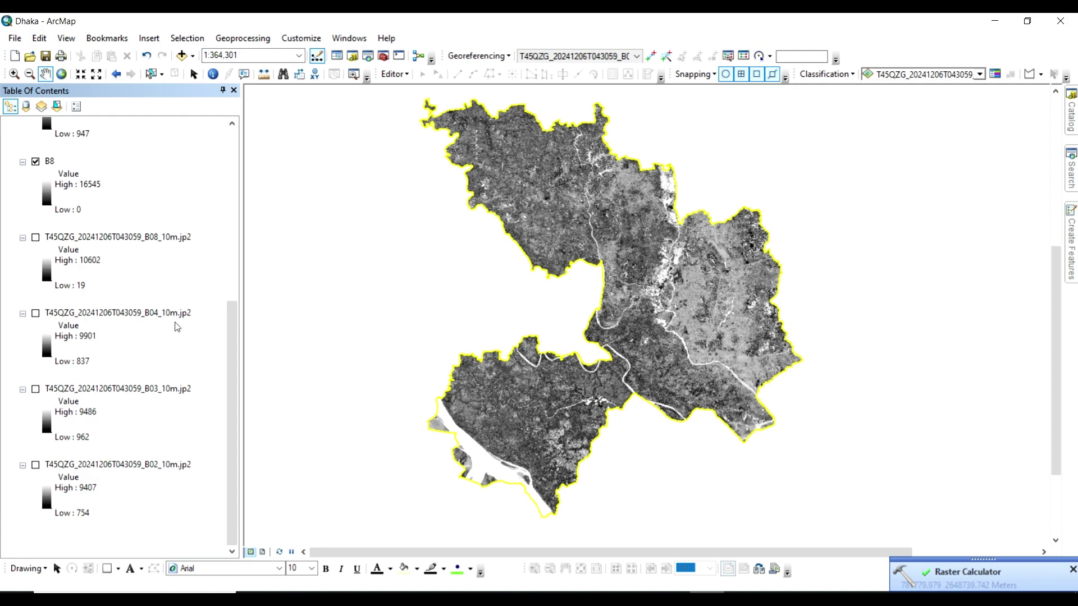
click(85, 238)
click(86, 314)
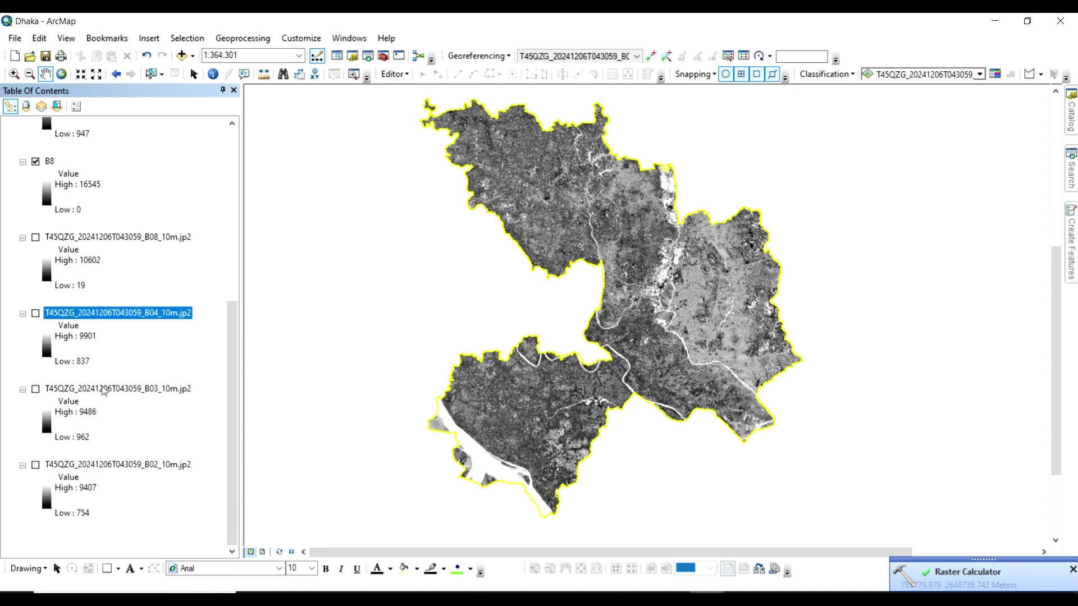
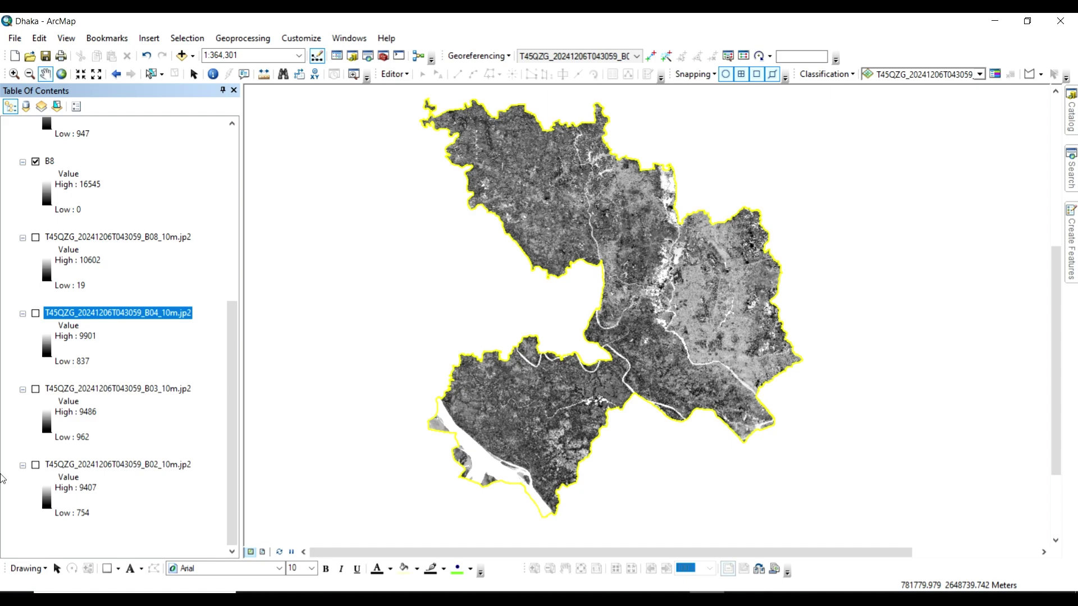
click(127, 237)
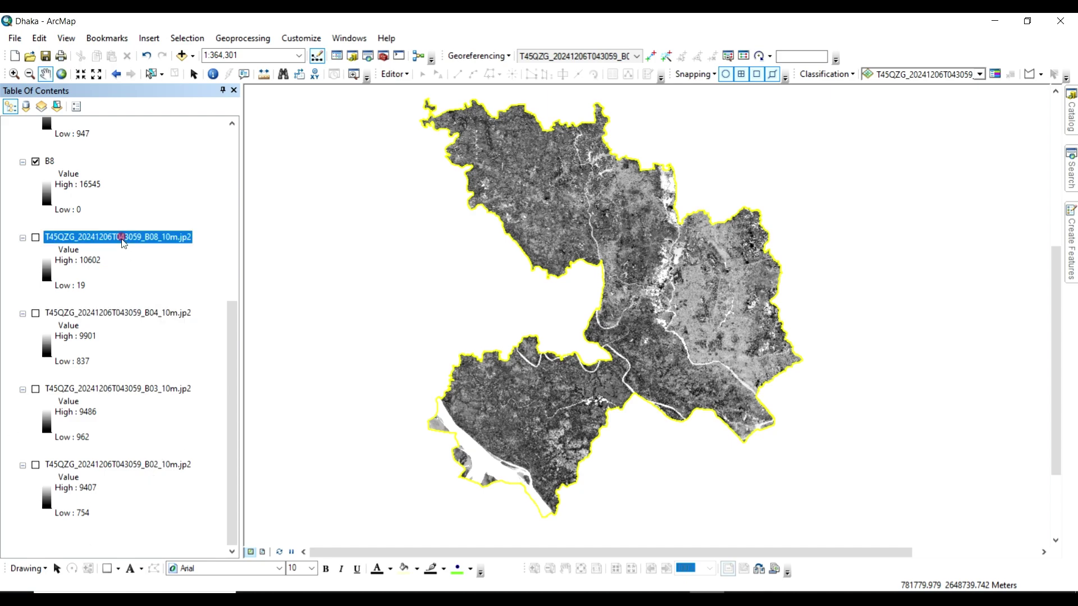
shift+click(124, 465)
right_click(124, 464)
click(163, 351)
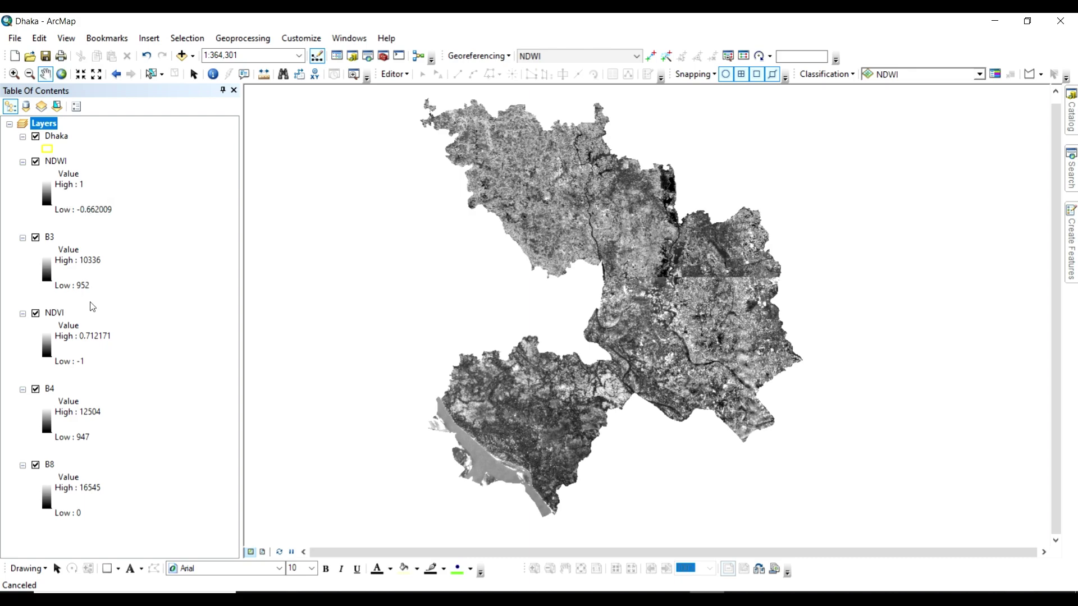
Move the NDVI layer directly below NDWI and turn off the B3, B4 and B8 layers
click(61, 162)
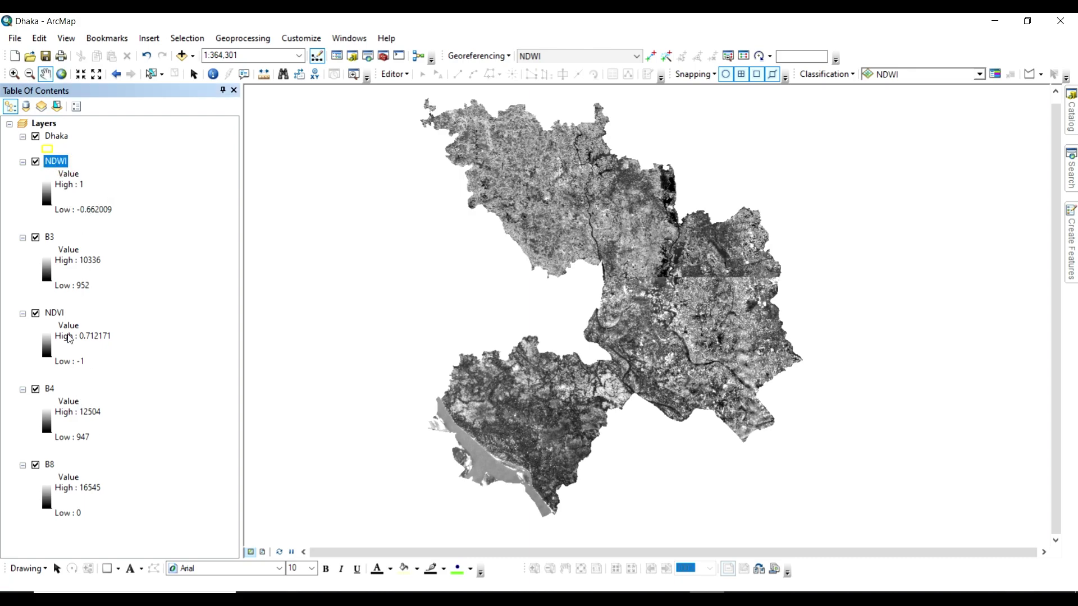
drag(54, 312, 61, 221)
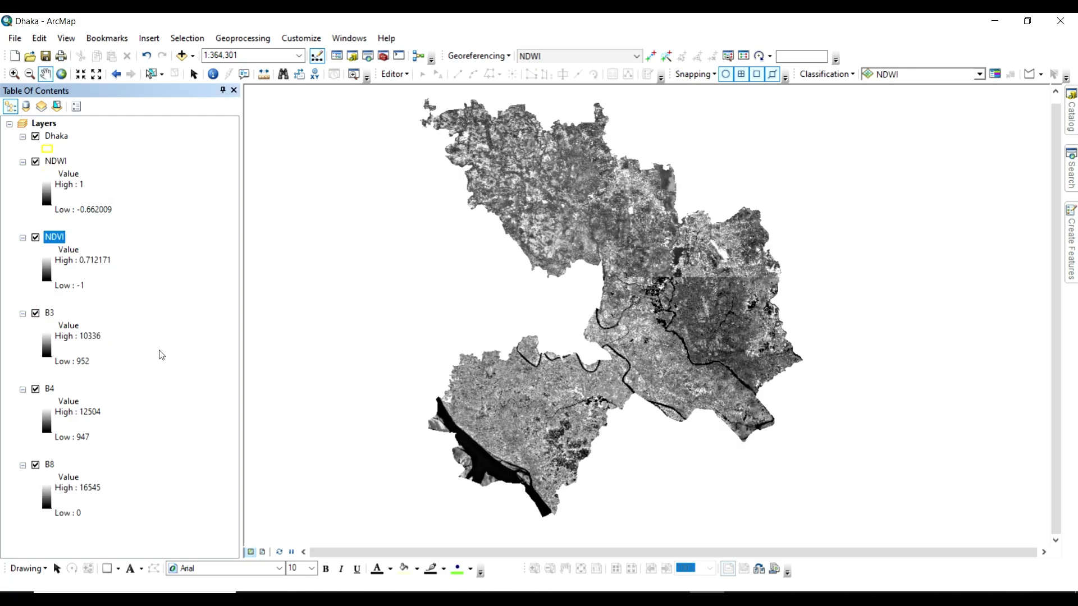
click(35, 313)
click(36, 388)
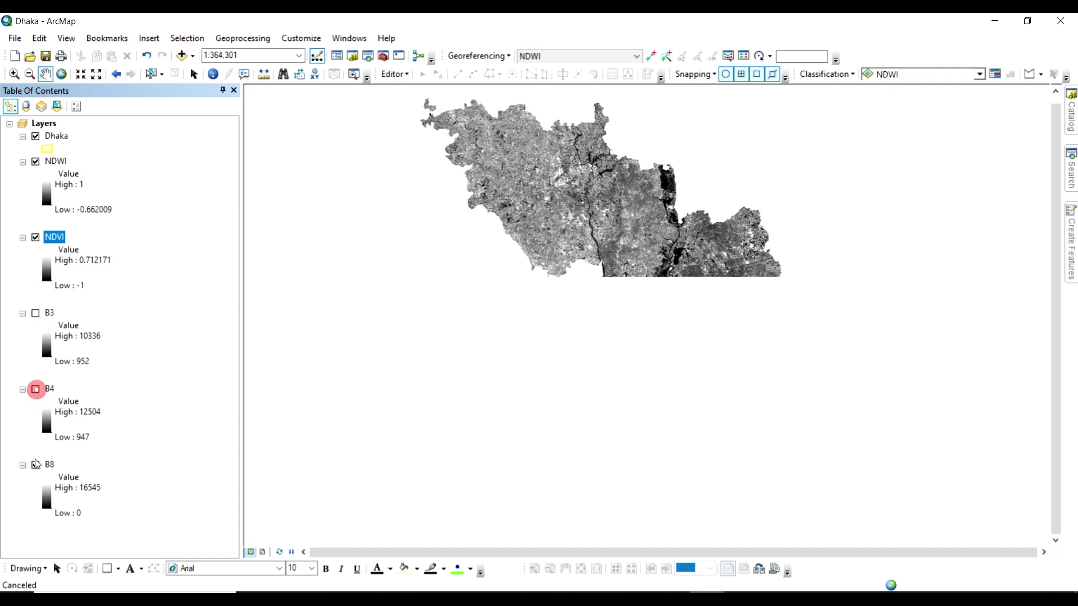
click(35, 465)
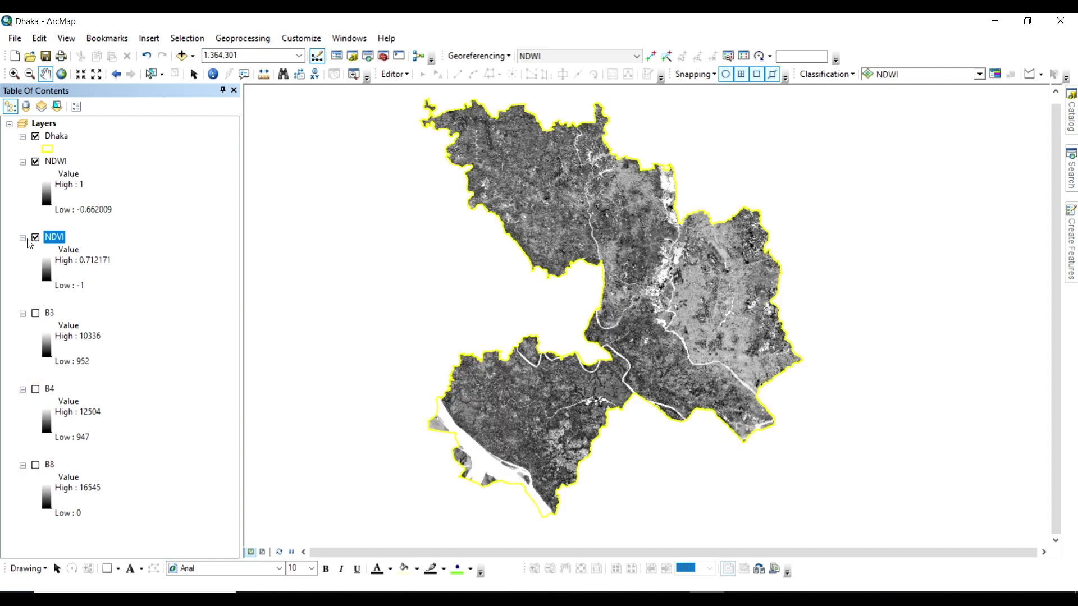
Collapse the legends of B3, B4 and B8, keeping NDVI's expanded, and save the map document
click(22, 237)
click(23, 250)
click(22, 263)
click(22, 276)
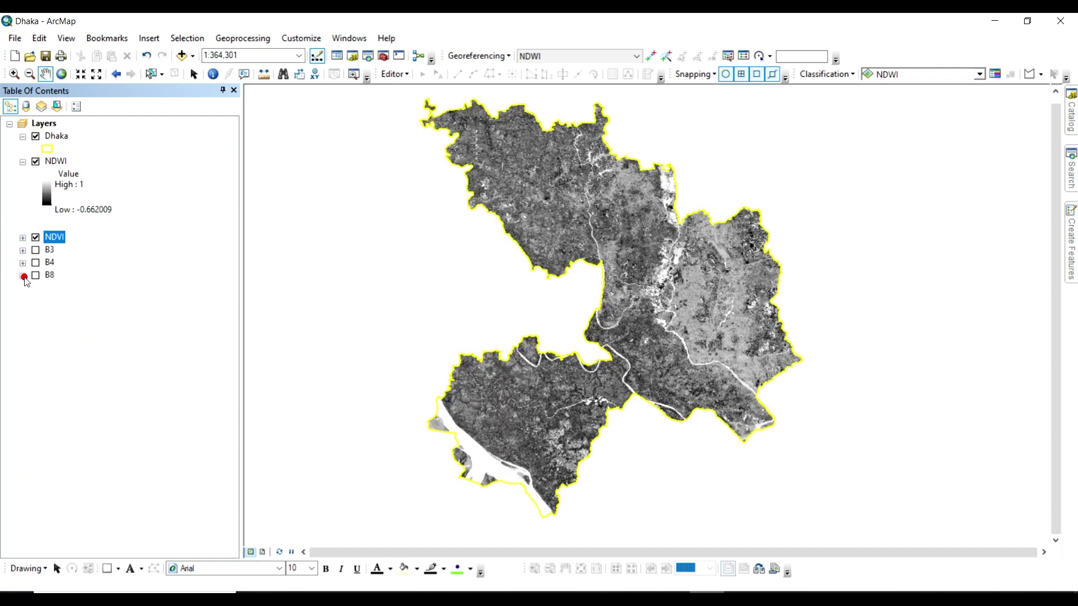
click(45, 57)
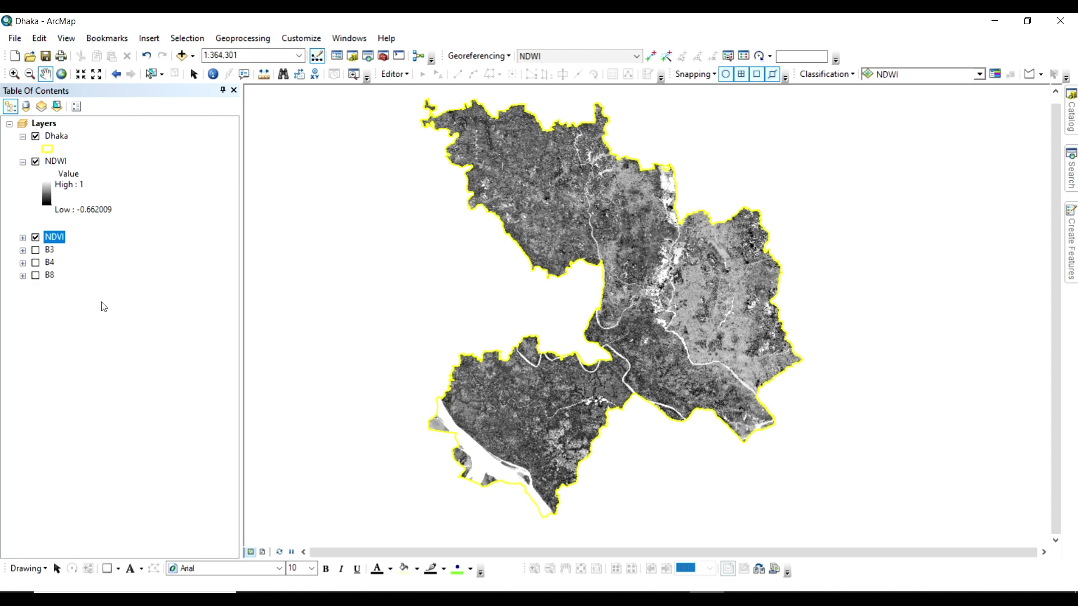
click(23, 237)
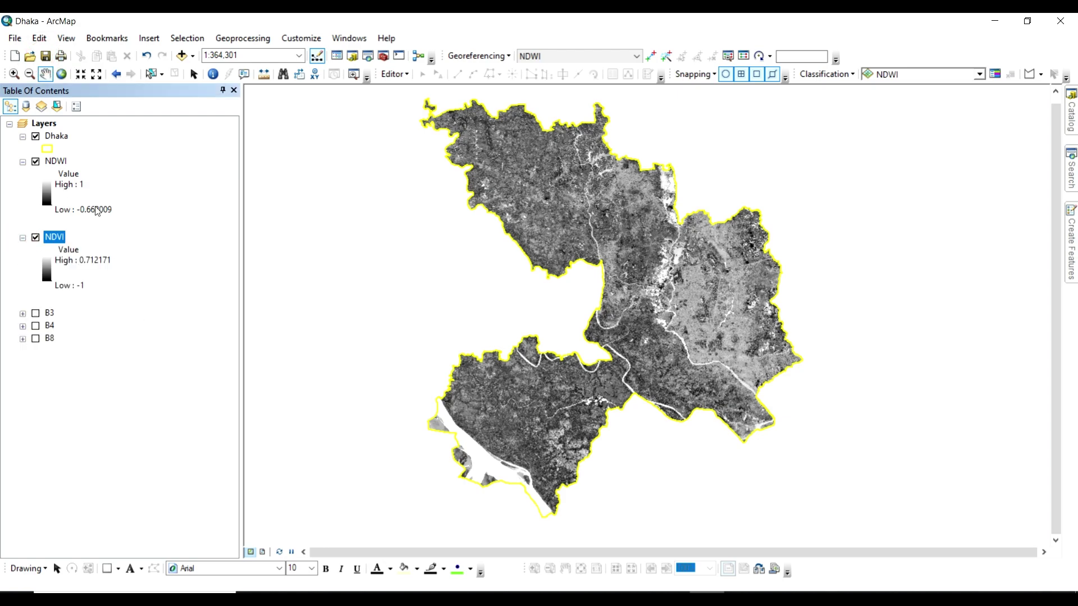
Hide the NDWI layer briefly to view NDVI, show it again and save the map document
click(36, 161)
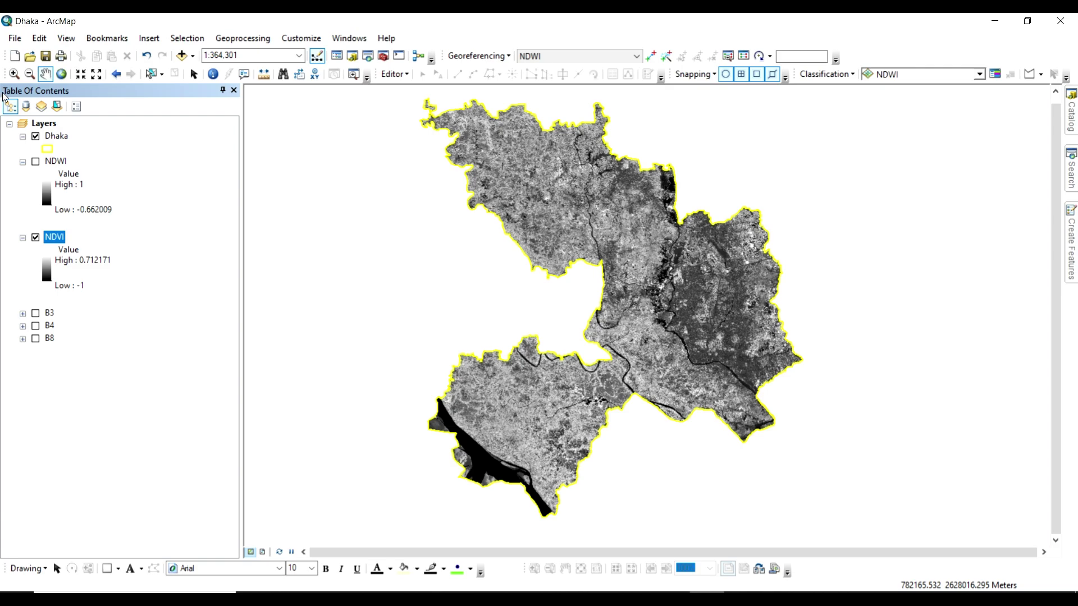
click(36, 162)
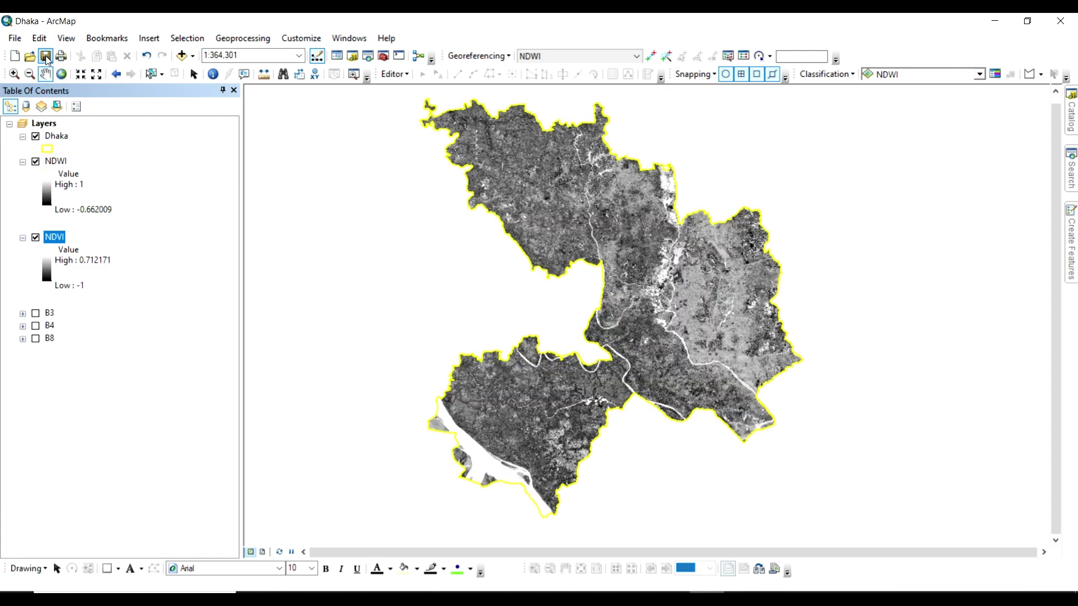
click(45, 57)
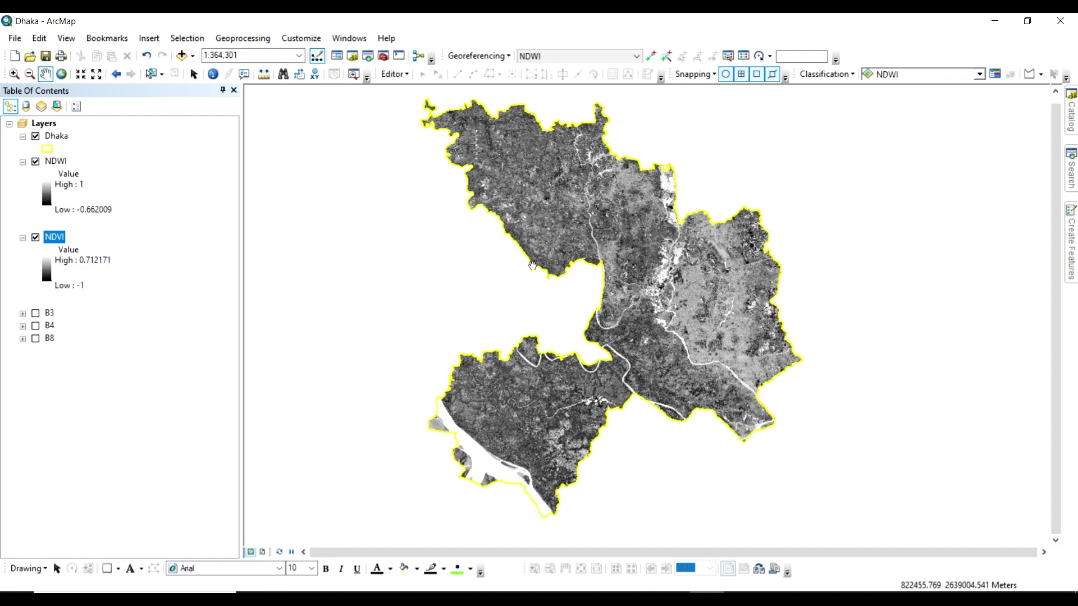
Open the NDWI layer's properties and switch to Chrome
double_click(56, 161)
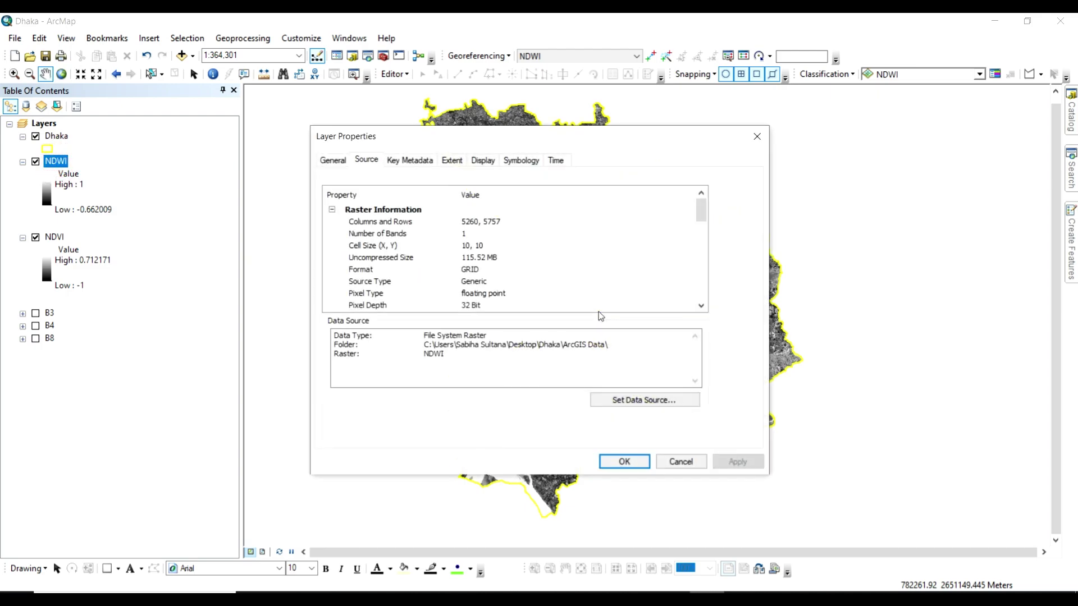
drag(570, 137, 673, 140)
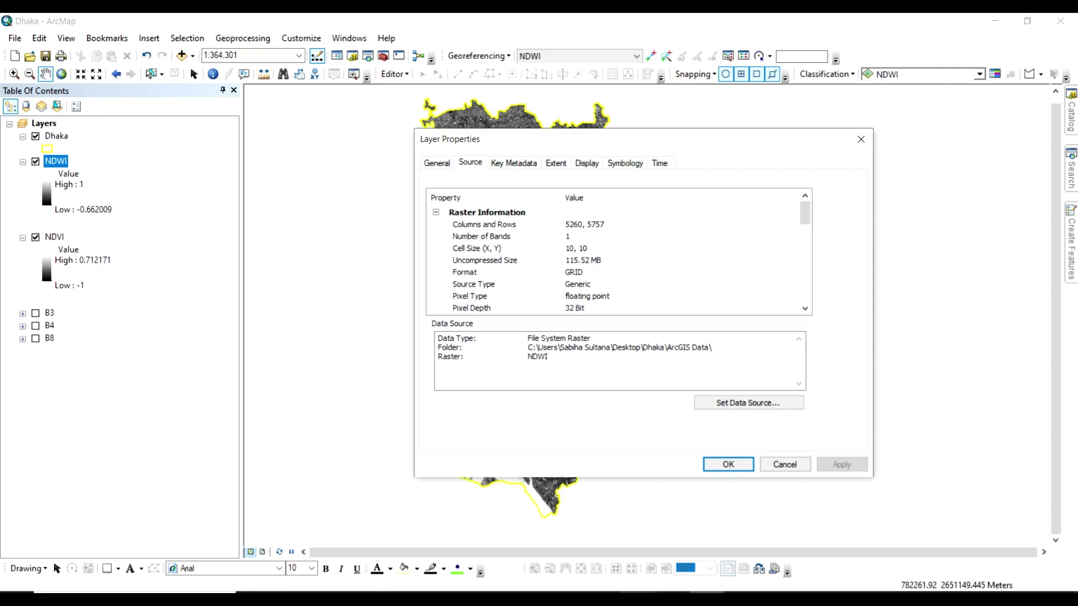
click(637, 539)
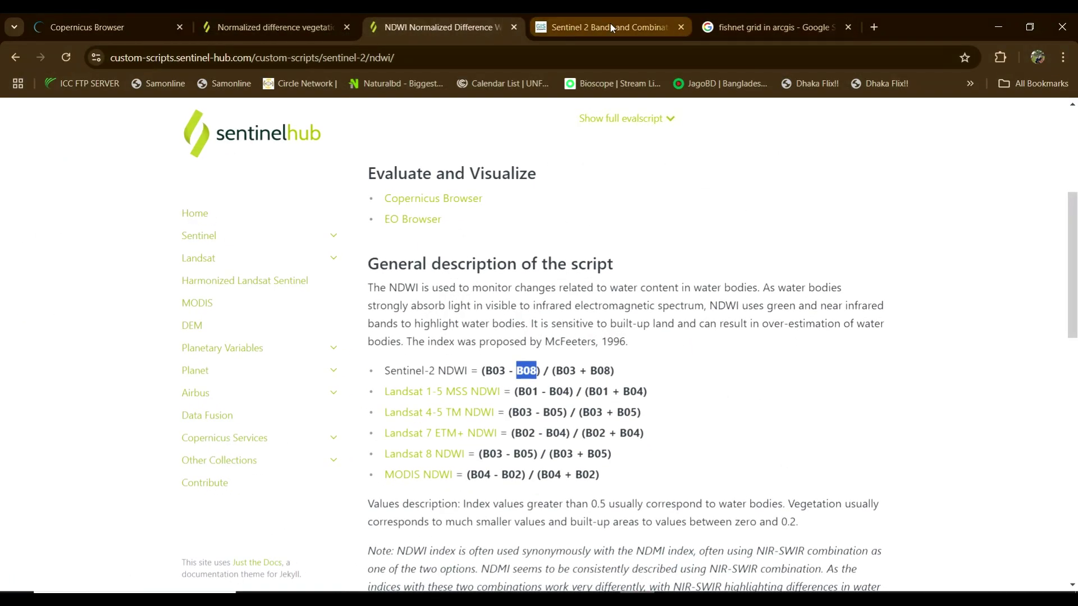
Search Google in a new tab for "NDVI classification sentinel 2", and refine the query to "ndvi classification range"
click(872, 31)
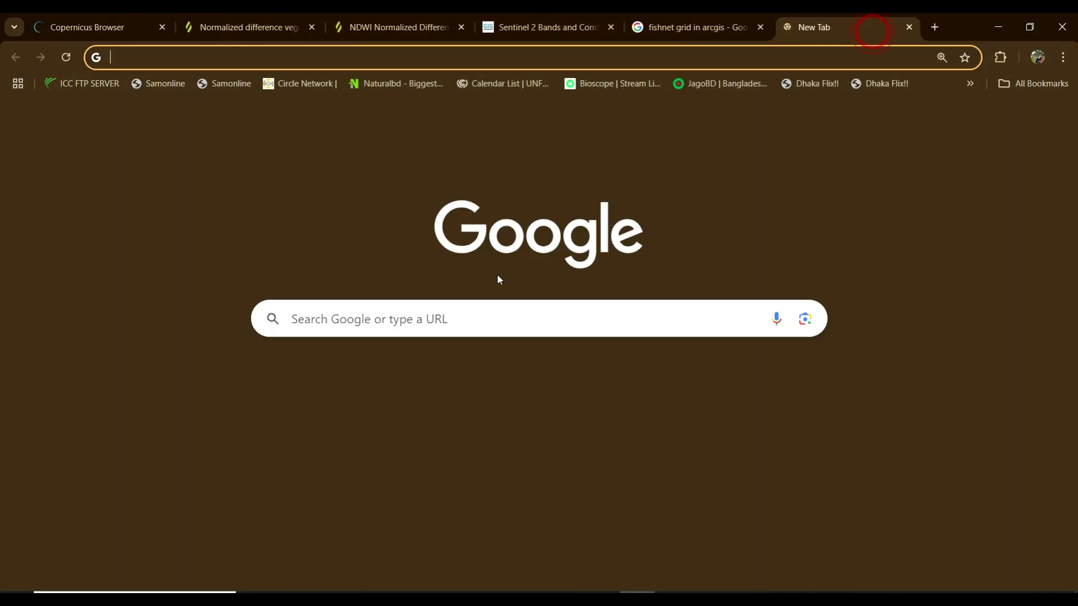
click(459, 313)
text(NDVI classification sentinel 2)
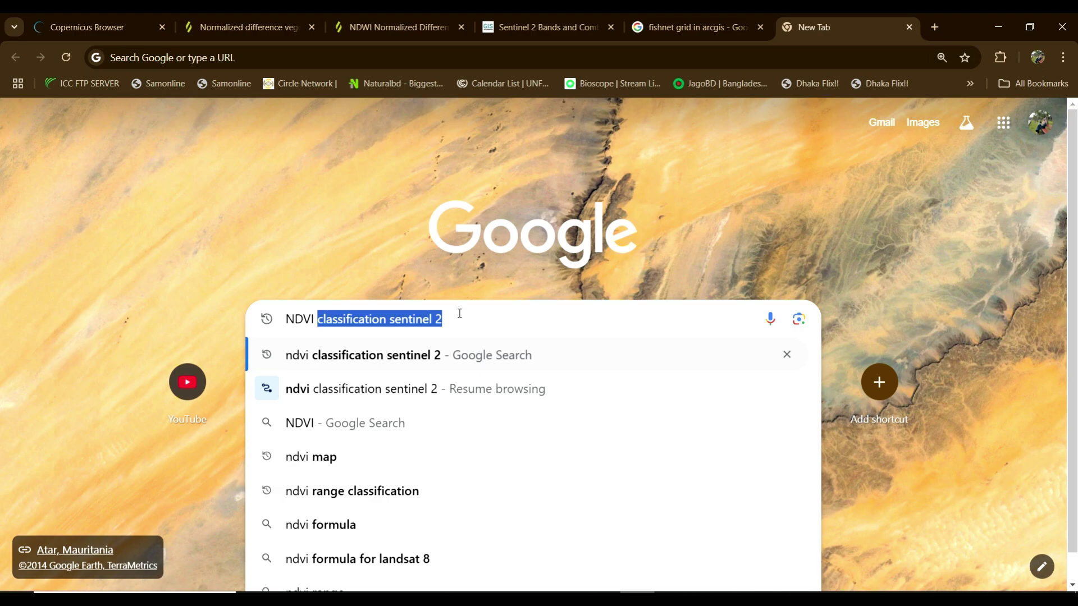
key(Return)
drag(227, 131, 291, 135)
key(BackSpace)
text(rang)
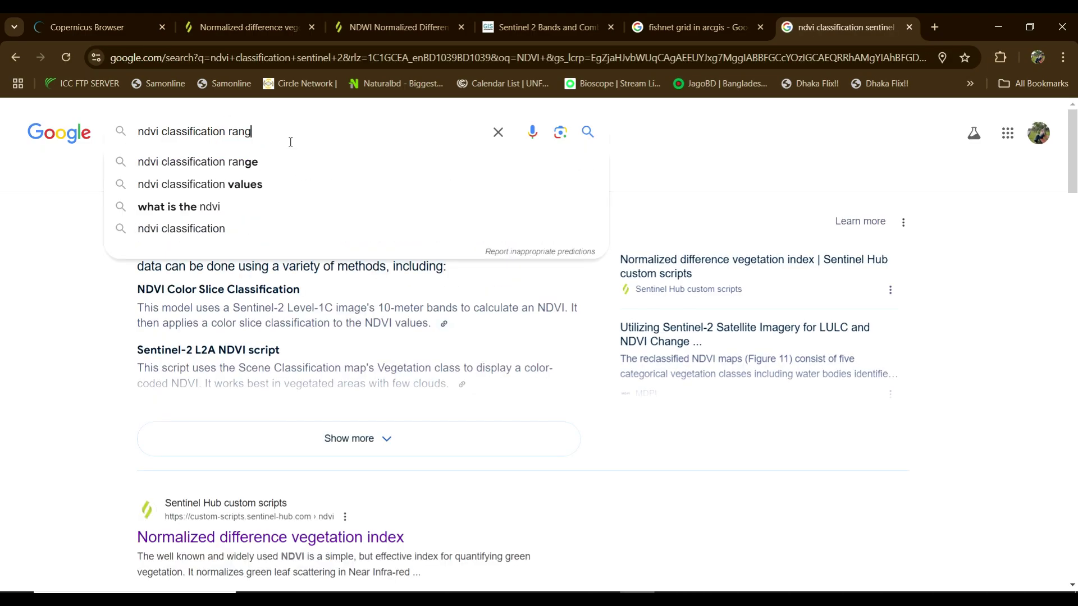
text(e)
key(Return)
Open the USGS page "NDVI, the Foundation for Remote Sensing Phenology" and read the NDVI ranges for each land cover type
scroll(513, 382, down, 2)
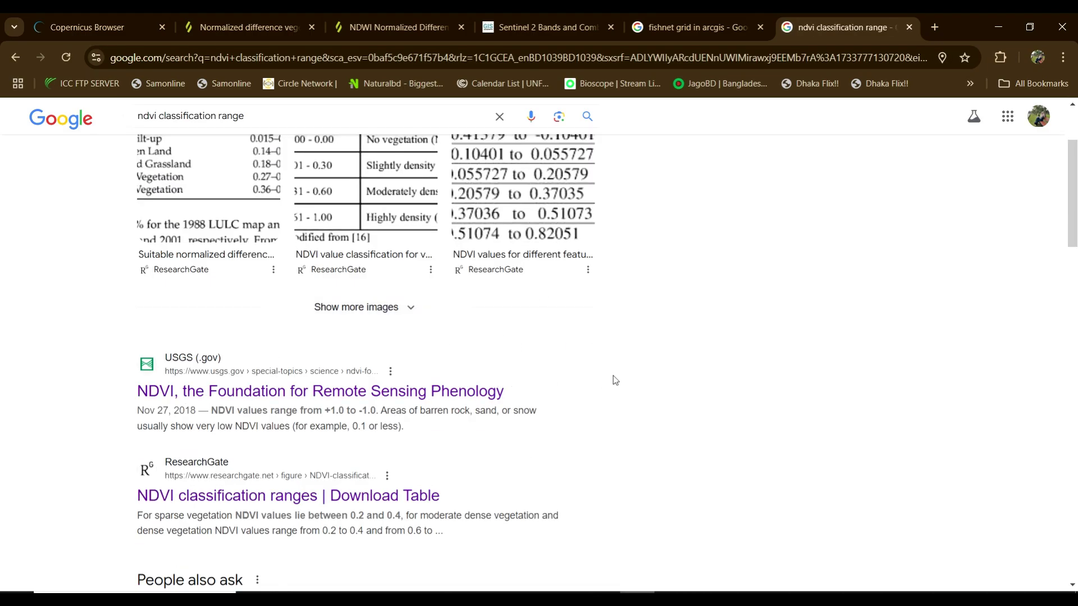
click(441, 391)
scroll(676, 385, down, 8)
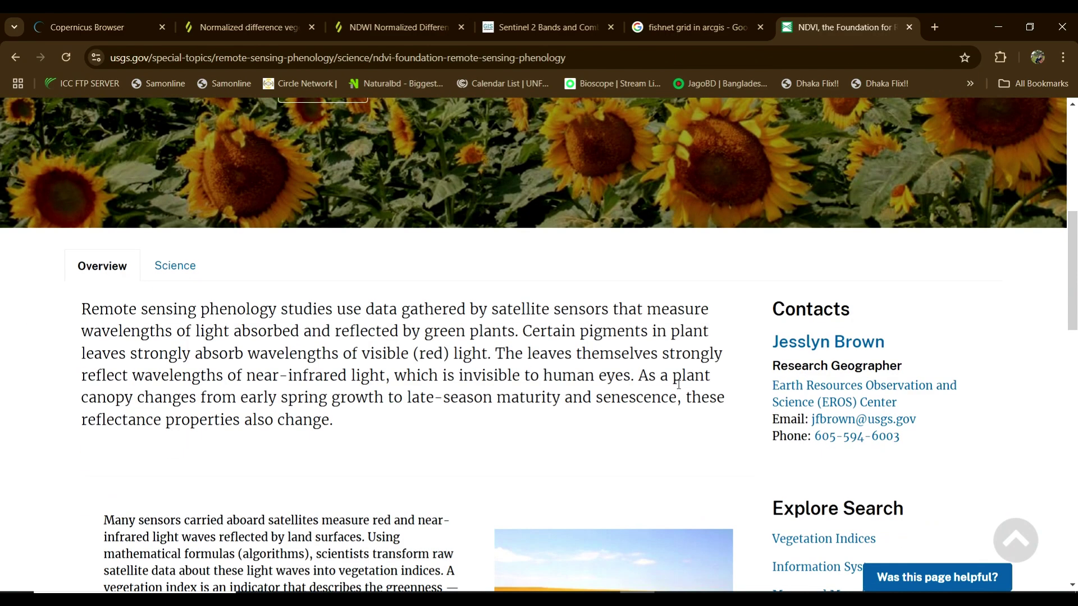
scroll(679, 385, down, 5)
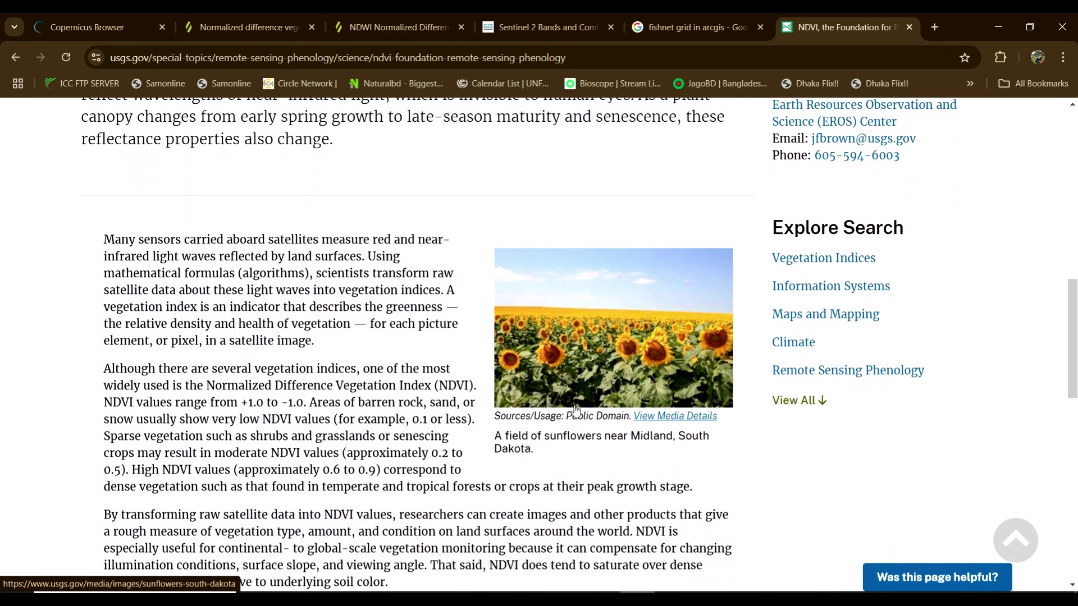
drag(104, 402, 452, 418)
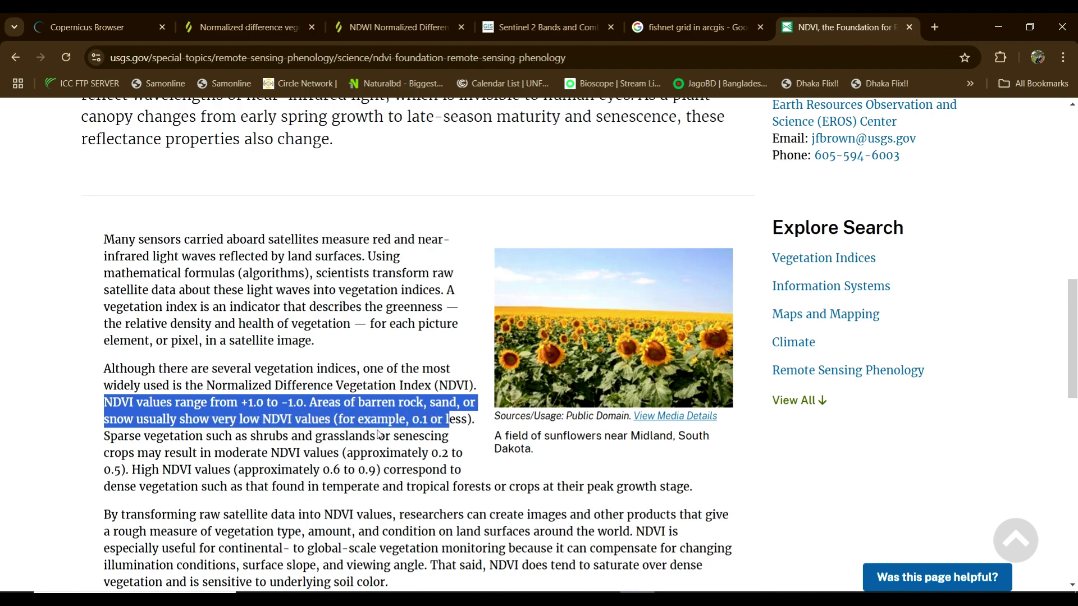
drag(106, 438, 380, 468)
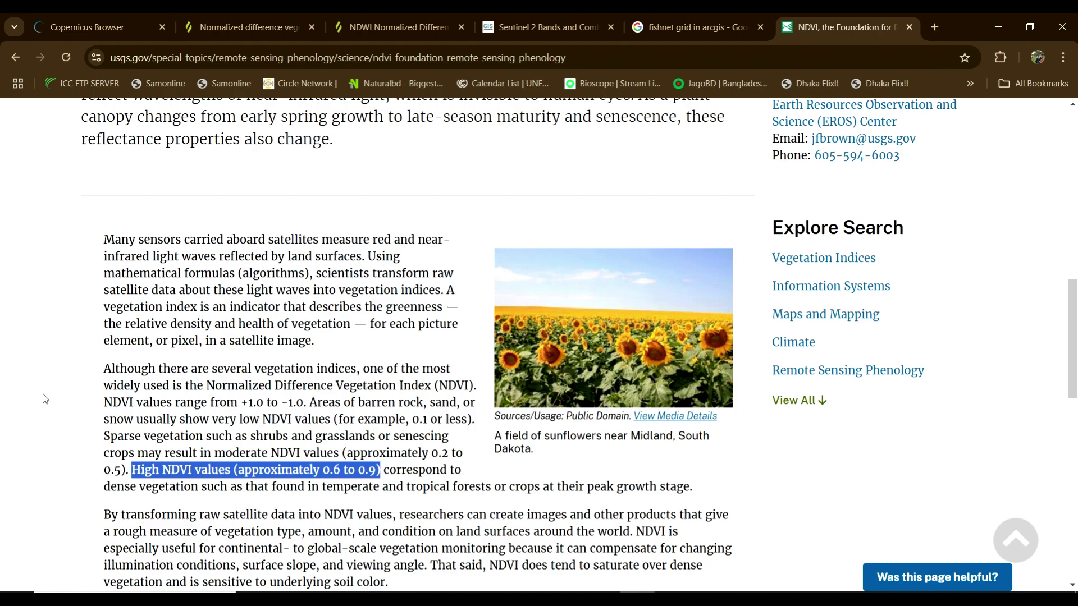
Highlight the NDVI ranges passage on the USGS page, then in ArcMap set NDWI's symbology to Classified and compute its histogram
drag(106, 403, 704, 488)
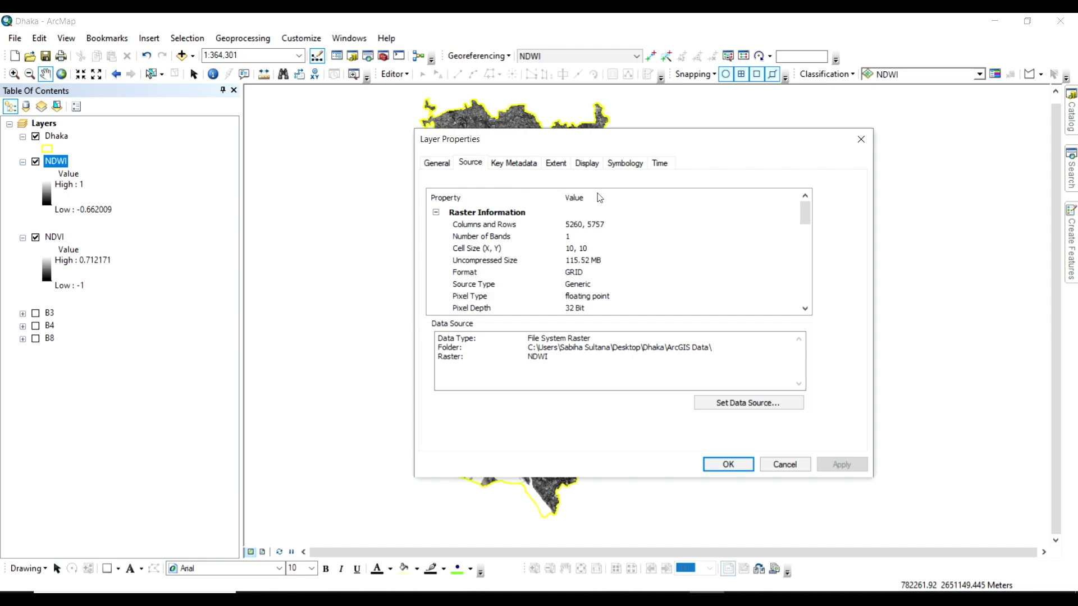
click(623, 165)
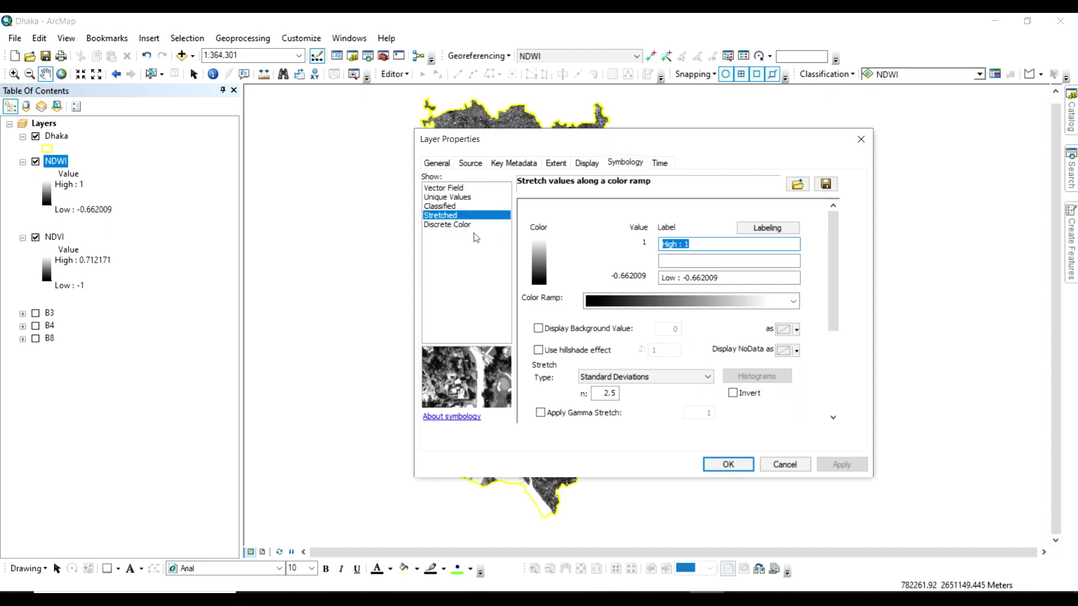
click(441, 207)
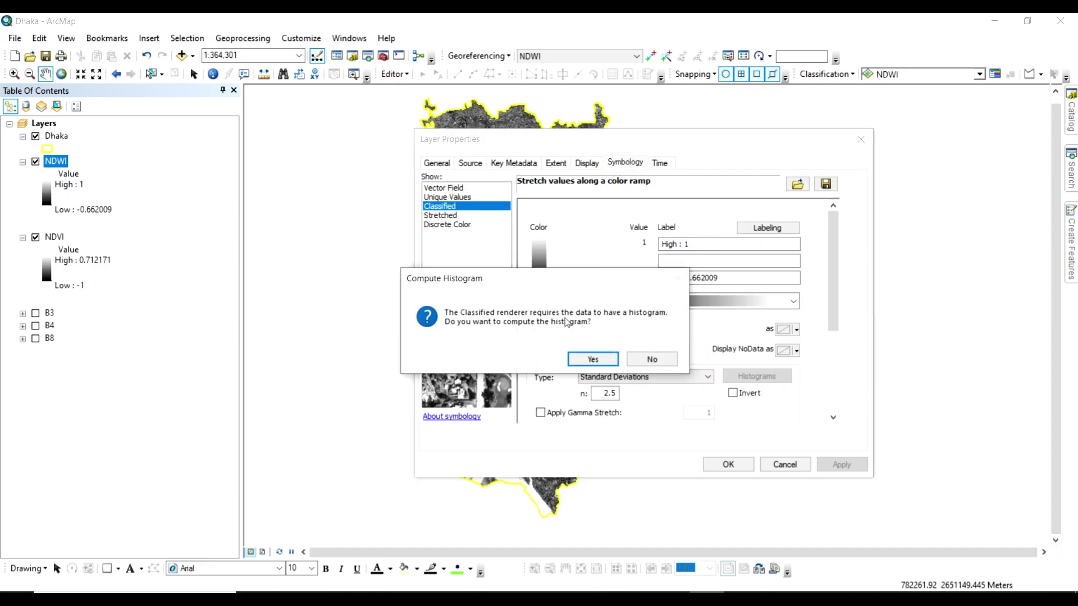
click(593, 358)
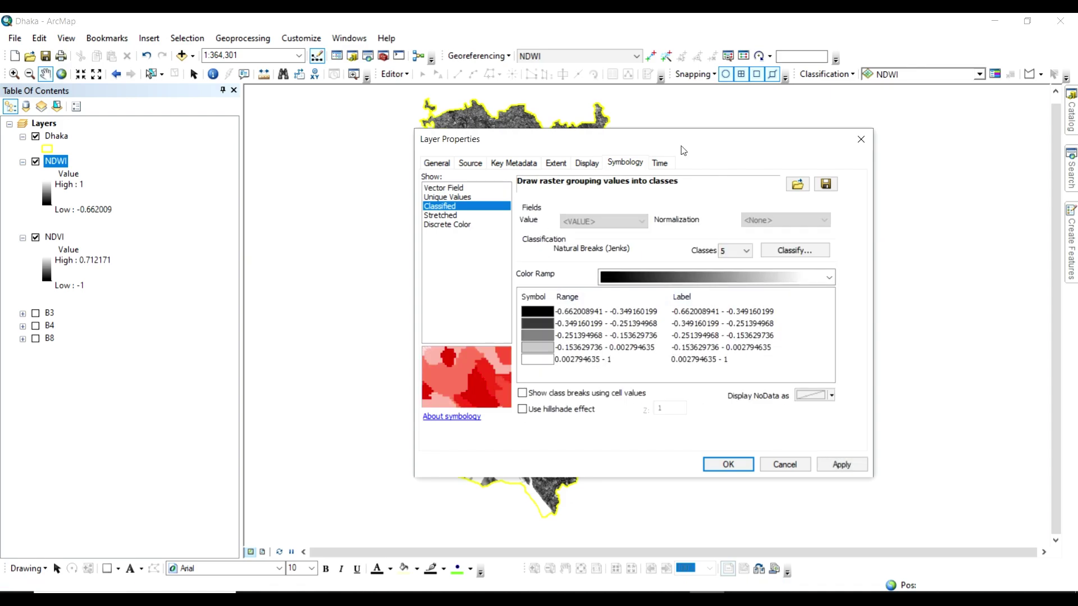
Apply a light-to-dark blue color ramp to the classified NDWI layer and view it on the map
mouse_move(716, 141)
mouse_down()
mouse_move(420, 148)
mouse_move(720, 149)
mouse_up()
click(687, 288)
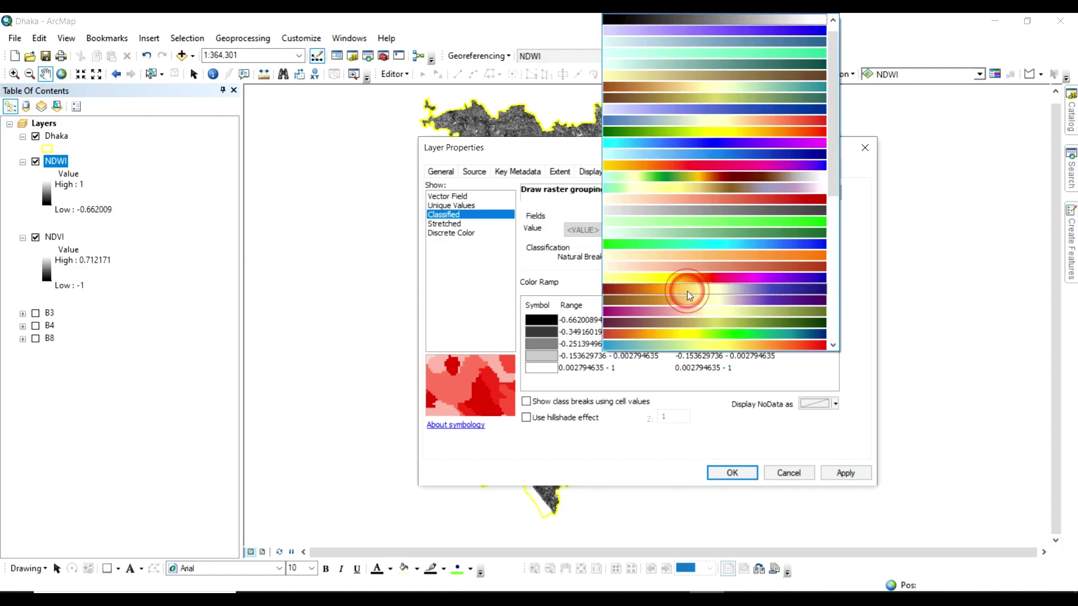
scroll(728, 291, down, 2)
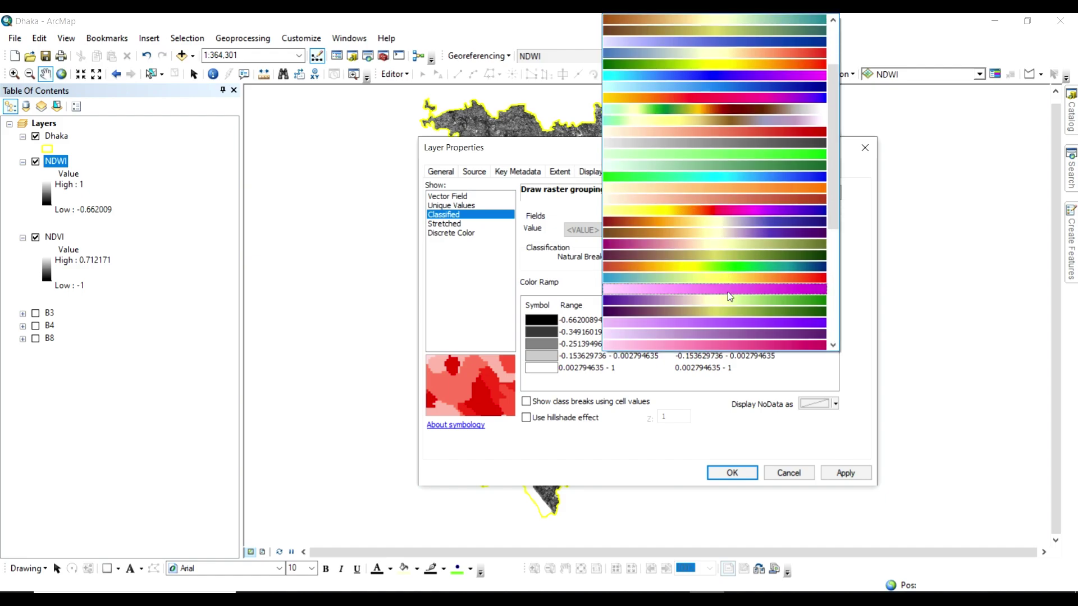
scroll(728, 292, up, 3)
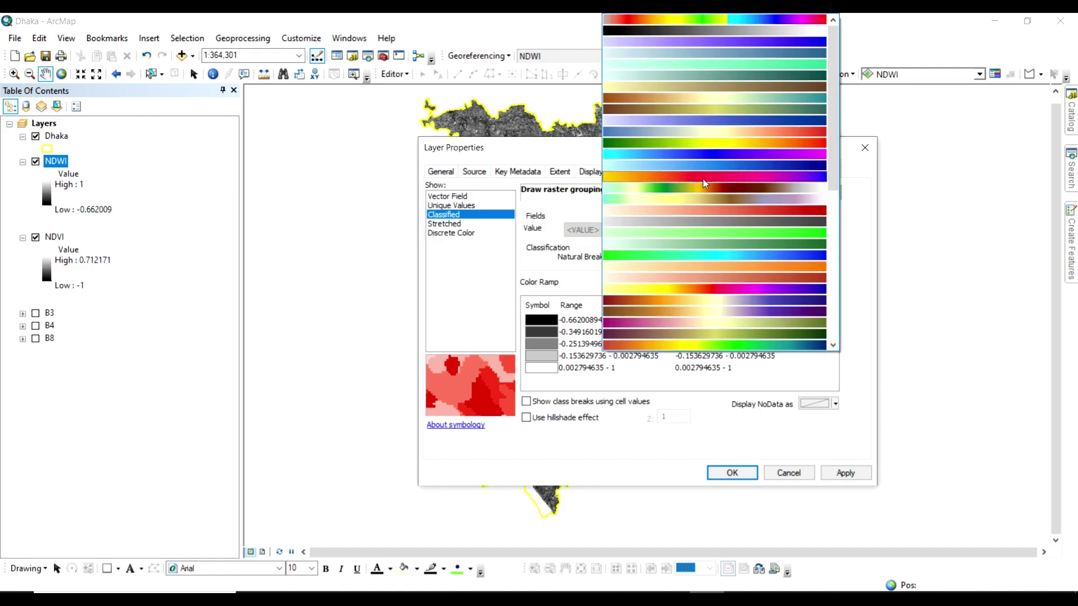
click(730, 168)
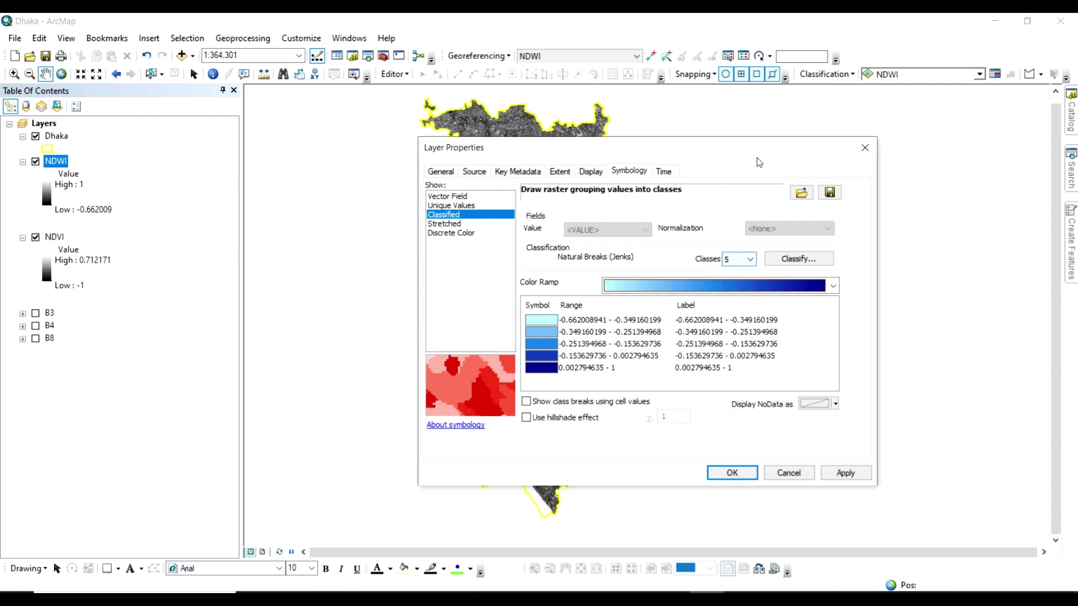
drag(758, 149, 574, 141)
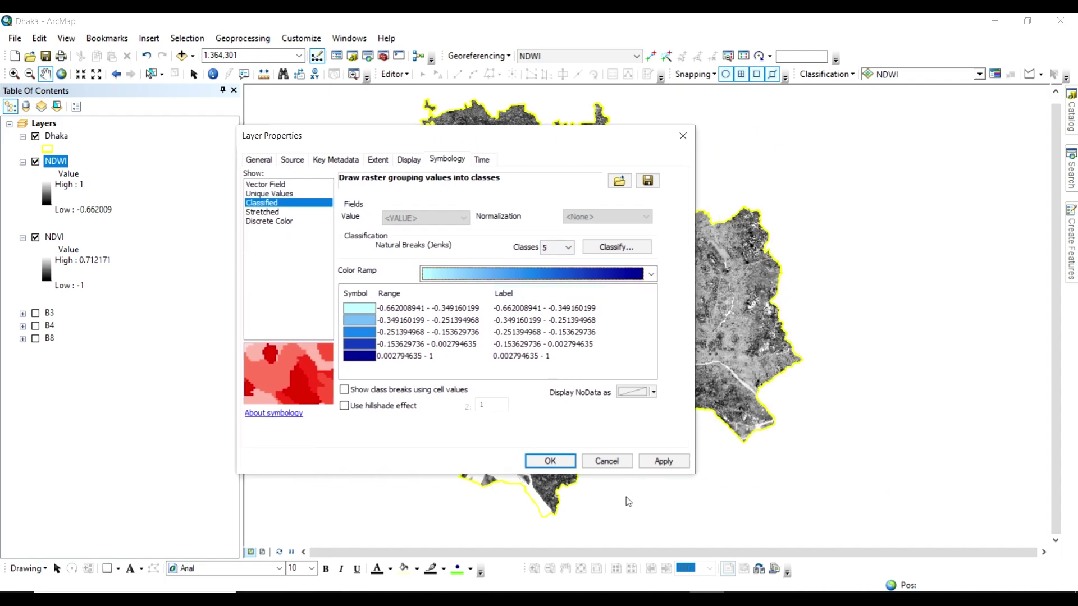
click(665, 462)
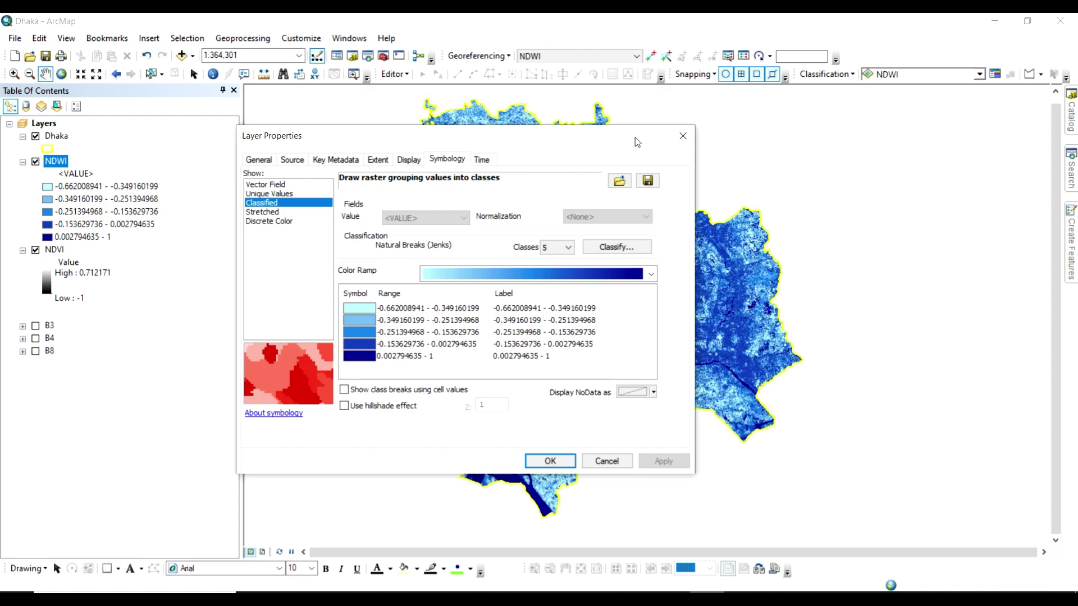
drag(630, 141, 470, 122)
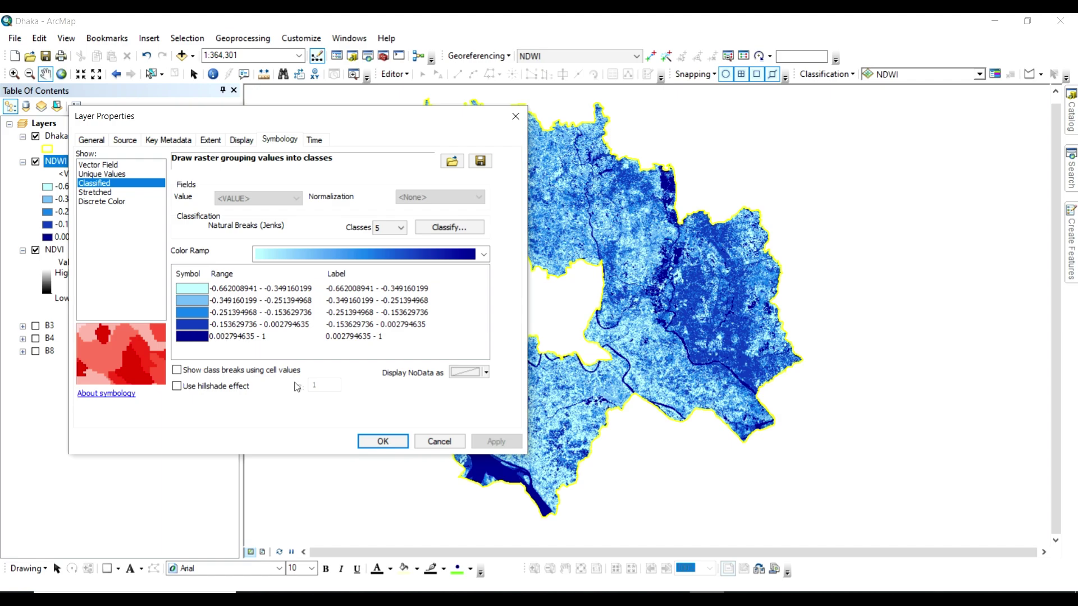
Apply the dark red, orange, cream and dark purple-blue color ramp to the NDWI classes and view the map
click(454, 121)
drag(453, 121, 494, 120)
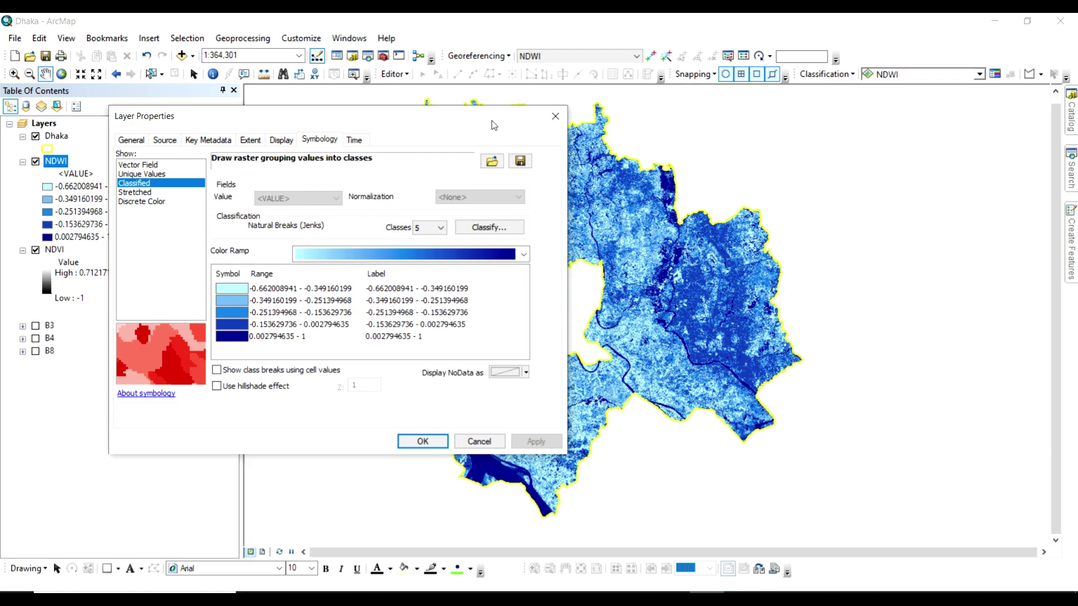
click(457, 256)
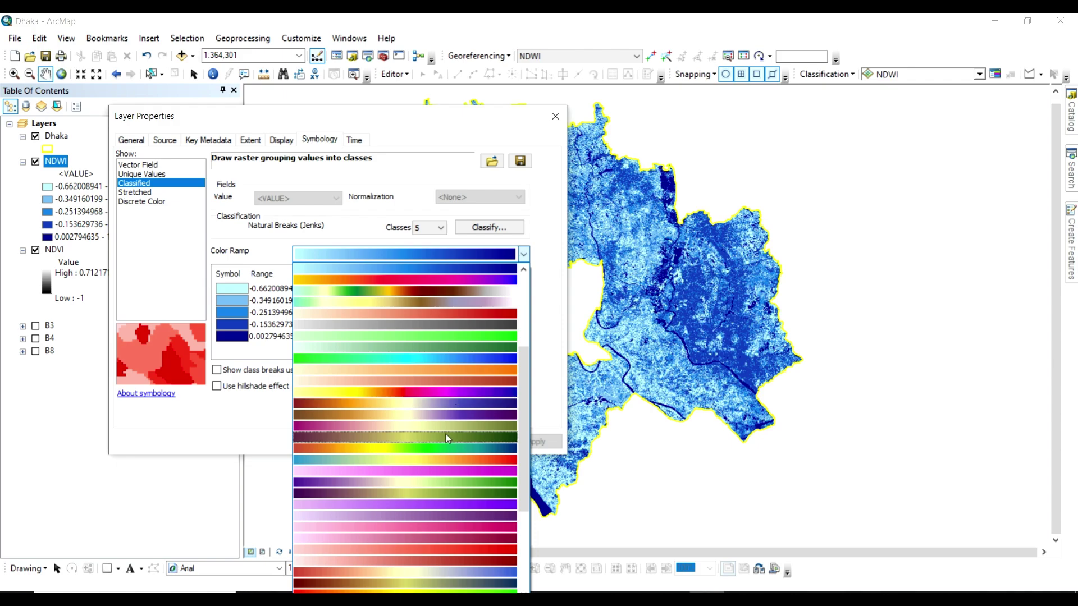
click(429, 406)
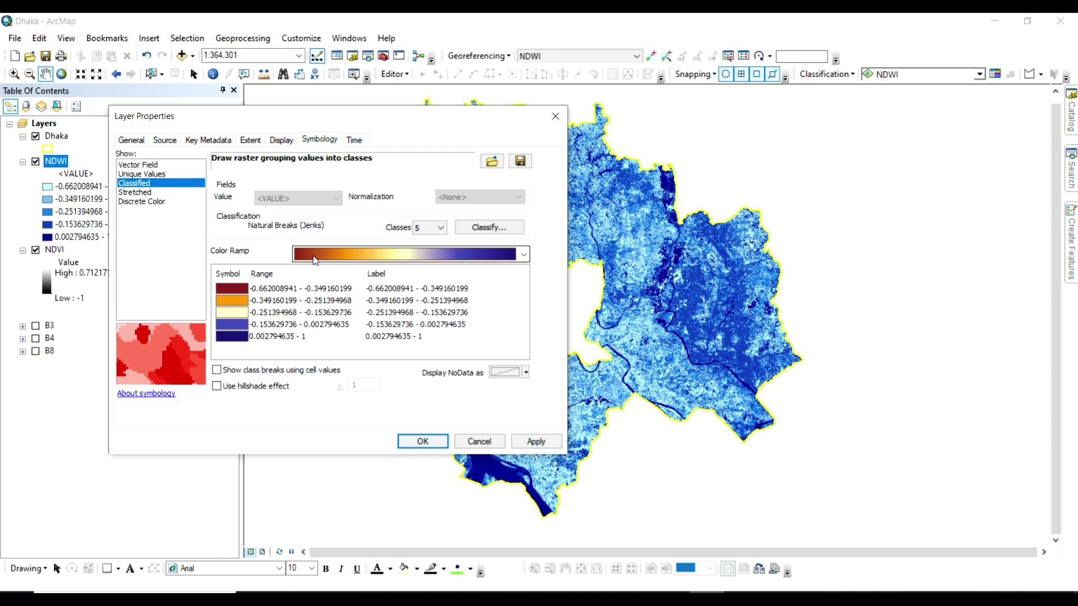
click(216, 325)
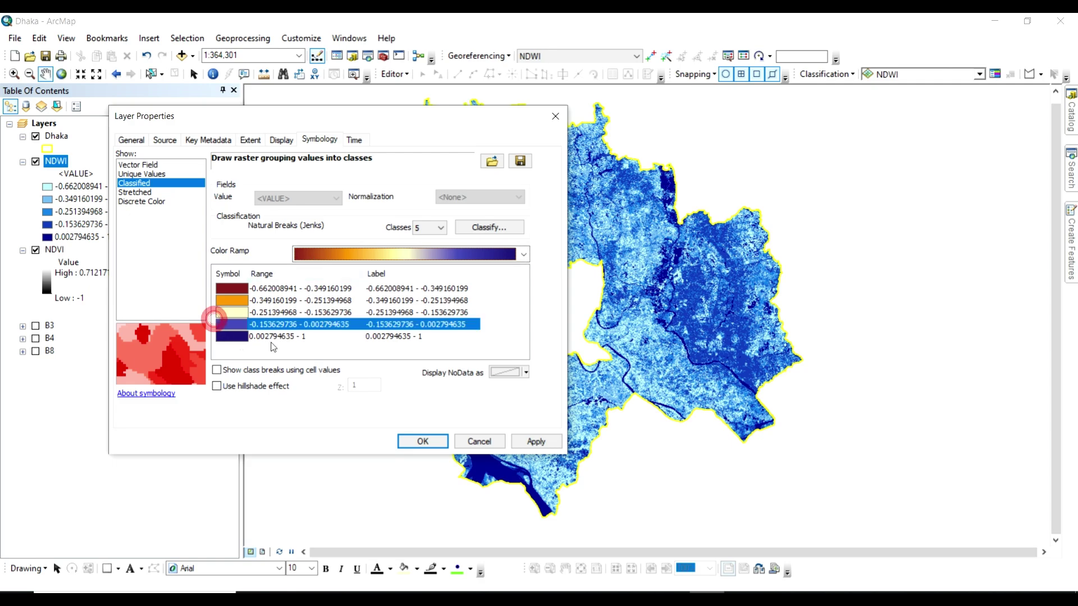
click(239, 349)
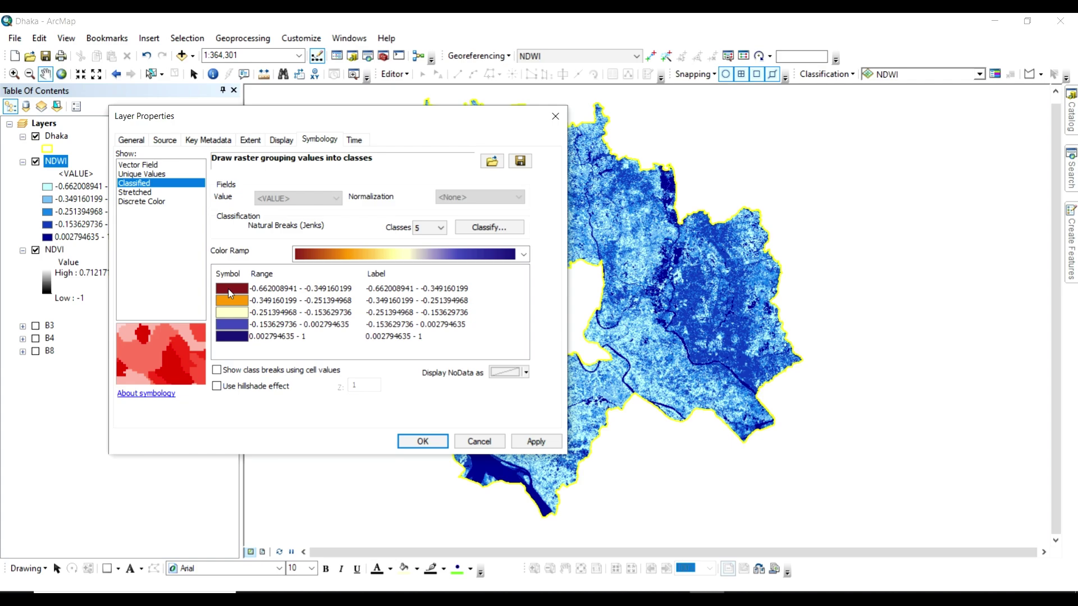
click(547, 442)
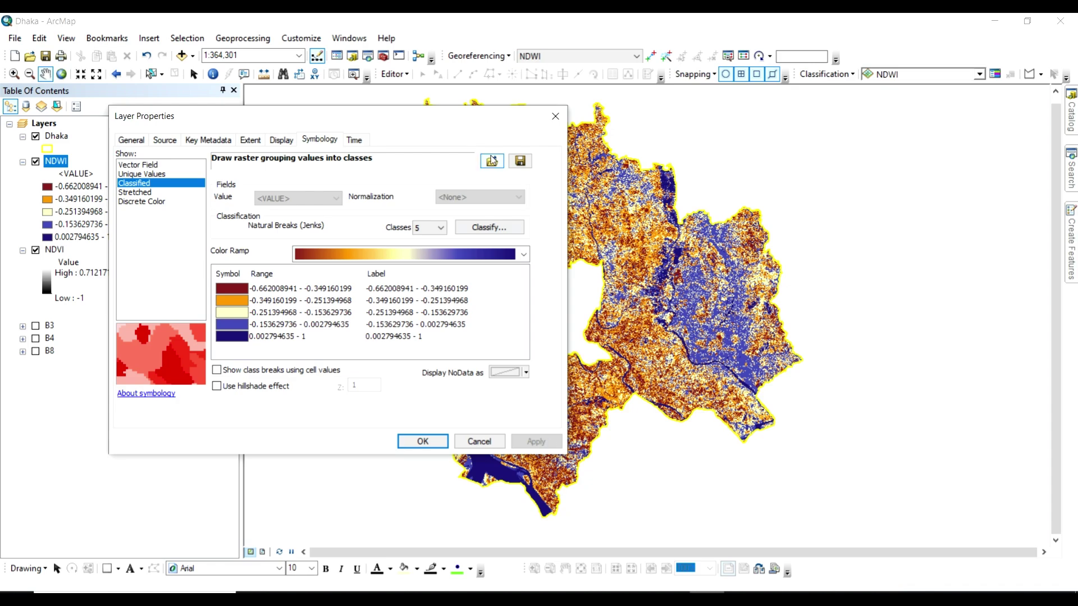
drag(491, 115, 349, 137)
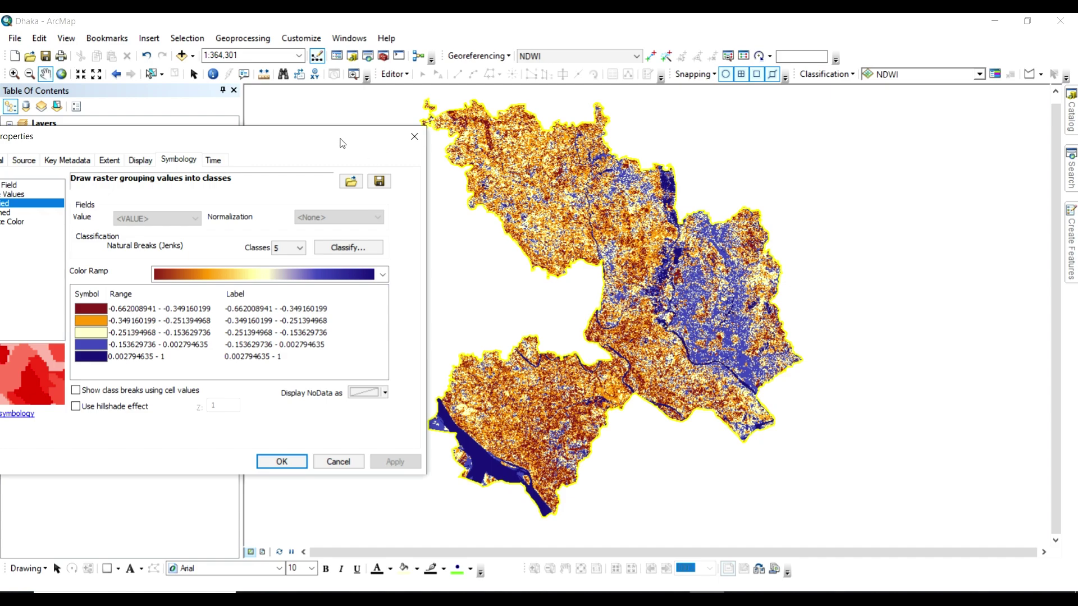
Apply the yellow-green-dark blue color ramp to the NDWI classes and view the map
drag(342, 144, 693, 162)
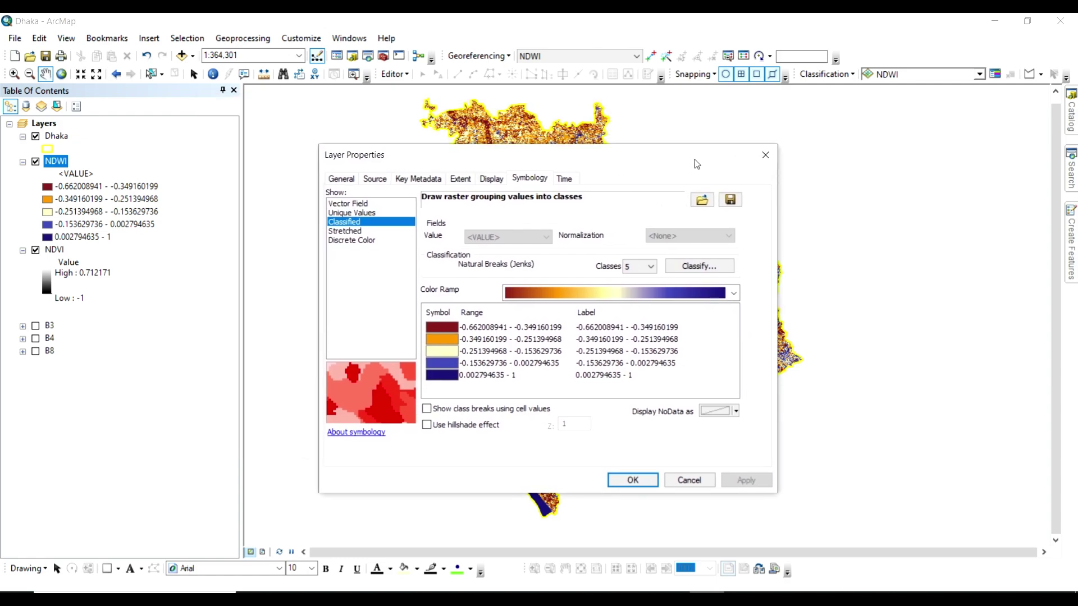
click(694, 292)
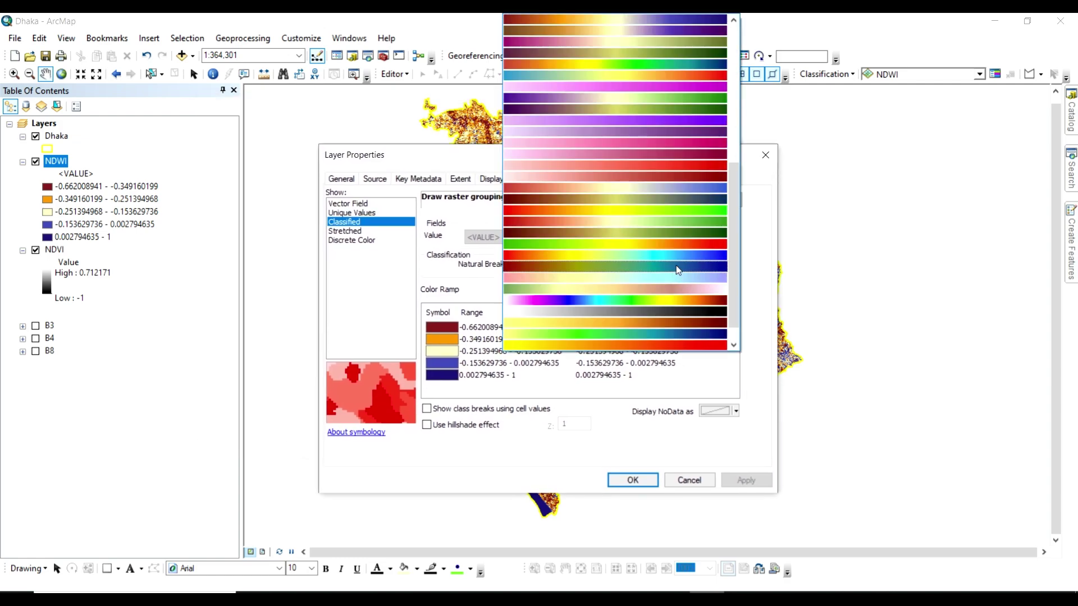
scroll(675, 259, down, 1)
scroll(676, 259, down, 1)
click(659, 308)
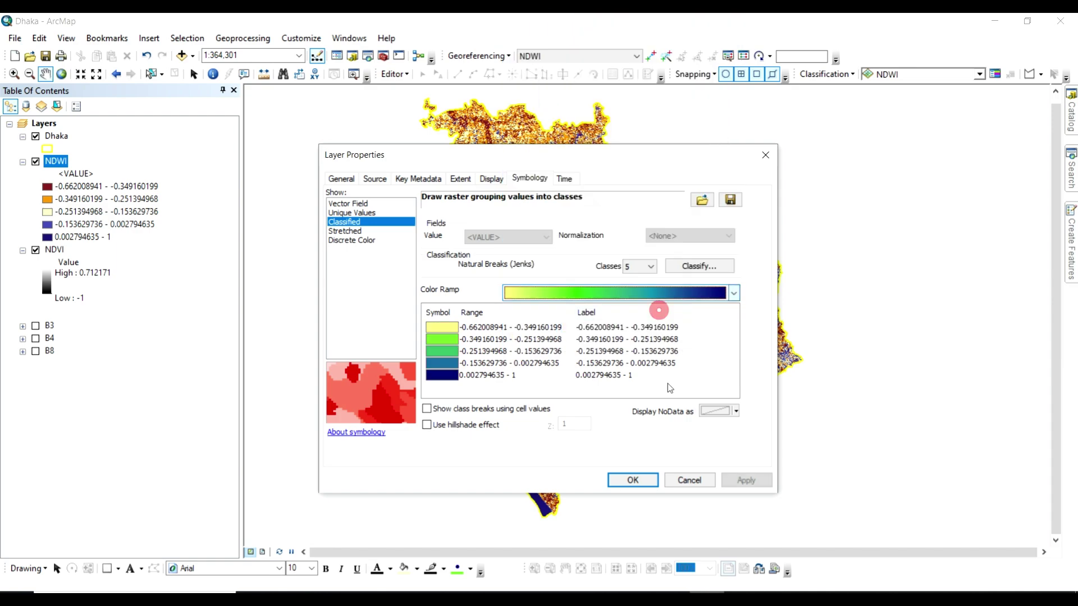
drag(692, 161, 506, 129)
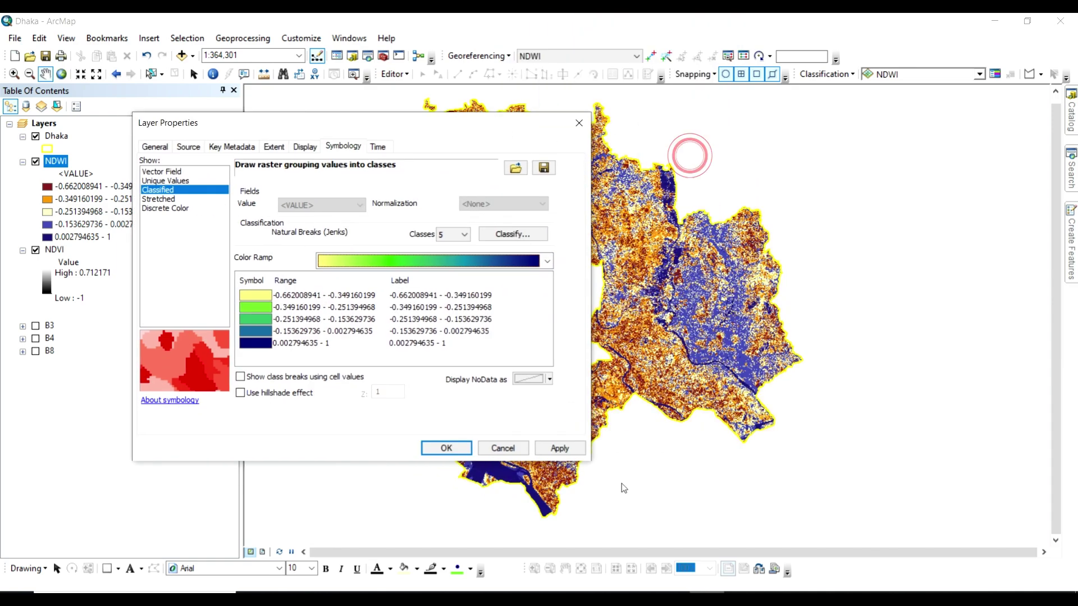
click(559, 448)
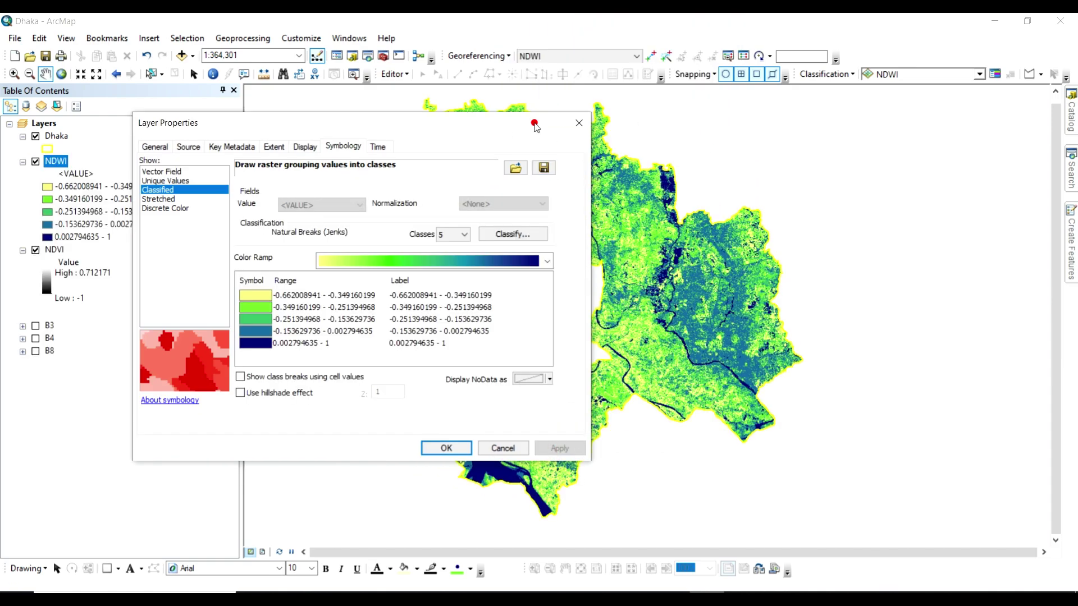
drag(536, 123, 363, 111)
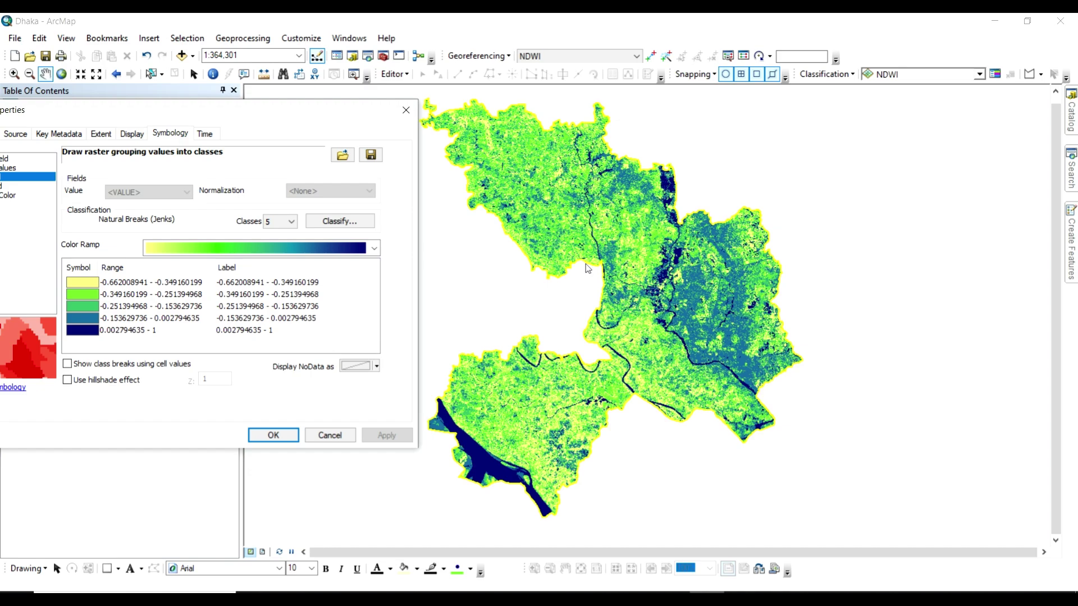
Apply the red-to-blue diverging color ramp with a pale yellow middle to the NDWI classes and close the layer properties
click(322, 248)
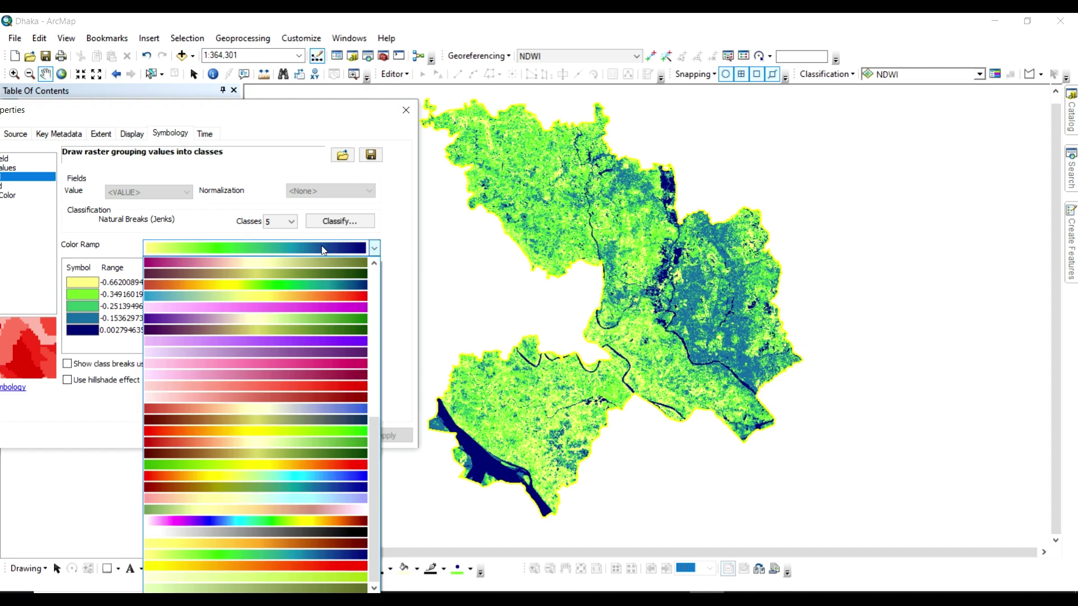
click(336, 407)
click(375, 434)
click(279, 432)
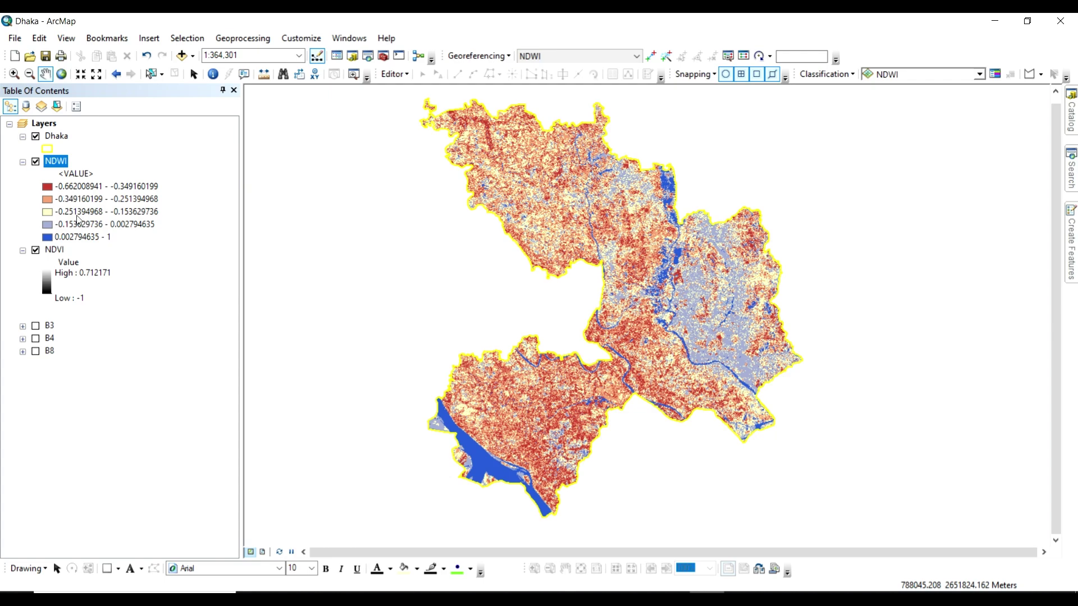
double_click(56, 163)
click(577, 307)
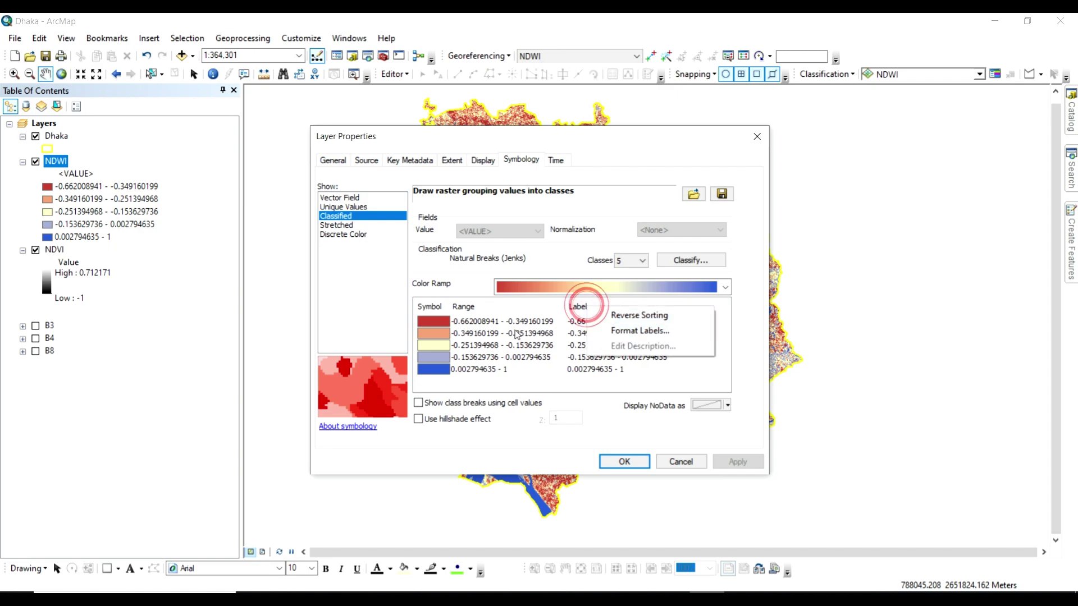
click(497, 321)
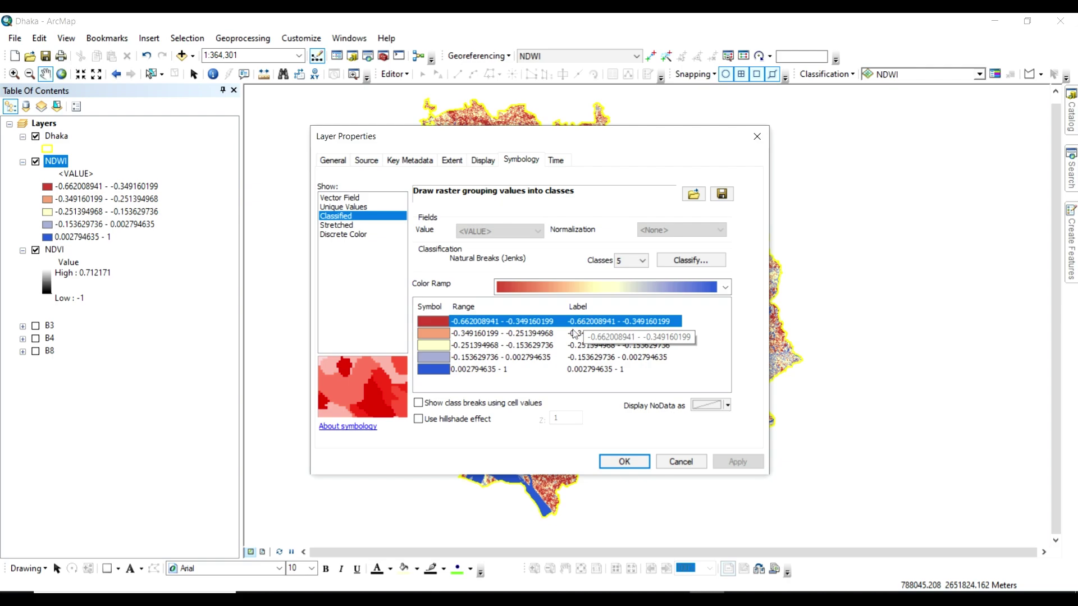
double_click(587, 369)
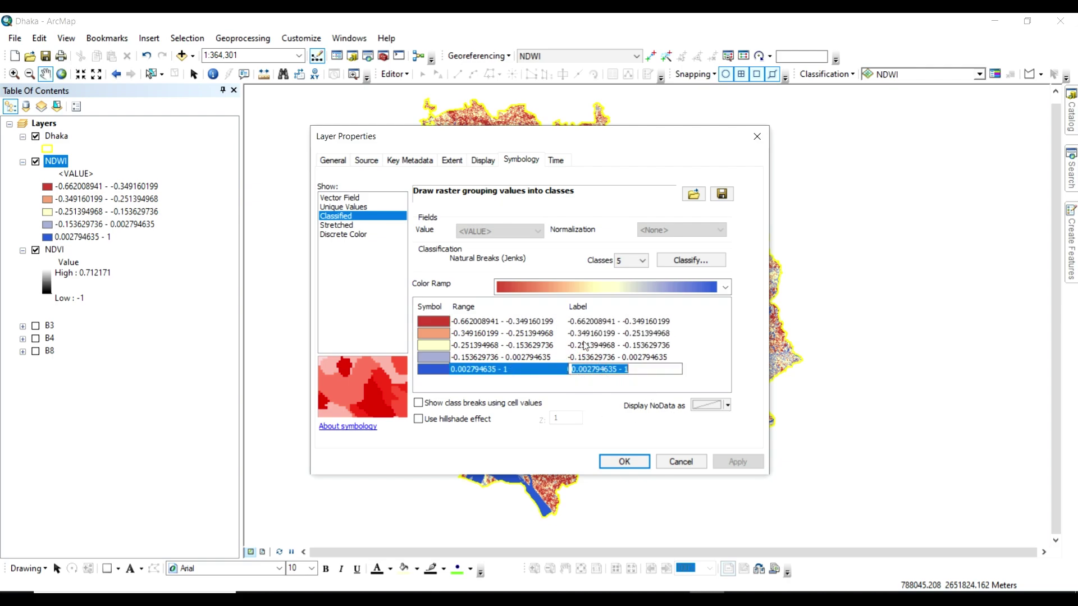
key(Return)
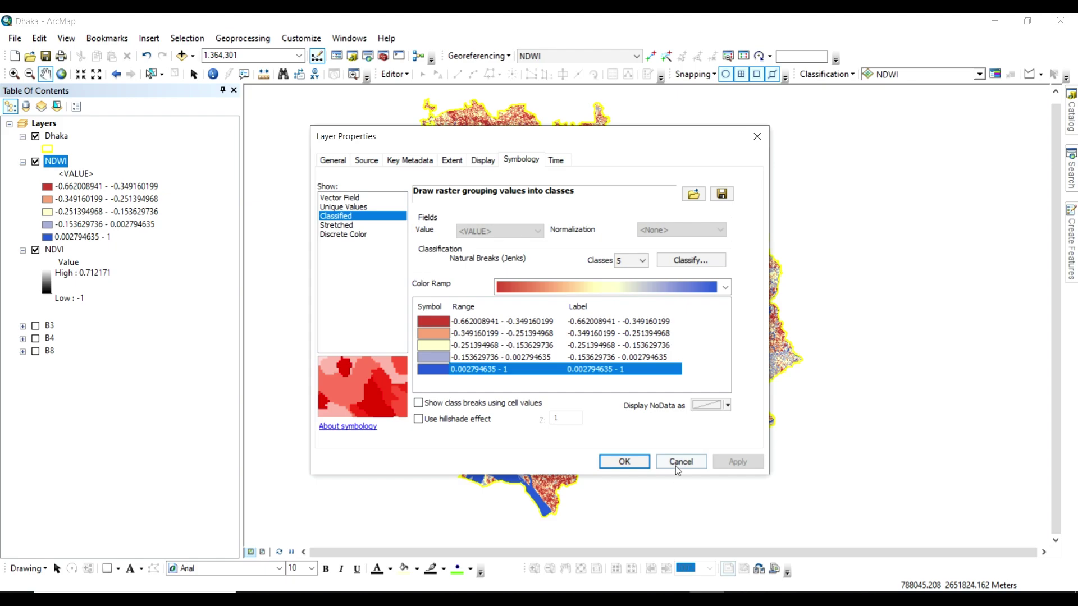
click(679, 463)
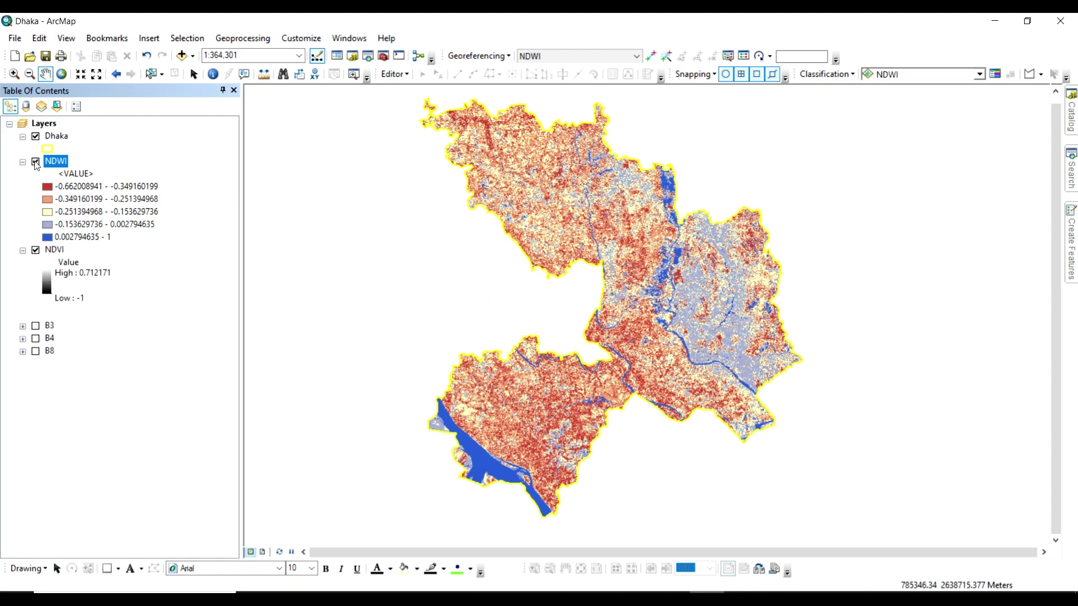
Hide the NDWI layer and switch the NDVI layer's symbology to classified, computing its statistics and histogram
click(35, 163)
double_click(57, 249)
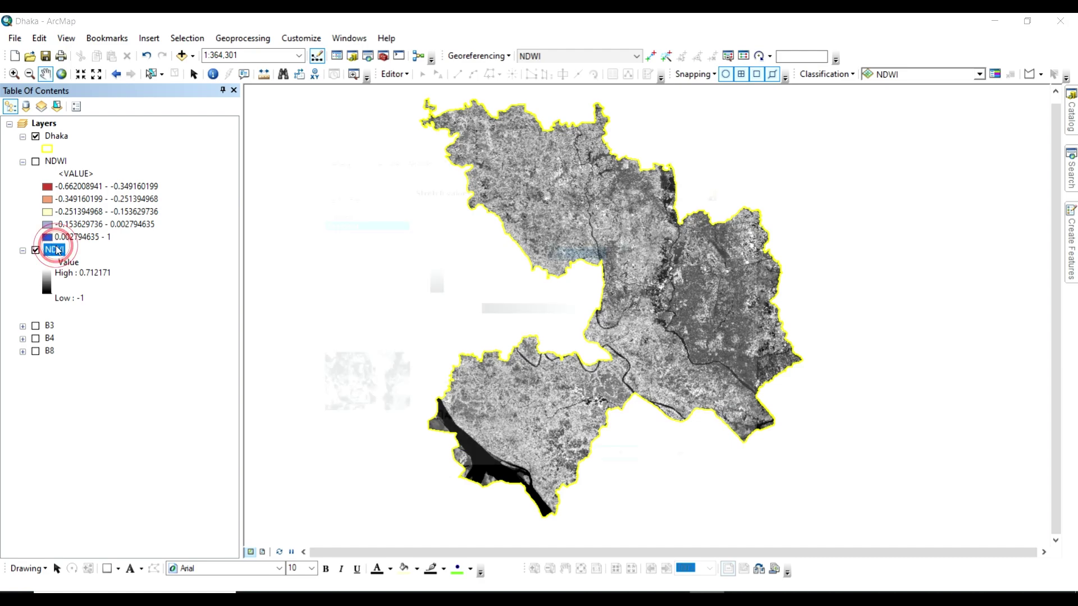
click(336, 216)
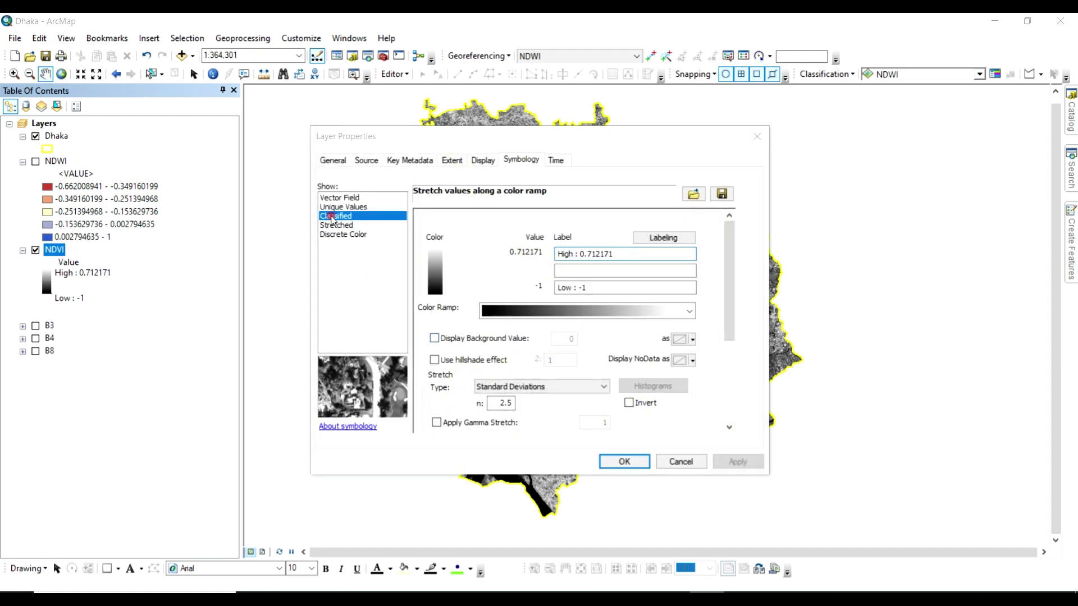
click(586, 356)
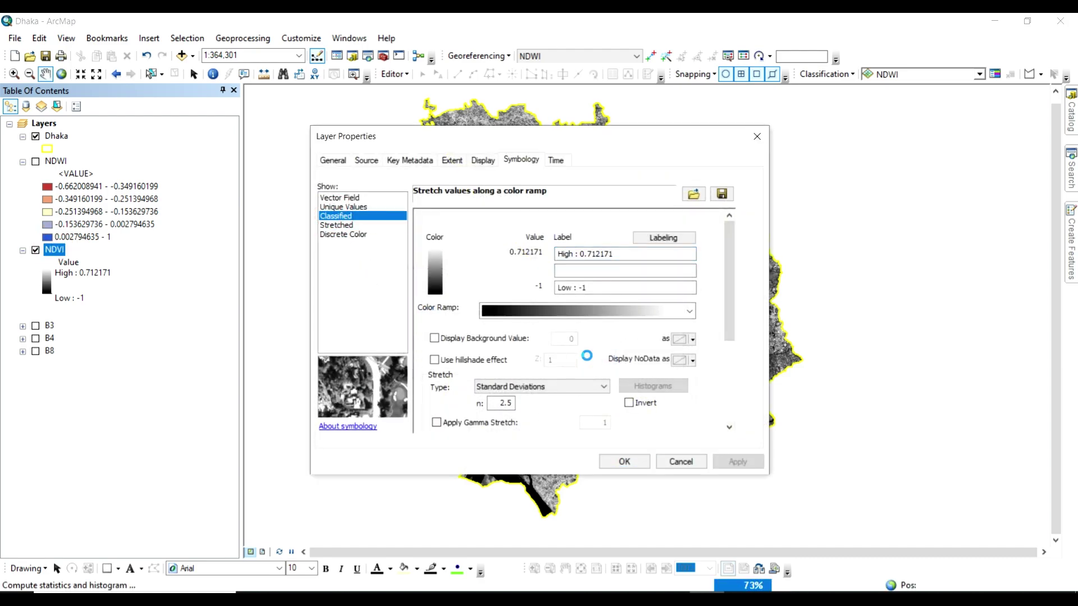
Apply the light-to-dark olive green color ramp to the NDVI classes and view the map
click(581, 287)
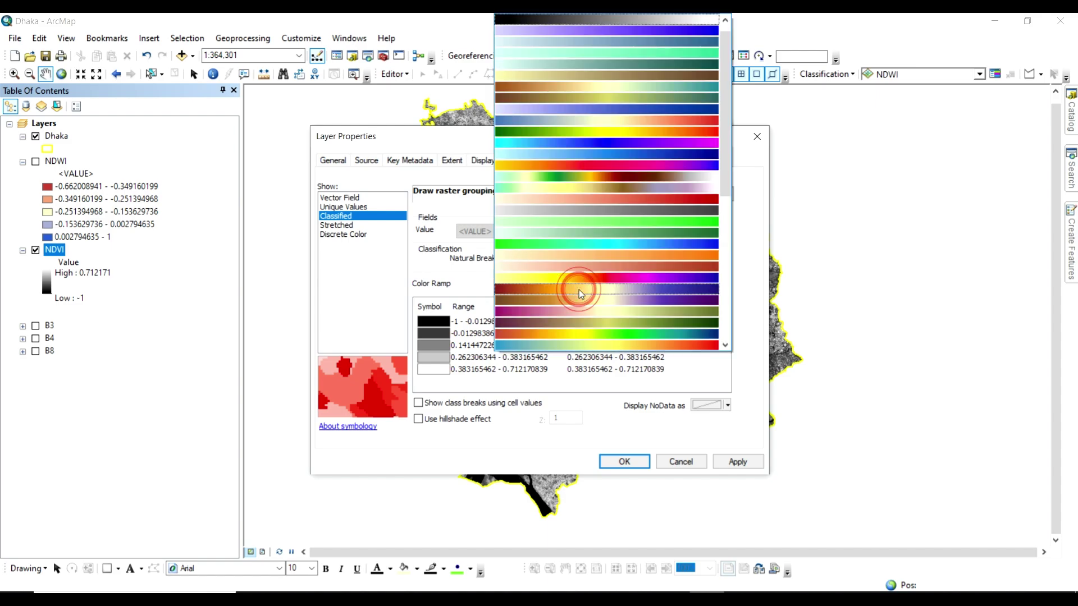
scroll(634, 318, down, 9)
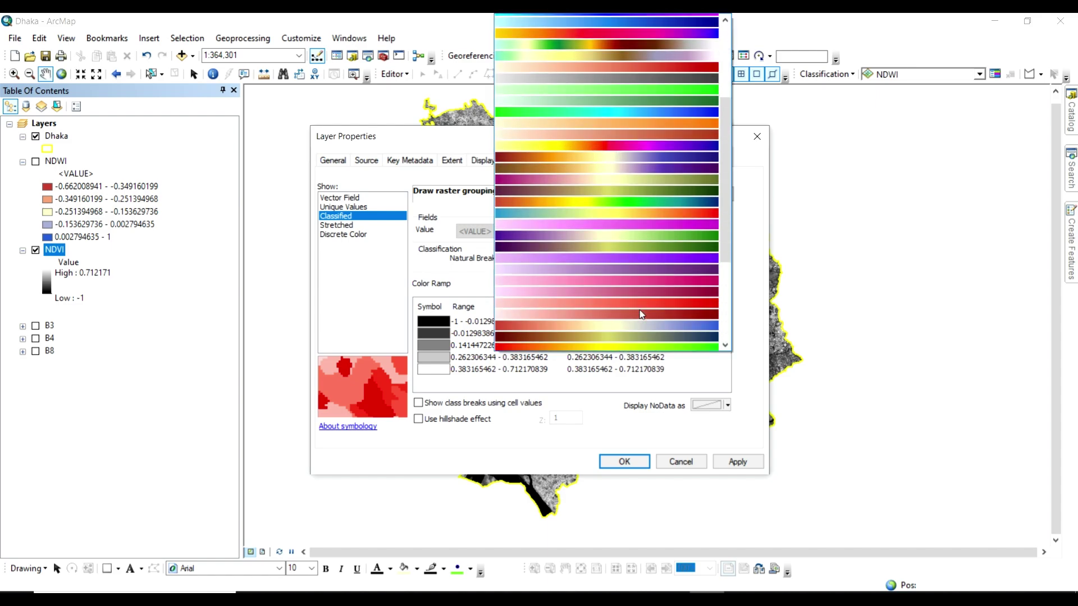
click(645, 345)
click(738, 461)
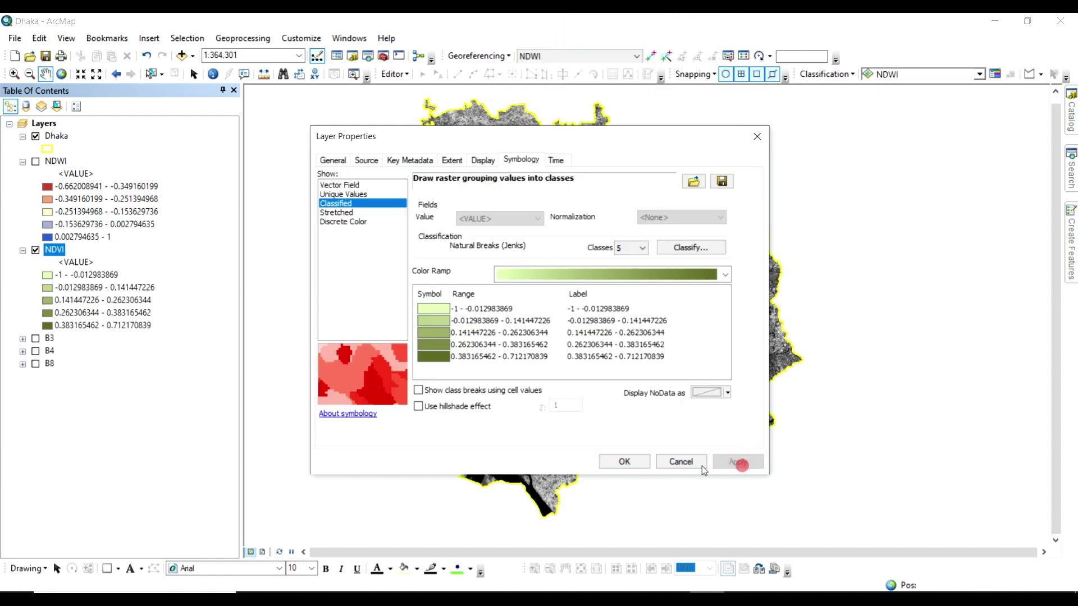
click(623, 461)
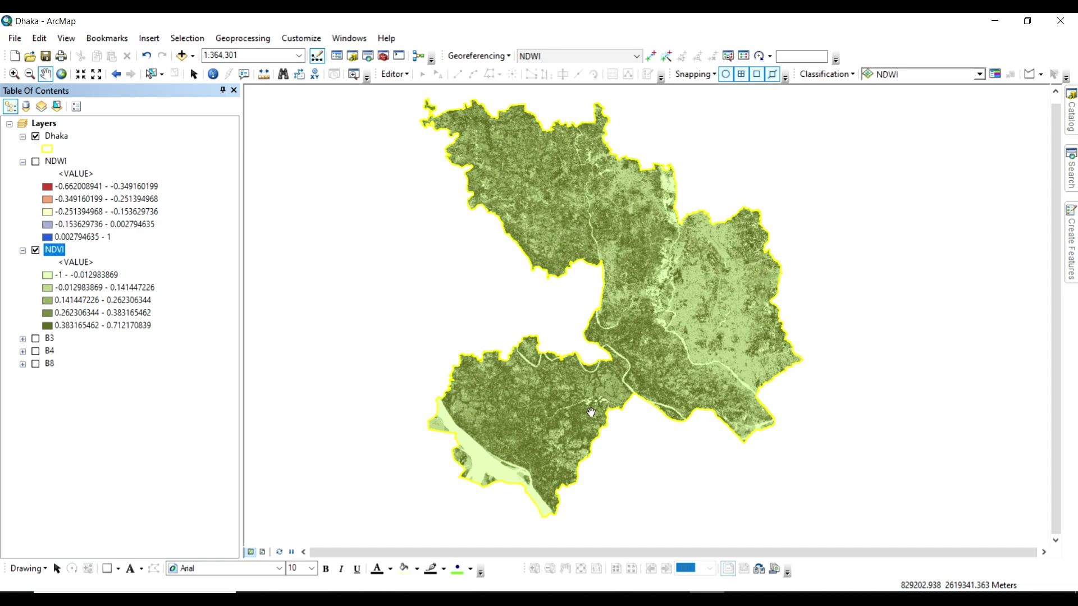
Apply the red-to-green diverging color ramp with a pale yellow middle to the NDVI classes and view the map
double_click(57, 250)
click(671, 289)
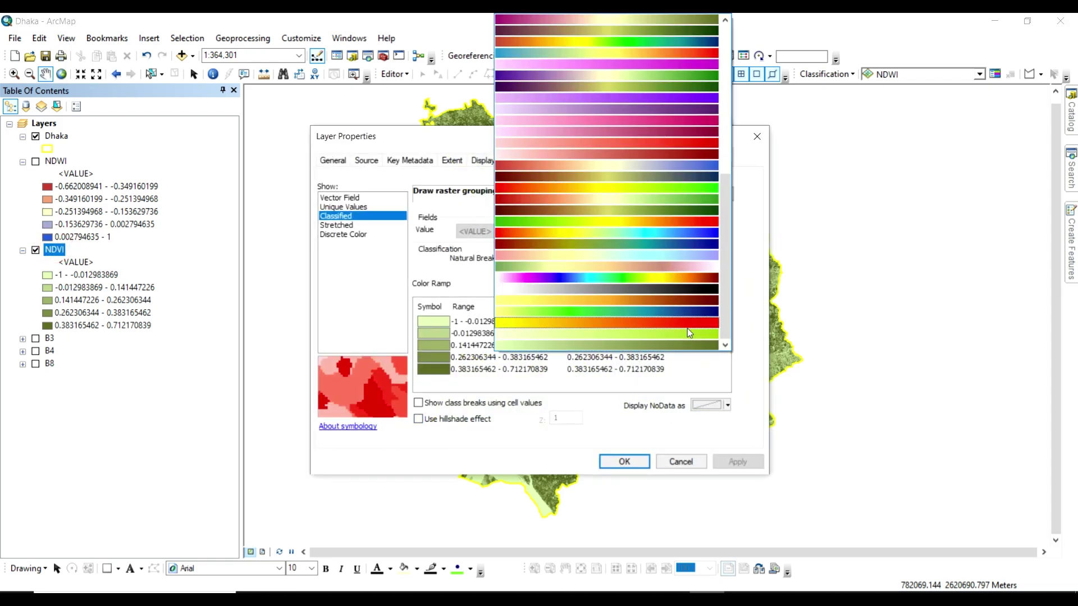
scroll(687, 328, up, 1)
click(679, 240)
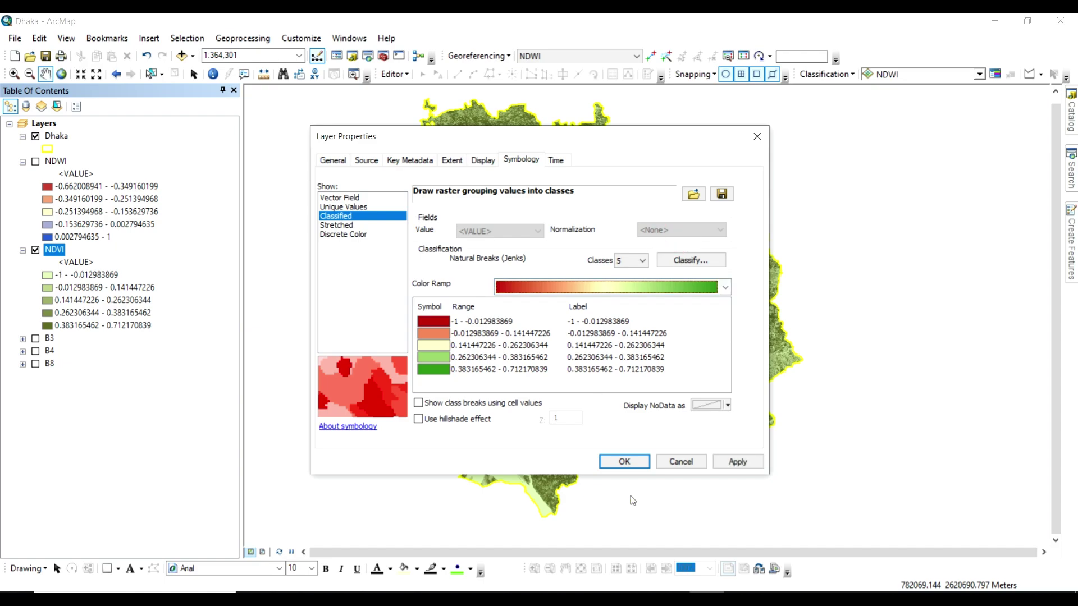
click(724, 461)
click(622, 461)
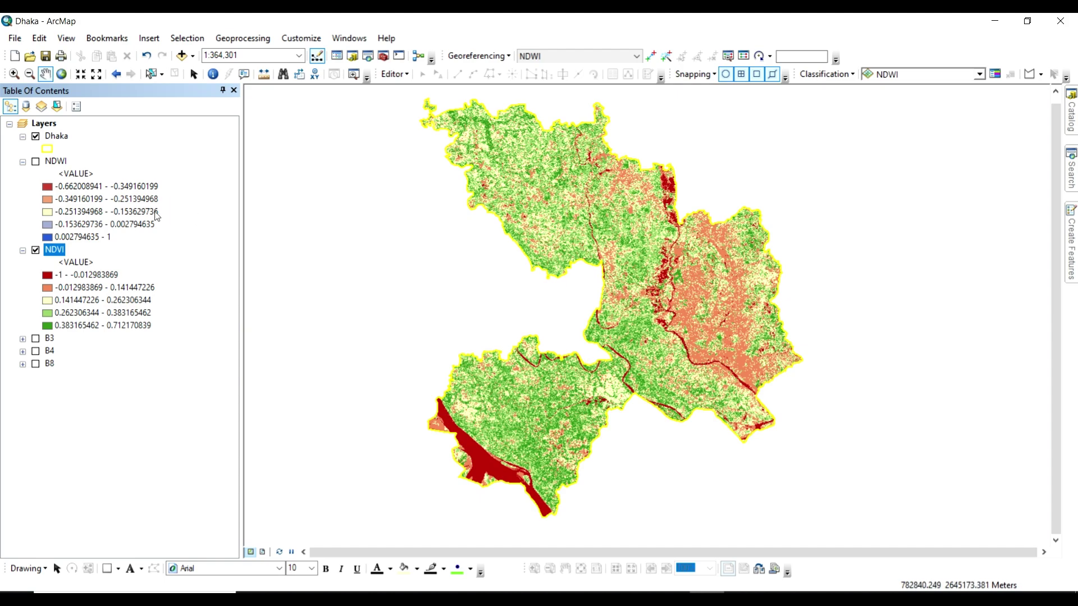
Apply the dark brown, yellow and dark green color ramp to the NDVI classes and uncover the map for viewing
double_click(61, 251)
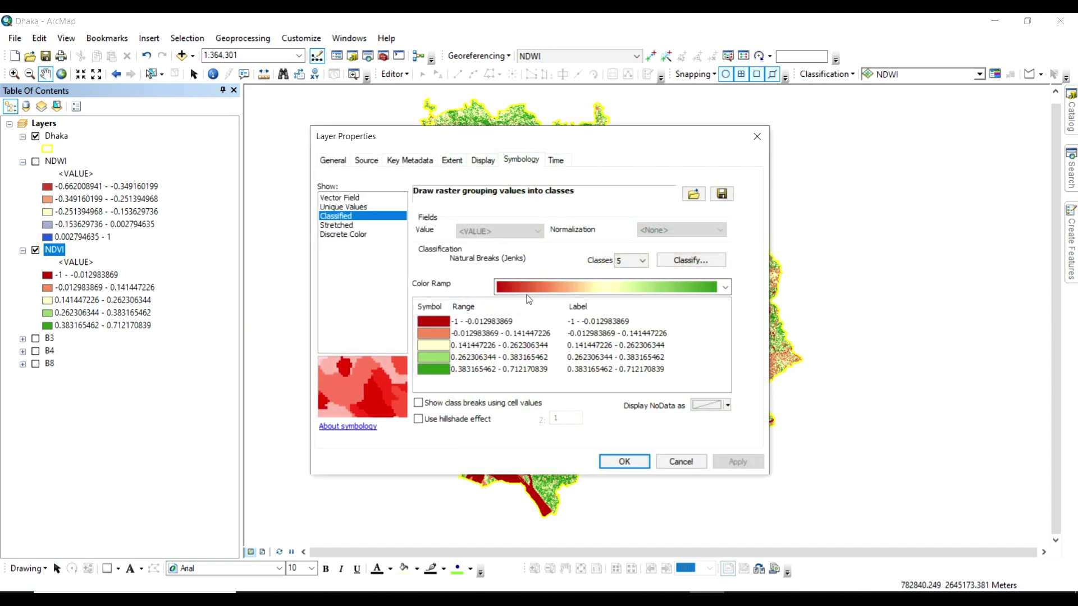
click(526, 291)
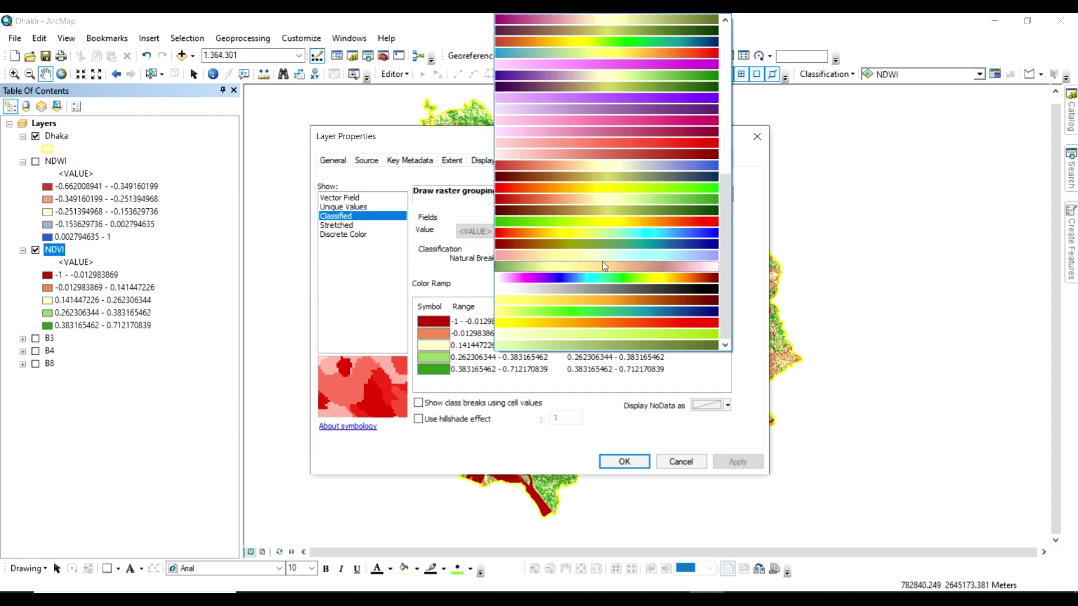
click(593, 197)
click(618, 282)
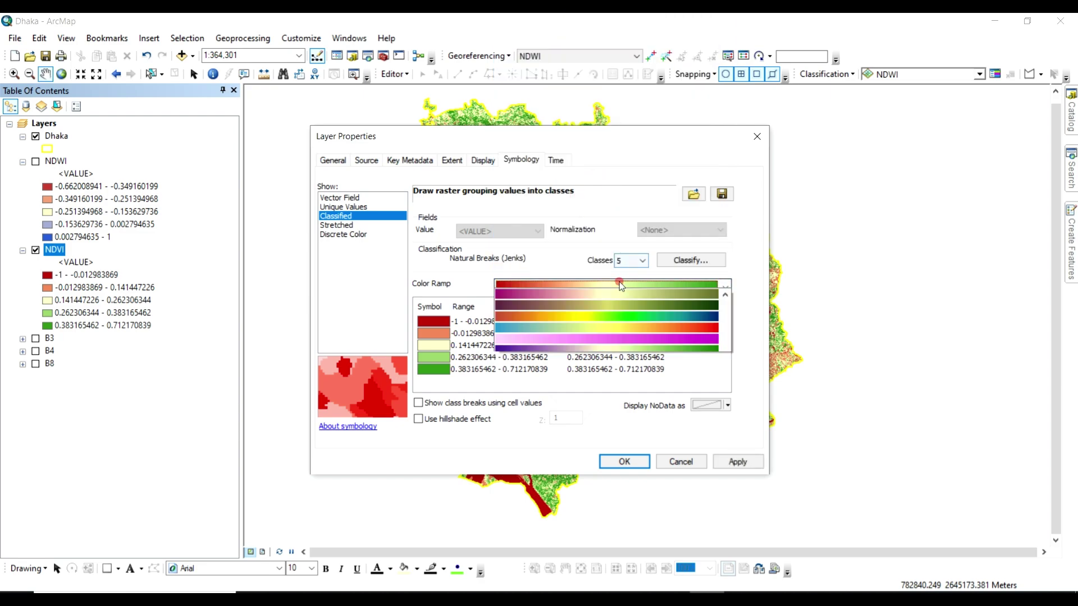
click(609, 210)
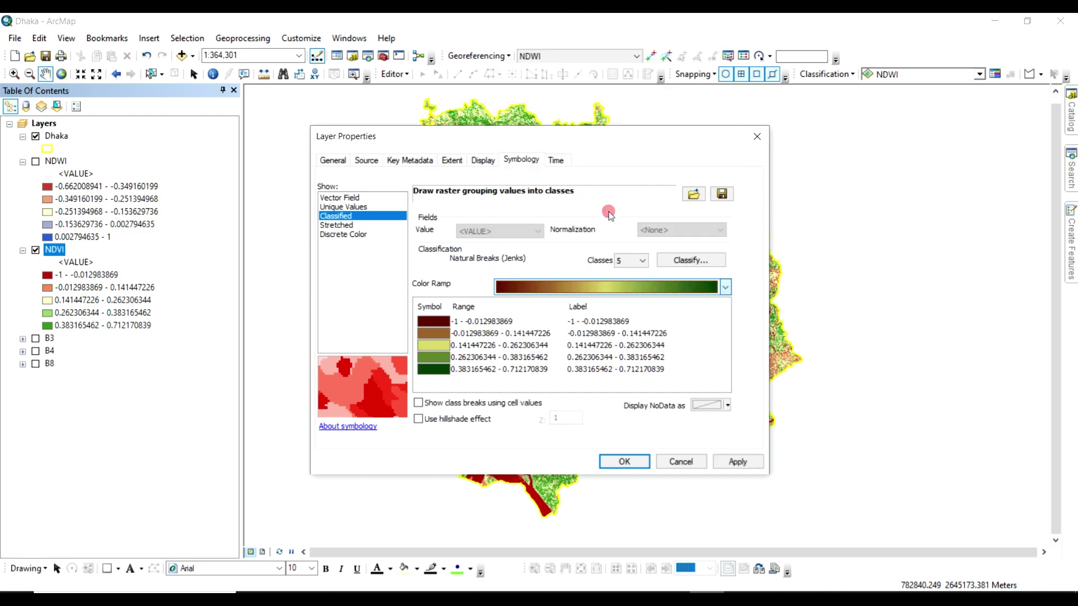
click(739, 461)
drag(676, 137, 295, 116)
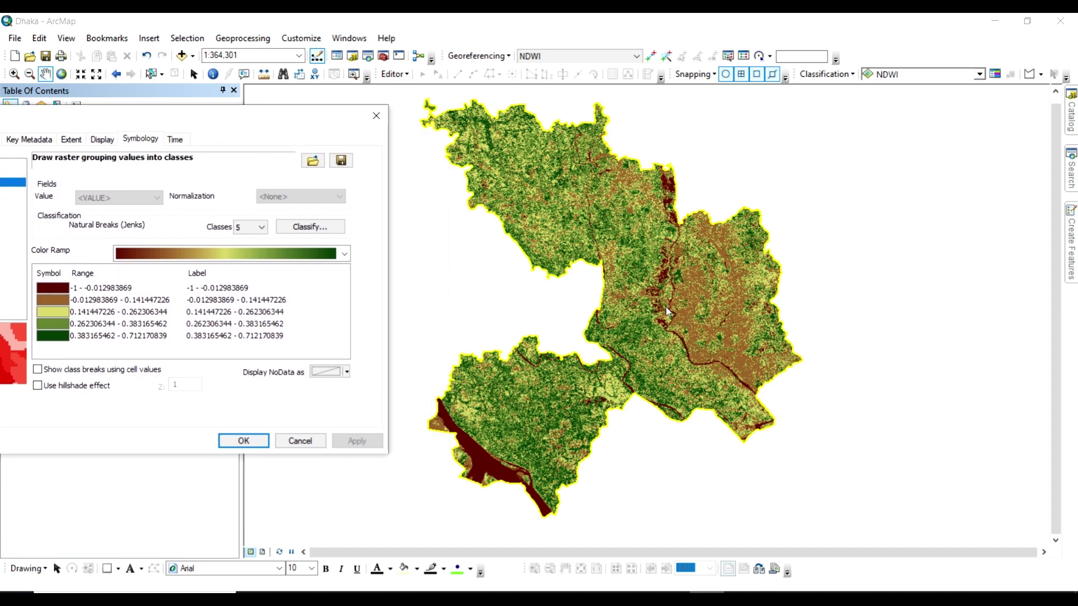
Apply the purple-to-green color ramp with a cream middle to the NDVI classes
click(315, 254)
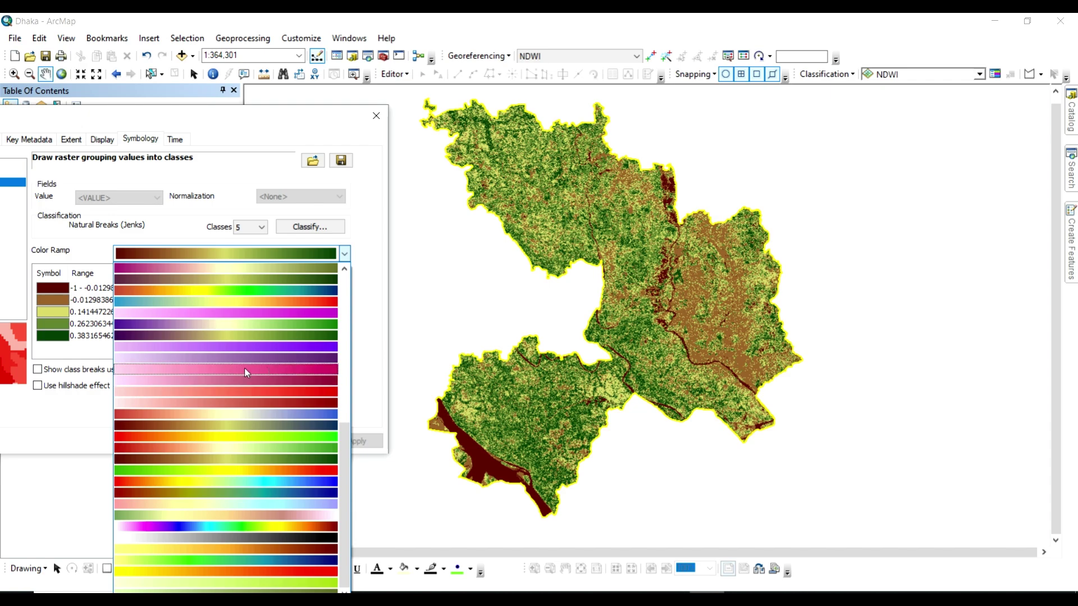
click(204, 324)
click(352, 439)
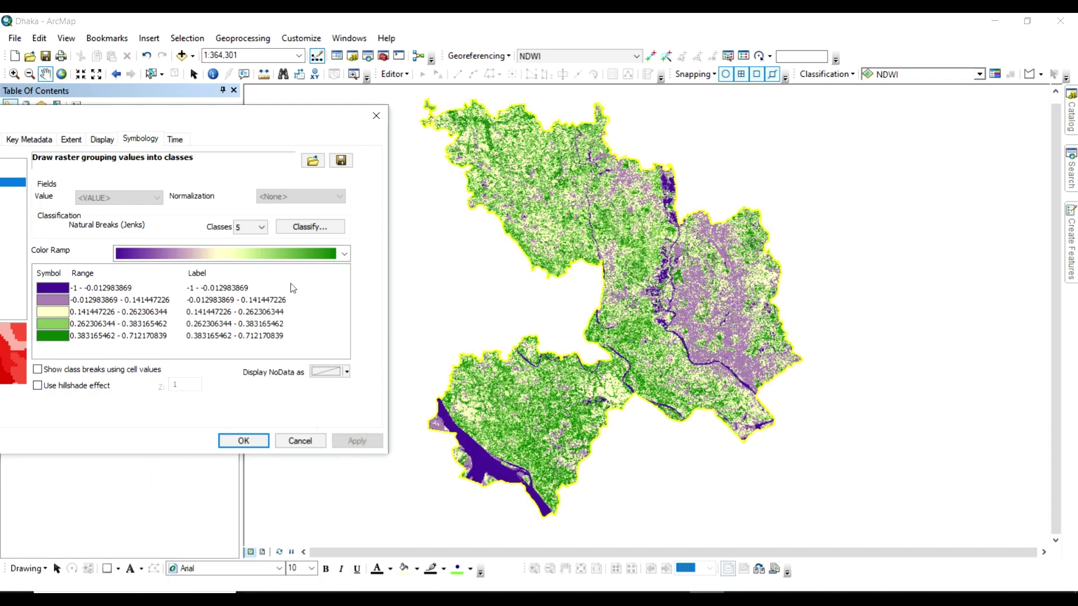
Apply the dark purple, yellow and dark green color ramp to the NDVI classes and close the layer properties
click(281, 253)
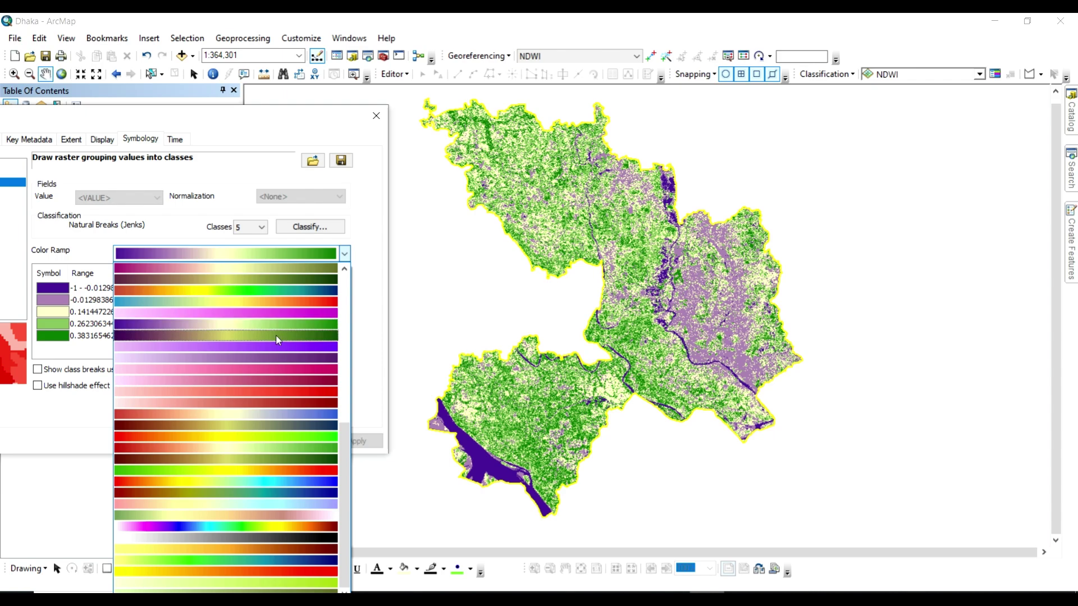
click(276, 335)
click(364, 441)
click(251, 444)
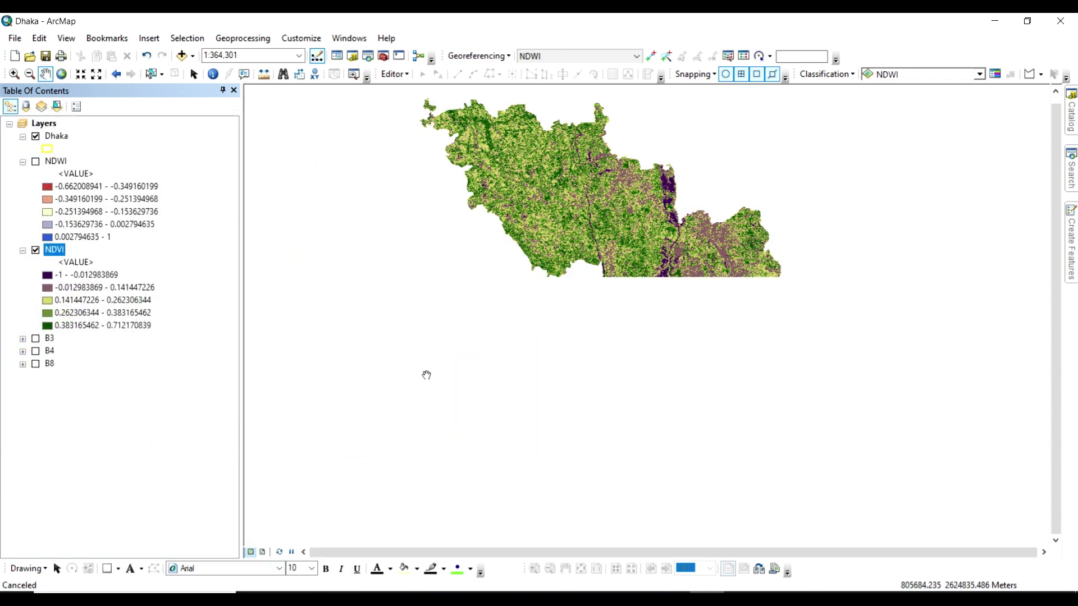
Save the map document, then hide the NDVI layer and show the NDWI layer
click(45, 56)
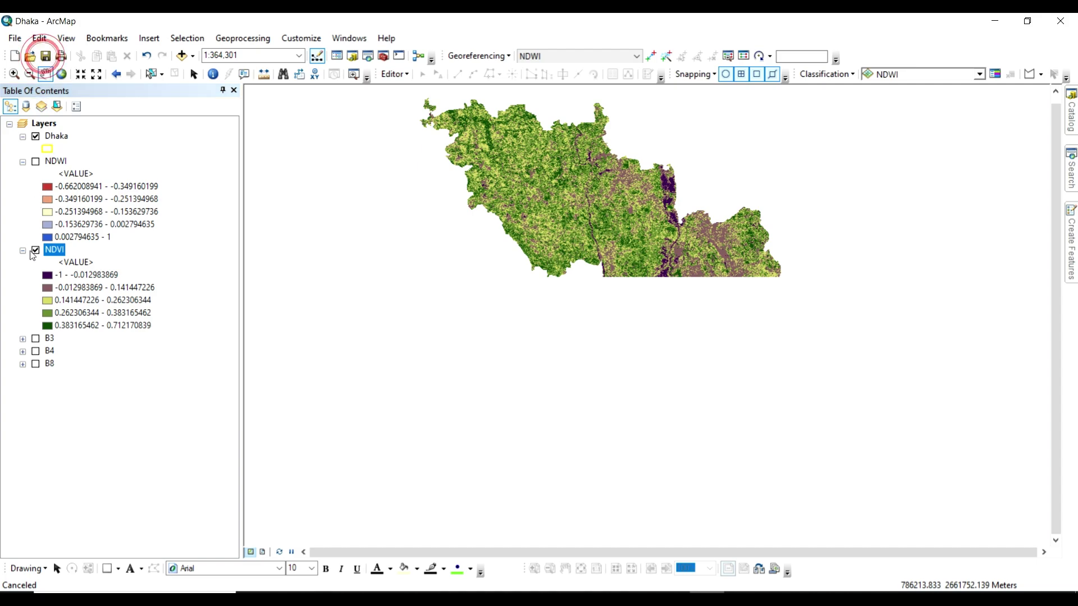
click(35, 250)
click(36, 162)
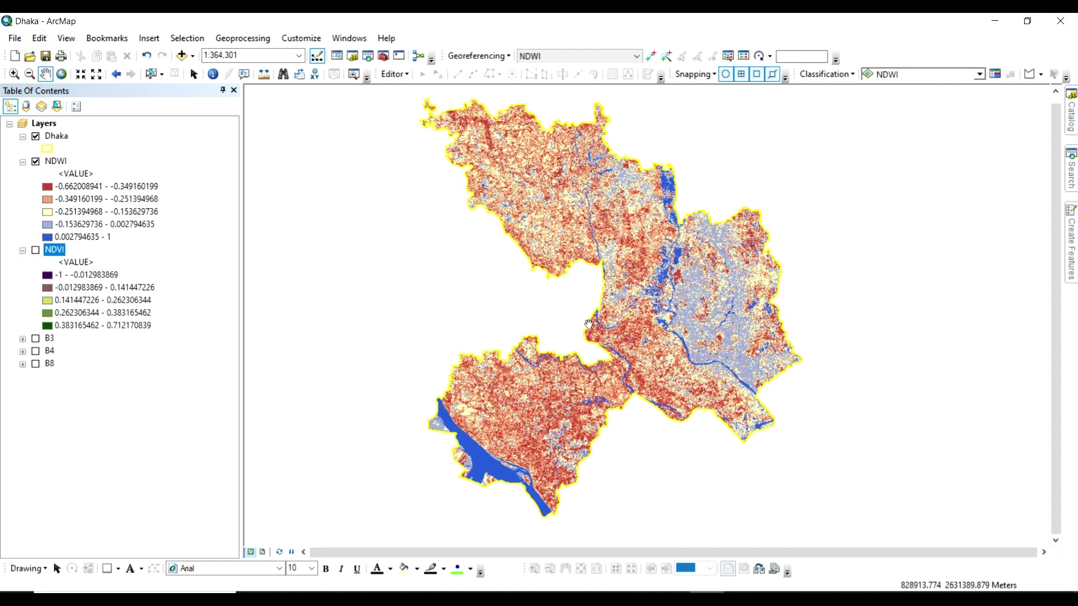
Switch to layout view and draw an unfilled black border rectangle around the data frame, just inside the page edge
click(262, 552)
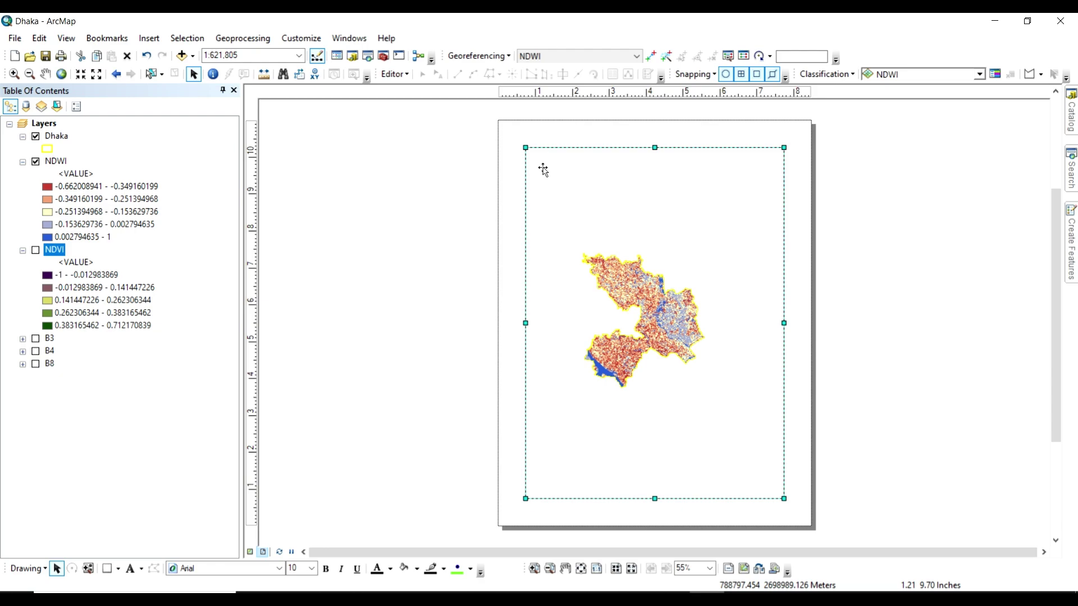
right_click(514, 159)
right_click(519, 179)
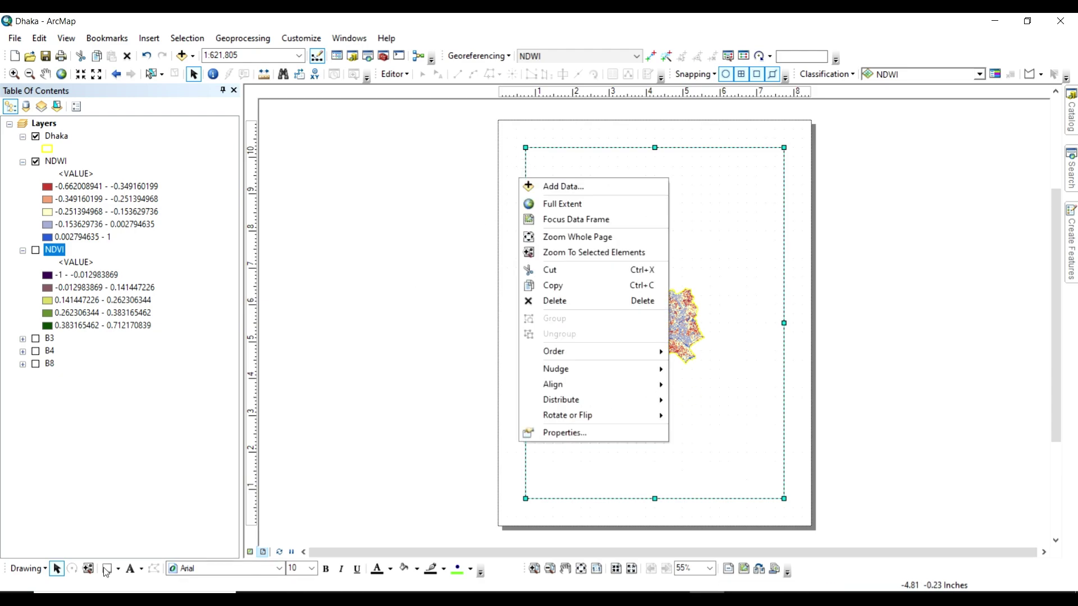
click(106, 569)
mouse_move(507, 130)
mouse_down()
mouse_move(823, 423)
mouse_move(801, 518)
mouse_up()
right_click(589, 482)
click(633, 561)
click(529, 413)
Add a latitude-longitude graticule grid to the map's data frame through its properties
right_click(550, 217)
click(622, 461)
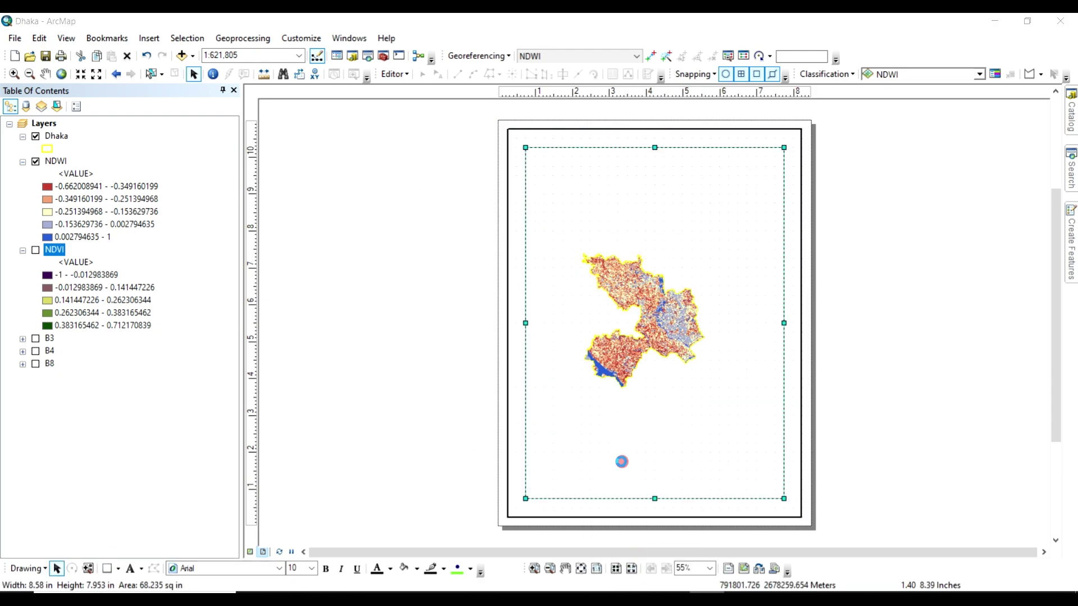
click(631, 159)
click(645, 433)
click(679, 519)
drag(645, 84, 394, 63)
Format the graticule without lines or ticks, with vertical labels on both sides and intervals of 25 minutes
click(376, 207)
click(342, 124)
click(202, 181)
click(268, 123)
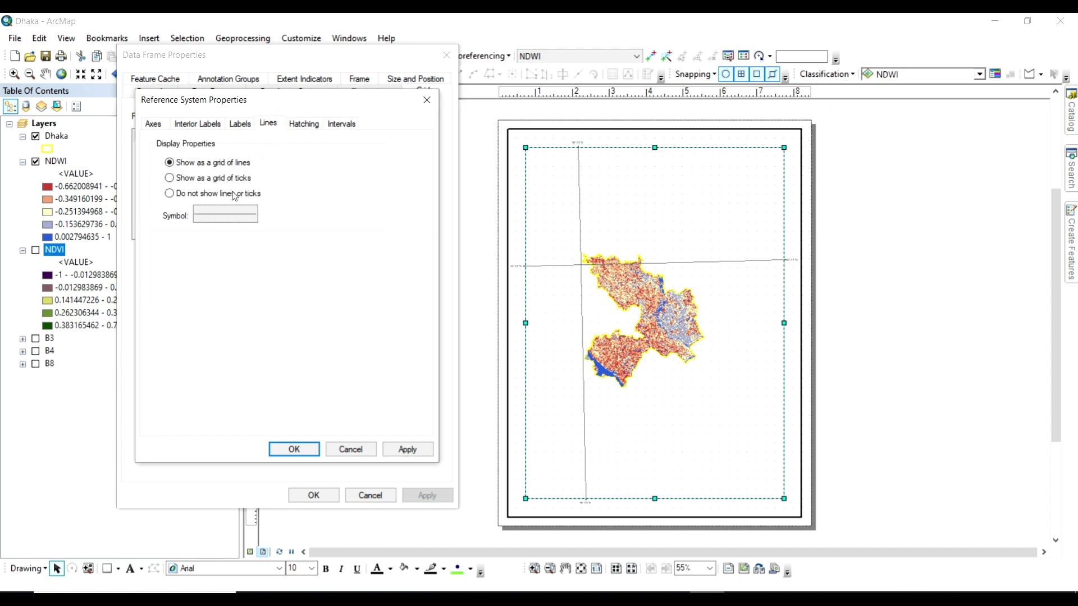
click(234, 196)
click(240, 124)
click(222, 367)
click(335, 367)
click(305, 257)
click(341, 123)
click(294, 449)
click(313, 495)
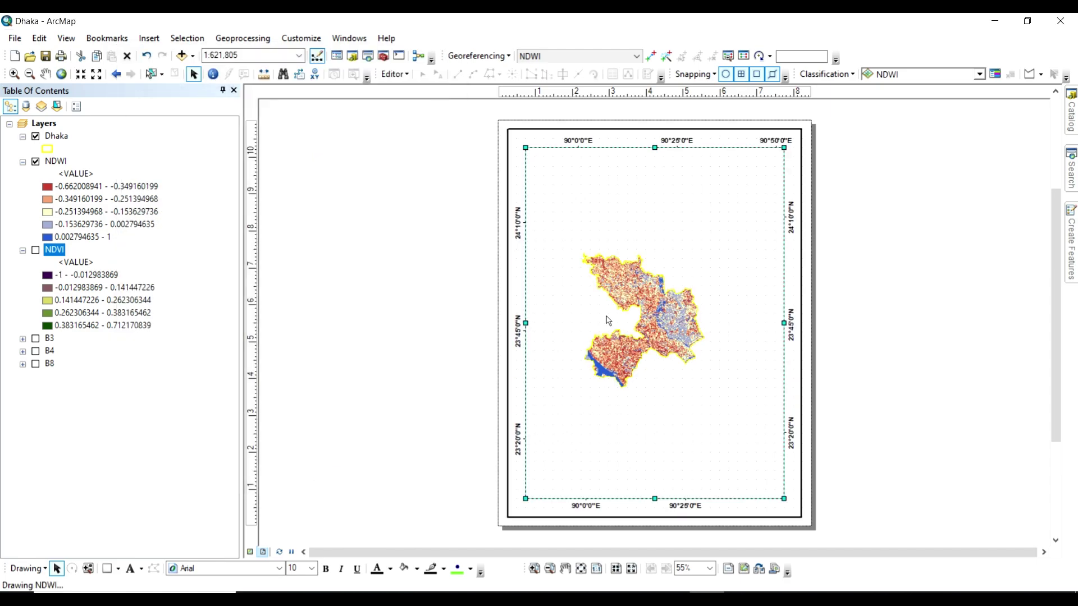
Insert a north arrow beside the map in the layout
click(149, 38)
click(168, 129)
click(108, 169)
click(264, 332)
Insert the title "NDWI Map of Dhaka" above the map and reposition the map within the data frame
click(149, 38)
click(160, 63)
text(Dhaka ND)
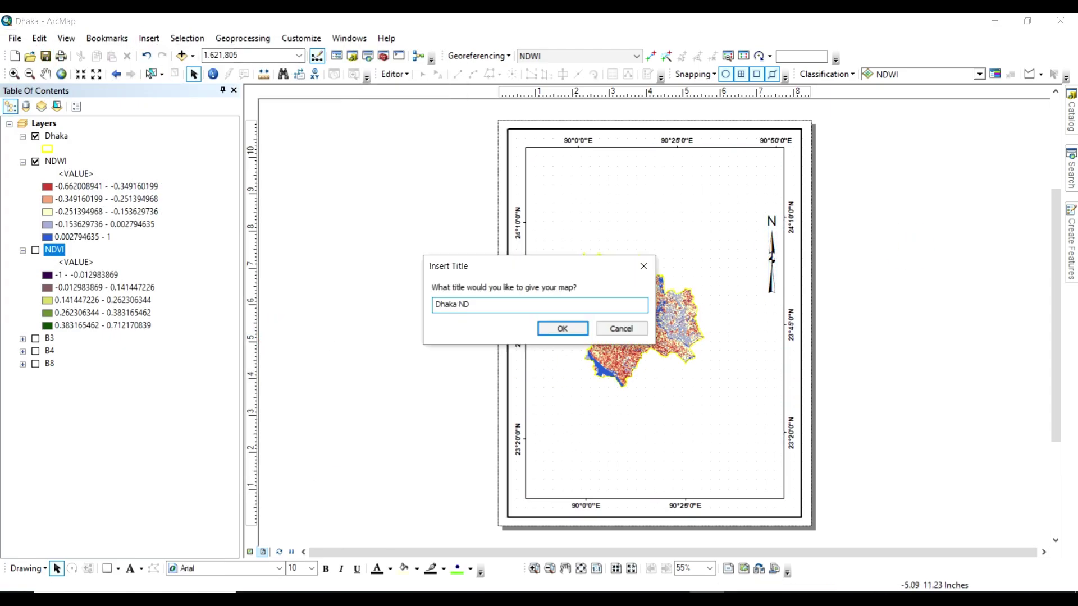
text(WI)
key(Home)
key(Delete)
key(Delete)
key(Delete)
key(Delete)
key(Delete)
key(Delete)
text(Map of Dhaka)
key(Return)
key(Return)
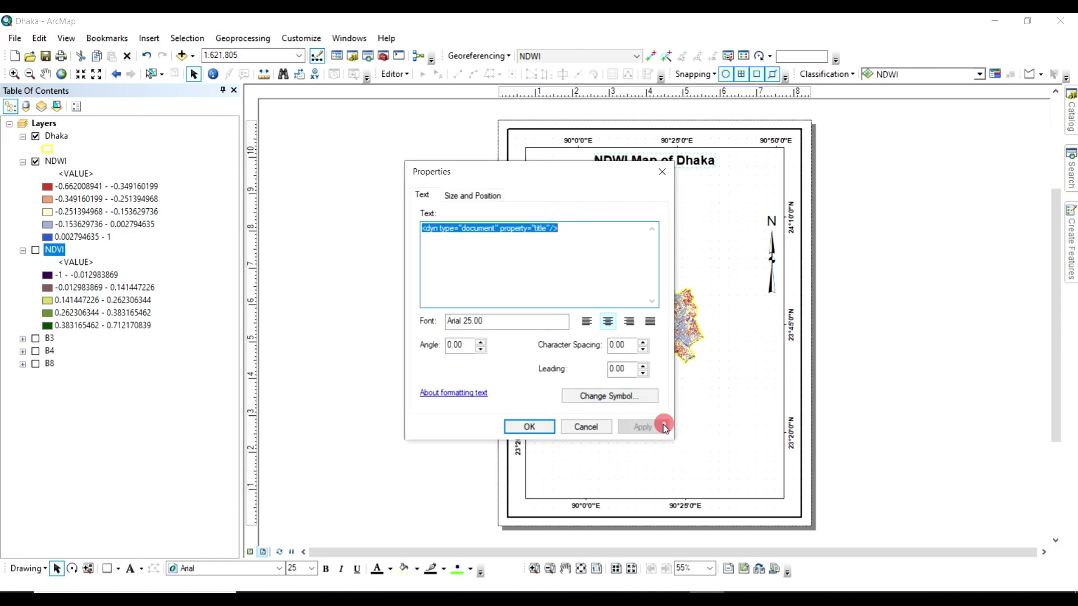
click(664, 427)
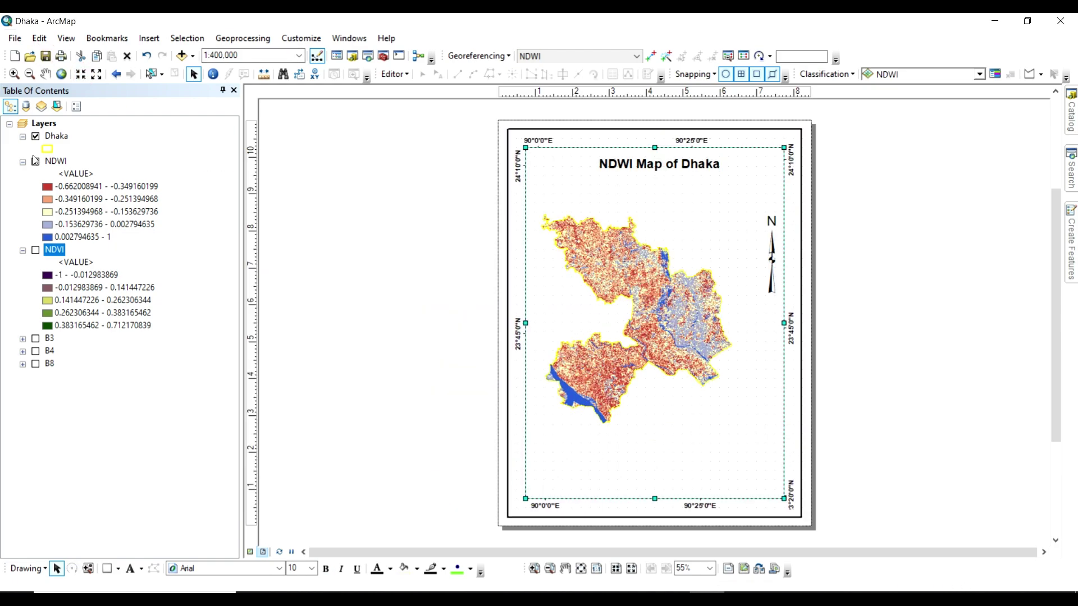
drag(703, 254, 654, 250)
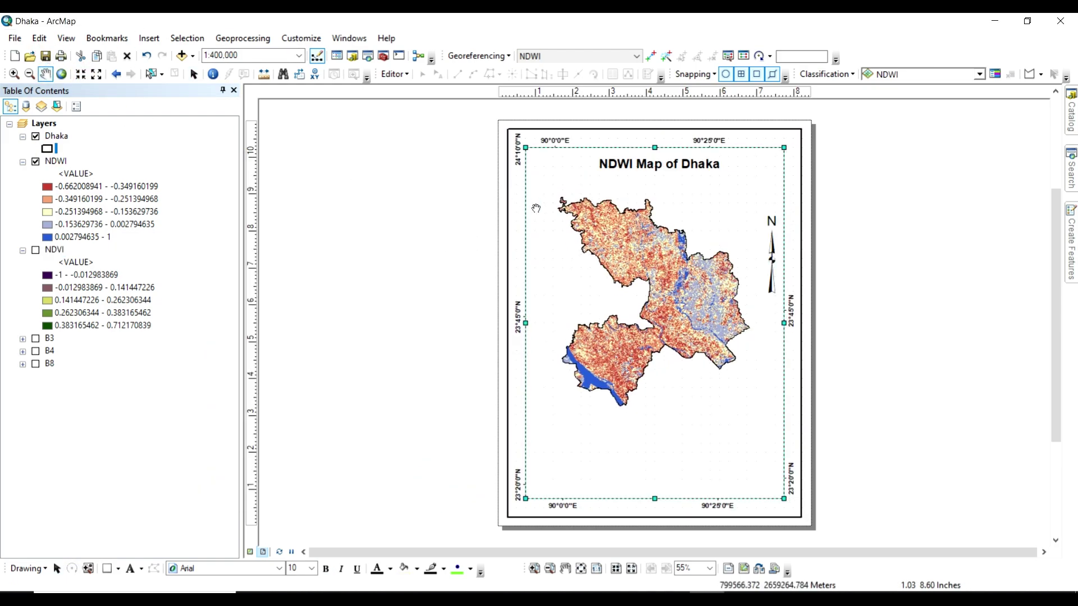
click(149, 38)
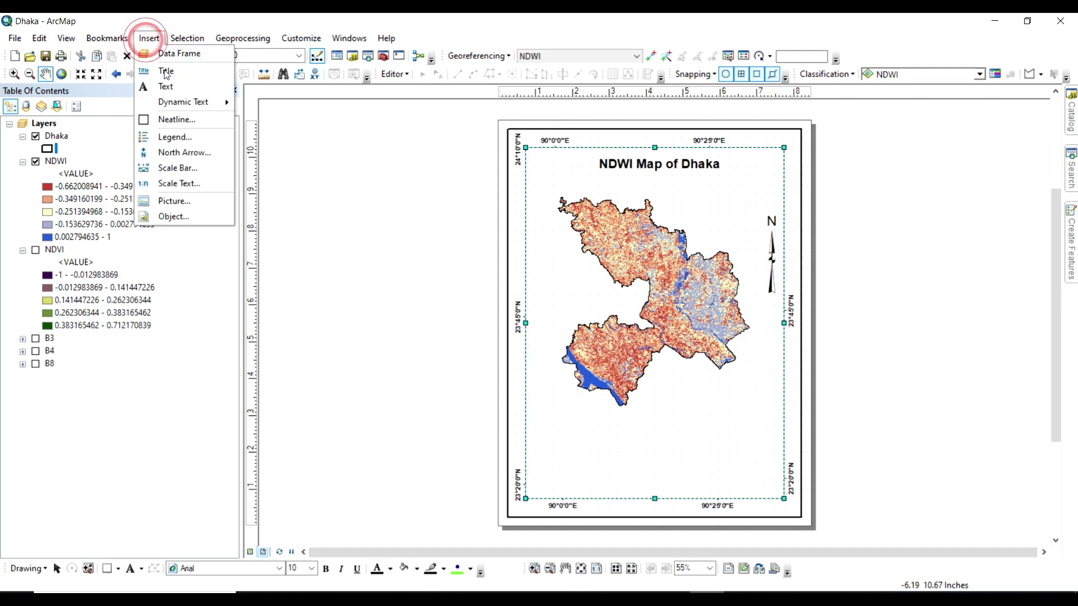
click(172, 137)
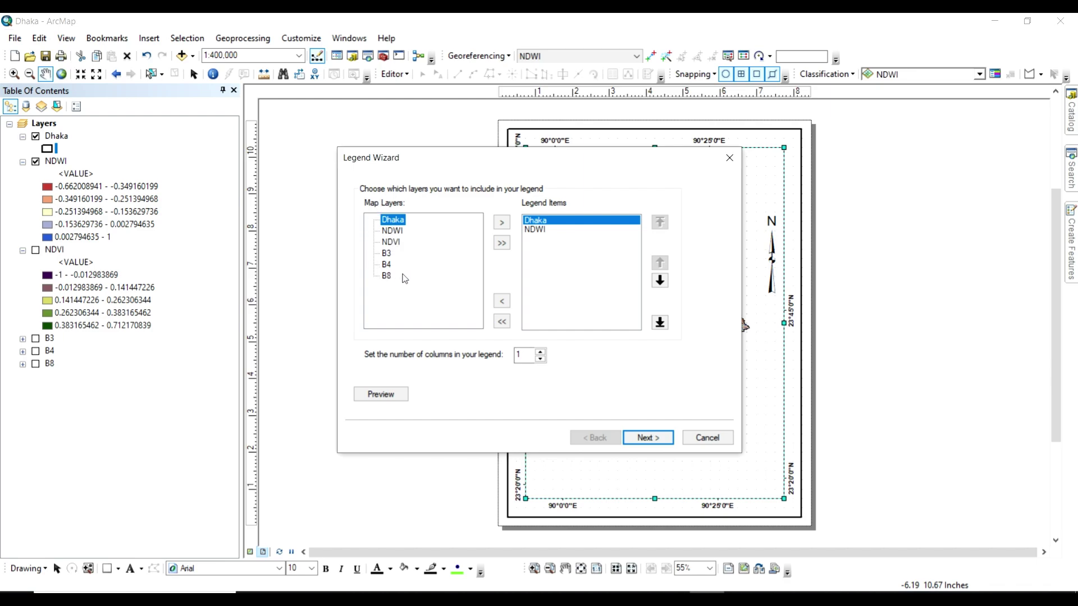
click(711, 438)
Turn on the NDVI, B3, B4 and B8 layers and check which layers the Legend Wizard includes
click(35, 250)
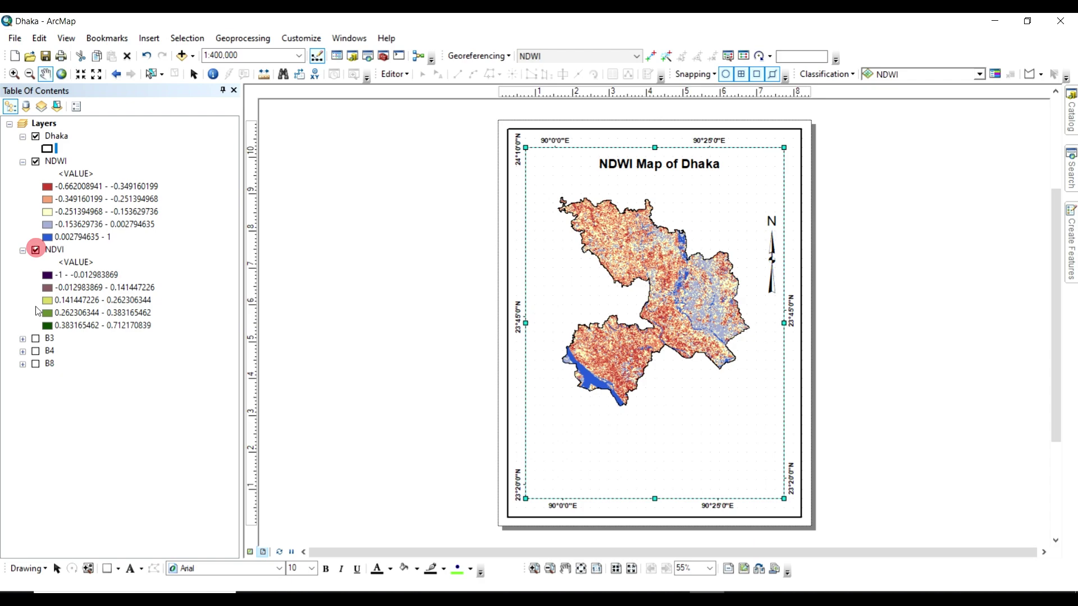
click(36, 339)
click(36, 351)
click(35, 364)
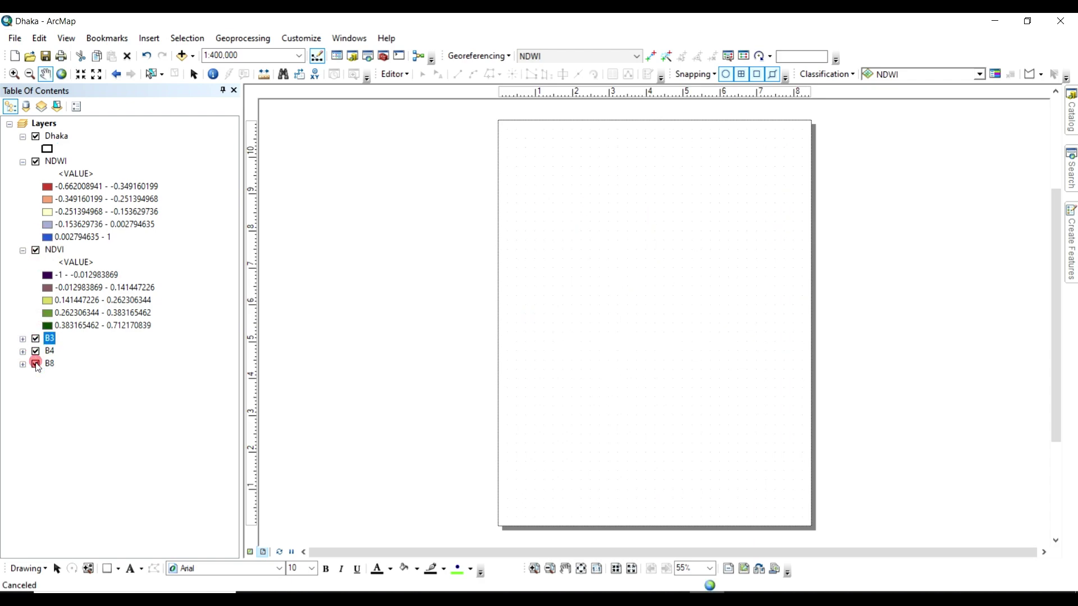
click(149, 37)
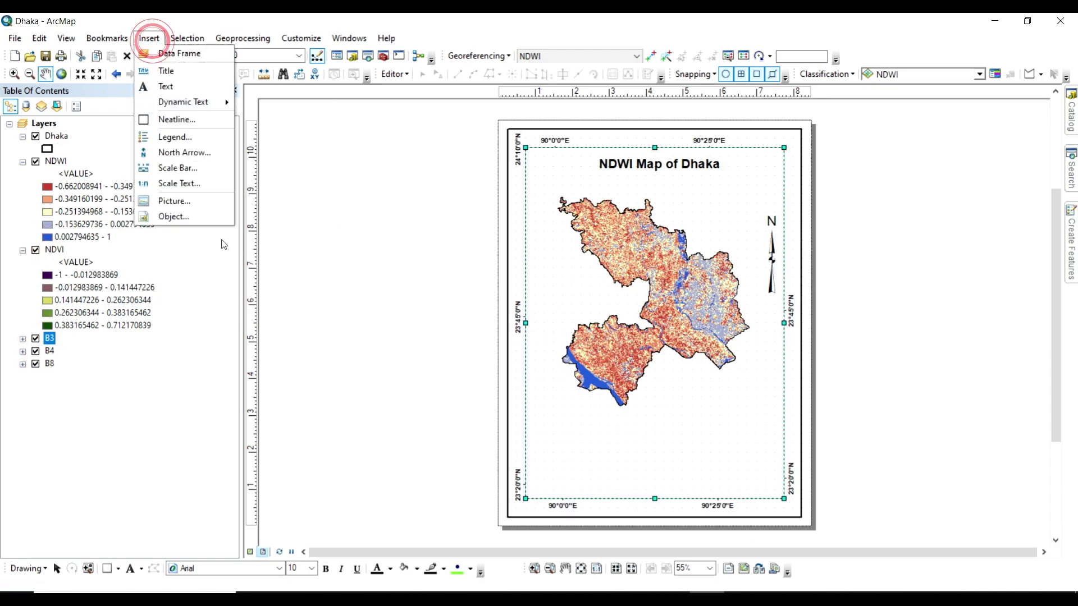
click(191, 140)
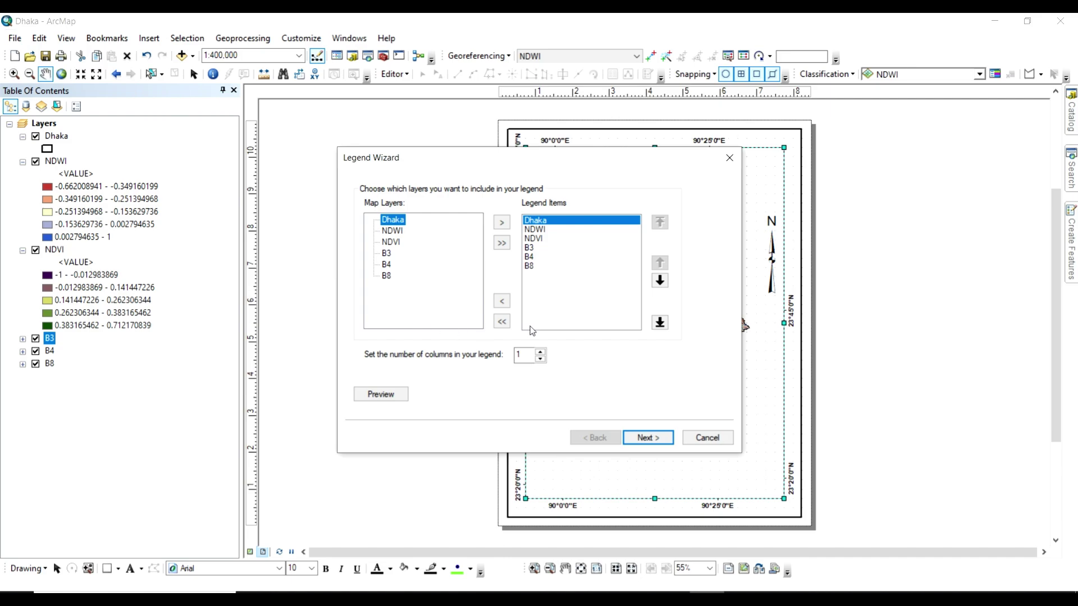
click(688, 437)
Turn off the B8, B4, B3 and NDVI layers
click(35, 363)
click(35, 352)
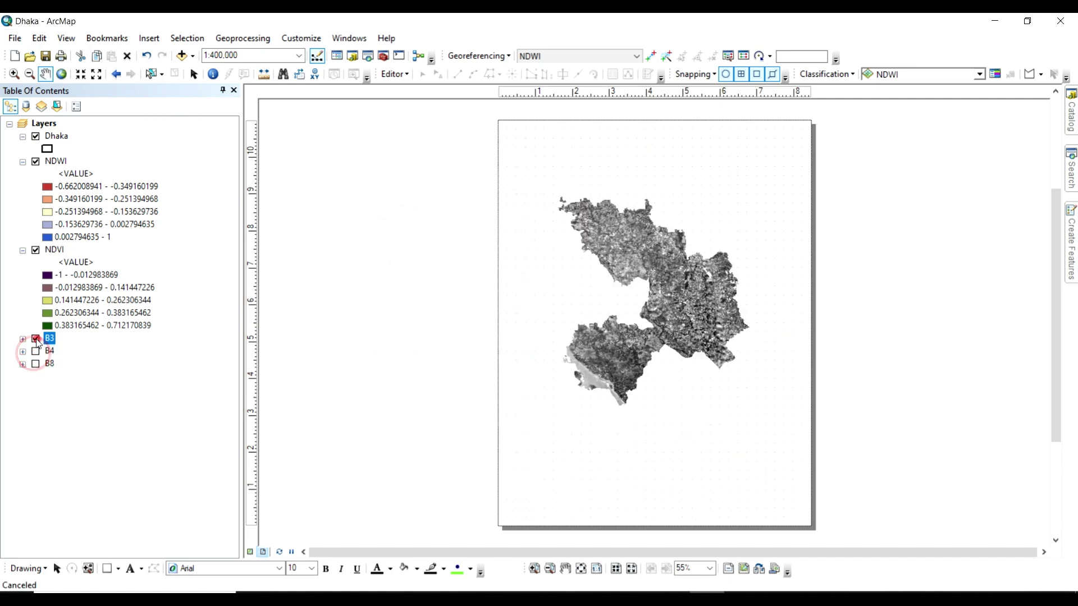
click(35, 339)
click(36, 250)
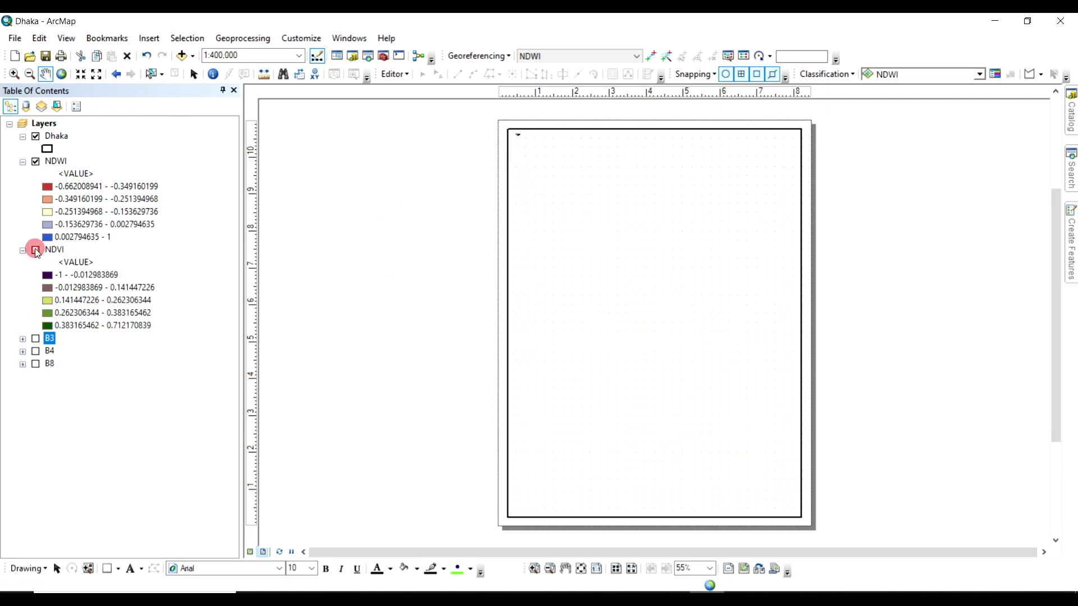
Insert a two-column legend for the Dhaka and NDWI layers, with the NDWI value heading renamed to VALUE RANGE
click(148, 38)
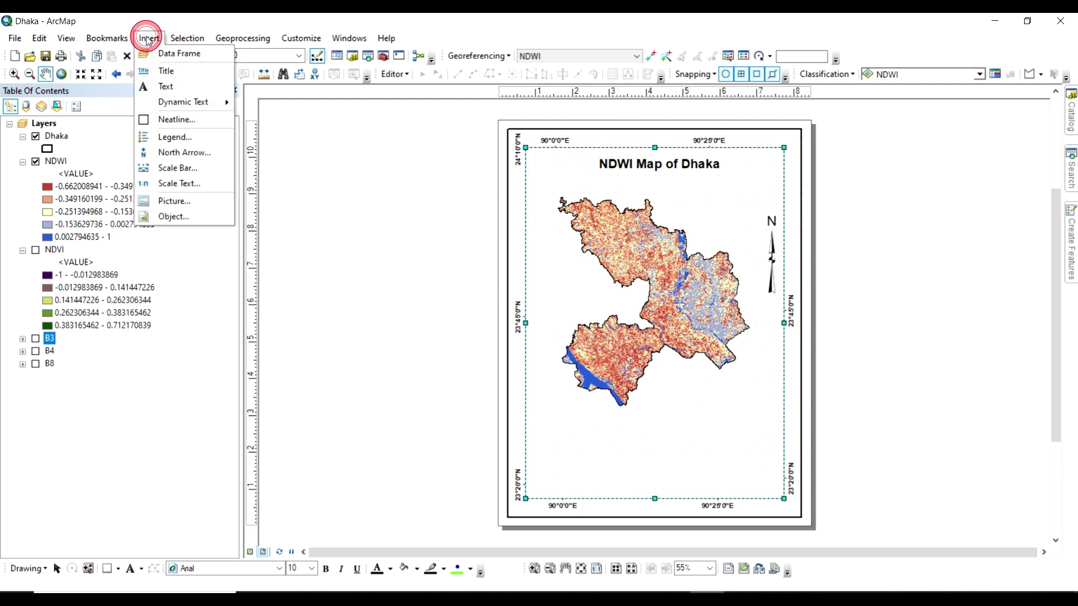
click(178, 137)
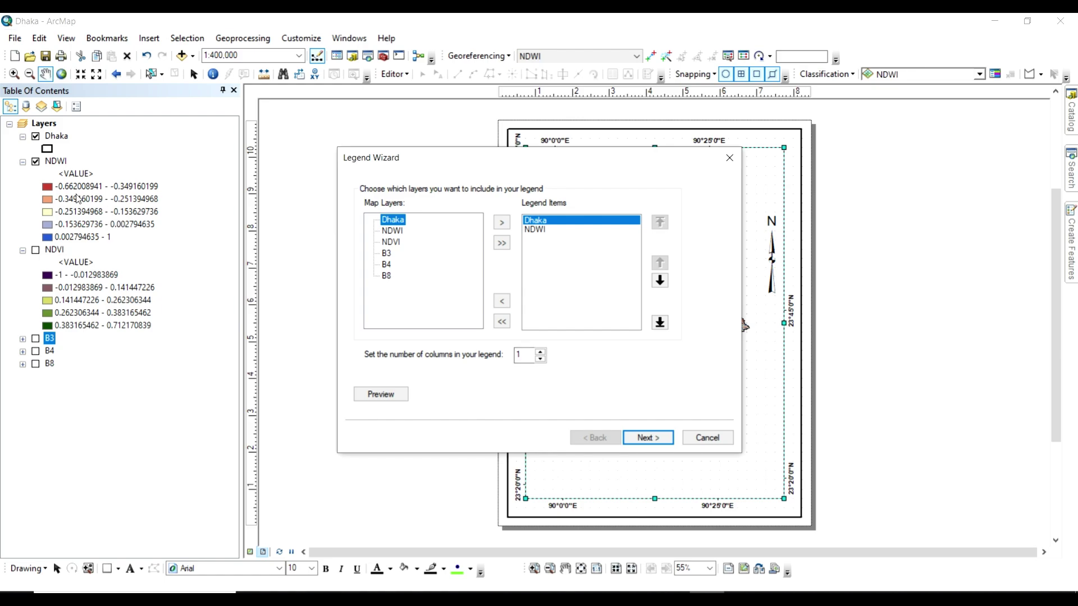
click(541, 352)
click(643, 438)
click(643, 439)
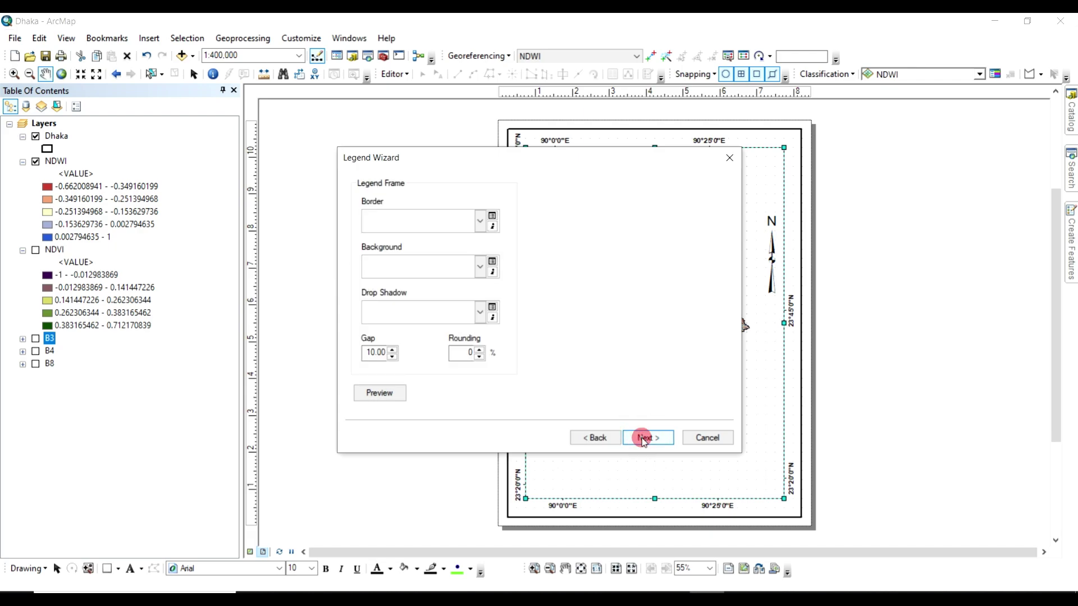
click(644, 437)
click(643, 438)
click(643, 438)
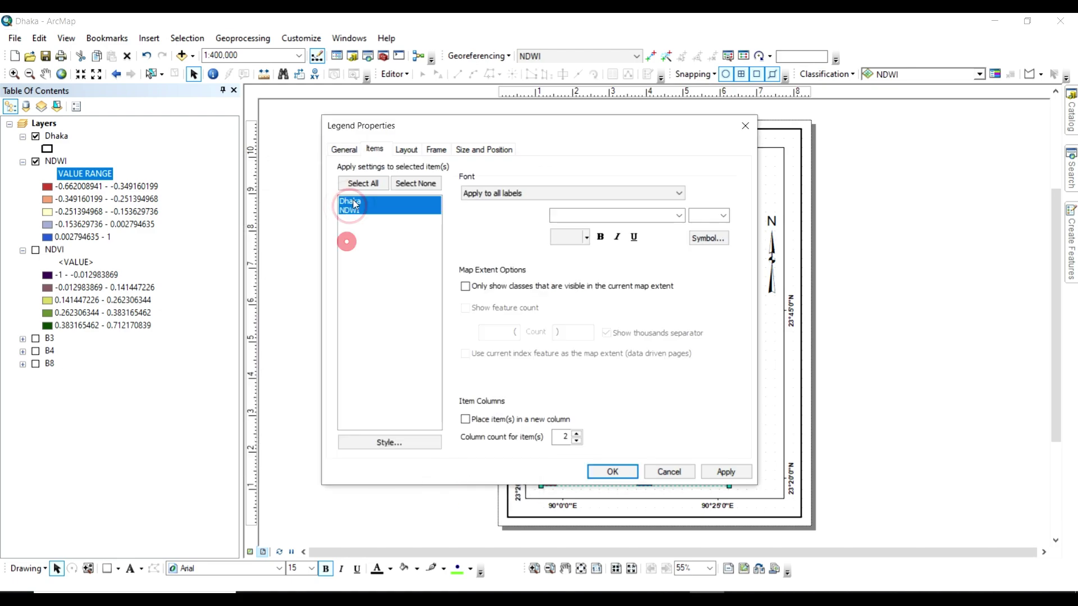
key(Return)
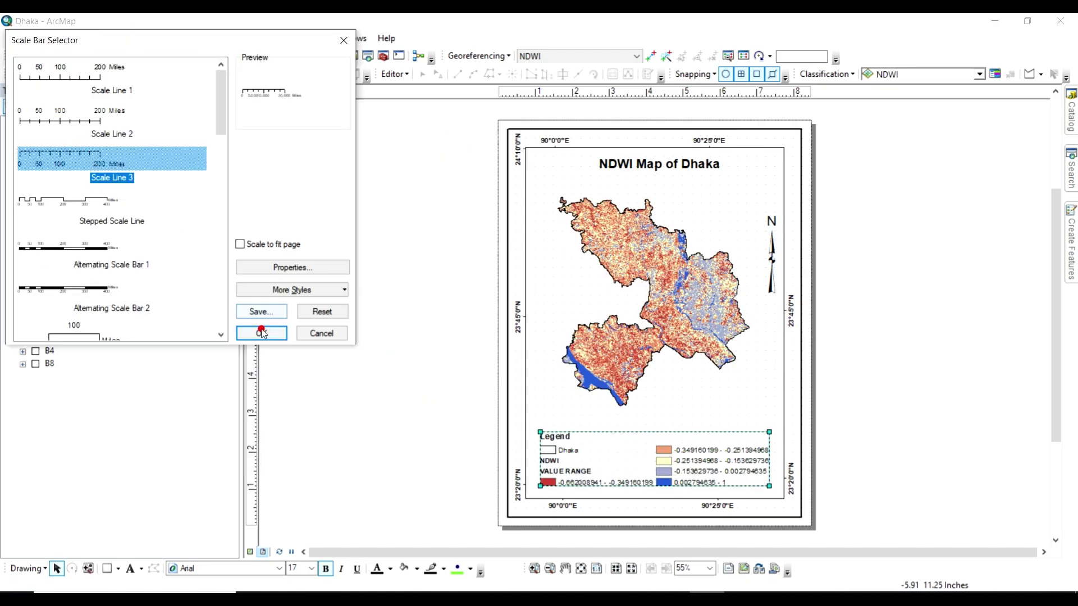
Insert a Scale Line 3 scale bar and the scale text "1 in = 6 miles" above the legend
click(262, 331)
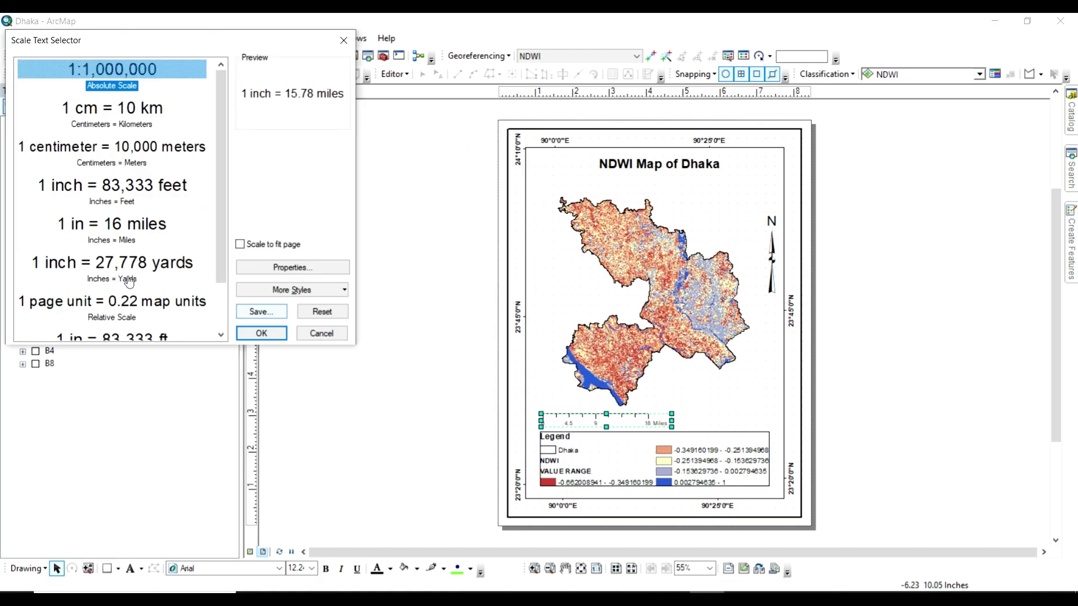
click(258, 332)
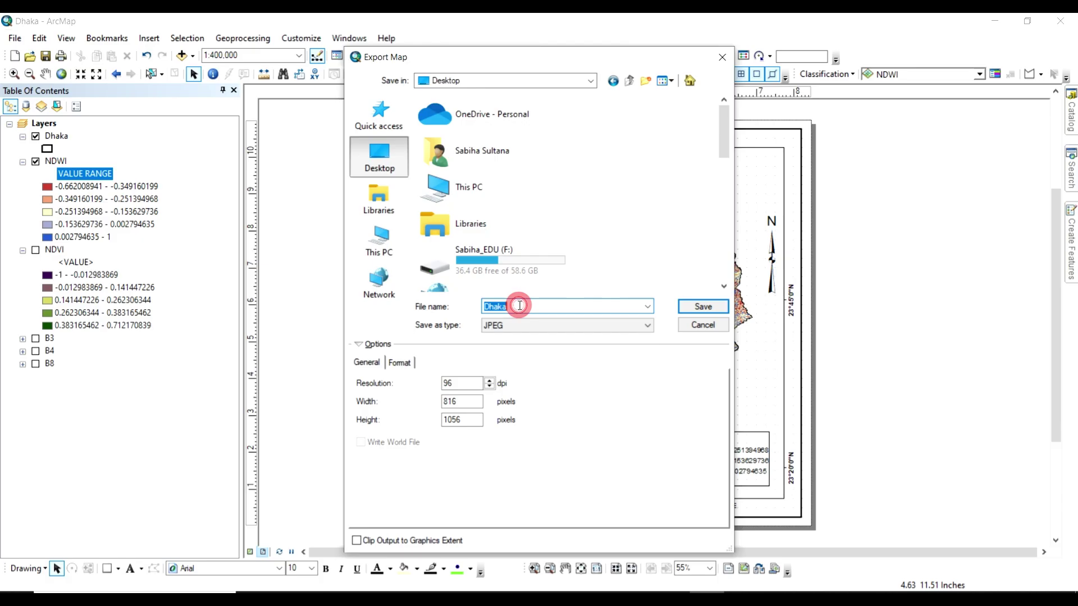
Export the map to the desktop as a JPEG named Dhaka NDWI, and open the exported image
click(553, 307)
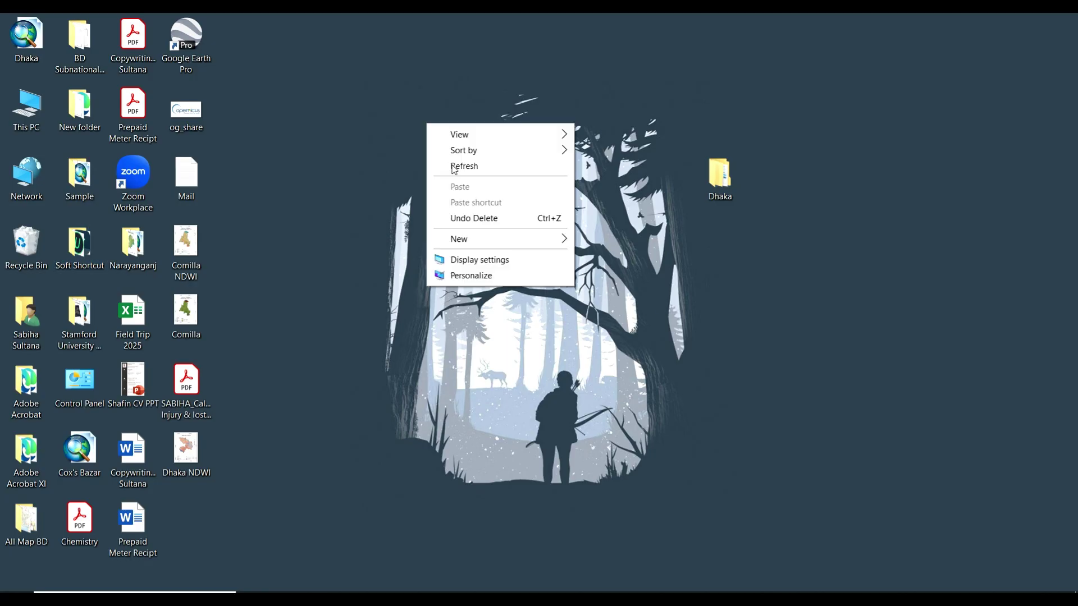
click(456, 168)
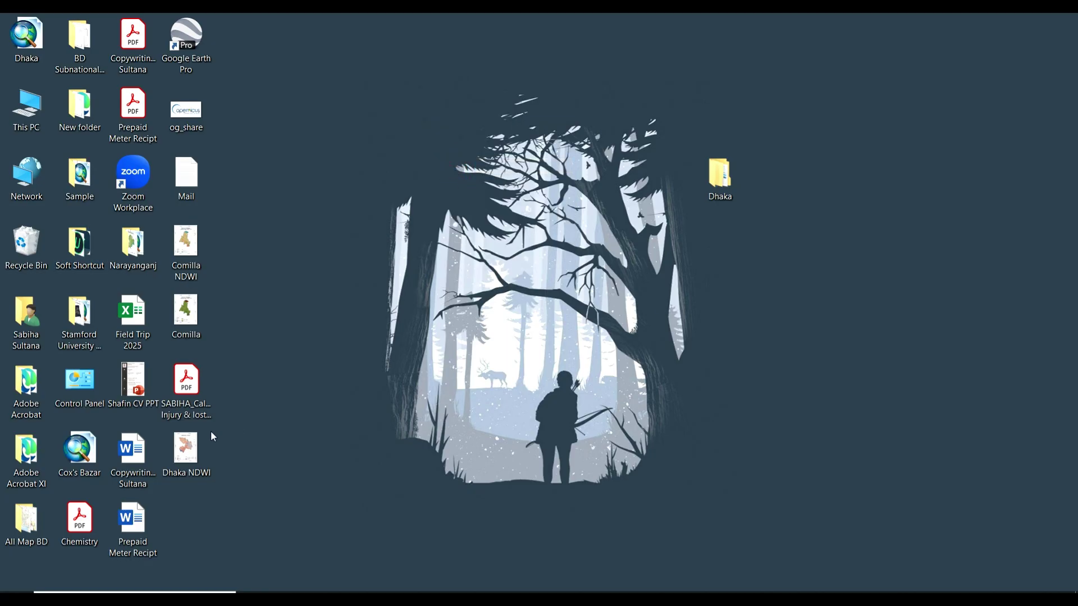
drag(187, 449, 785, 232)
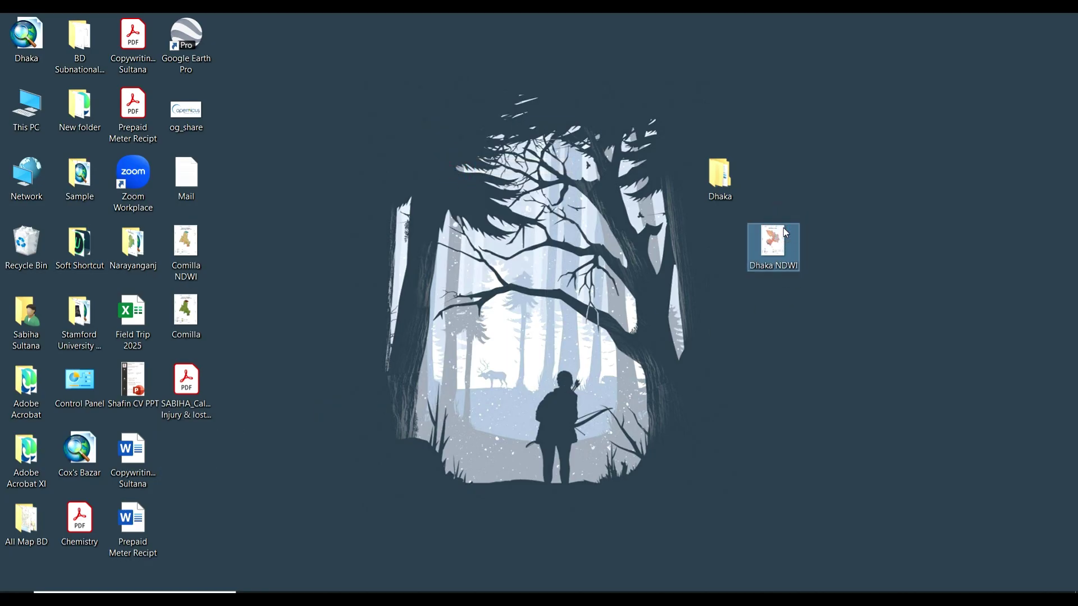
double_click(783, 228)
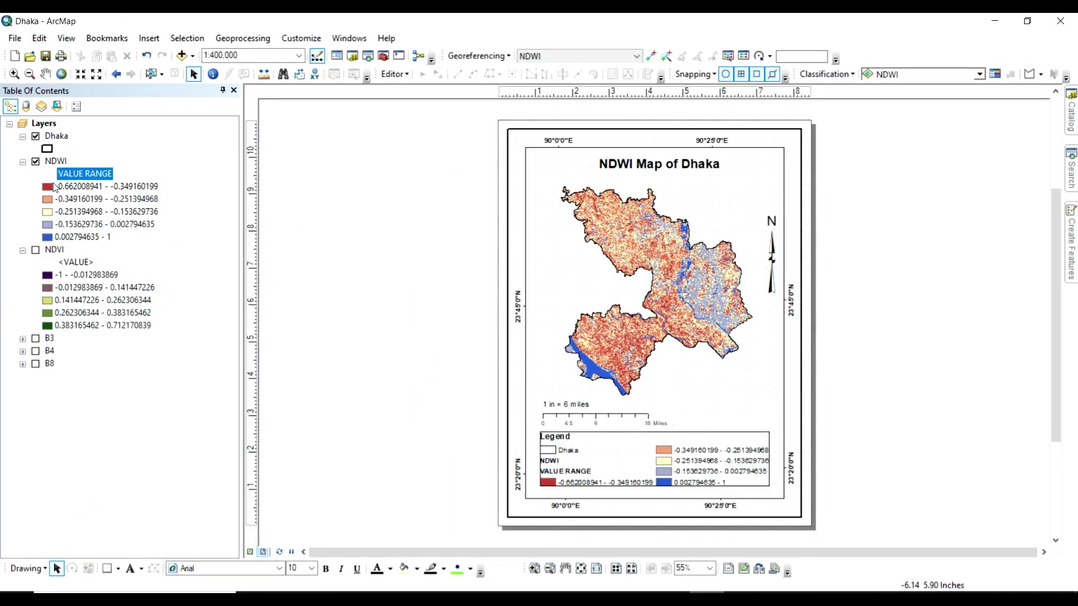
Display the NDVI layer instead of NDWI and move the existing legend off the page
click(36, 162)
click(36, 250)
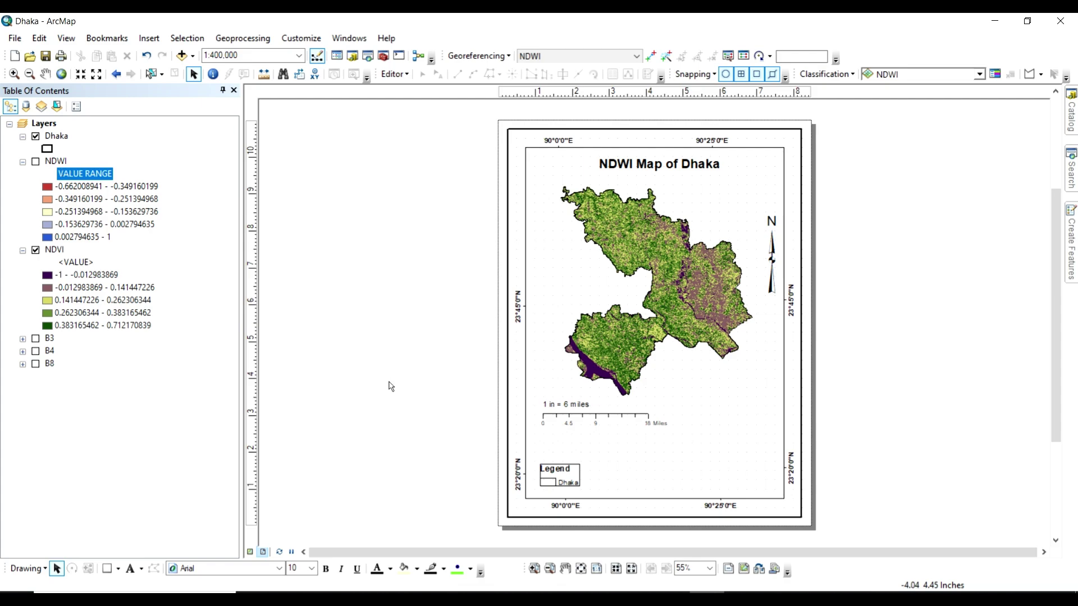
click(551, 476)
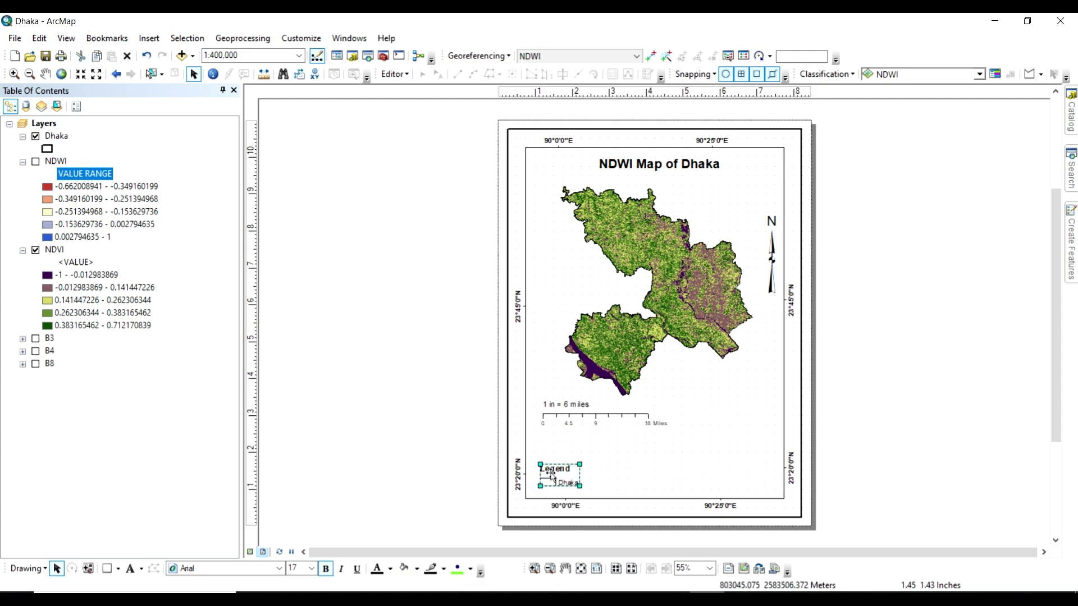
drag(550, 476, 343, 302)
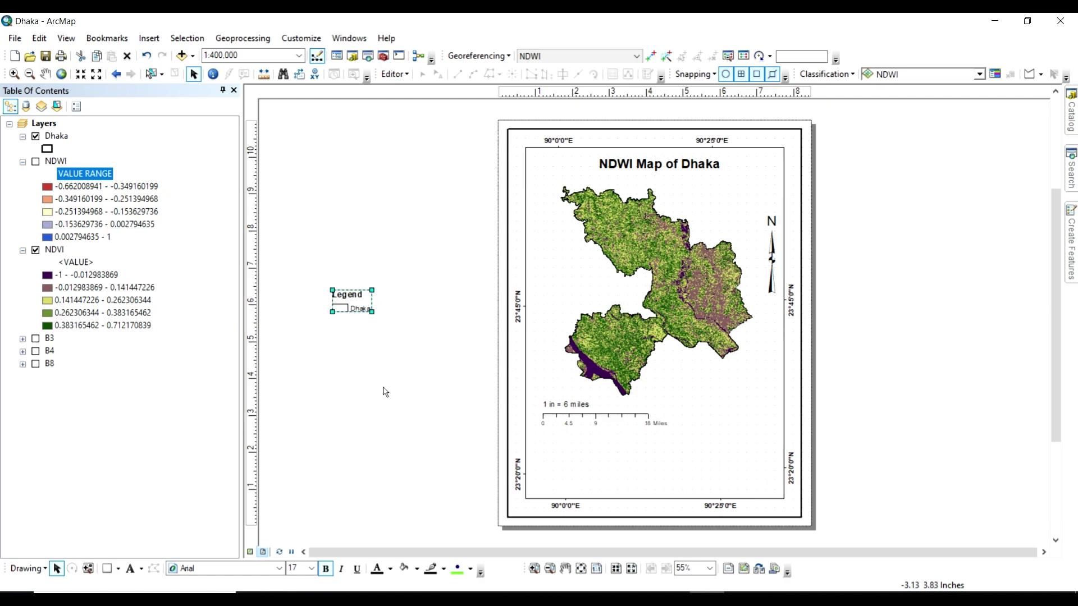
click(385, 392)
Insert a two-column, bordered legend for the Dhaka and NDVI layers below the scale bar
click(149, 38)
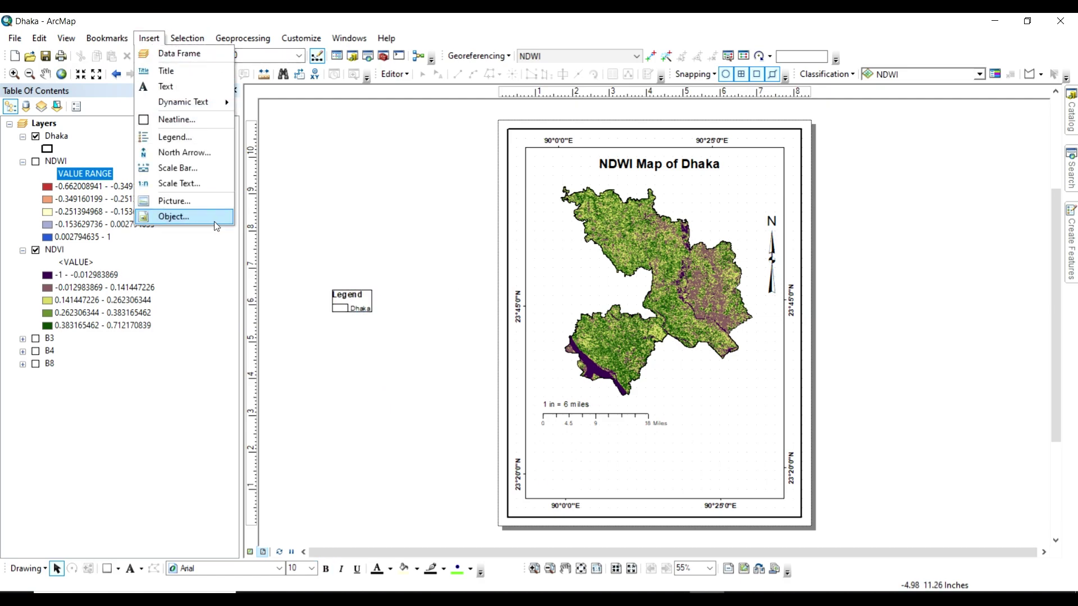
click(194, 137)
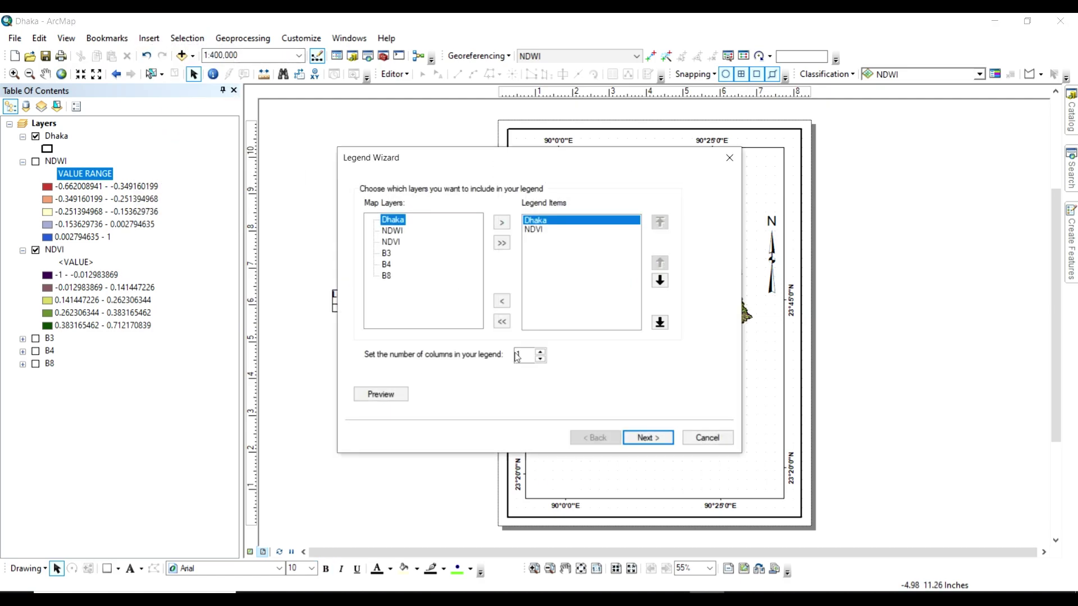
click(665, 444)
click(665, 443)
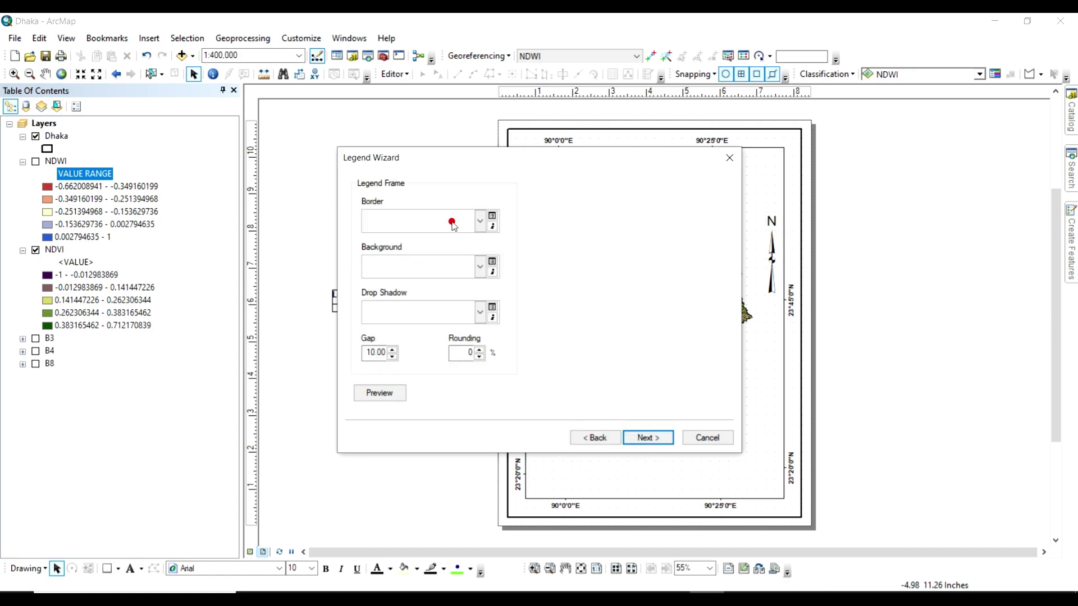
click(665, 444)
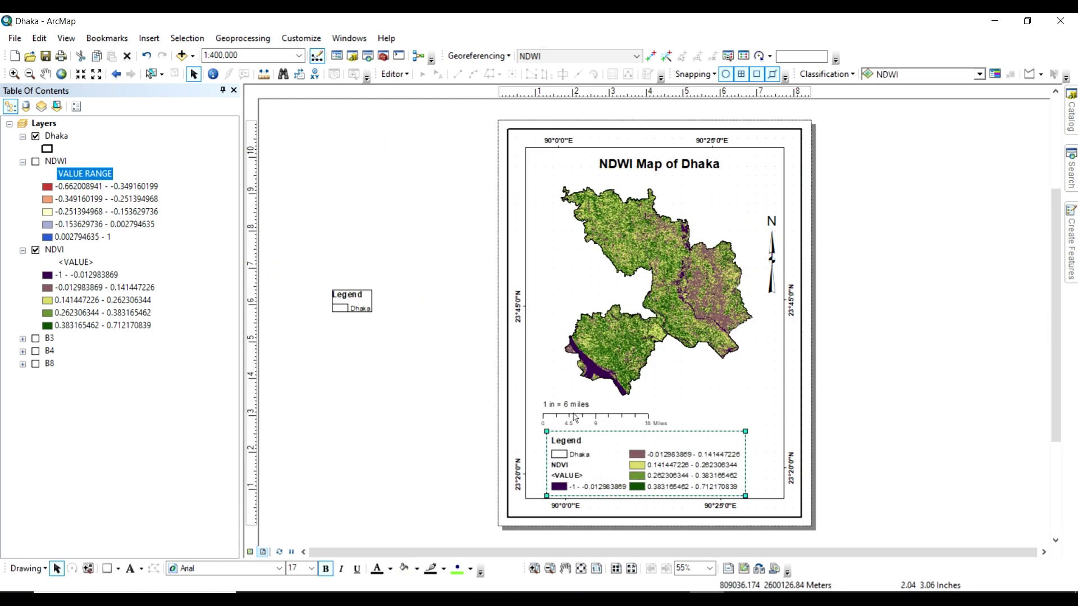
click(570, 418)
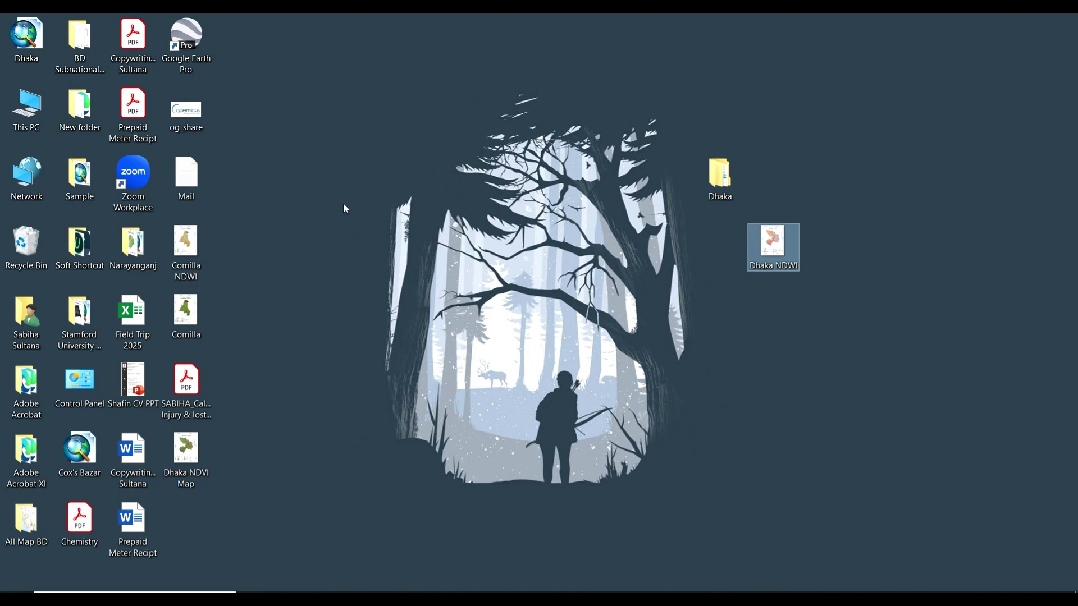
Open the exported Dhaka NDVI Map image from the desktop to review the layout, and close it
right_click(344, 209)
click(356, 245)
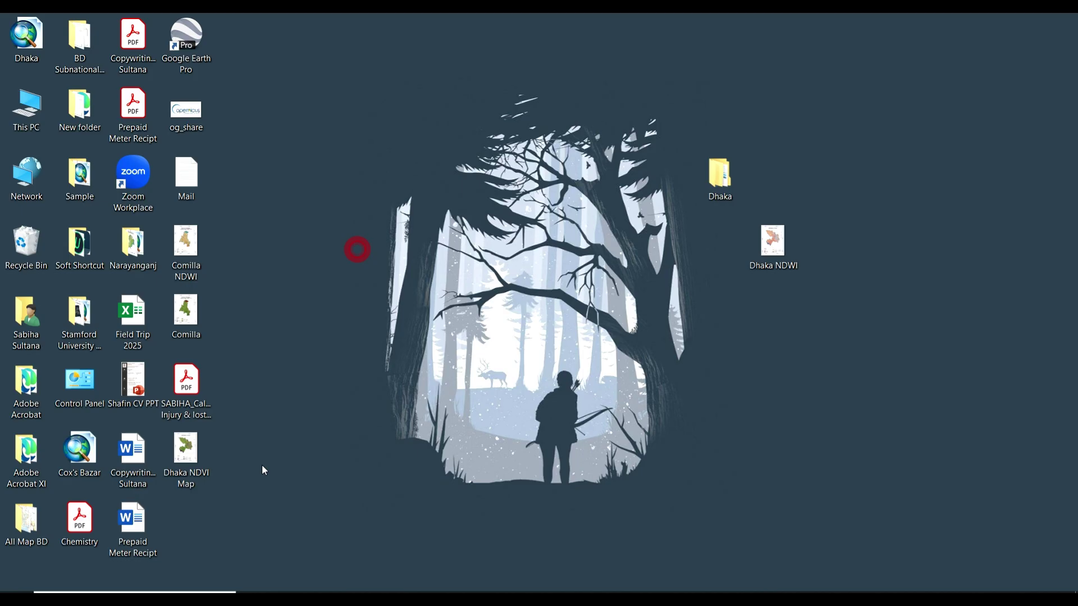
double_click(185, 452)
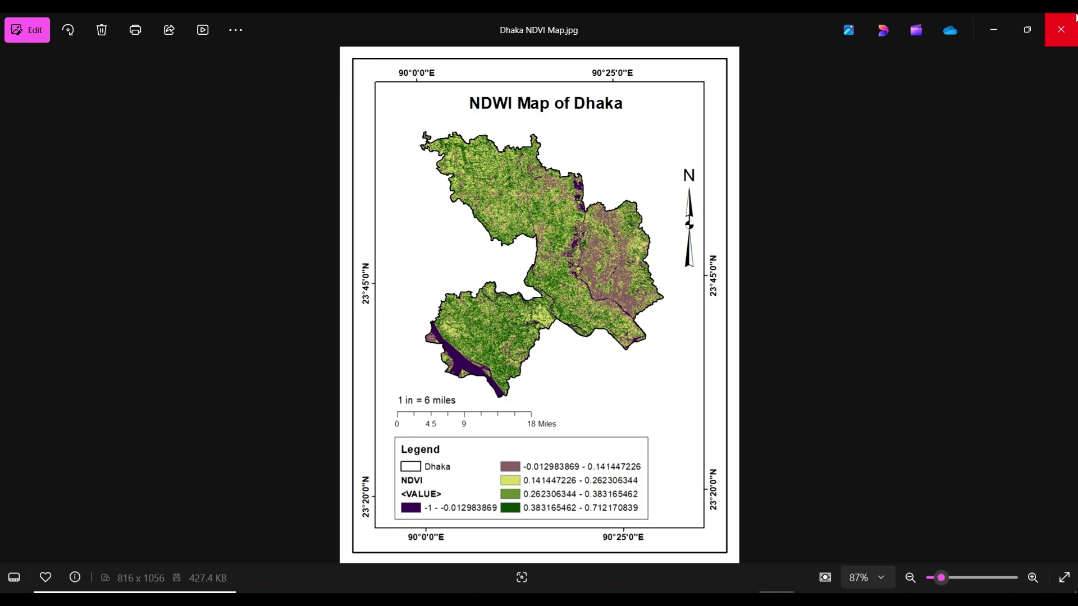
click(1075, 18)
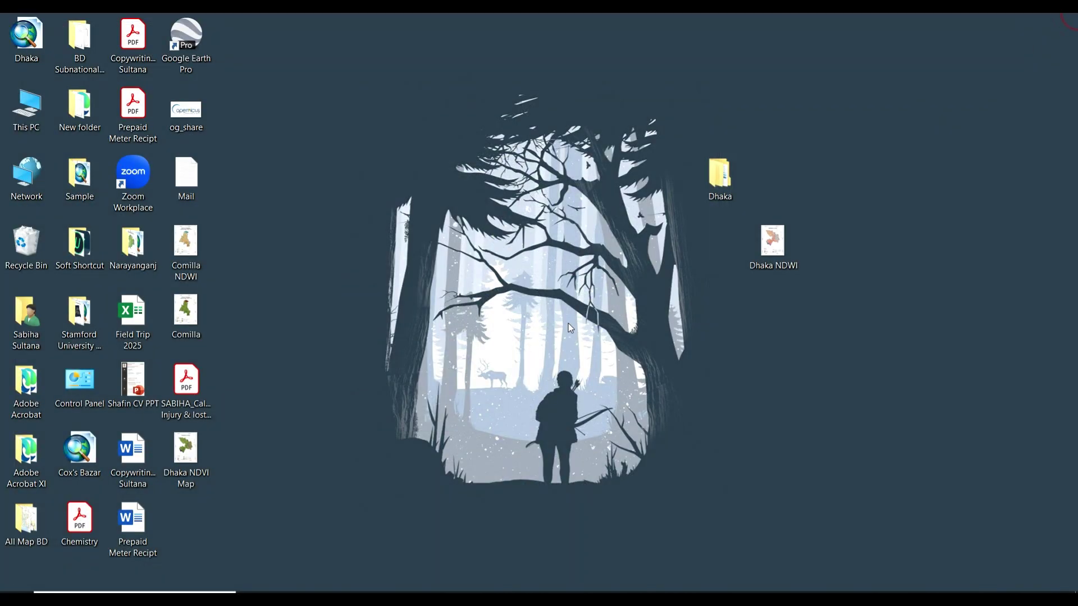
right_click(204, 271)
click(263, 312)
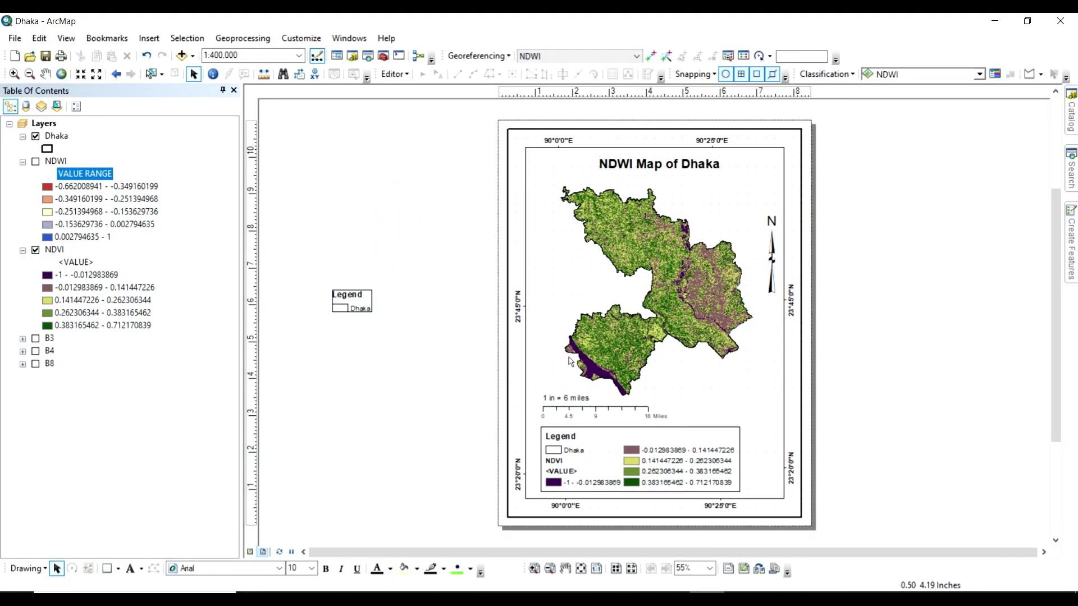
Turn on the NDWI layer alongside NDVI and move the NDWI legend clear of the page
click(36, 250)
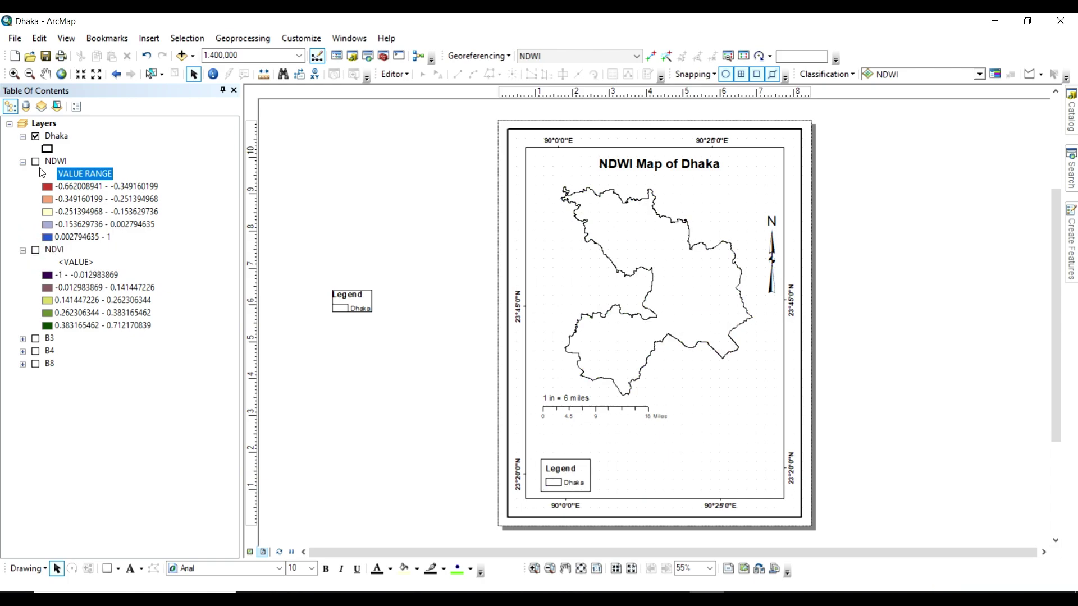
click(36, 161)
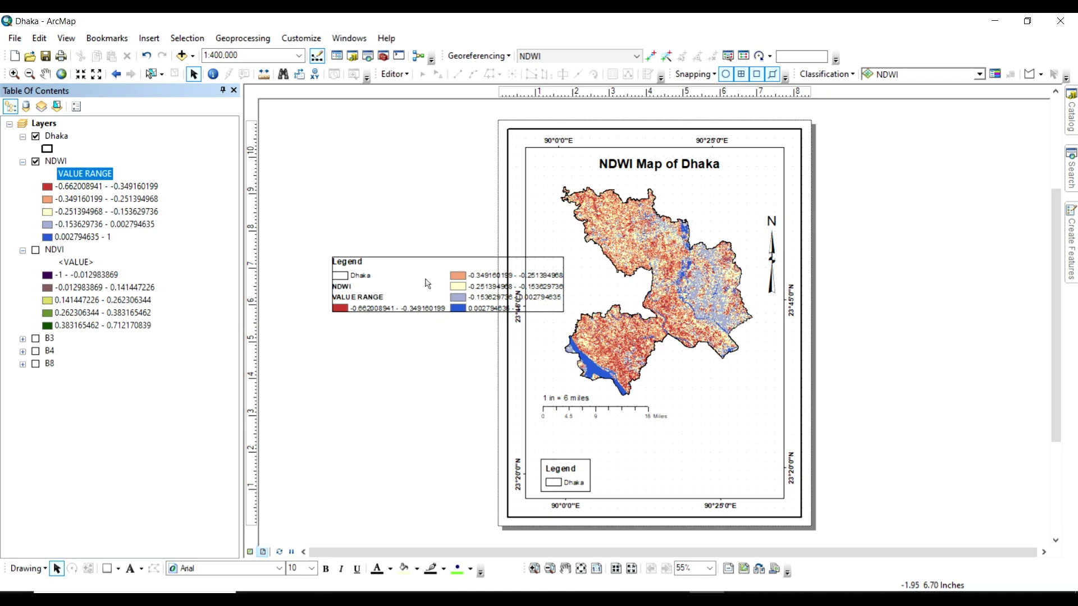
drag(412, 293, 350, 368)
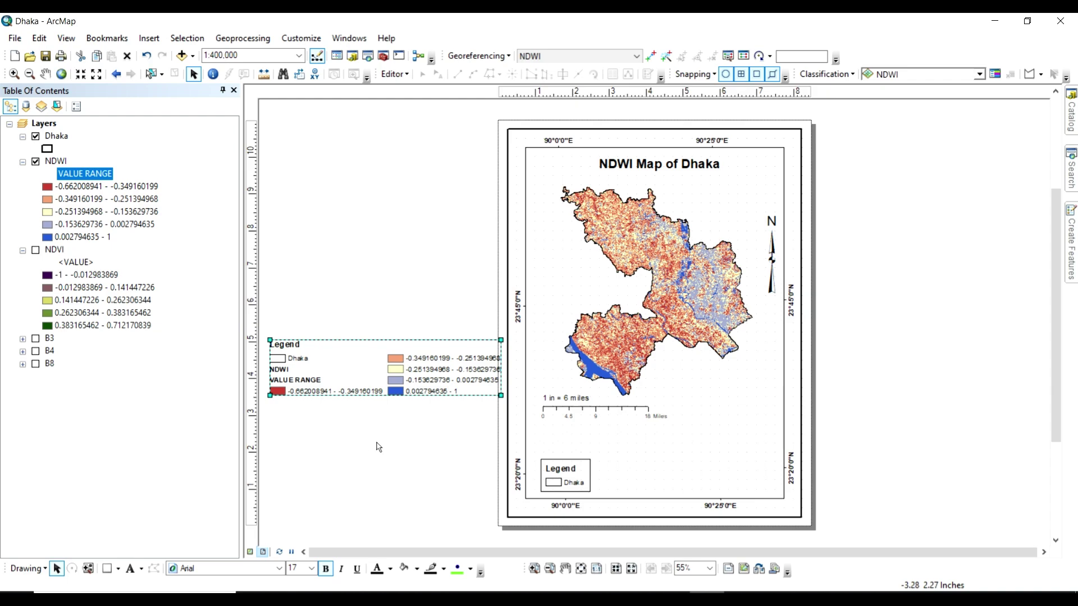
click(37, 250)
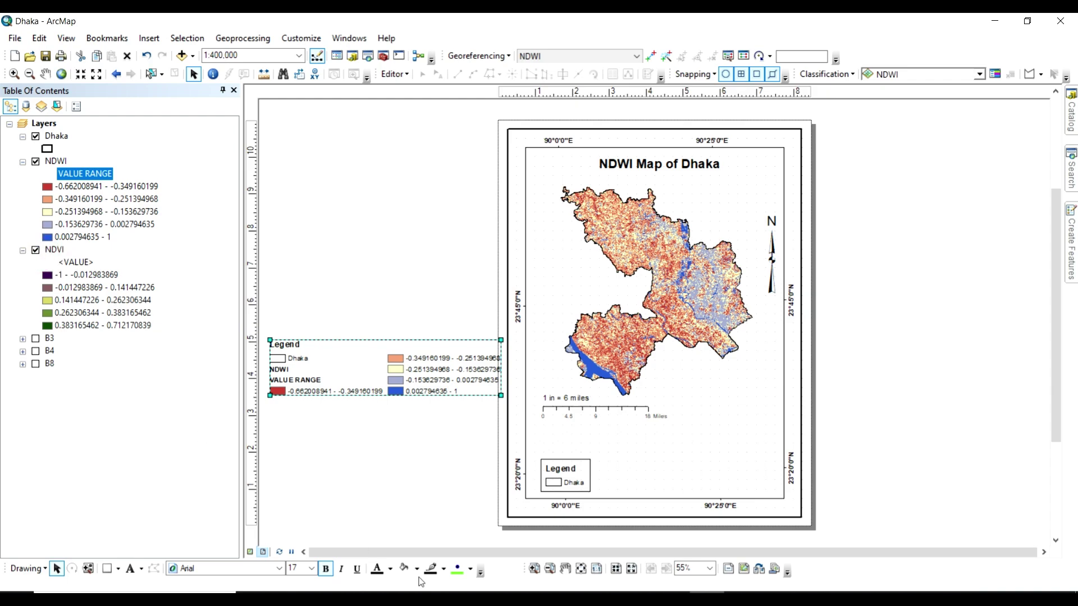